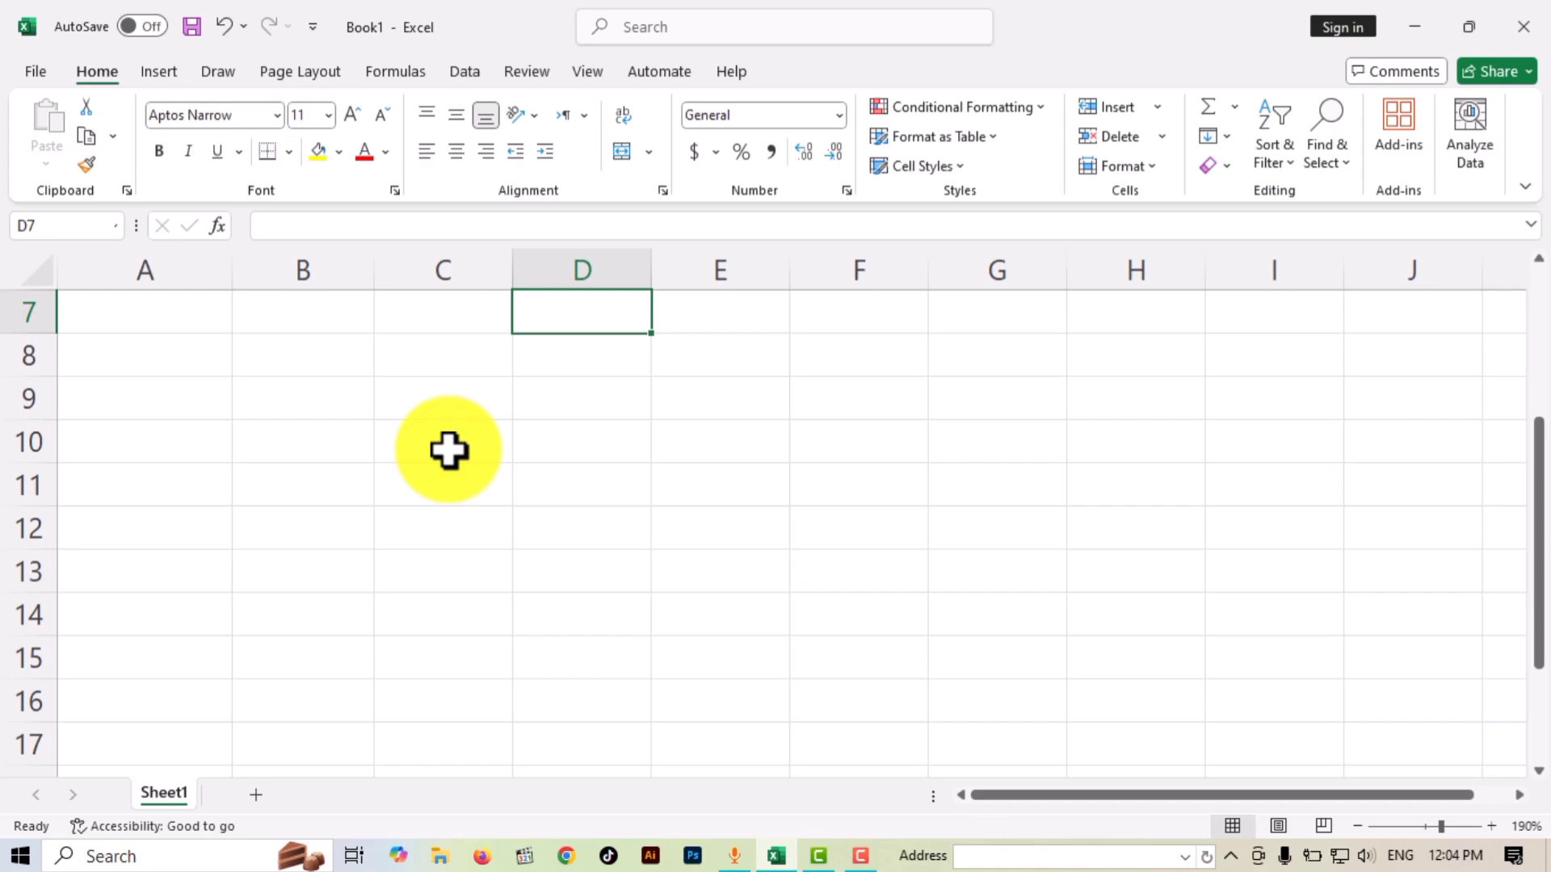
Enter the label "sum" in cell D7.
{"action": "type", "text": "suj"}
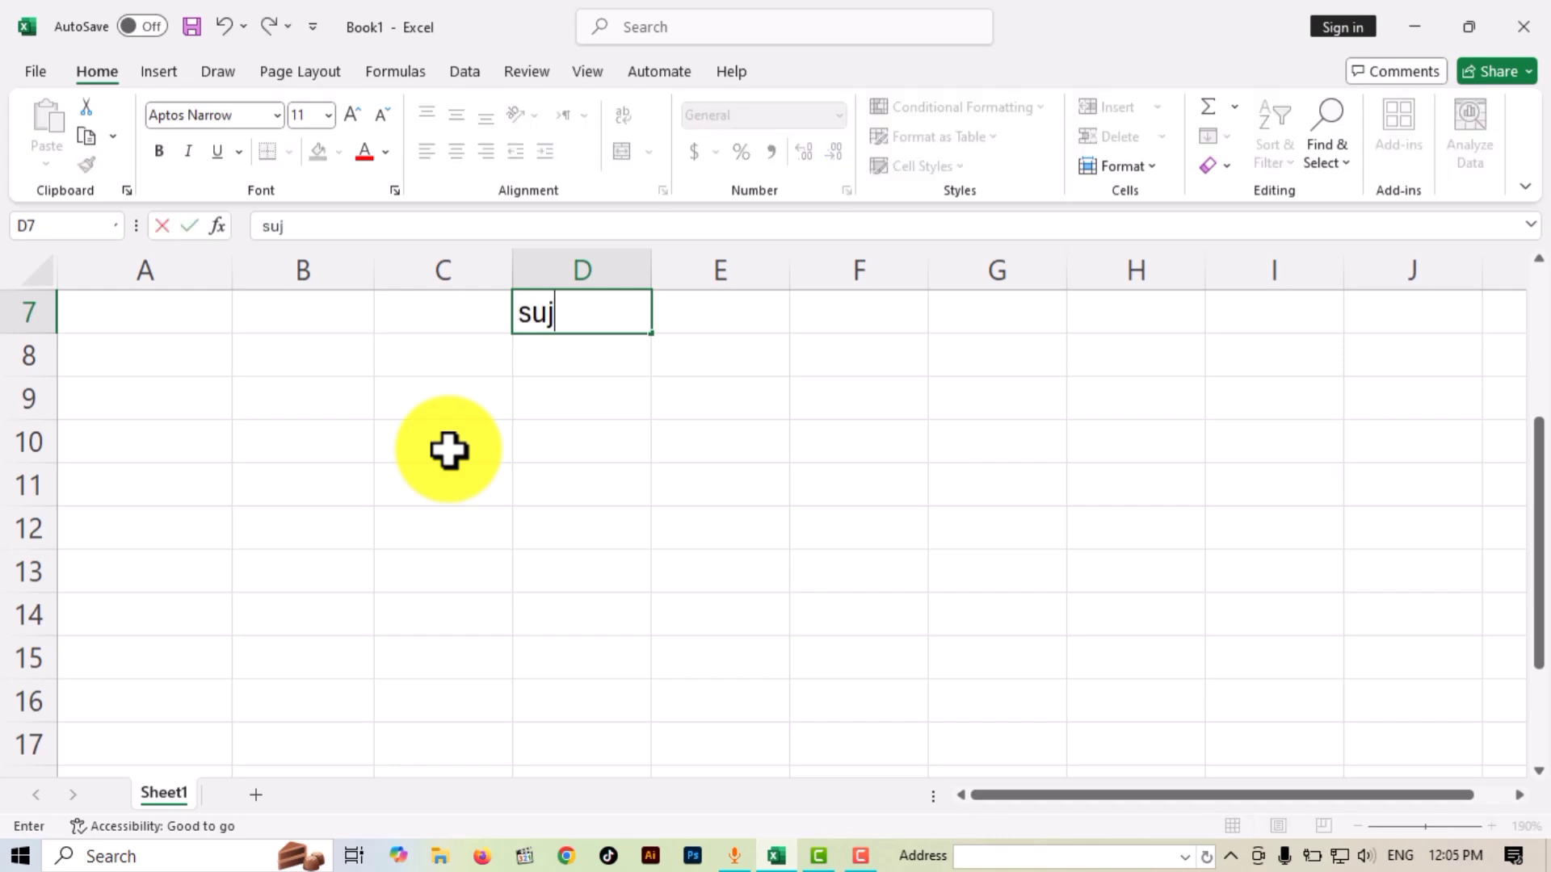
{"action": "key", "text": "BackSpace"}
{"action": "type", "text": "m"}
{"action": "left_click", "coordinate": [620, 426]}
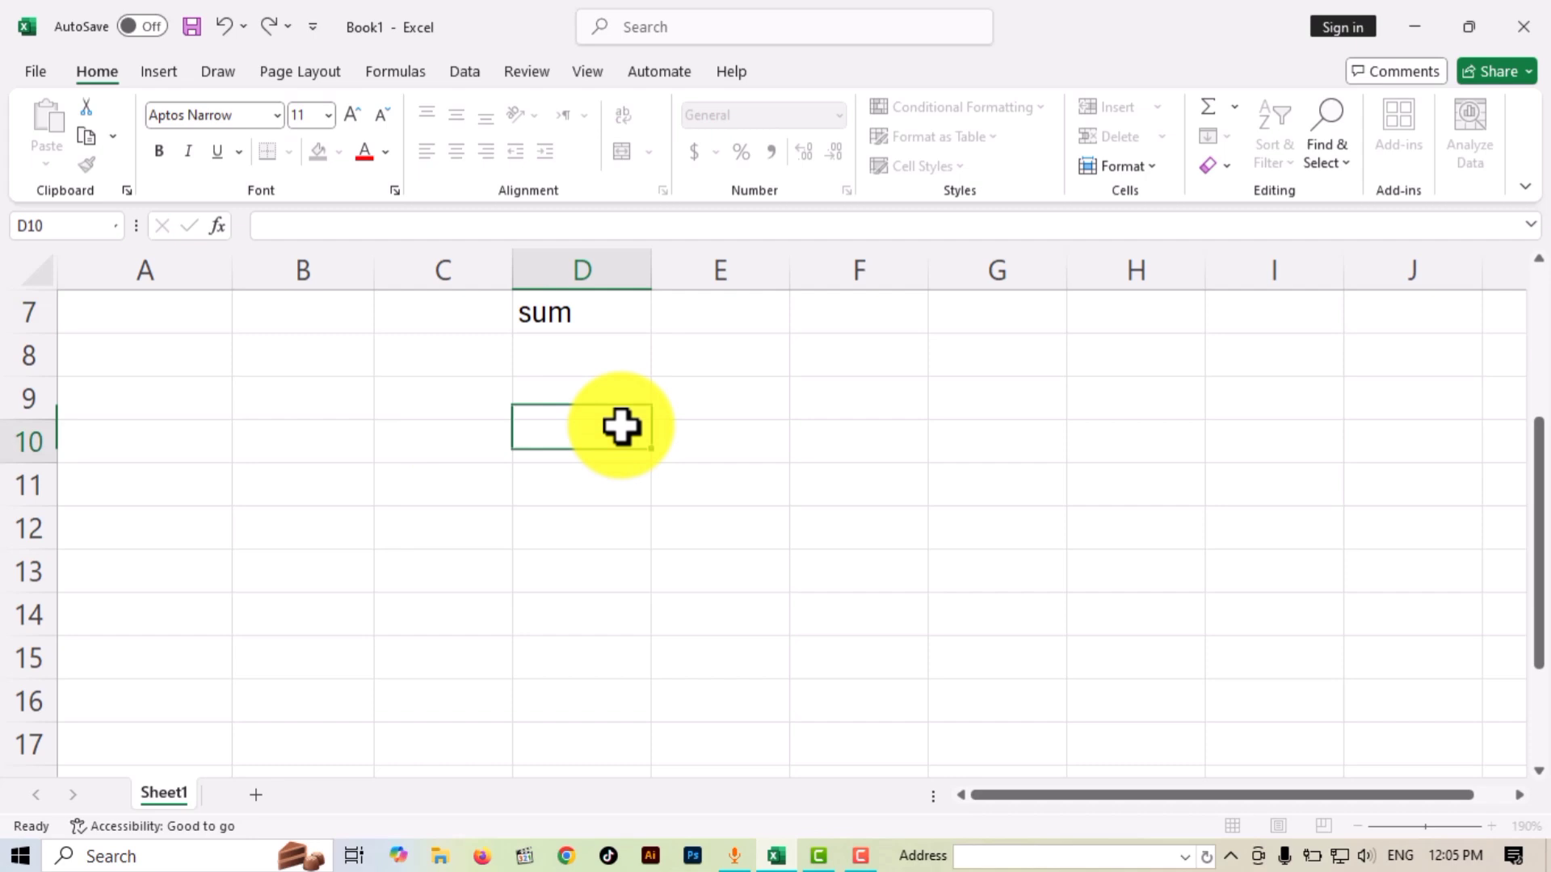
{"action": "left_click", "coordinate": [589, 353]}
{"action": "left_click", "coordinate": [598, 322]}
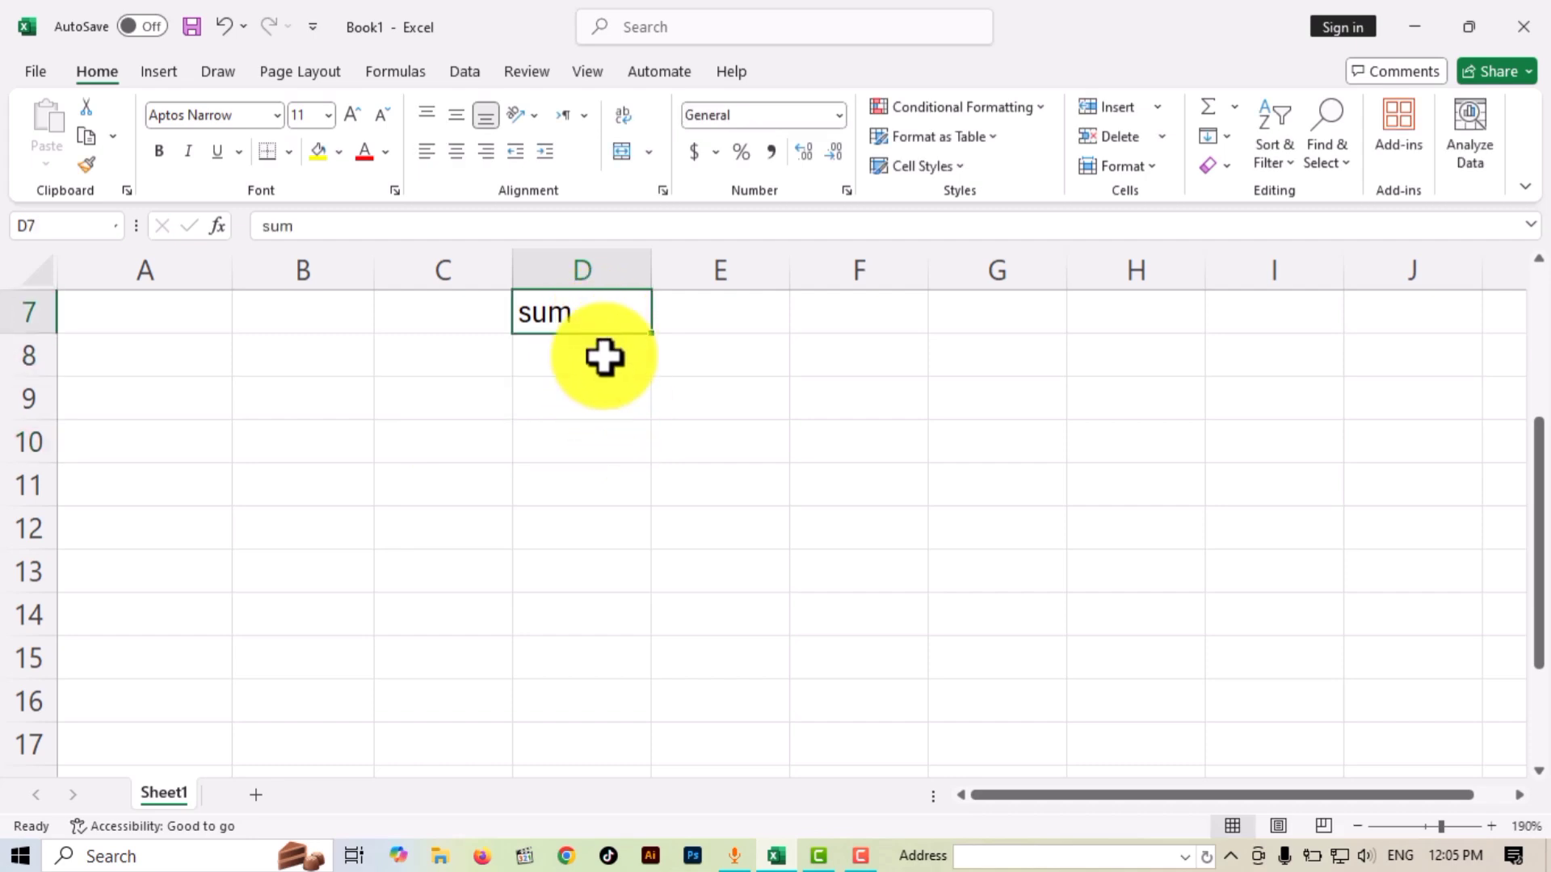
{"action": "left_click", "coordinate": [503, 352]}
{"action": "left_click", "coordinate": [544, 357]}
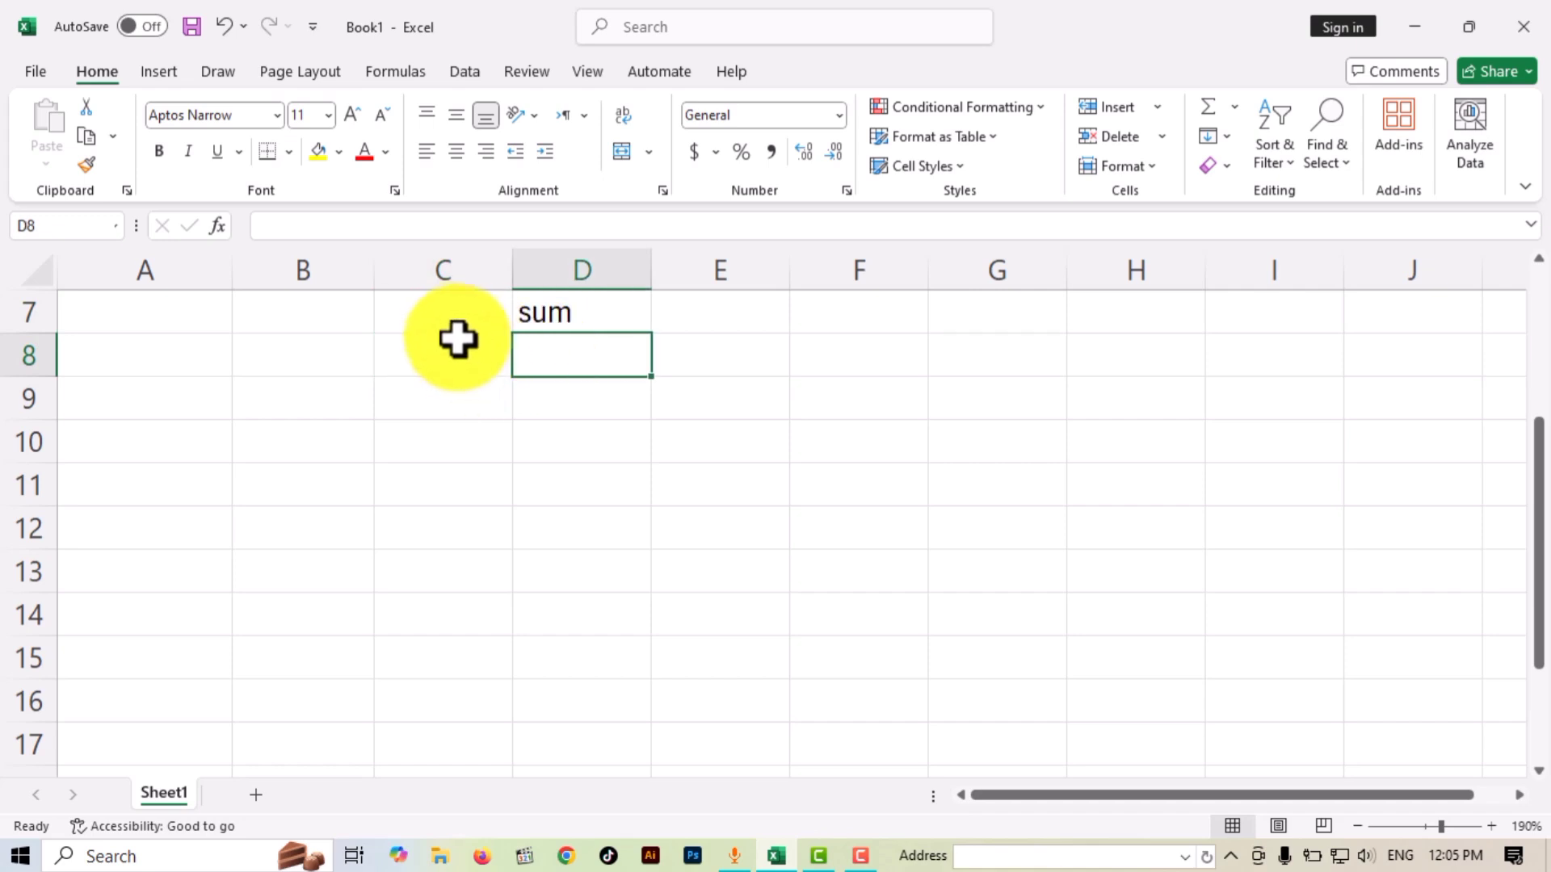
Enter the label "count" in cell C7.
{"action": "left_click", "coordinate": [437, 319]}
{"action": "type", "text": "count"}
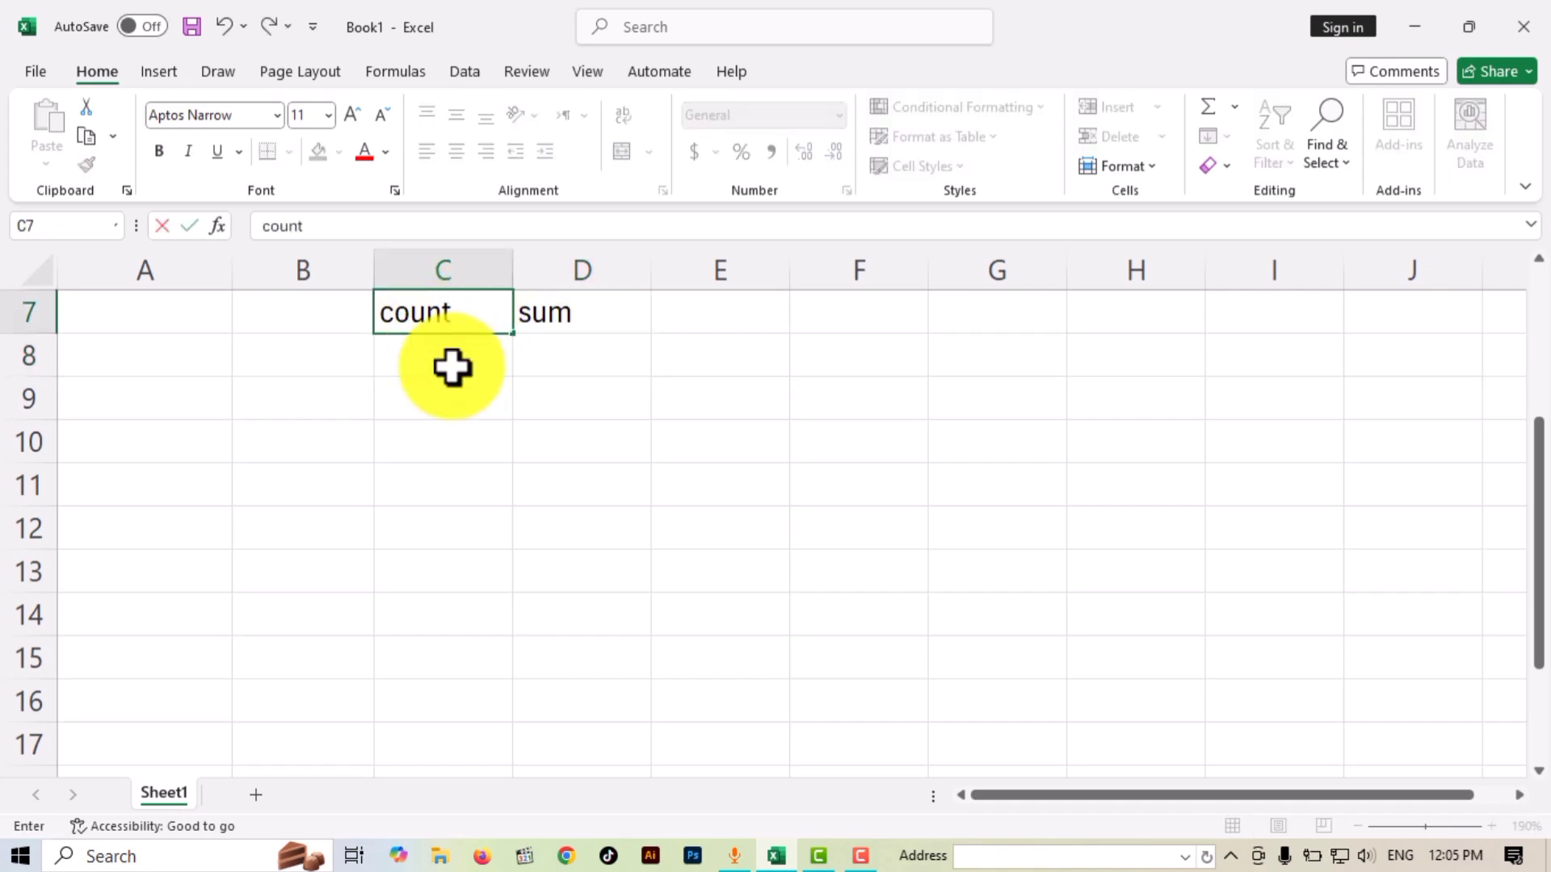
{"action": "key", "text": "Return"}
{"action": "left_click", "coordinate": [570, 315]}
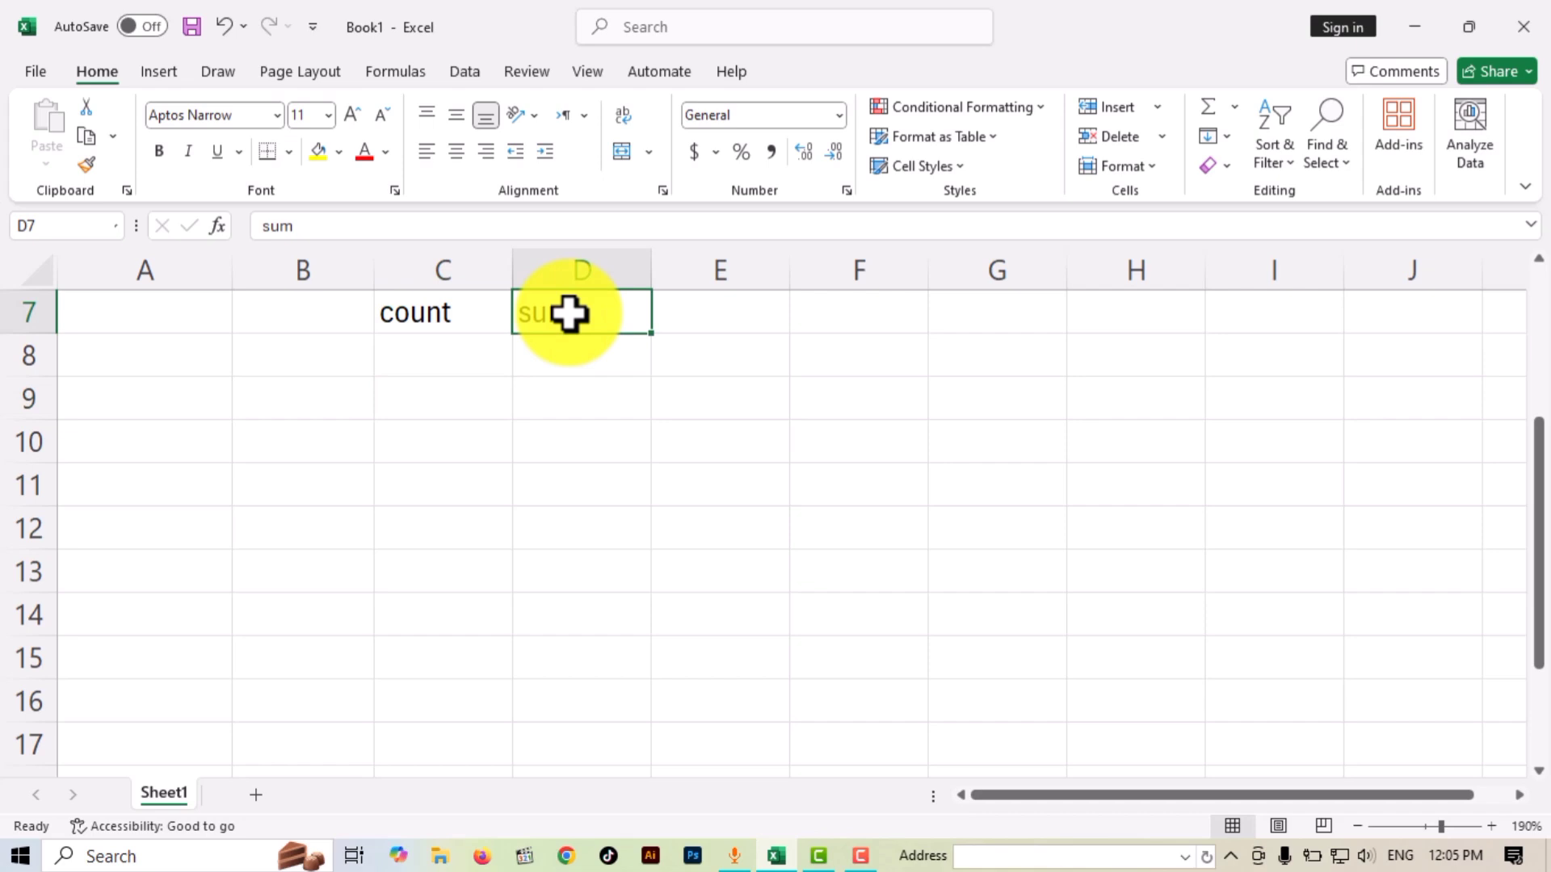
Enter the sample numbers 25 in cell E8 and 5 in cell F8.
{"action": "left_click", "coordinate": [727, 355]}
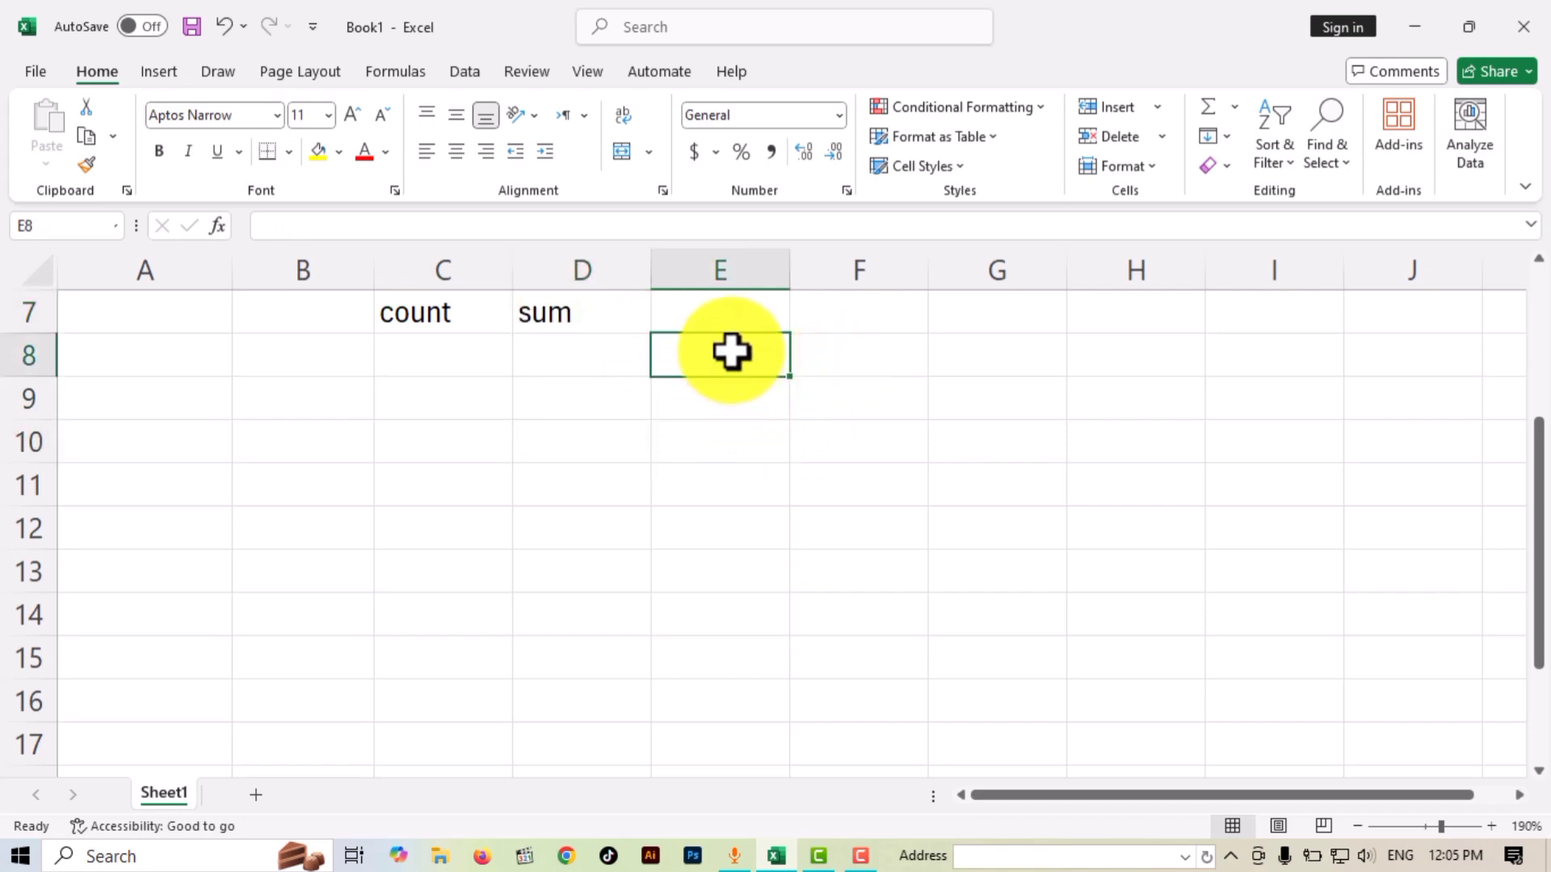
{"action": "left_click_drag", "start_coordinate": [731, 352], "coordinate": [851, 342]}
{"action": "left_click", "coordinate": [834, 412]}
{"action": "left_click", "coordinate": [754, 364]}
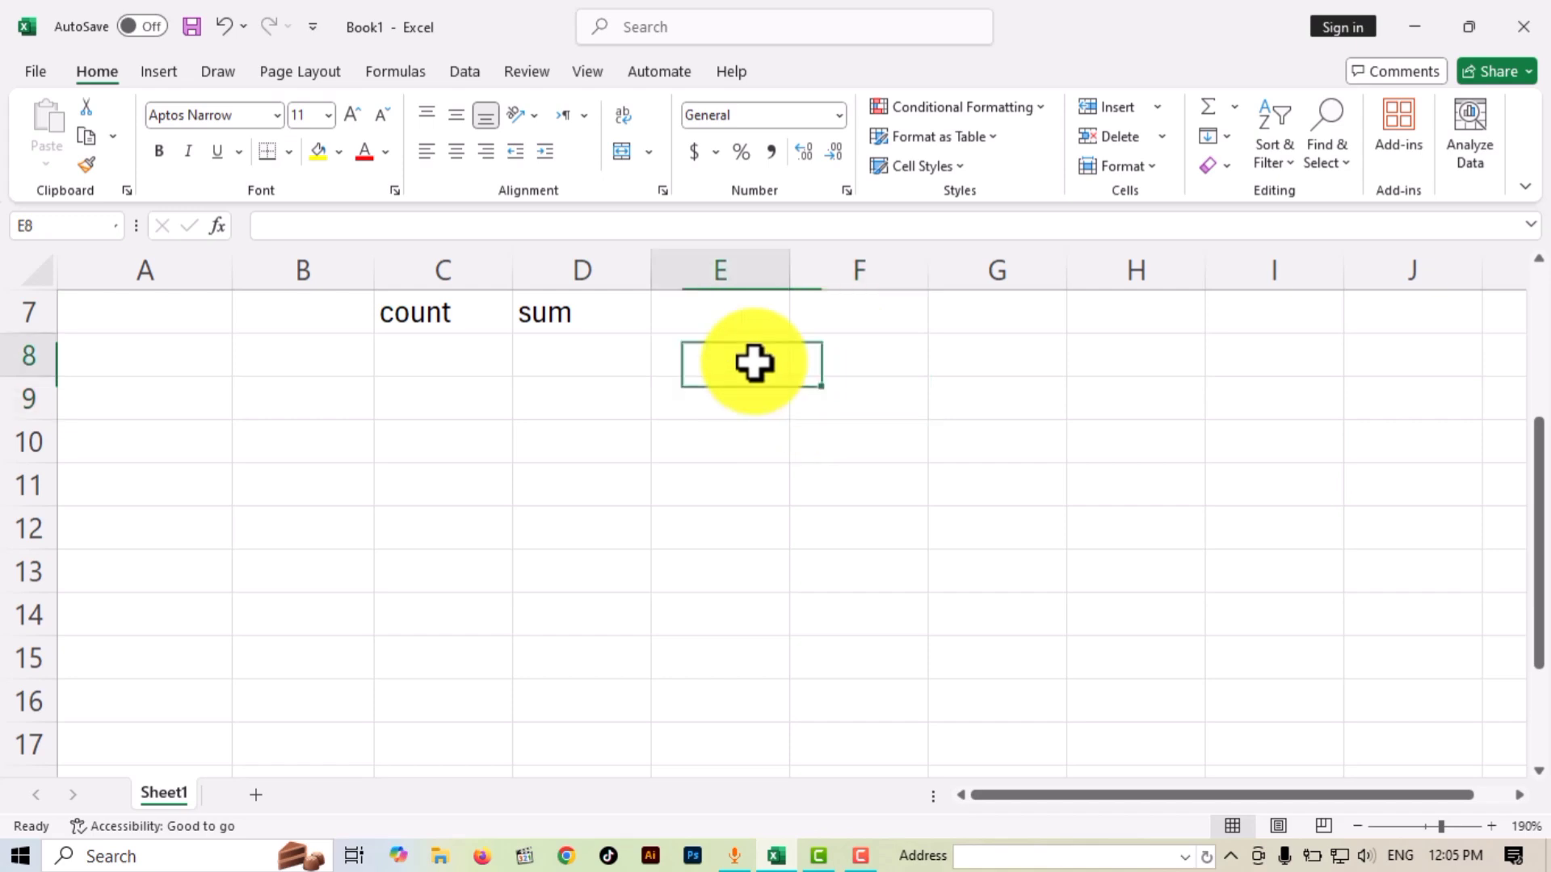
{"action": "type", "text": "25"}
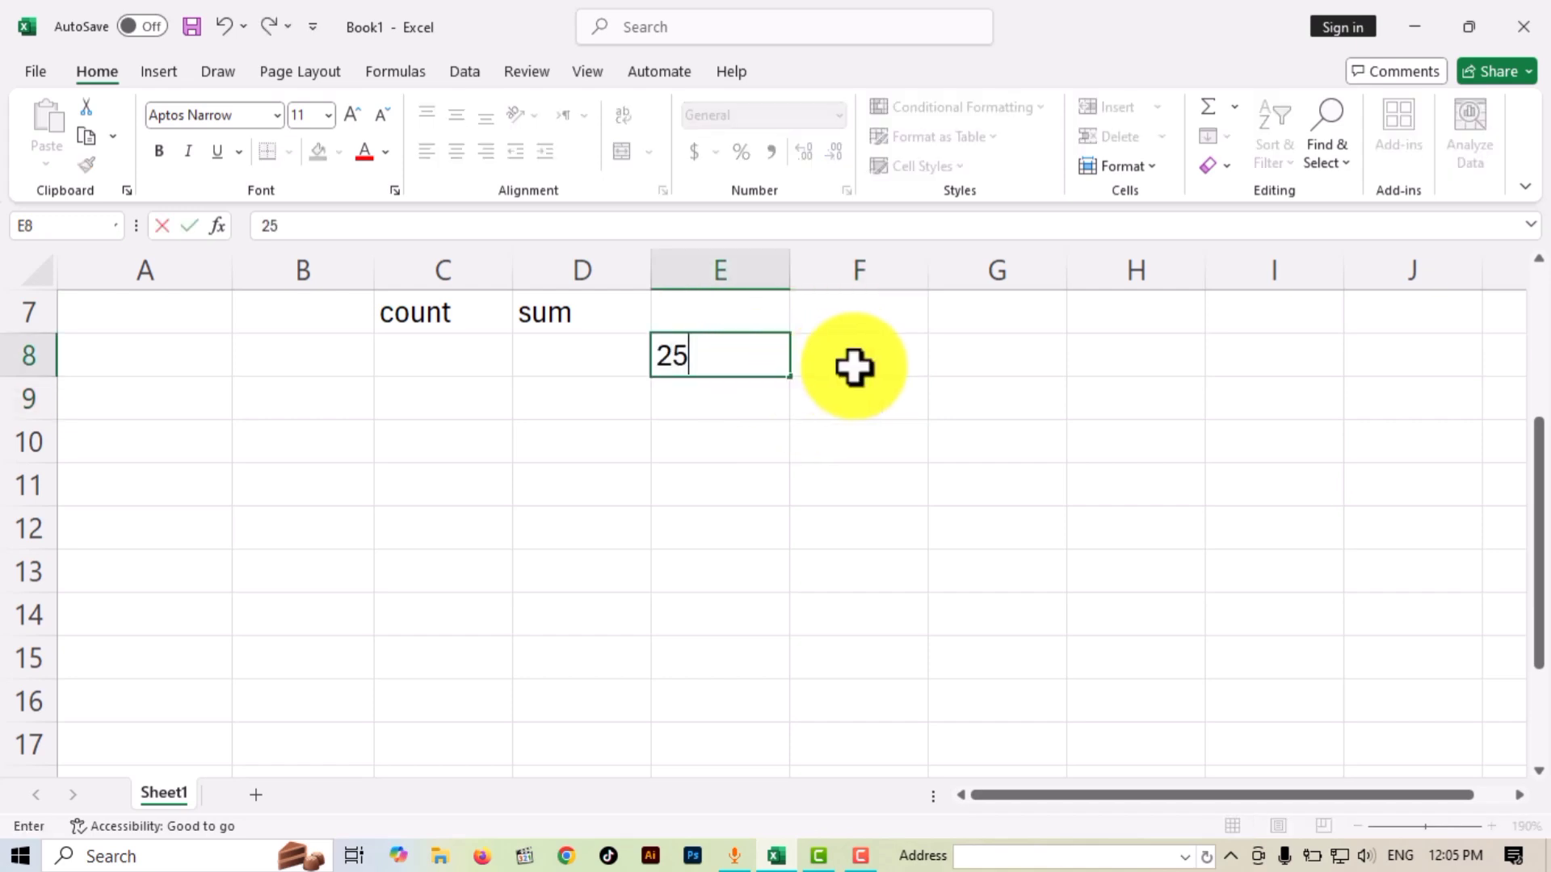
{"action": "left_click", "coordinate": [853, 367]}
{"action": "type", "text": "05"}
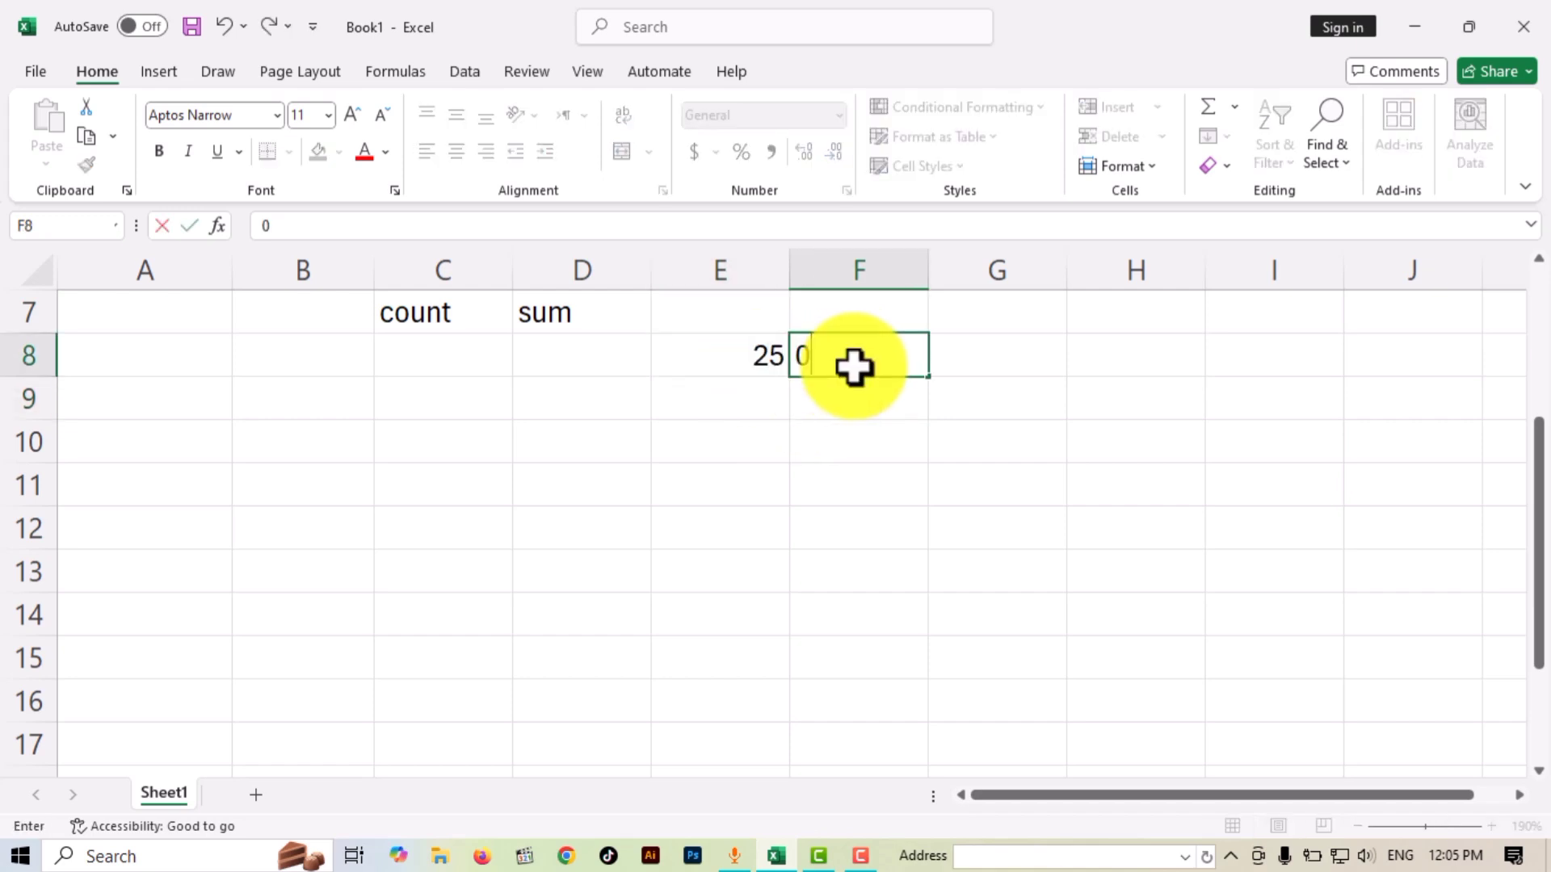
{"action": "left_click", "coordinate": [972, 495]}
Add the two sample numbers in cell G8 with the formula =SUM(E8:F8).
{"action": "left_click", "coordinate": [1024, 363]}
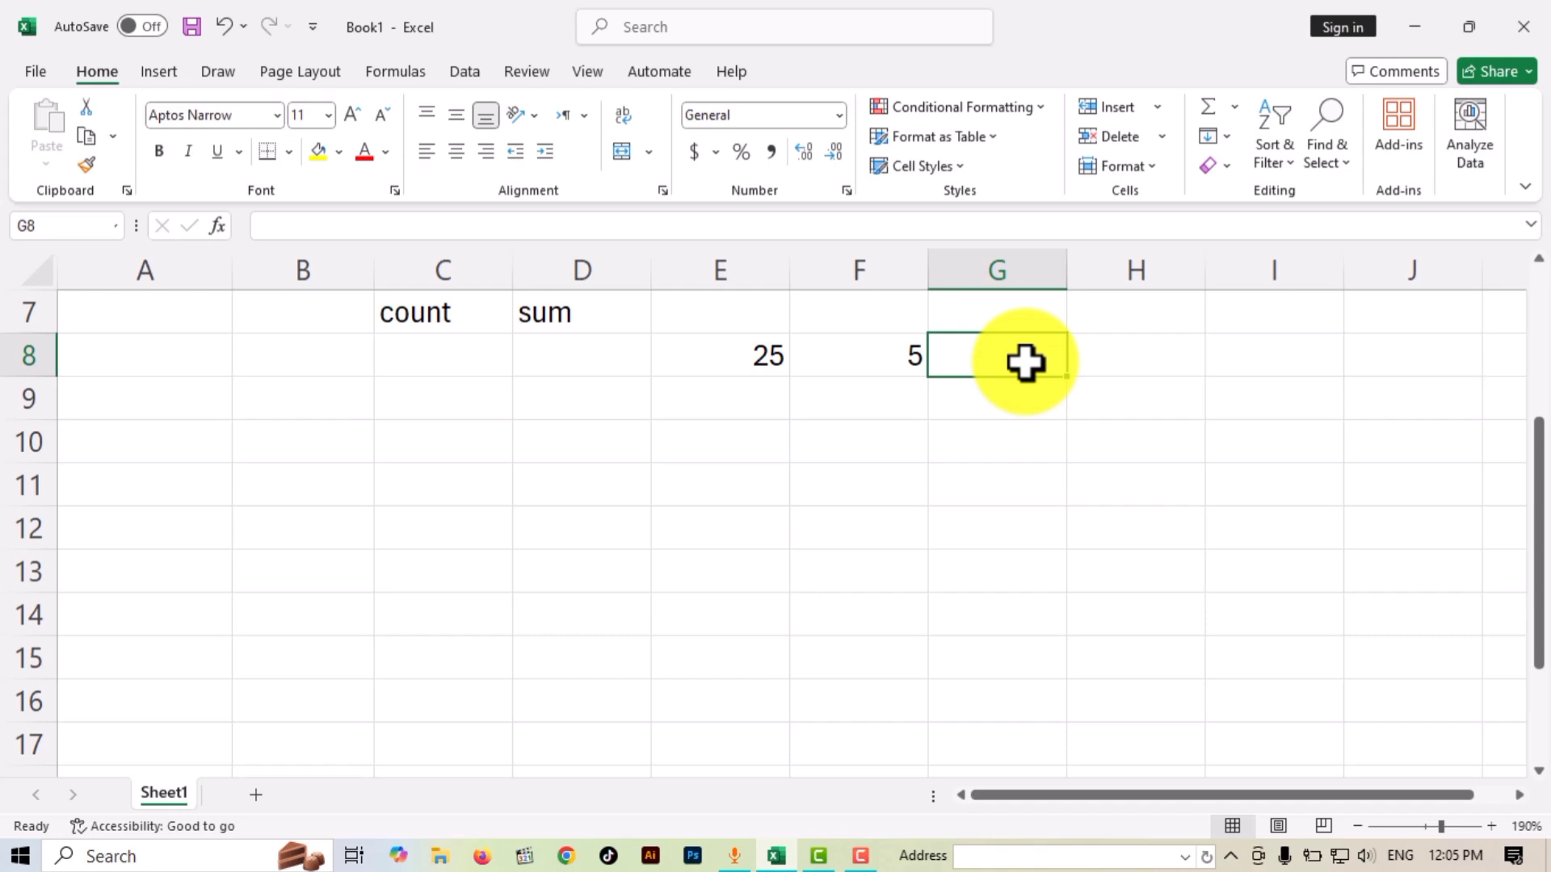
{"action": "type", "text": "="}
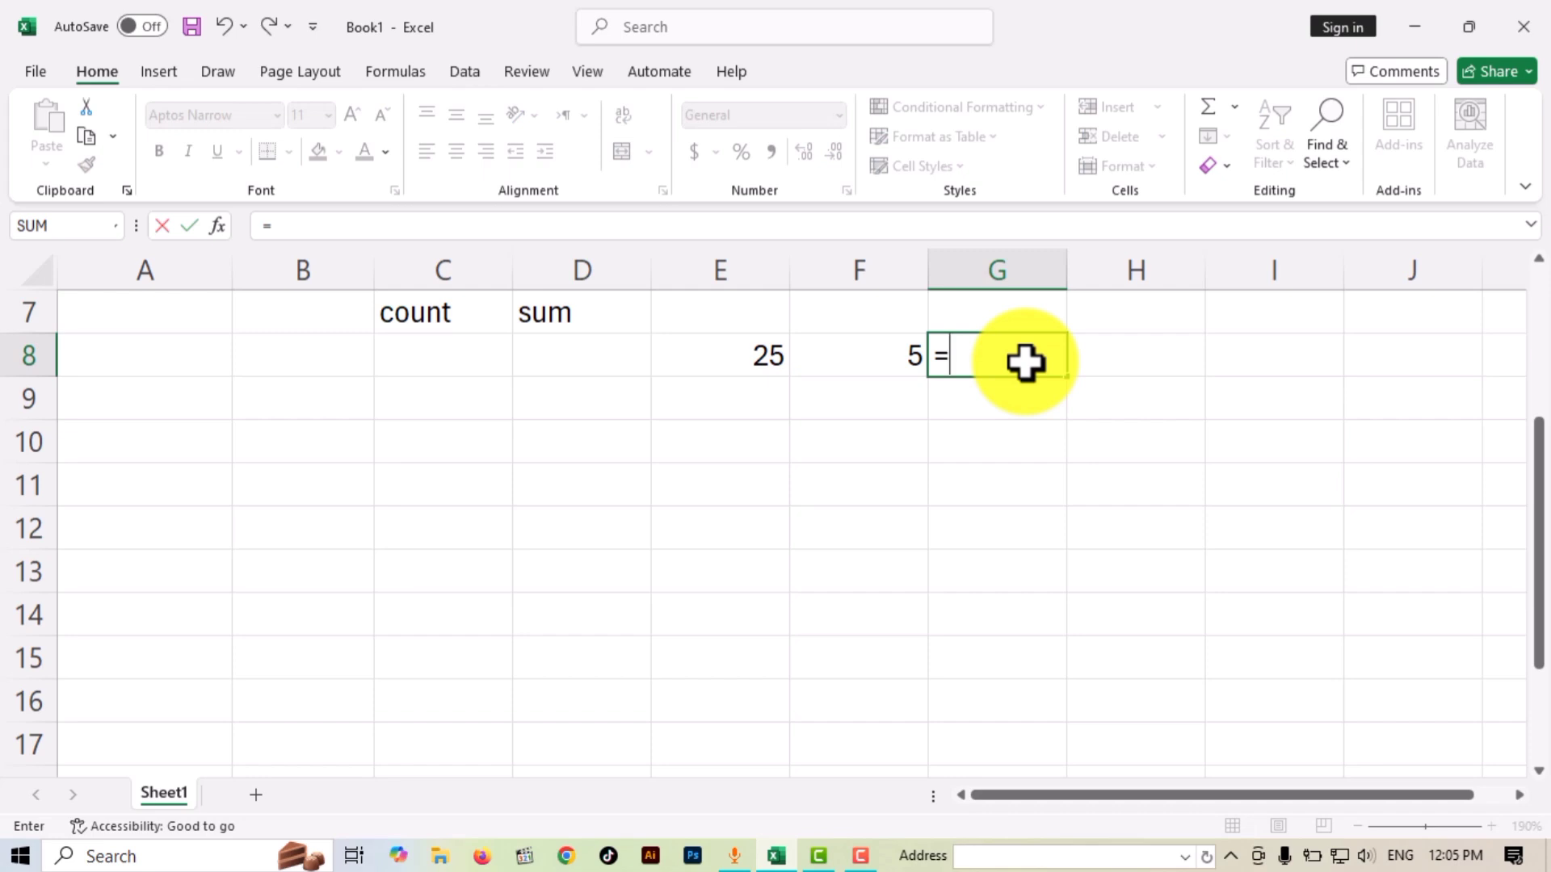
{"action": "type", "text": "sum"}
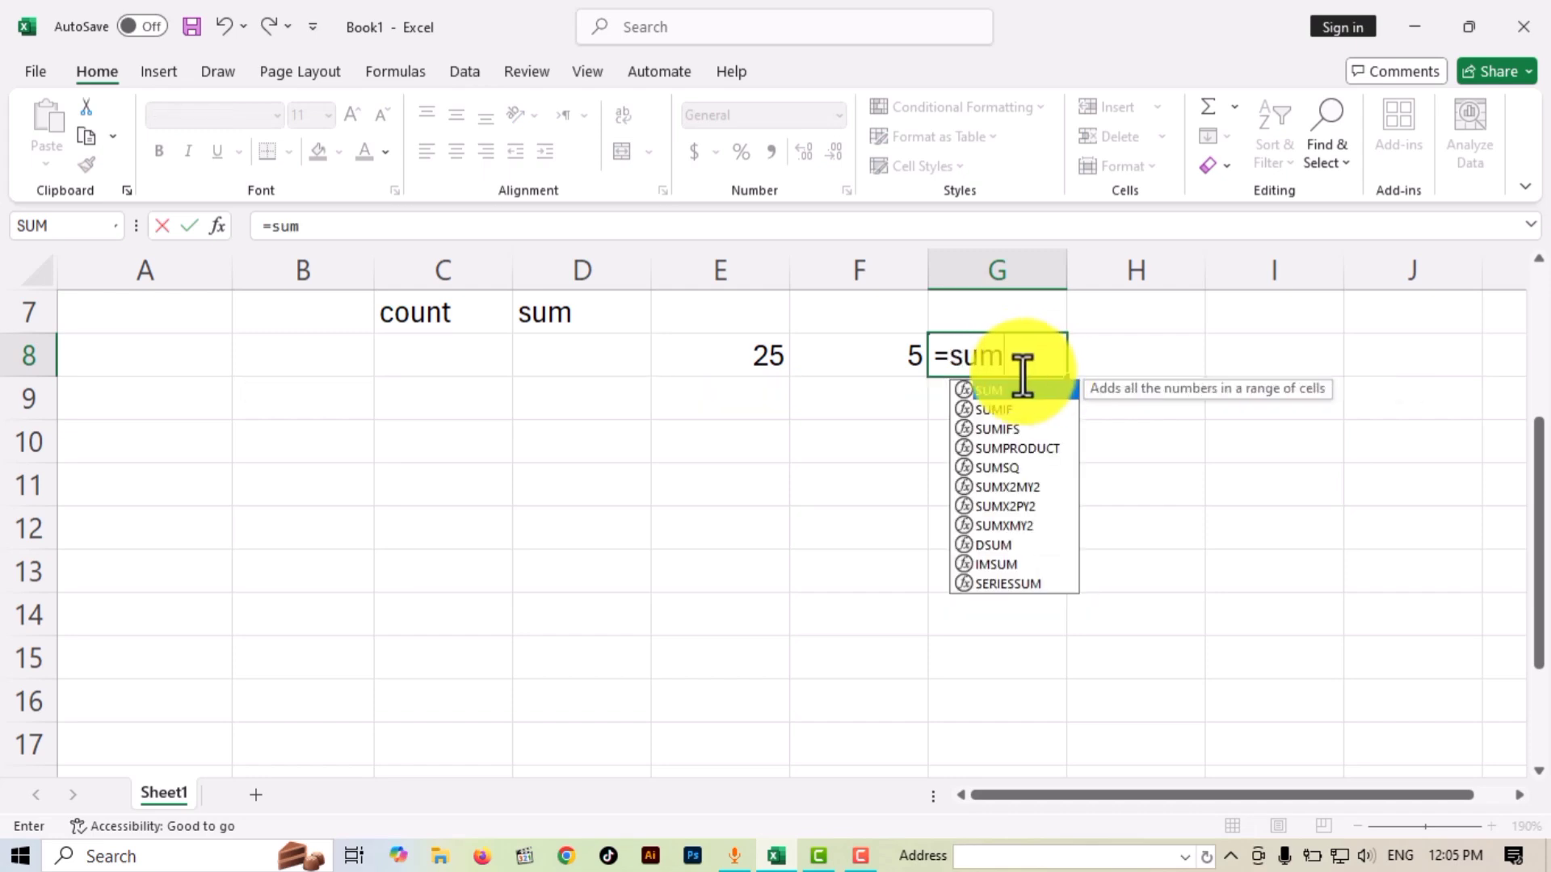
{"action": "double_click", "coordinate": [987, 389]}
{"action": "left_click", "coordinate": [765, 366]}
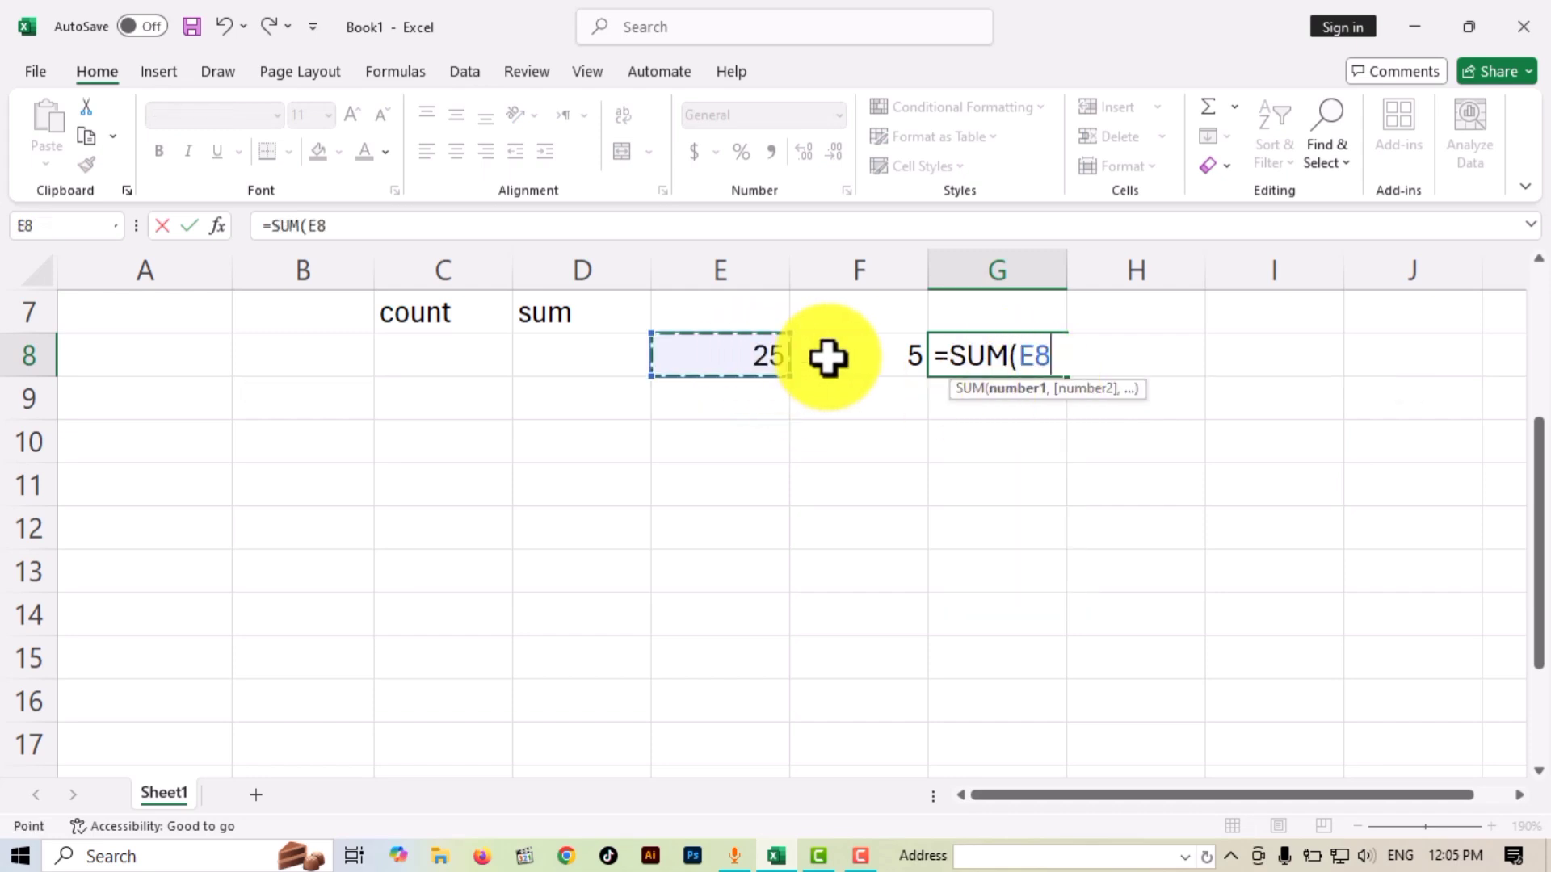
{"action": "left_click_drag", "start_coordinate": [828, 358], "coordinate": [887, 356]}
{"action": "key", "text": "Return"}
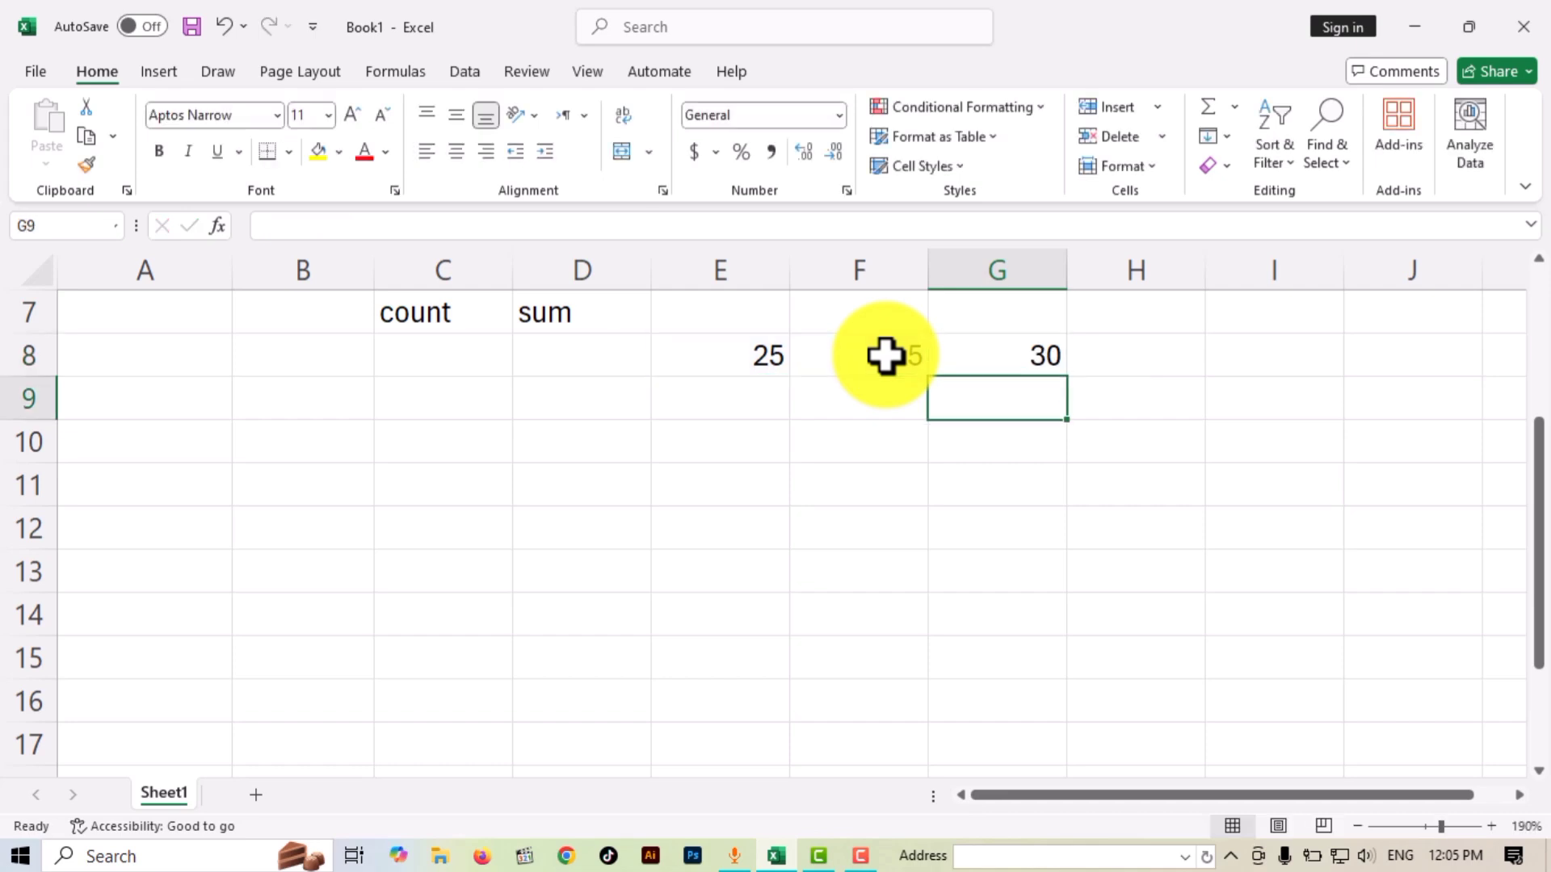
Make the sum result in cell G8 bold.
{"action": "left_click", "coordinate": [1028, 350]}
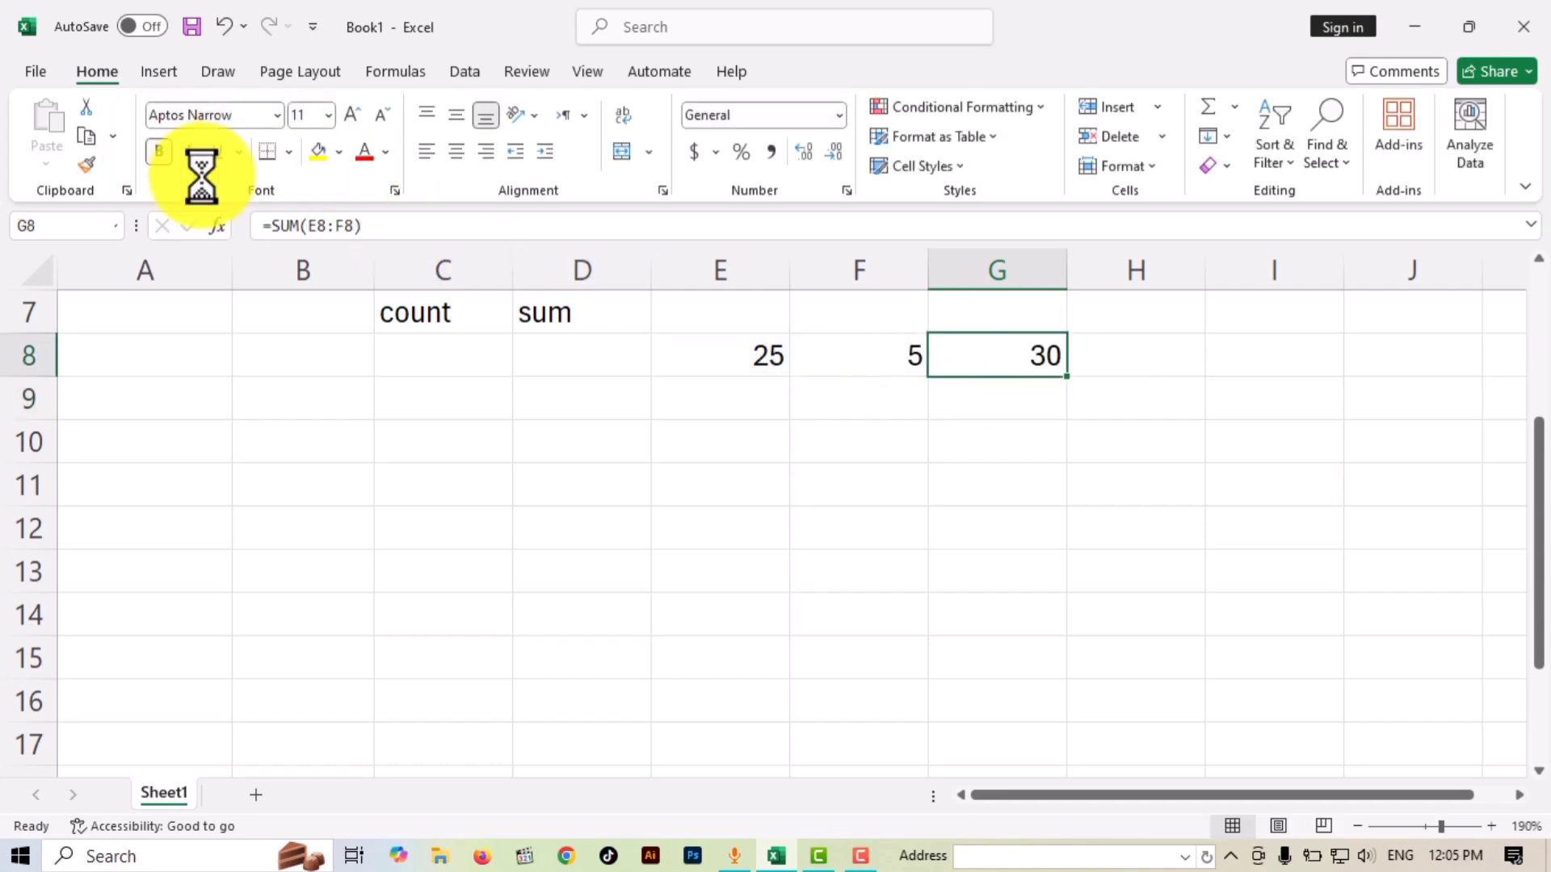
{"action": "left_click", "coordinate": [160, 152]}
{"action": "left_click", "coordinate": [962, 408]}
{"action": "left_click", "coordinate": [834, 360]}
{"action": "left_click", "coordinate": [782, 353]}
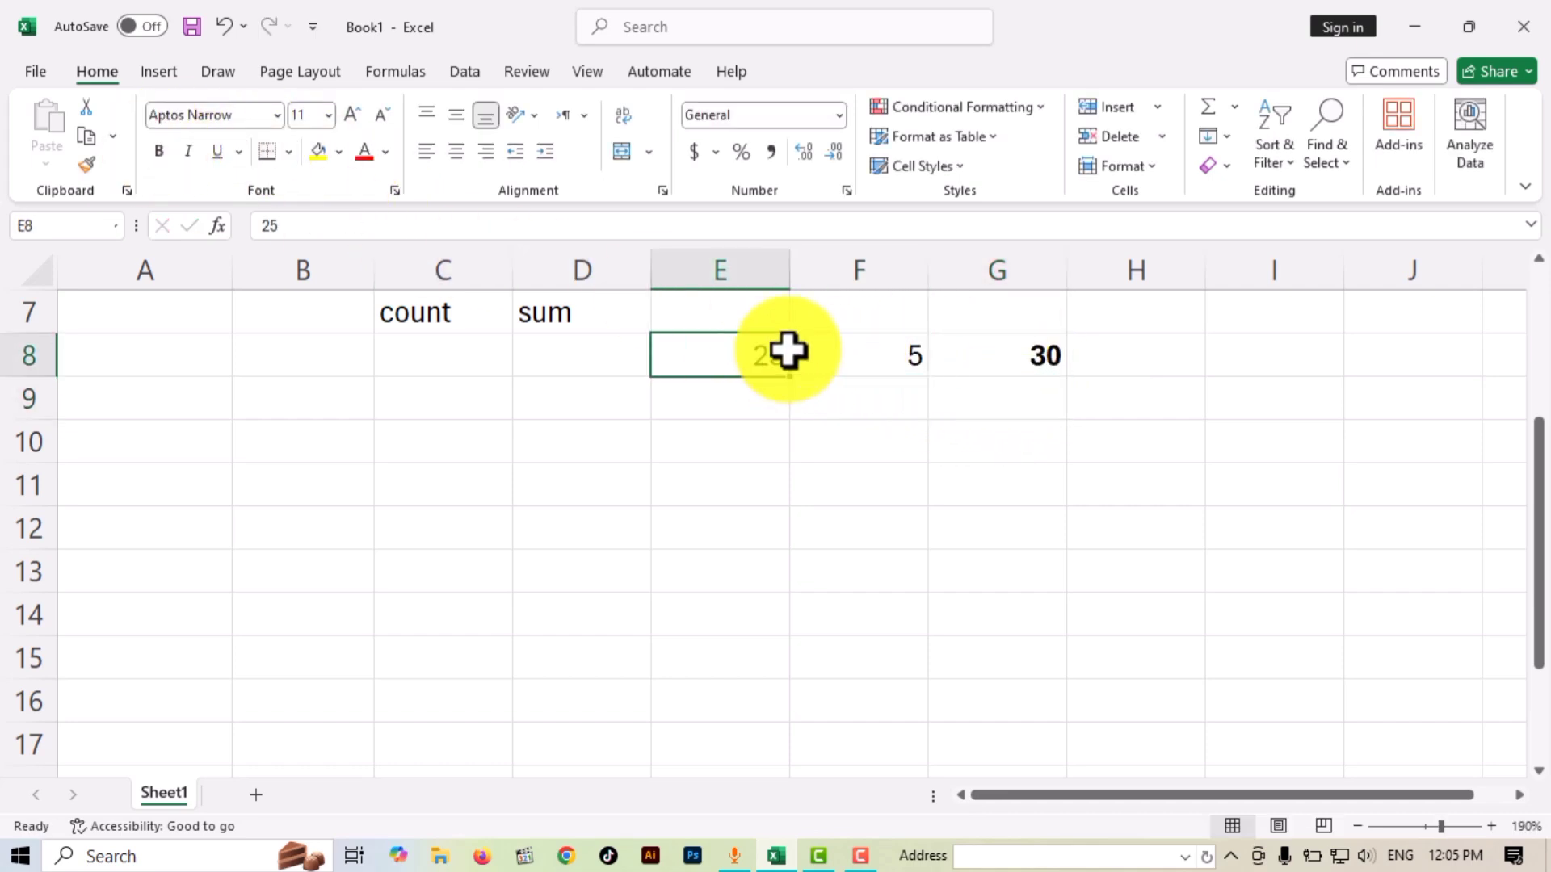
{"action": "left_click", "coordinate": [923, 345]}
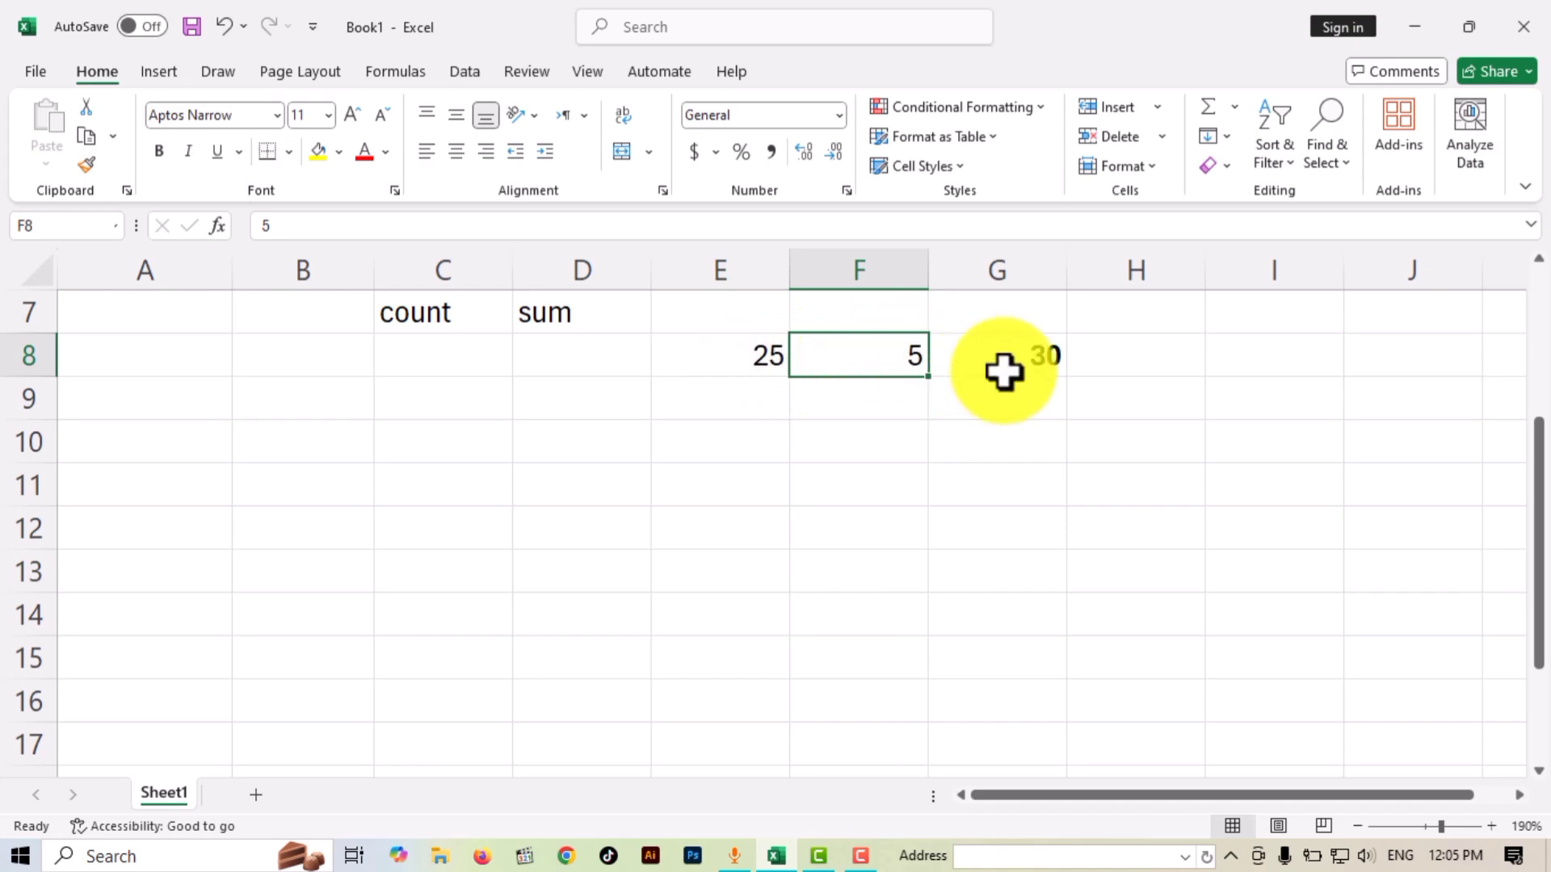
Clear the sample numbers and the sum formula from cells E8:G8.
{"action": "left_click", "coordinate": [689, 440]}
{"action": "left_click_drag", "start_coordinate": [741, 350], "coordinate": [985, 334]}
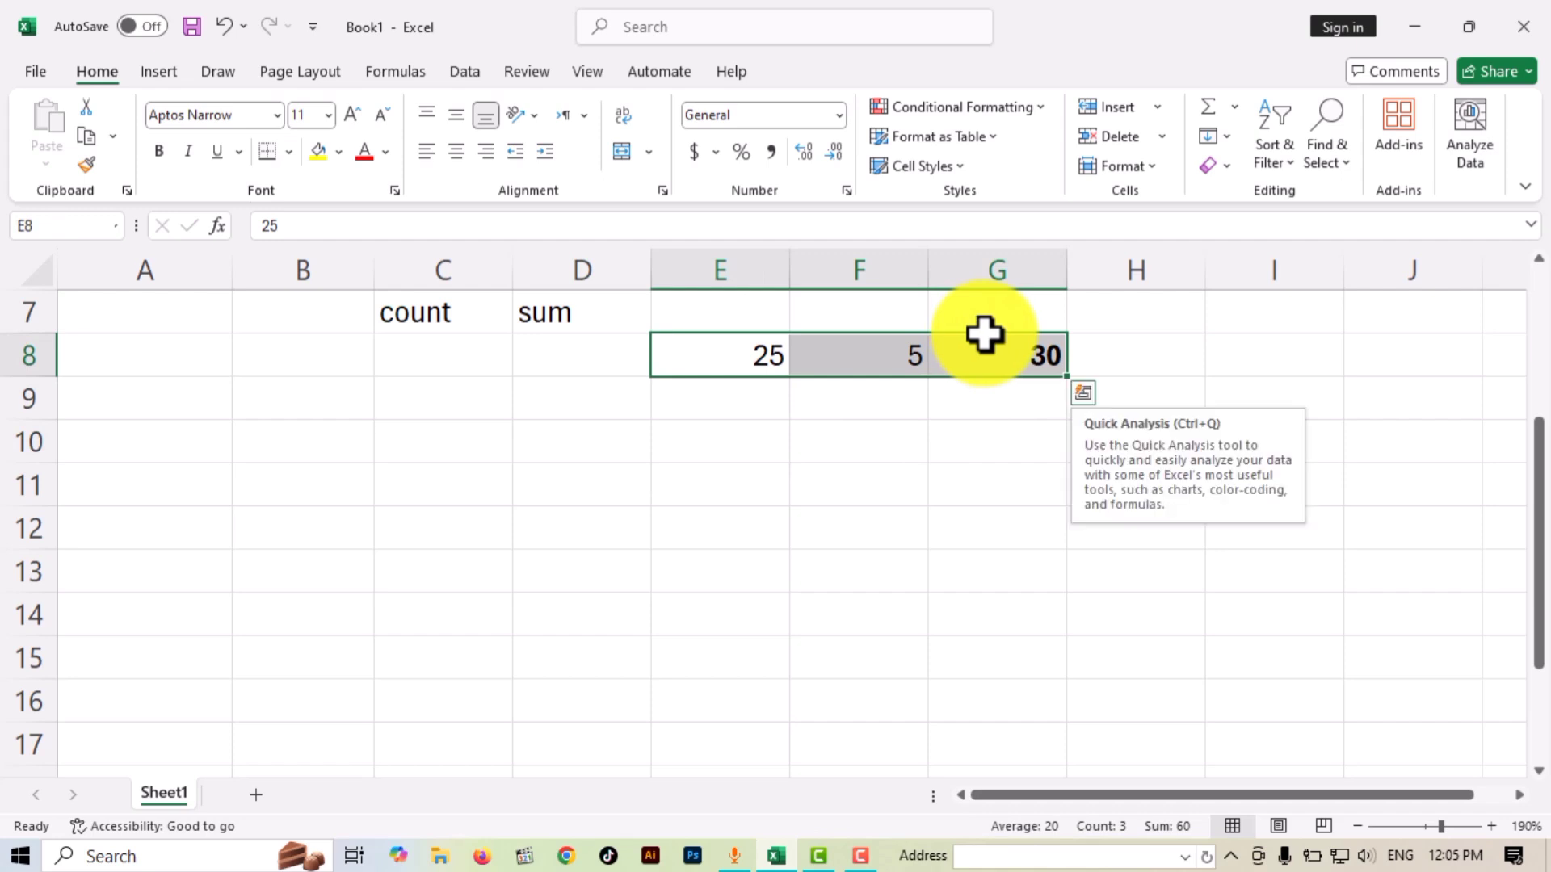
{"action": "key", "text": "Delete"}
{"action": "left_click_drag", "start_coordinate": [886, 484], "coordinate": [887, 521]}
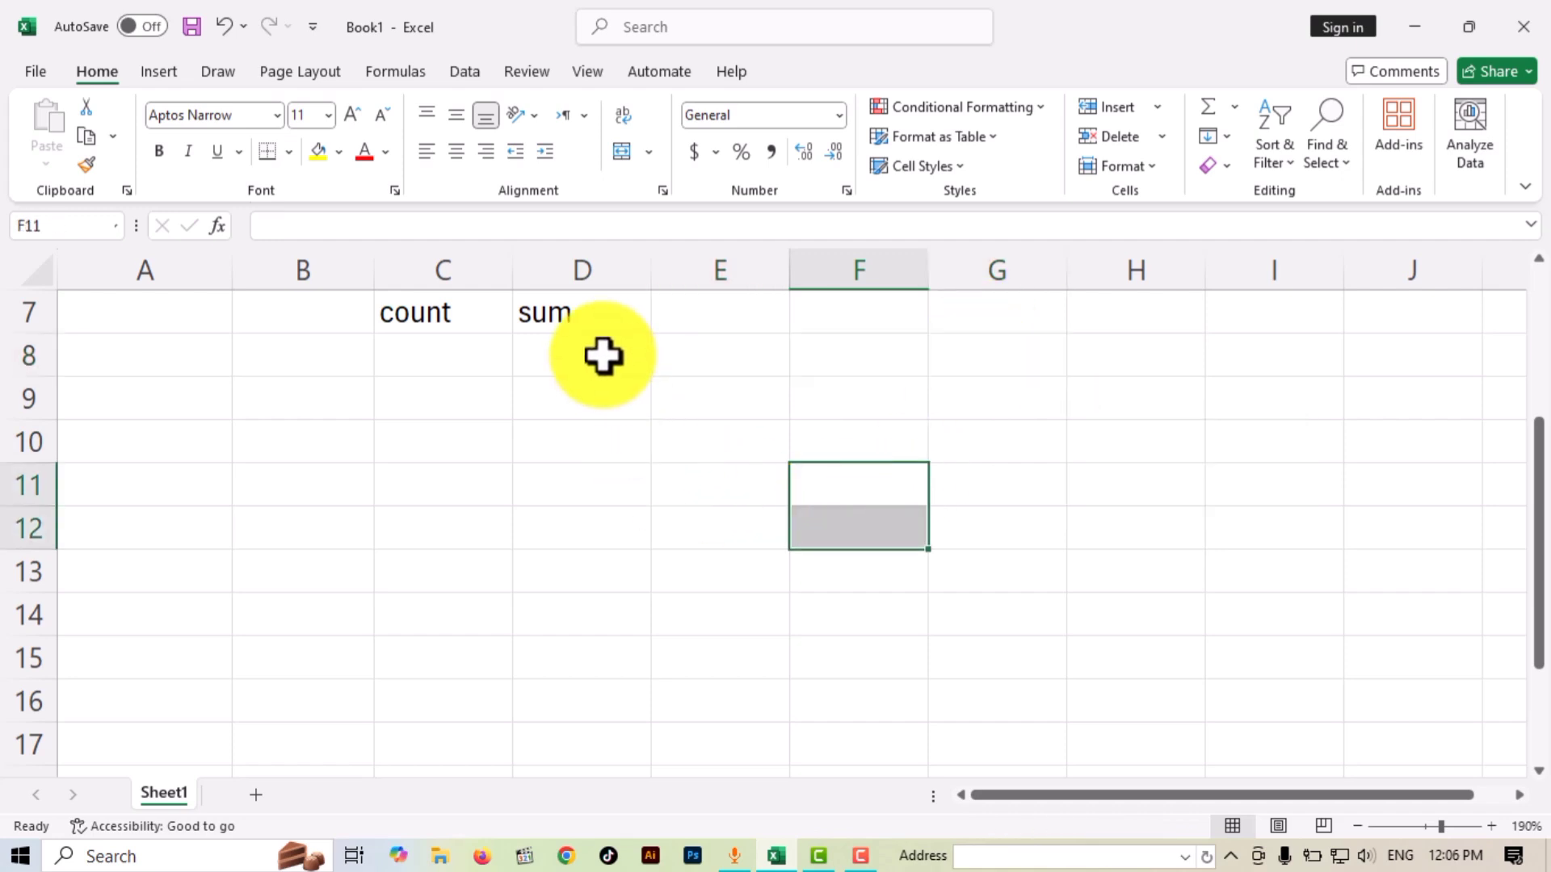
Enter the labels "sumif" in cell D8 and "sumifs" in cell D9.
{"action": "left_click", "coordinate": [599, 351]}
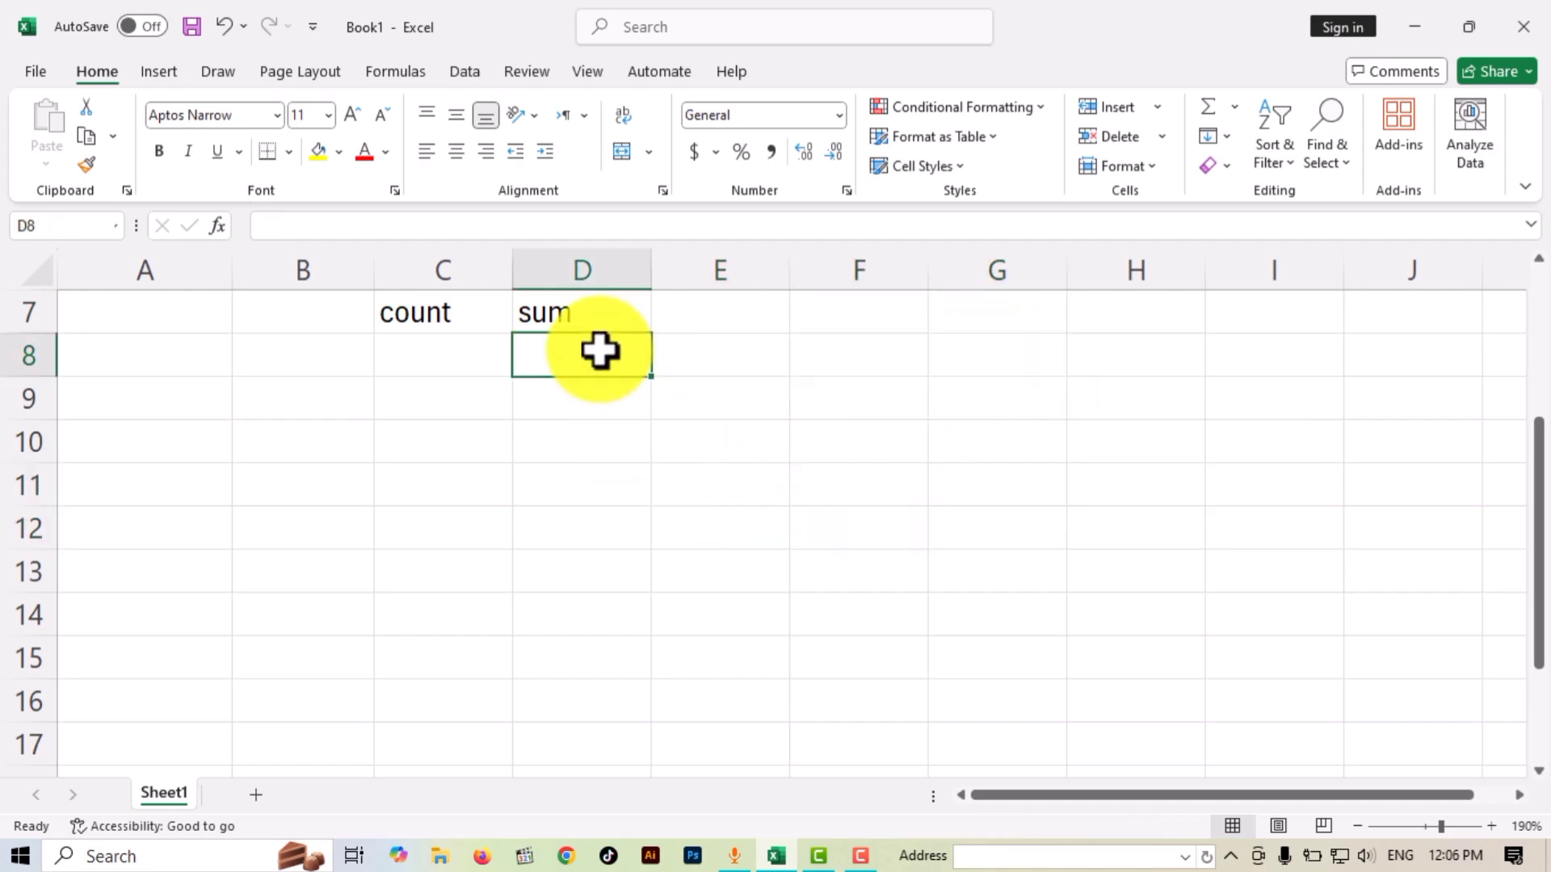
{"action": "type", "text": "su"}
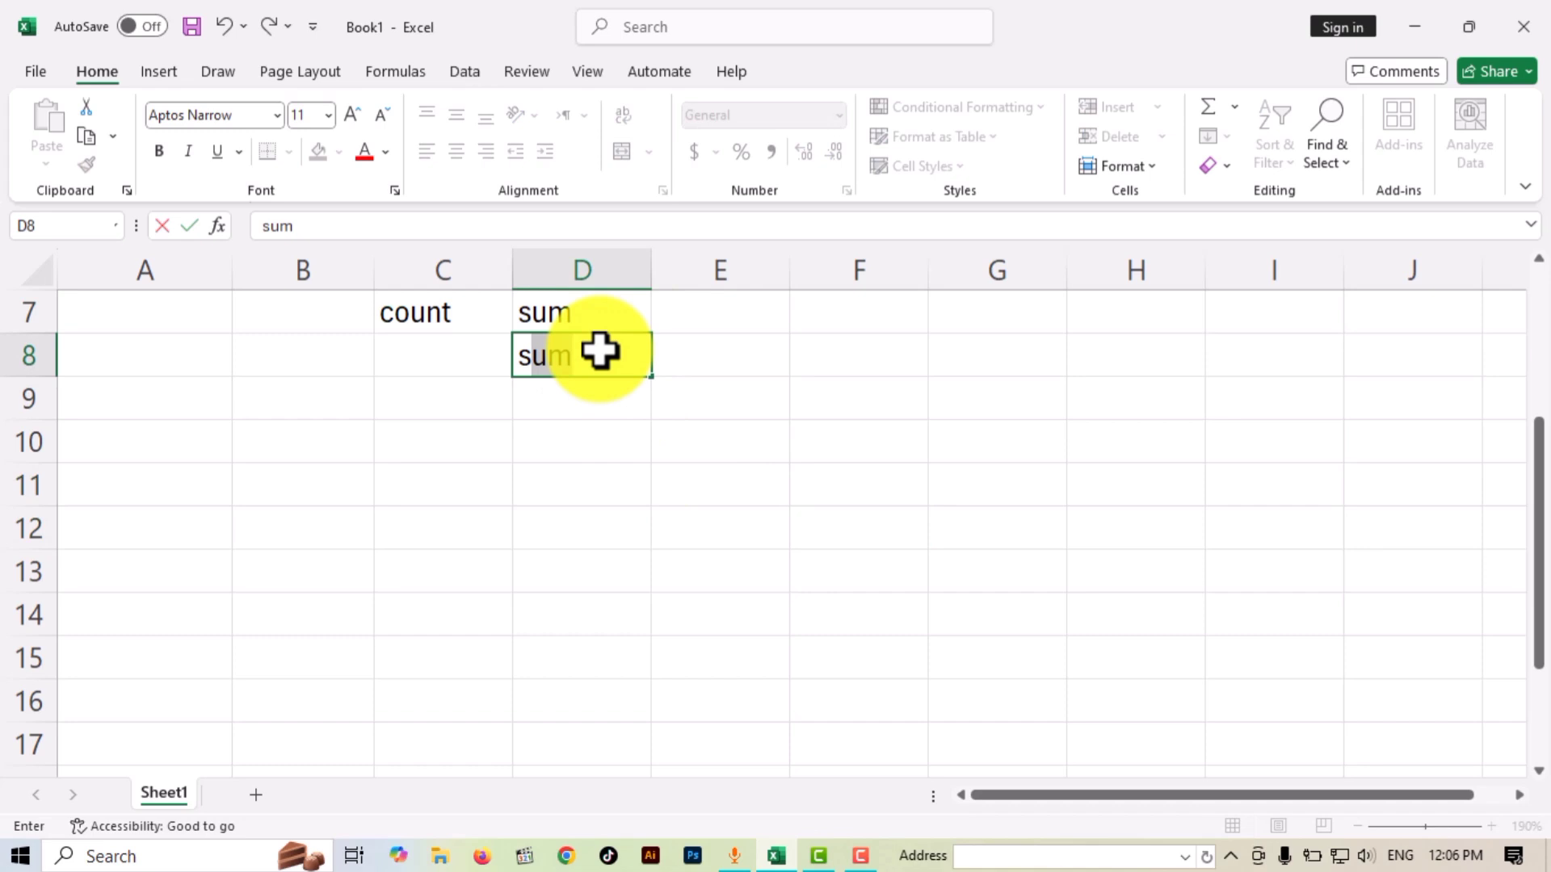
{"action": "type", "text": "mi"}
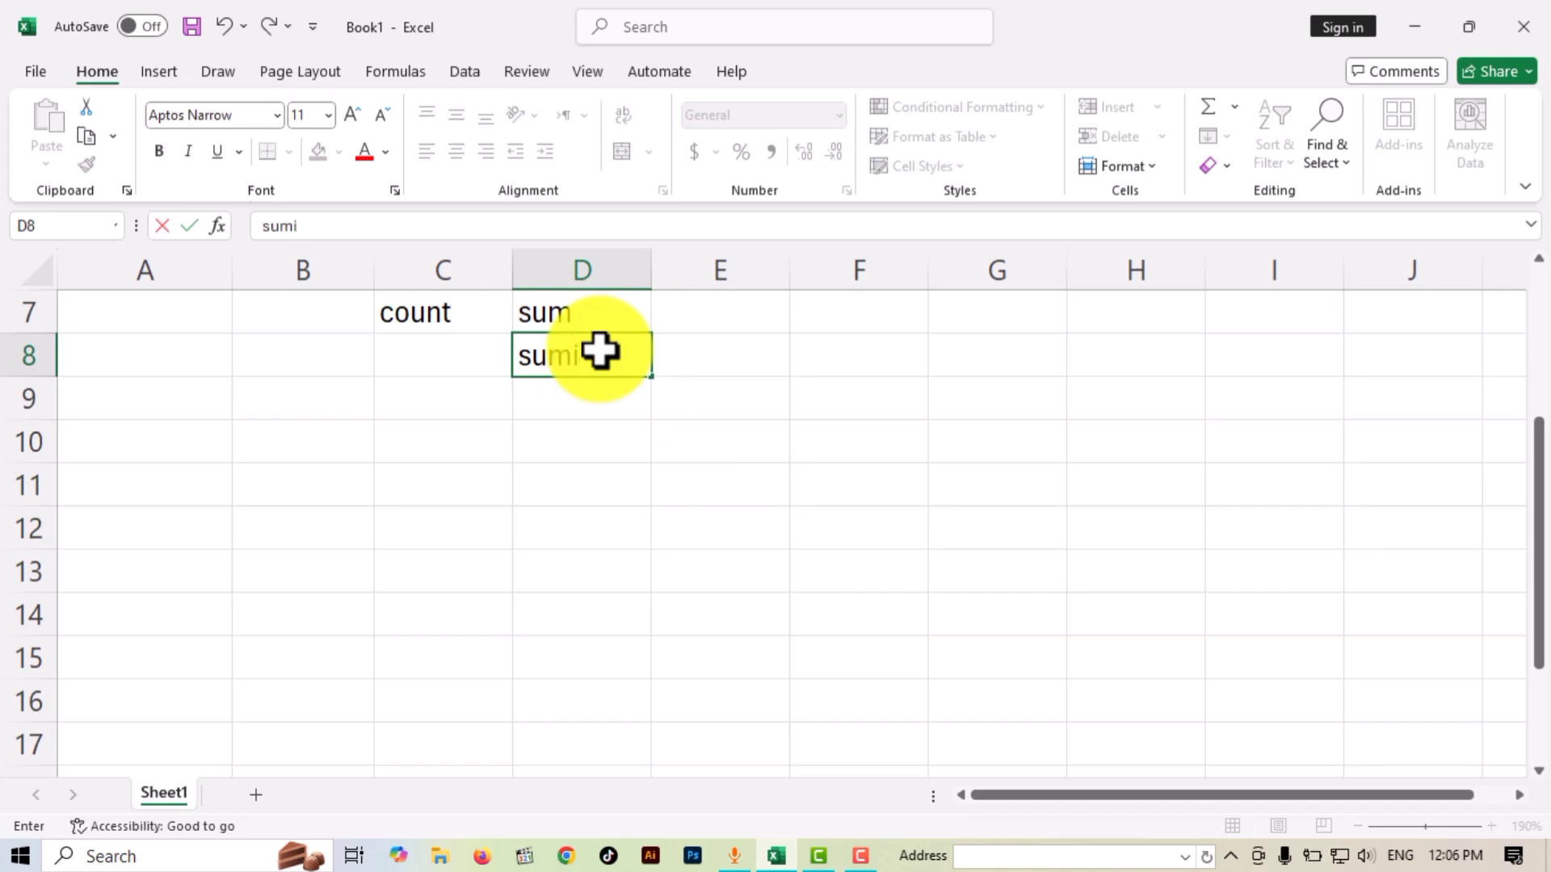
{"action": "type", "text": "f"}
{"action": "key", "text": "Return"}
{"action": "type", "text": "s"}
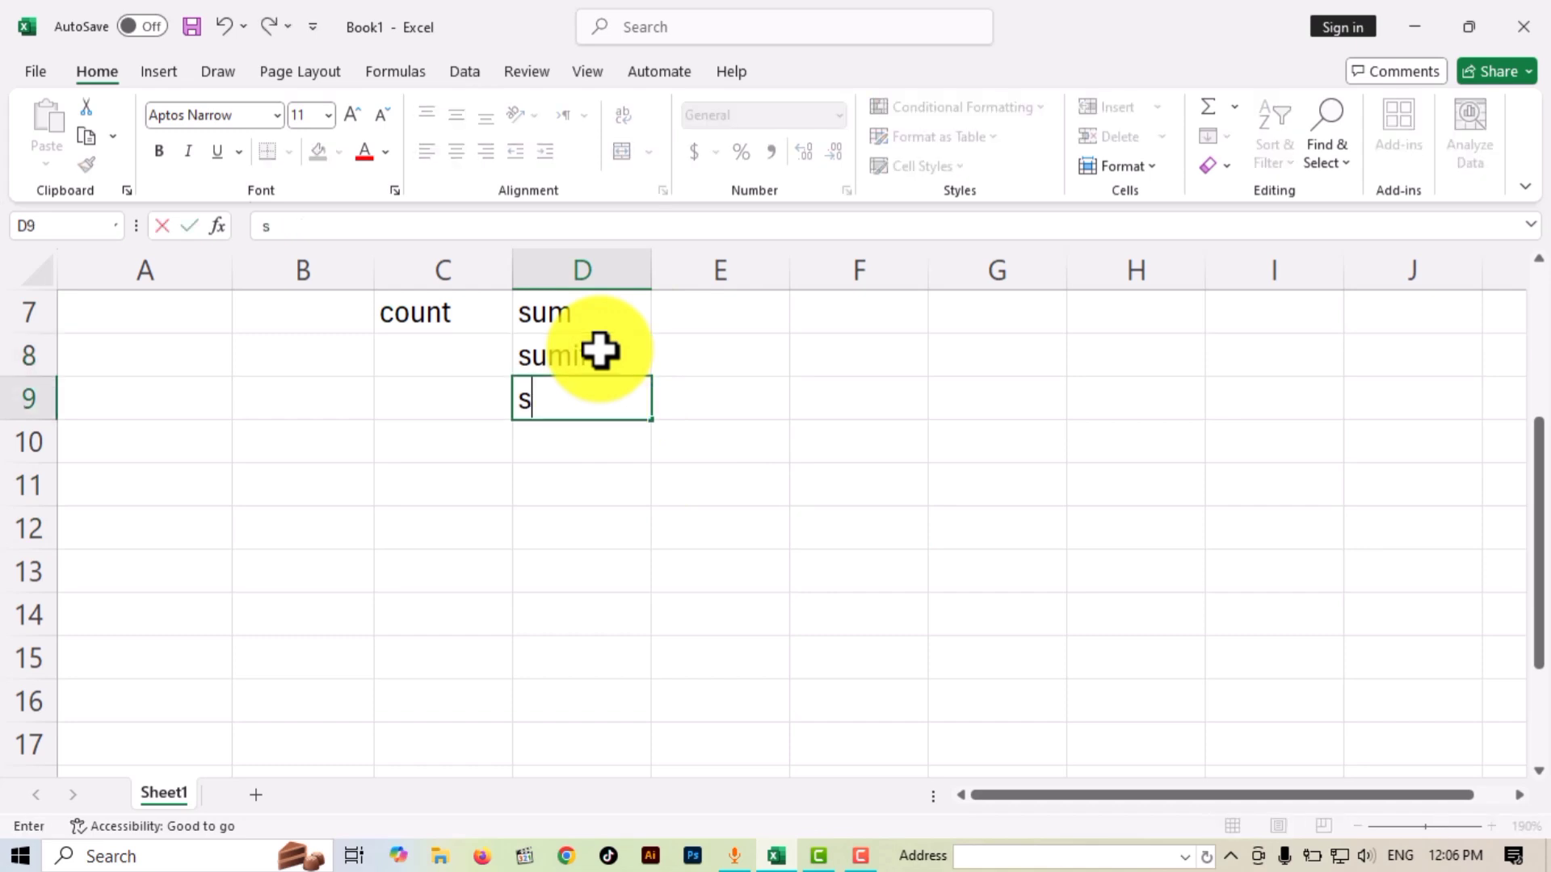
{"action": "type", "text": "umifs"}
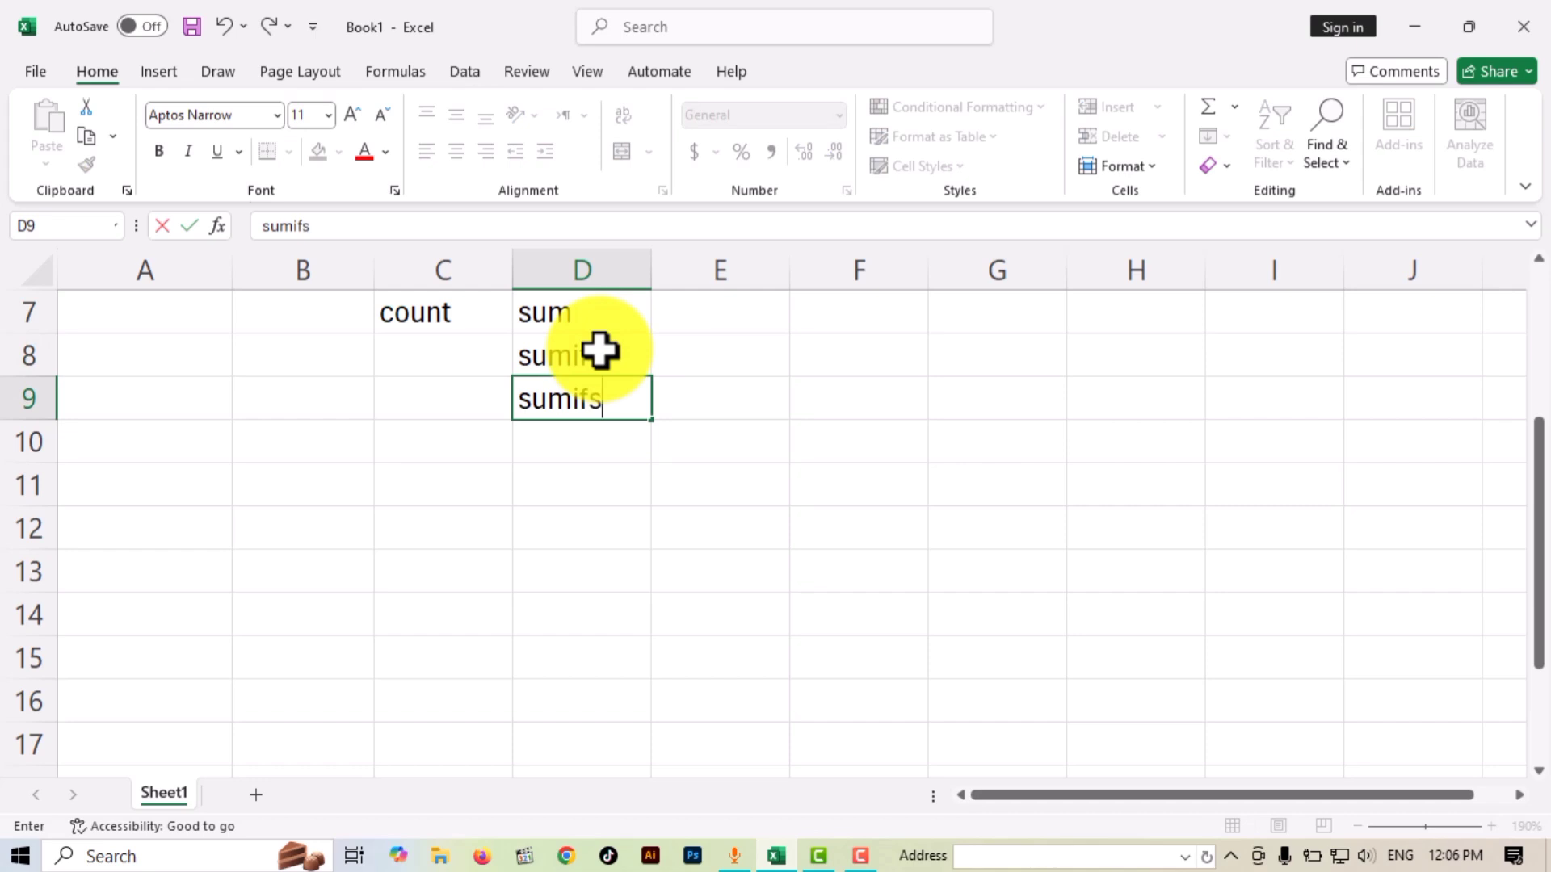
{"action": "left_click", "coordinate": [491, 547]}
Delete the "count" label from cell C7.
{"action": "left_click_drag", "start_coordinate": [574, 328], "coordinate": [582, 405]}
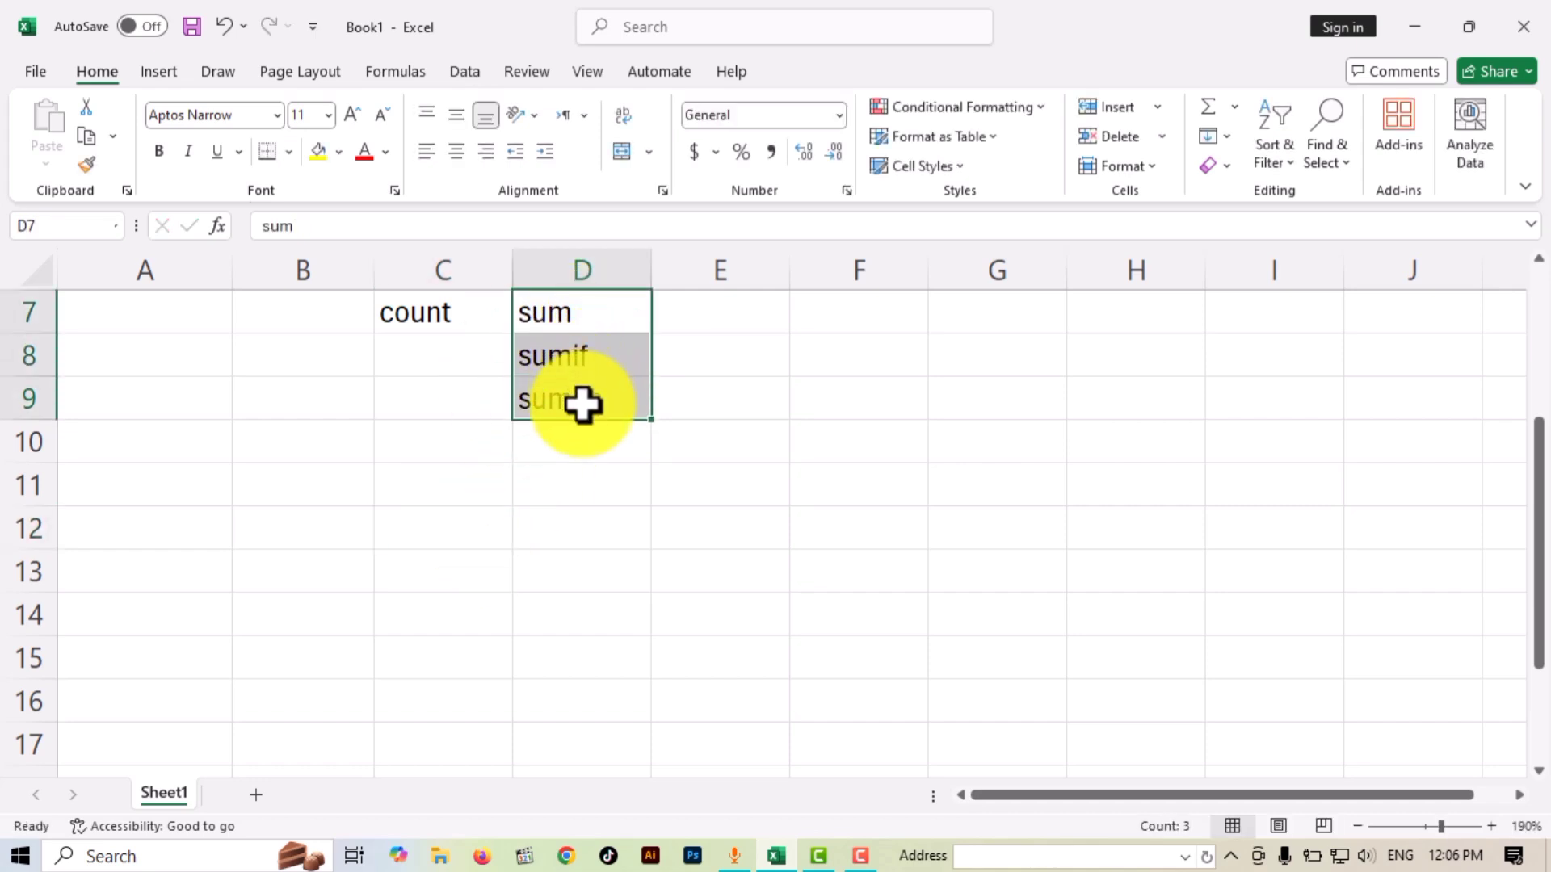
{"action": "left_click", "coordinate": [558, 521]}
{"action": "left_click", "coordinate": [418, 325]}
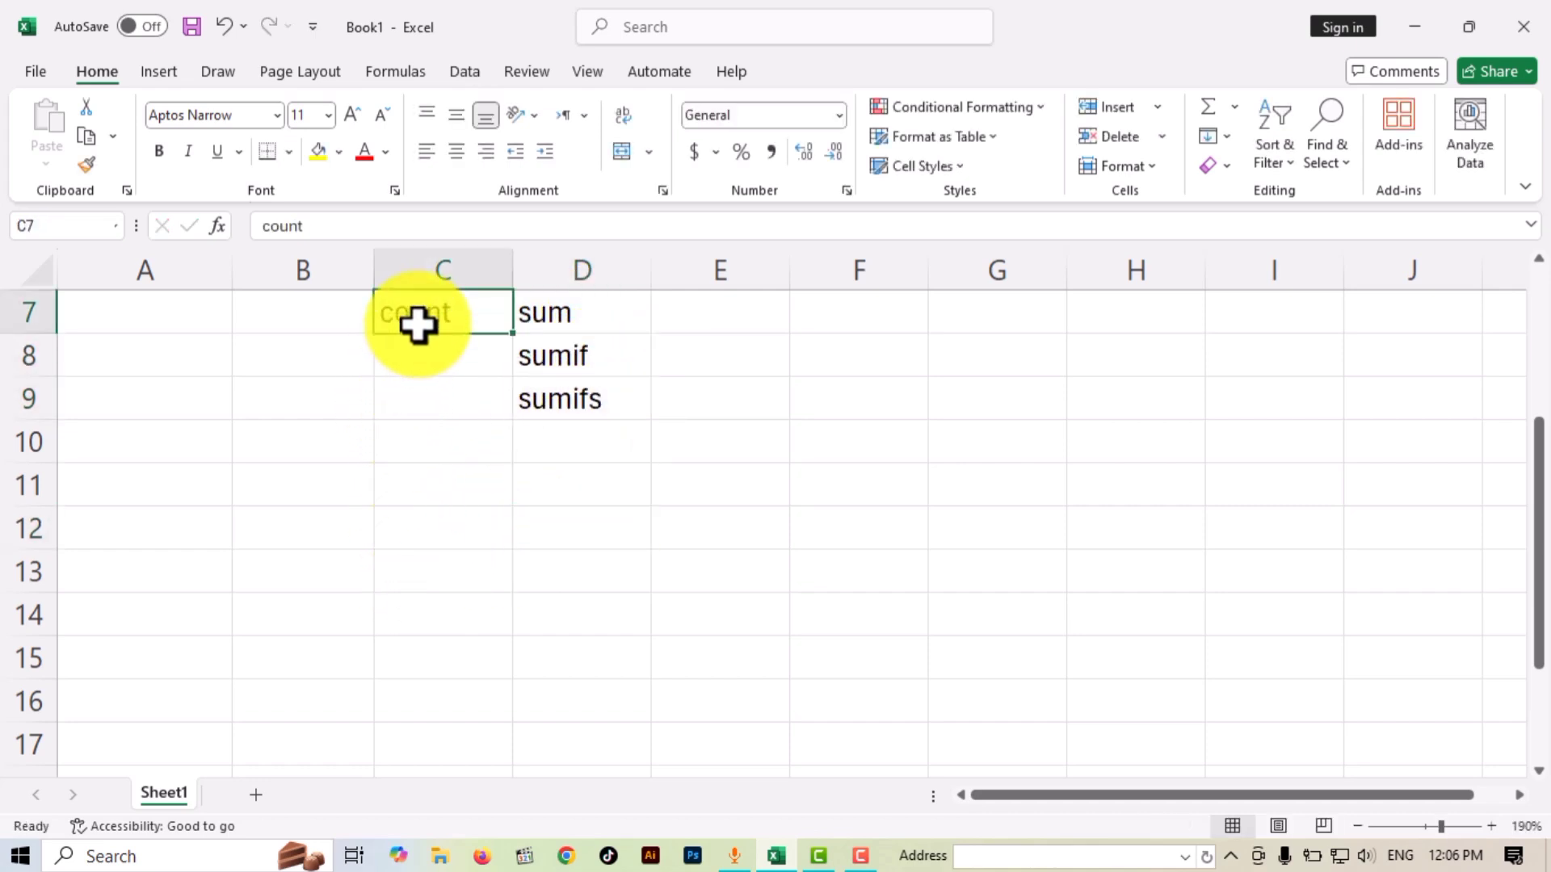
{"action": "key", "text": "Delete"}
Move the three function labels in D7:D9 to column A, starting at cell A7.
{"action": "left_click", "coordinate": [599, 317]}
{"action": "left_click_drag", "start_coordinate": [599, 317], "coordinate": [602, 399]}
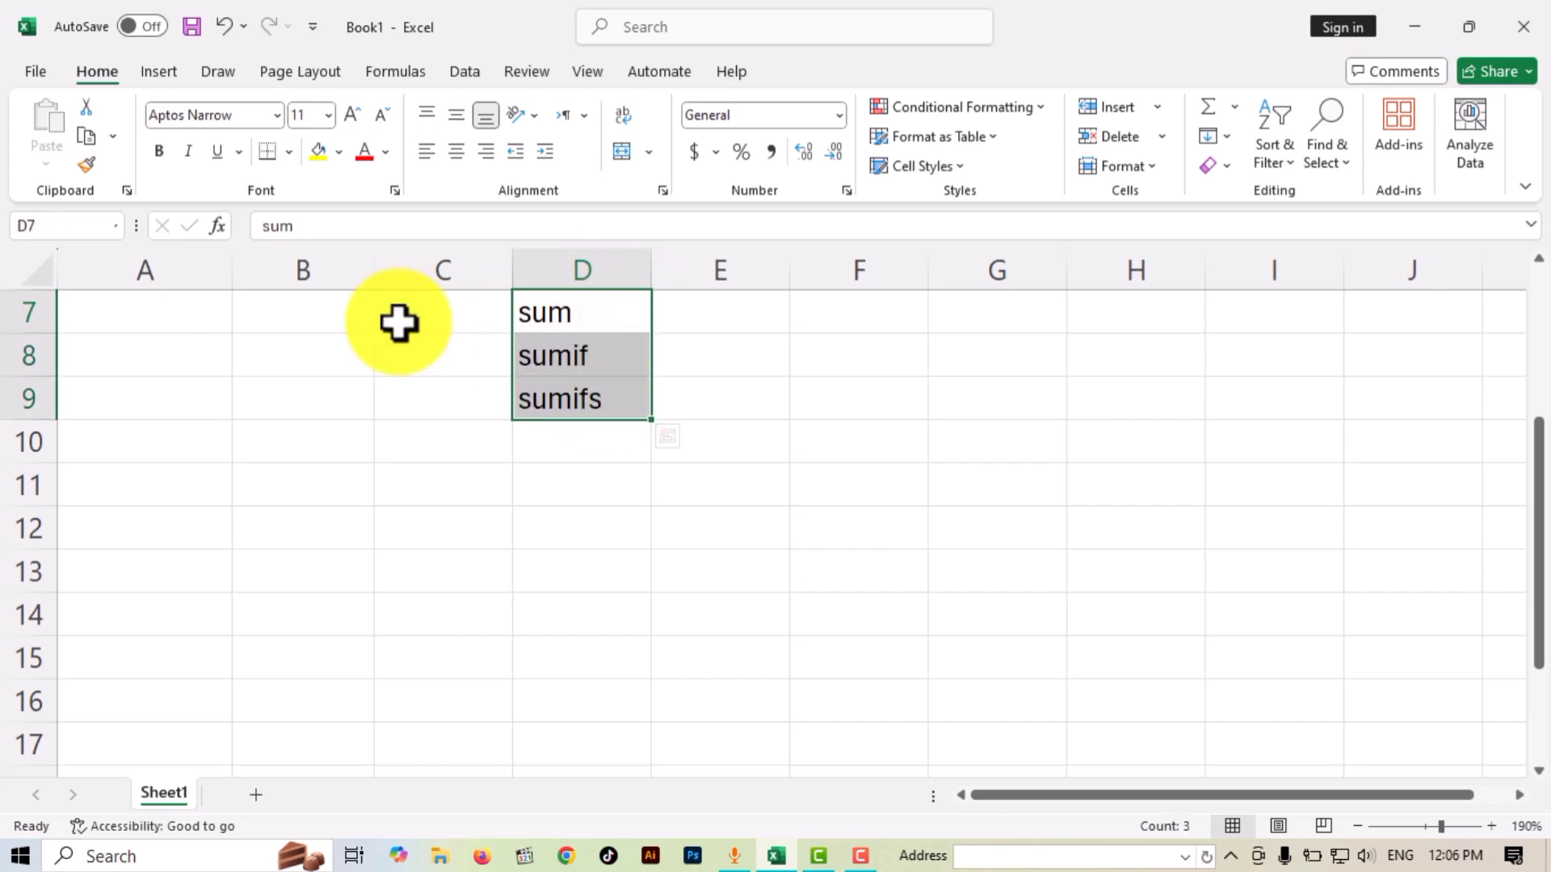
{"action": "left_click", "coordinate": [99, 108]}
{"action": "left_click", "coordinate": [121, 305]}
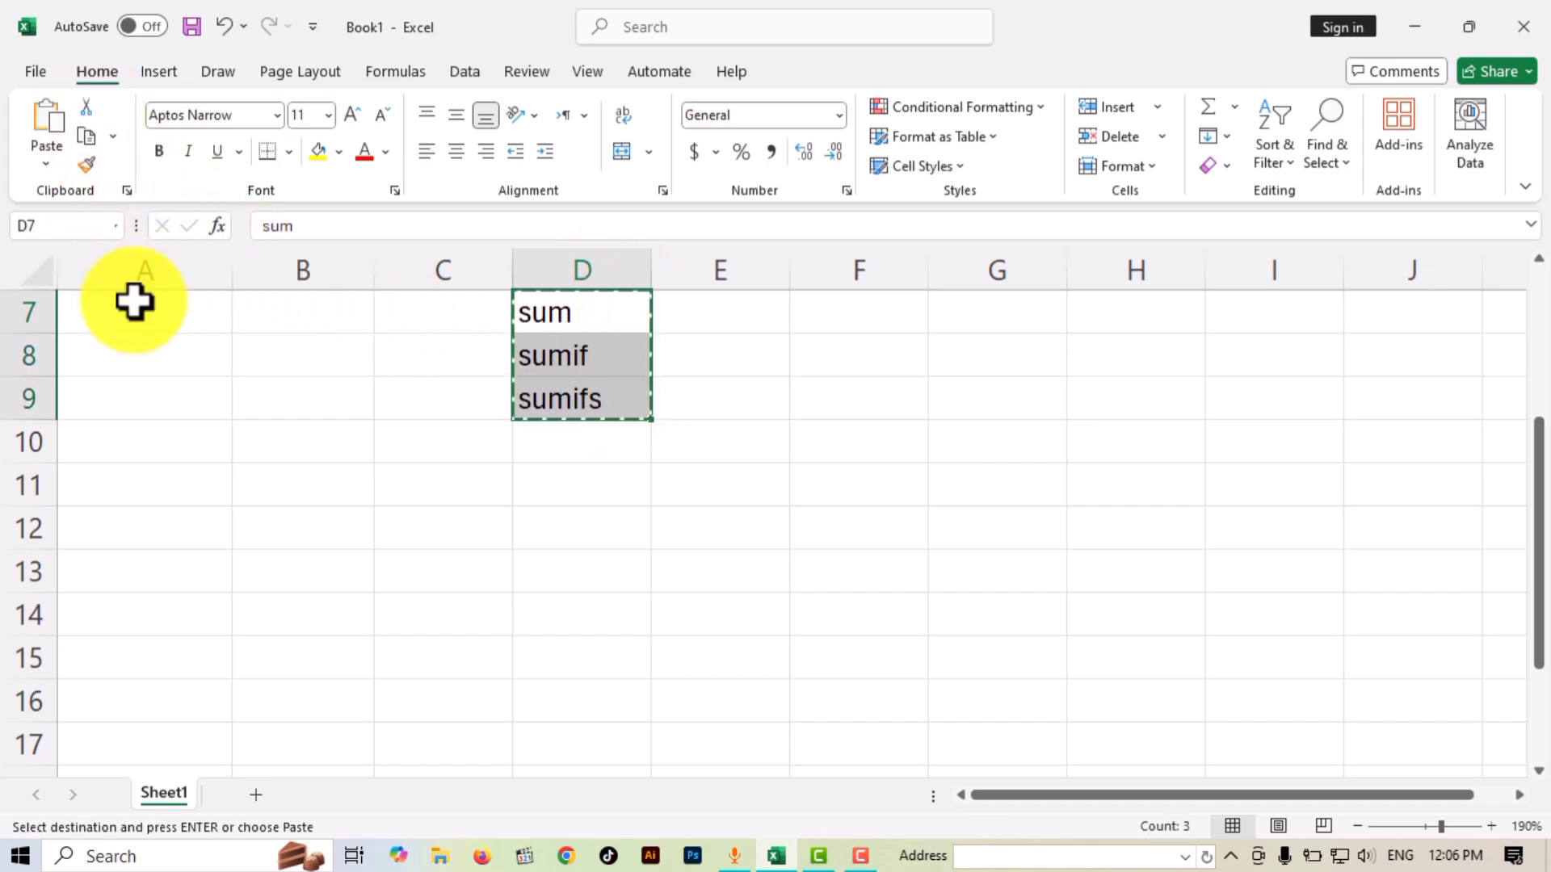
{"action": "left_click", "coordinate": [41, 129]}
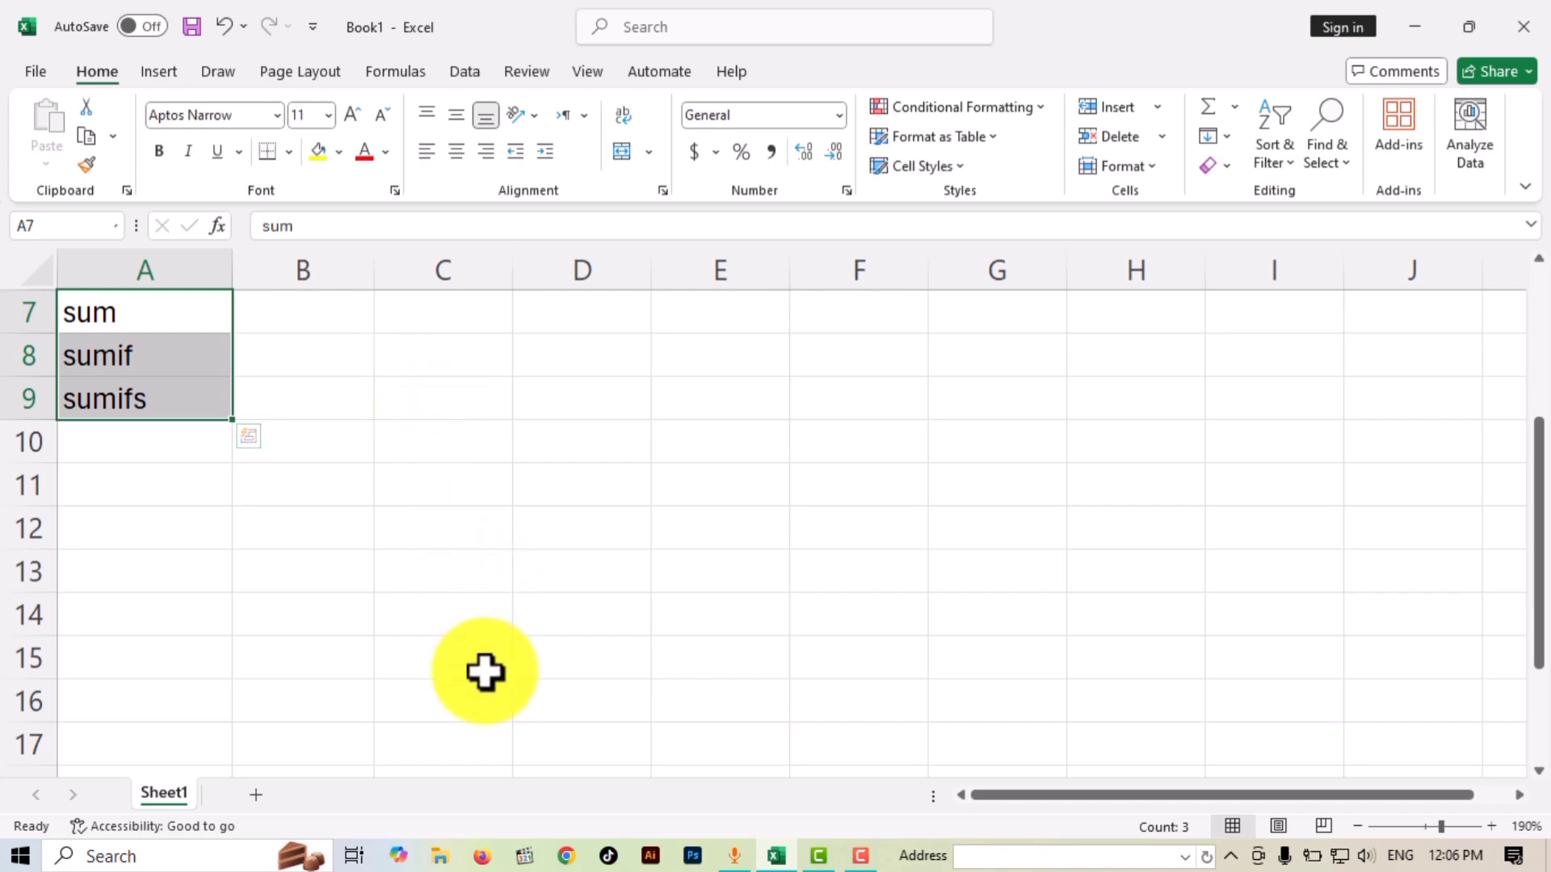
{"action": "left_click", "coordinate": [860, 858]}
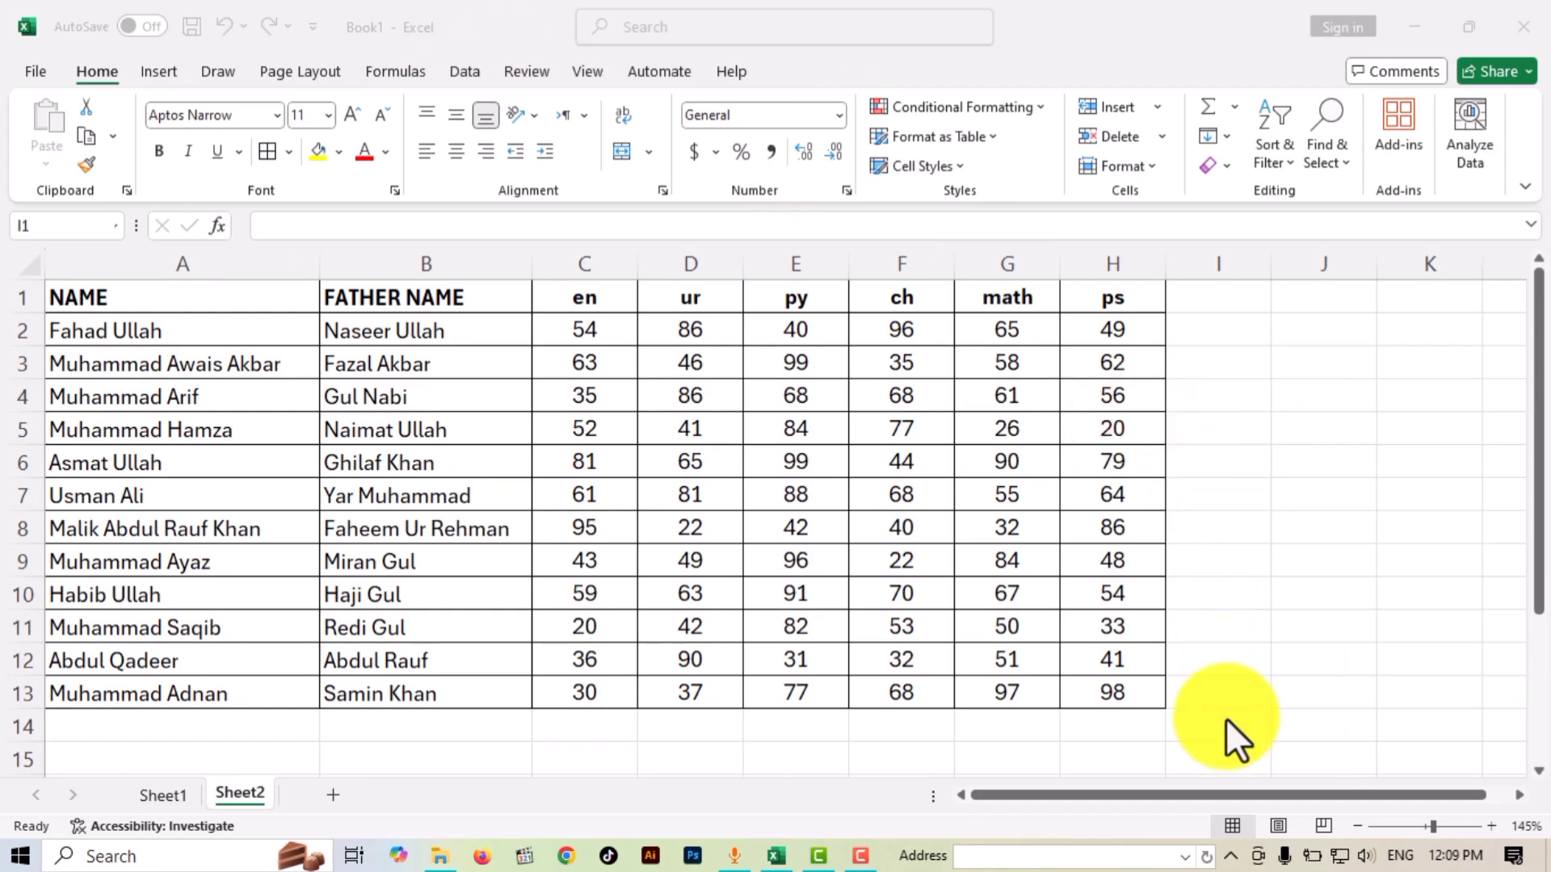
Add the column heading "obtain" in cell I1, after the ps column of the marks table.
{"action": "left_click", "coordinate": [1519, 795]}
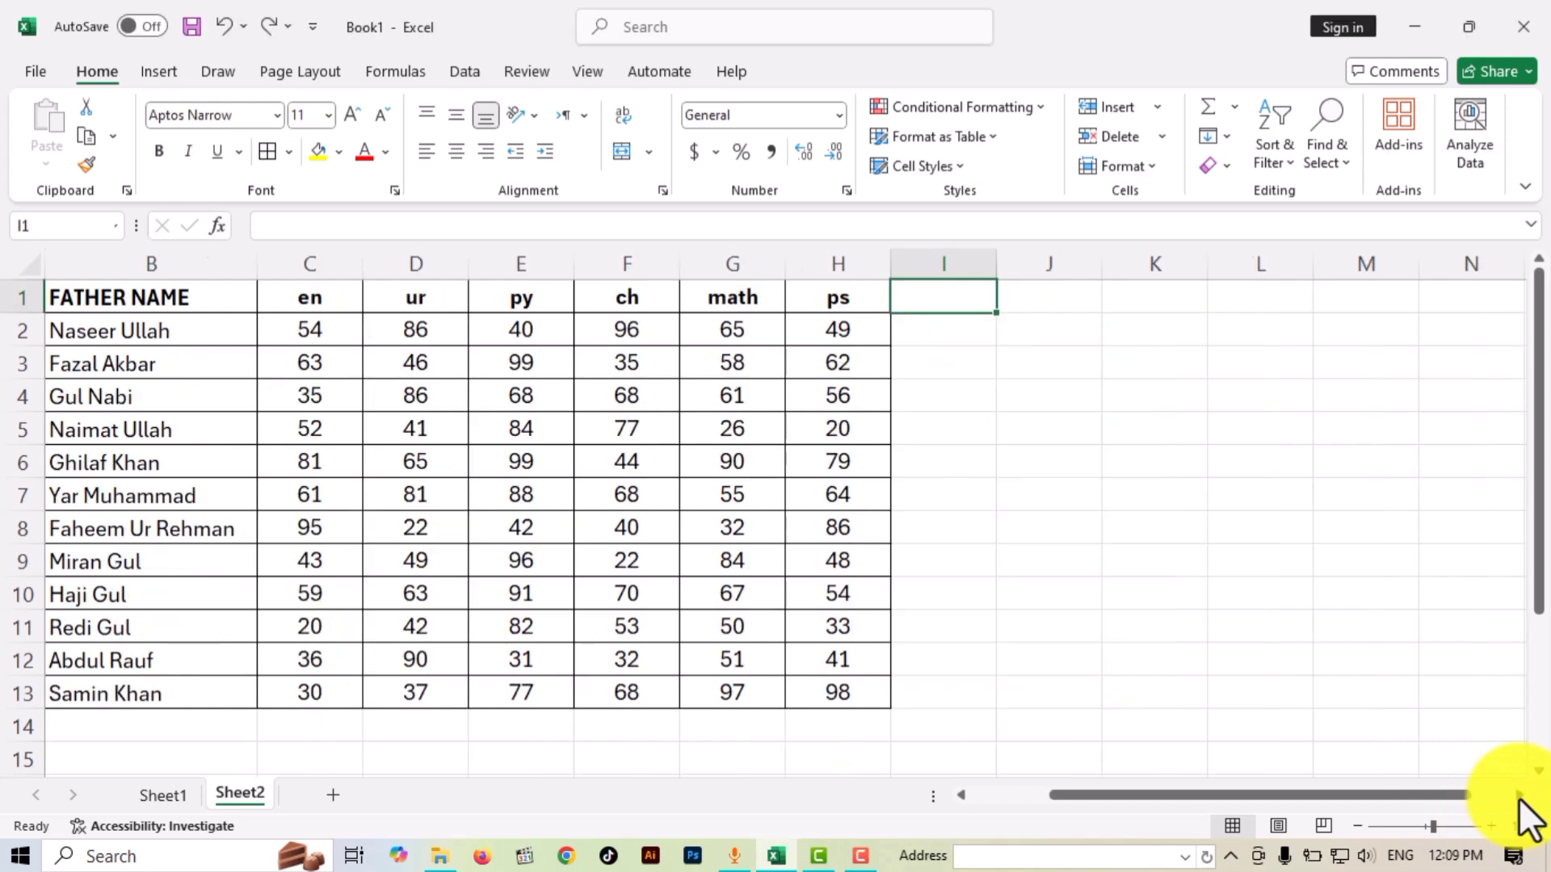
{"action": "left_click", "coordinate": [1518, 795]}
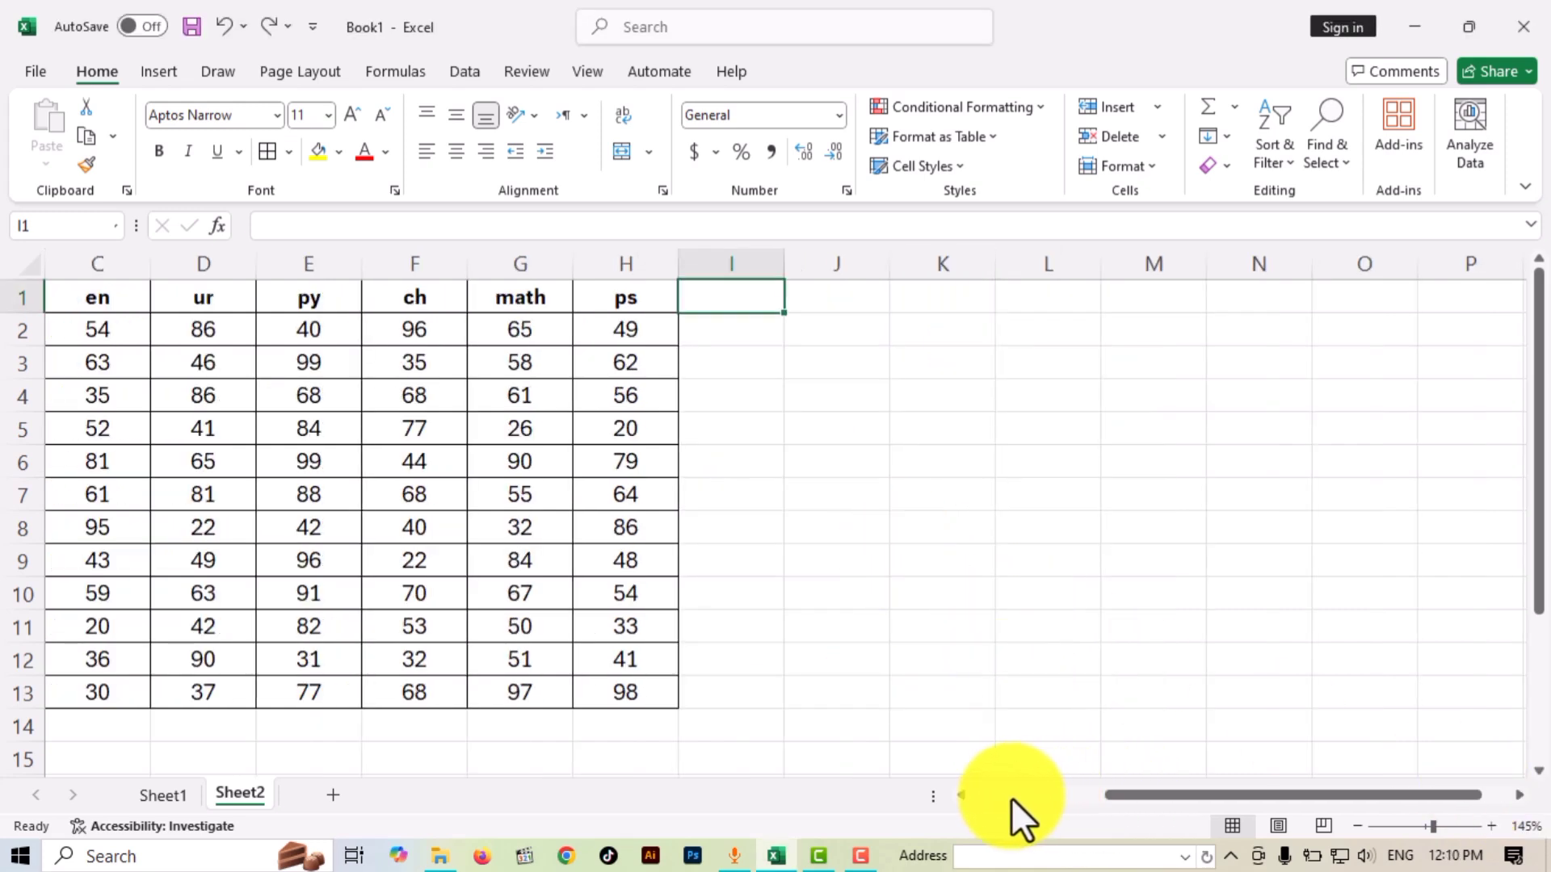
{"action": "left_click", "coordinate": [962, 795]}
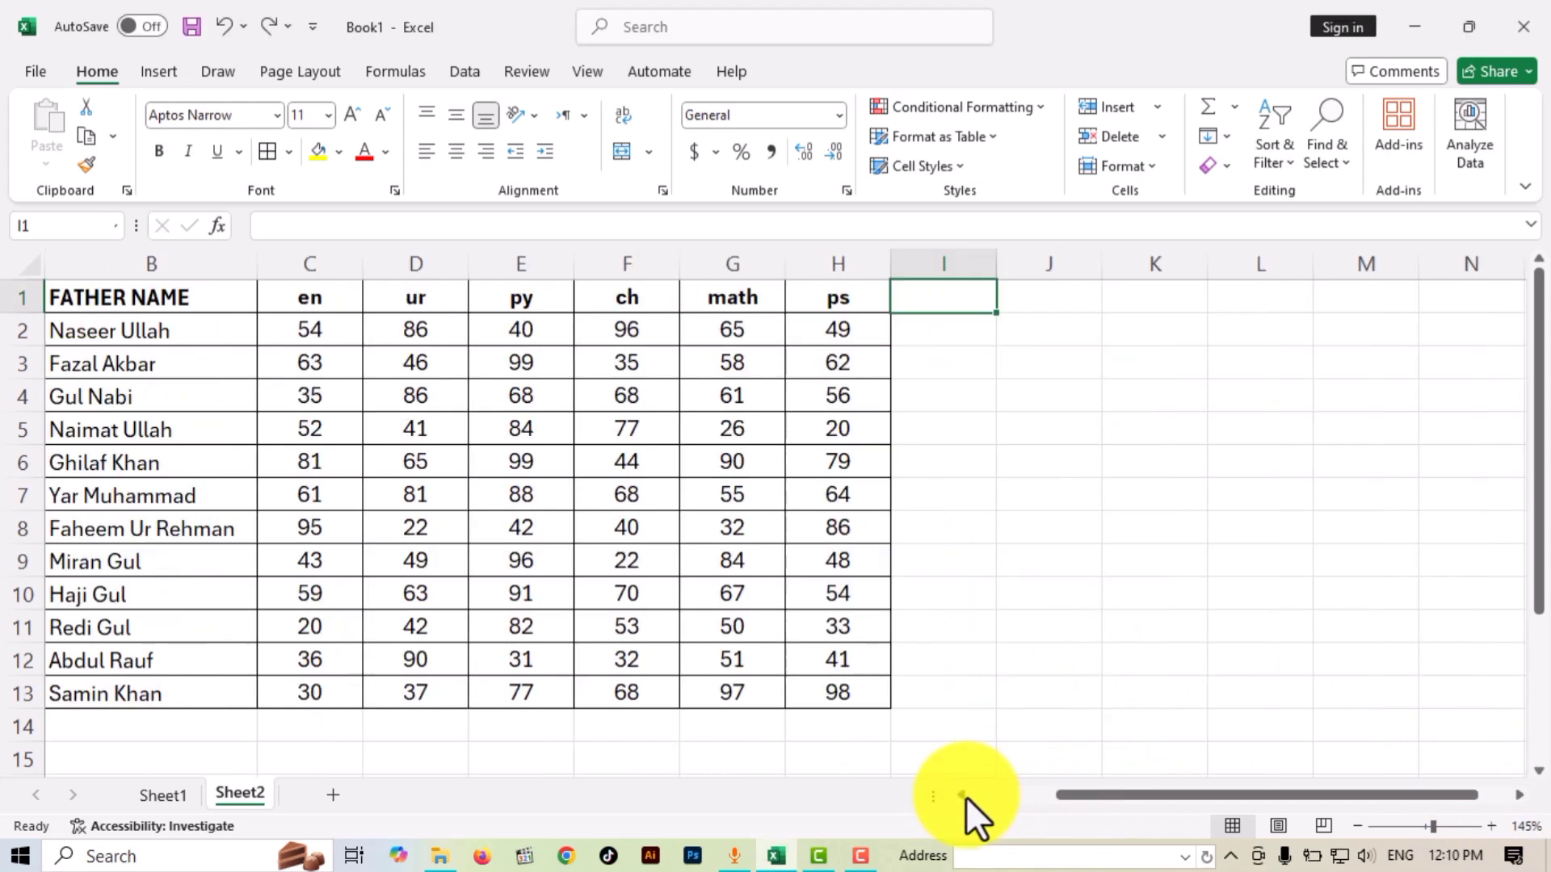
{"action": "left_click", "coordinate": [960, 337]}
{"action": "left_click", "coordinate": [952, 303]}
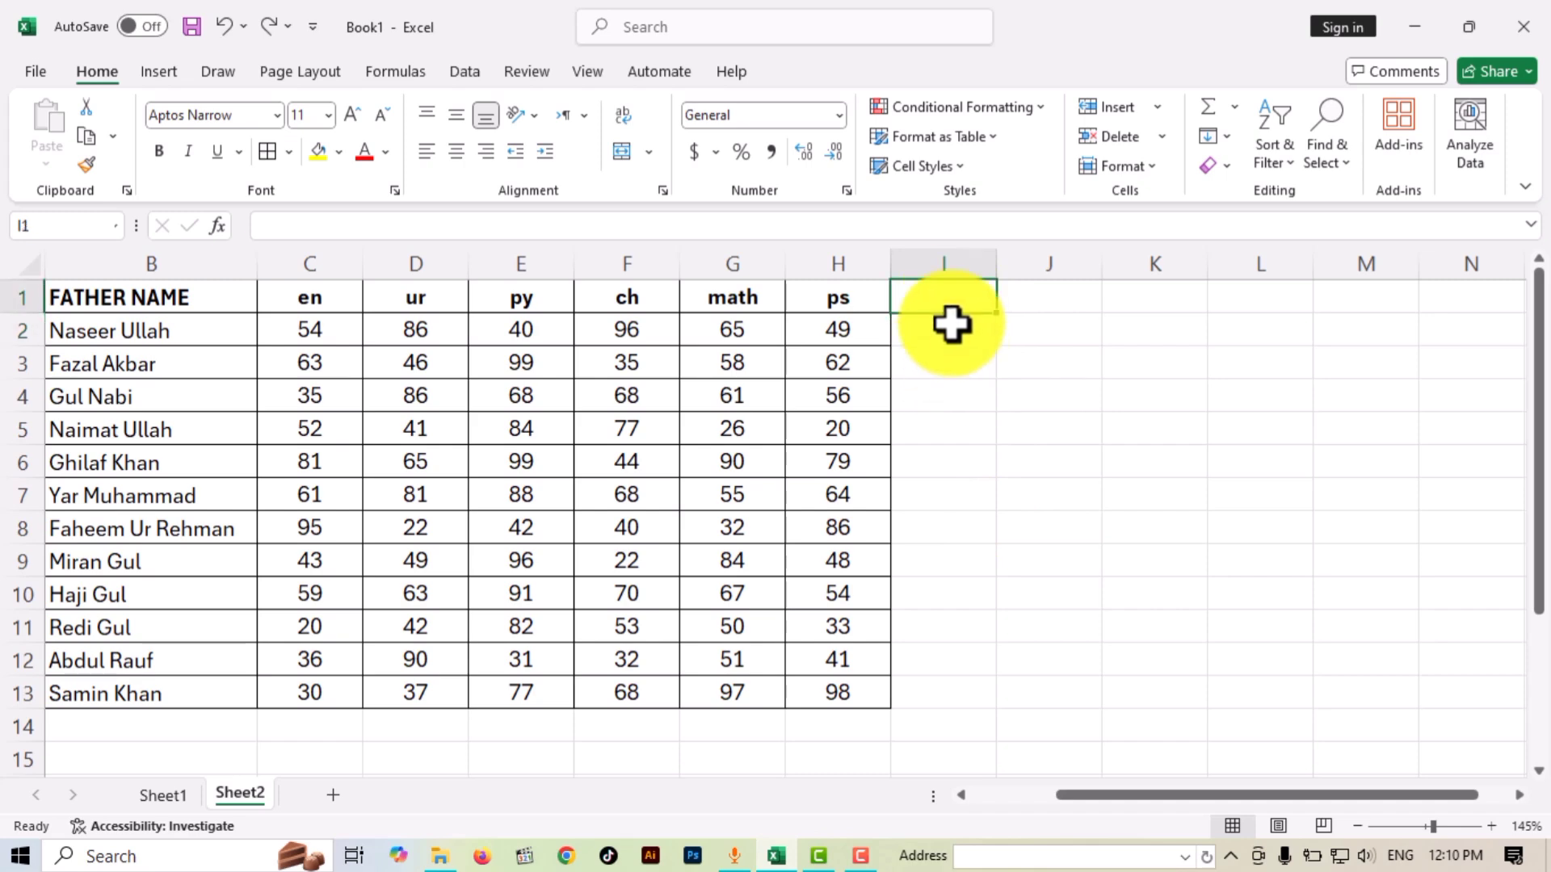
{"action": "type", "text": "obta"}
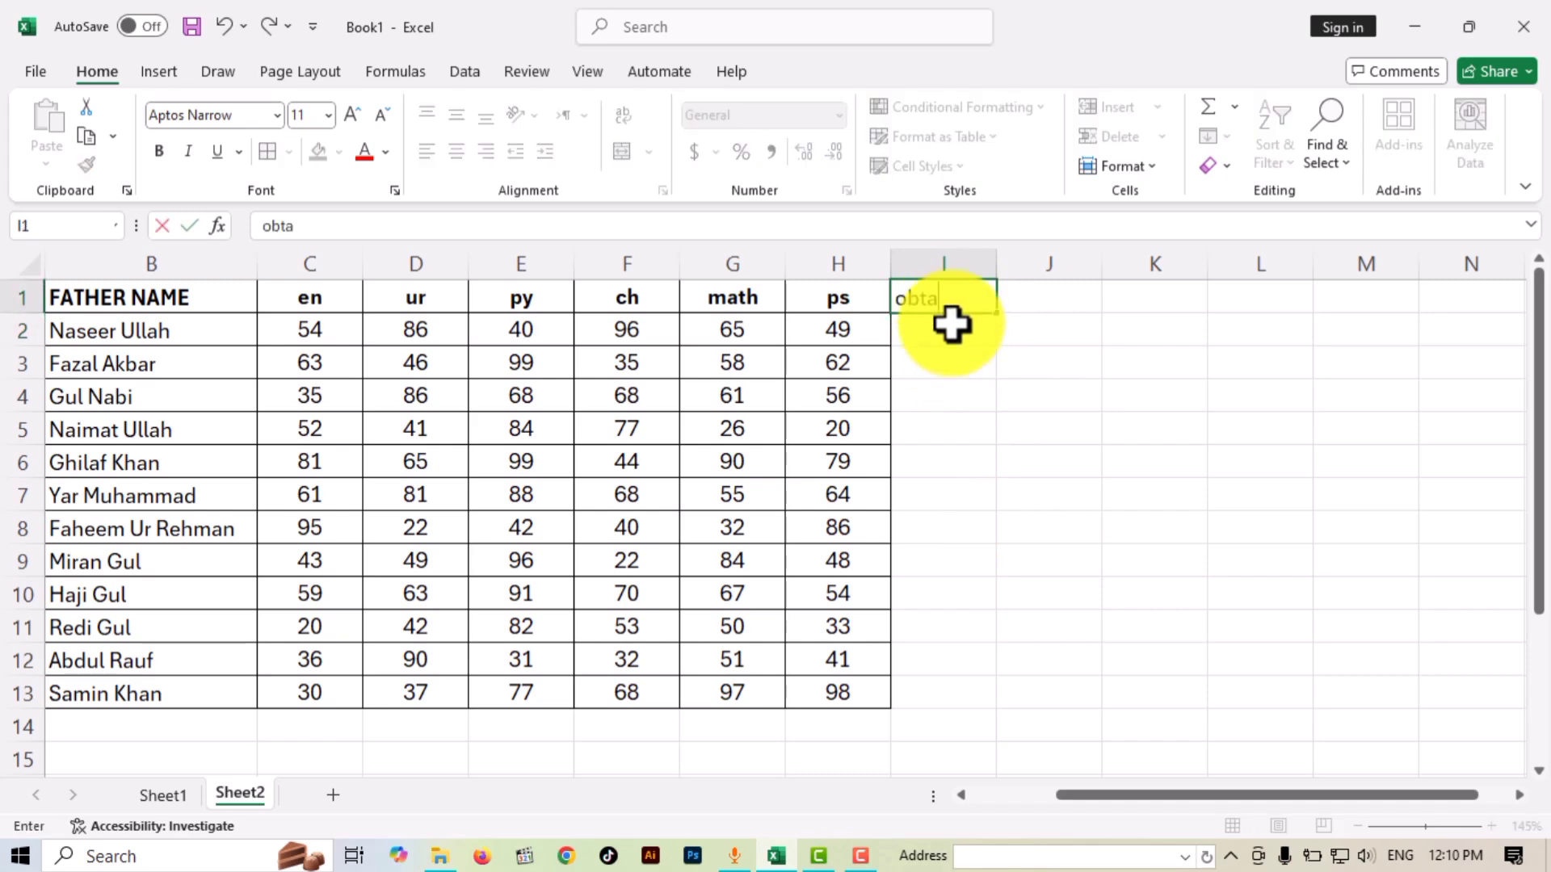
{"action": "type", "text": "in"}
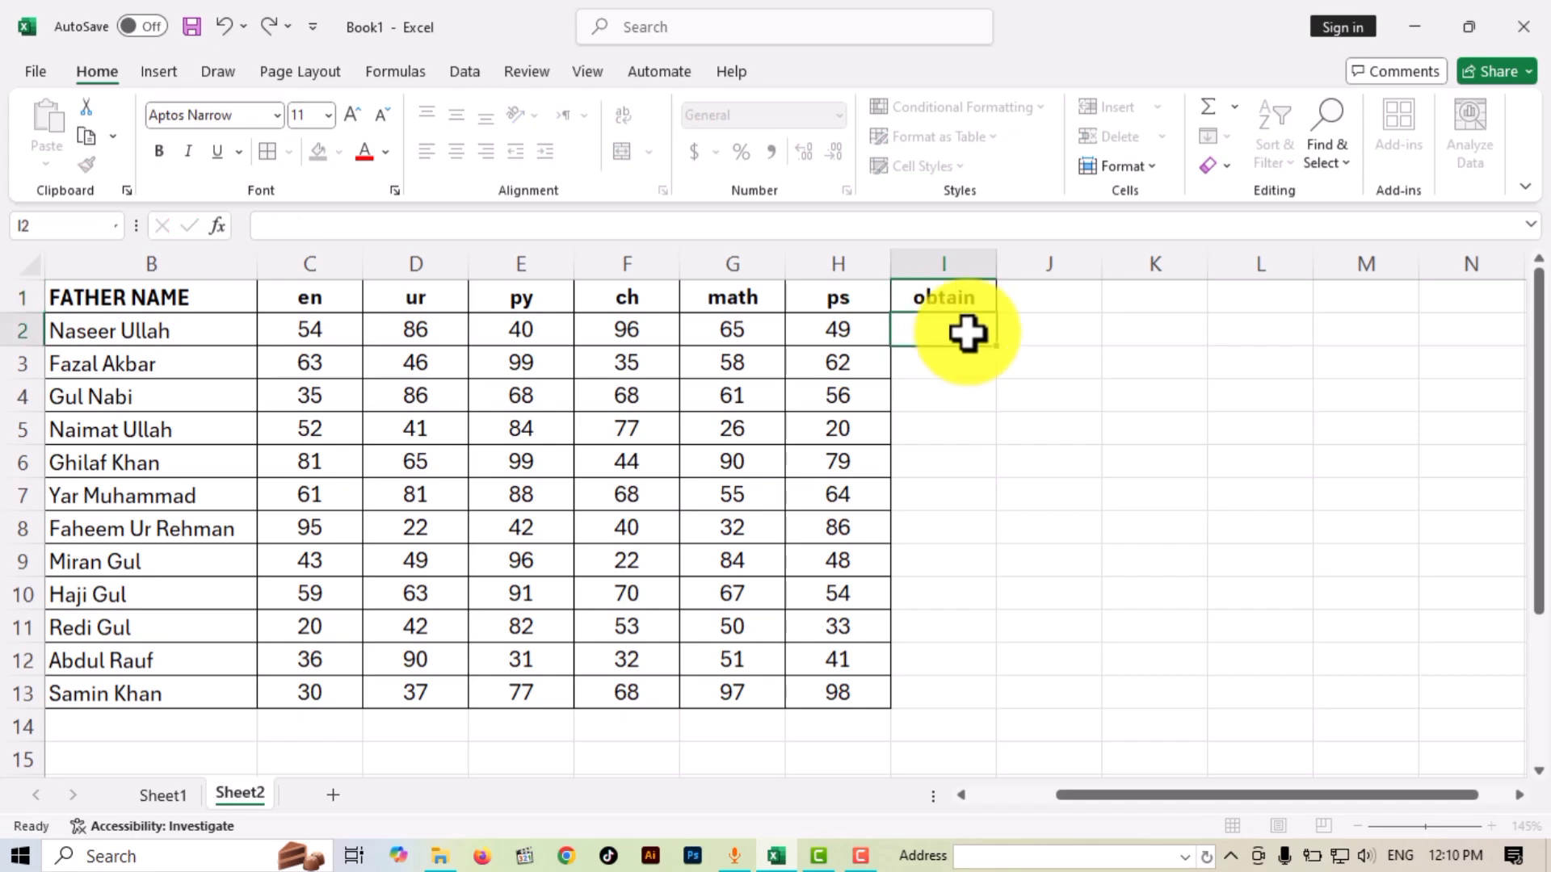
{"action": "key", "text": "Return"}
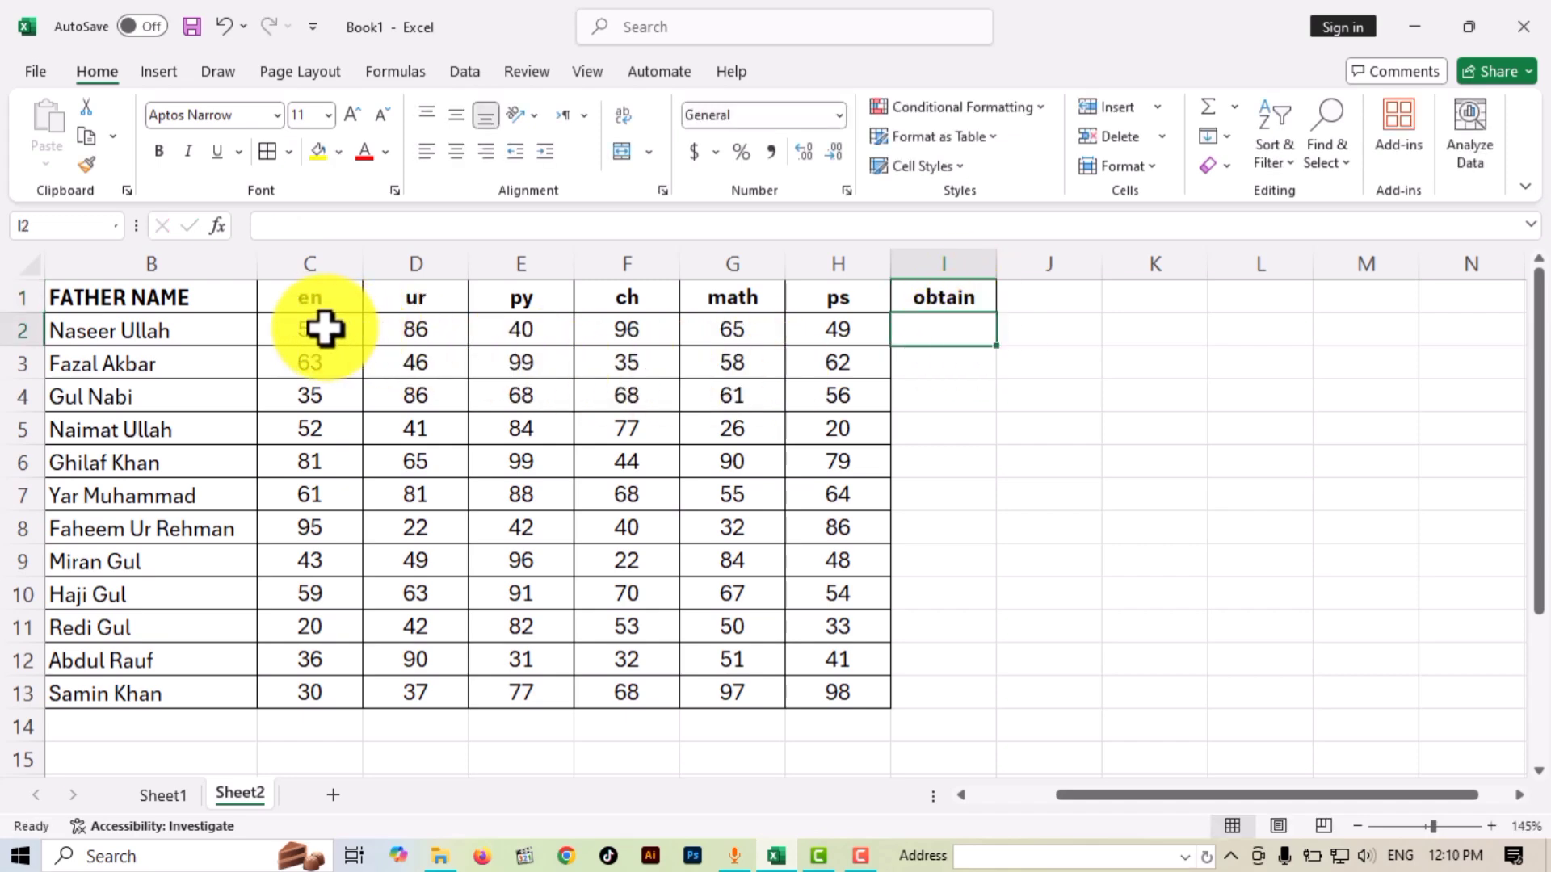
Total the first student's six subject marks in cell I2 with the formula =SUM(C2:H2).
{"action": "left_click_drag", "start_coordinate": [321, 329], "coordinate": [834, 318]}
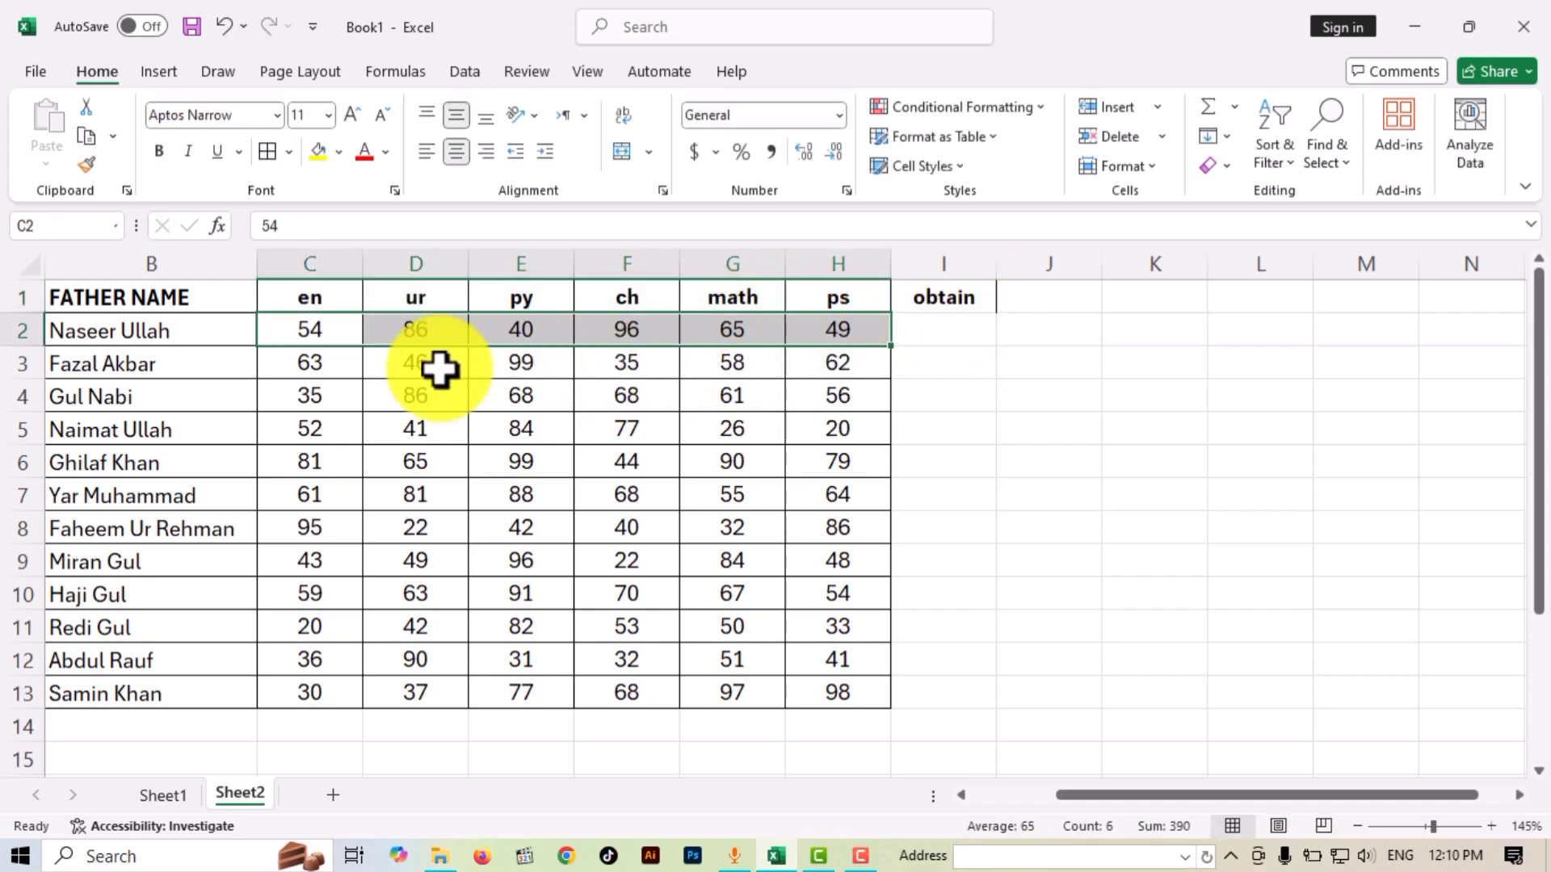
{"action": "left_click", "coordinate": [951, 330]}
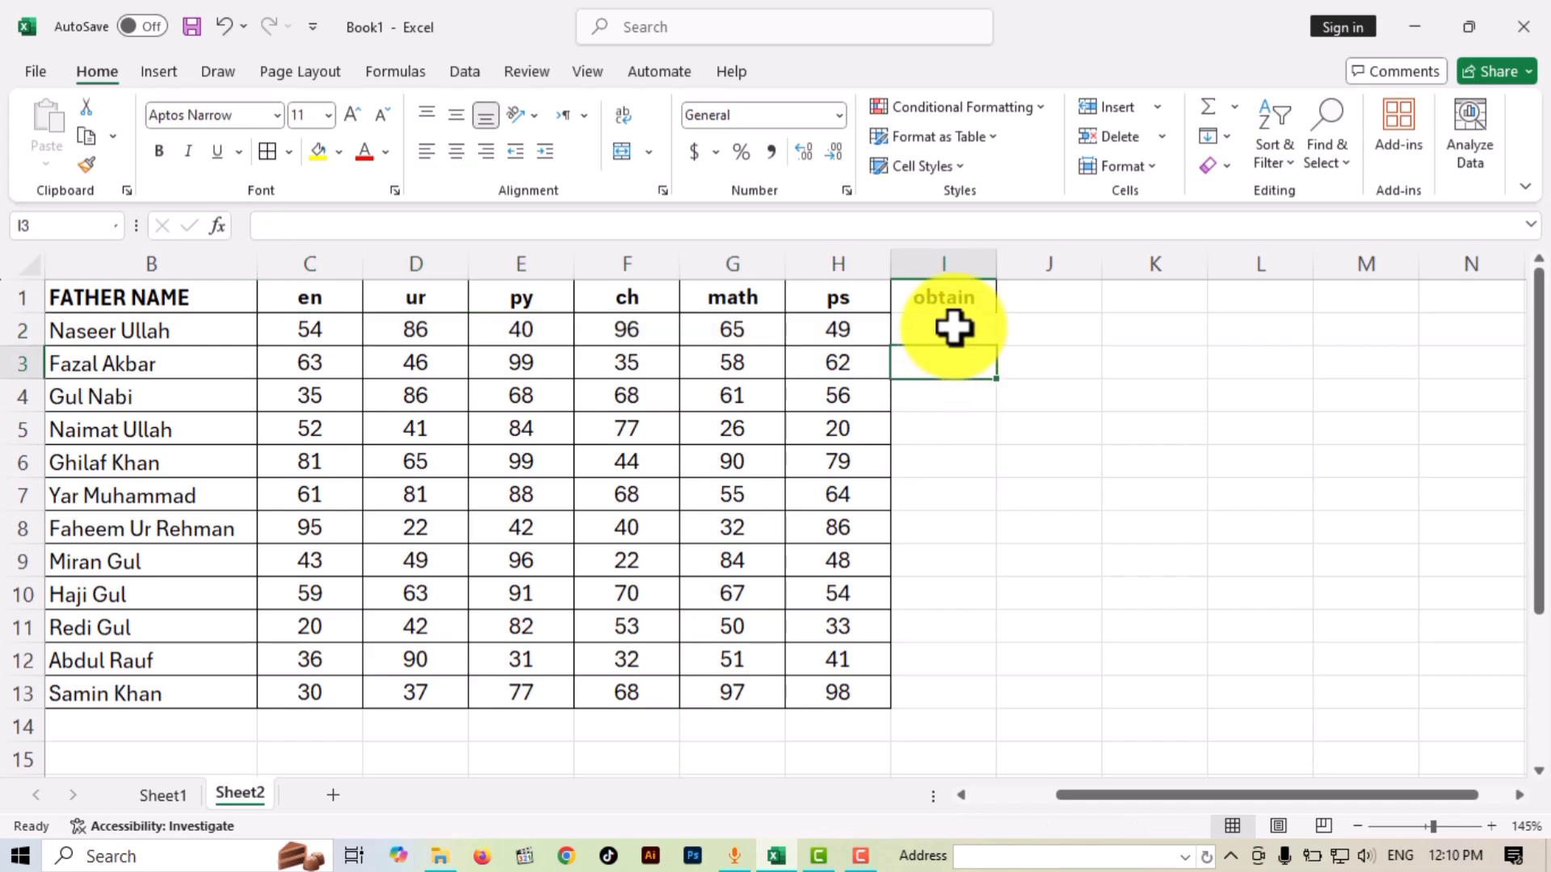
{"action": "type", "text": "="}
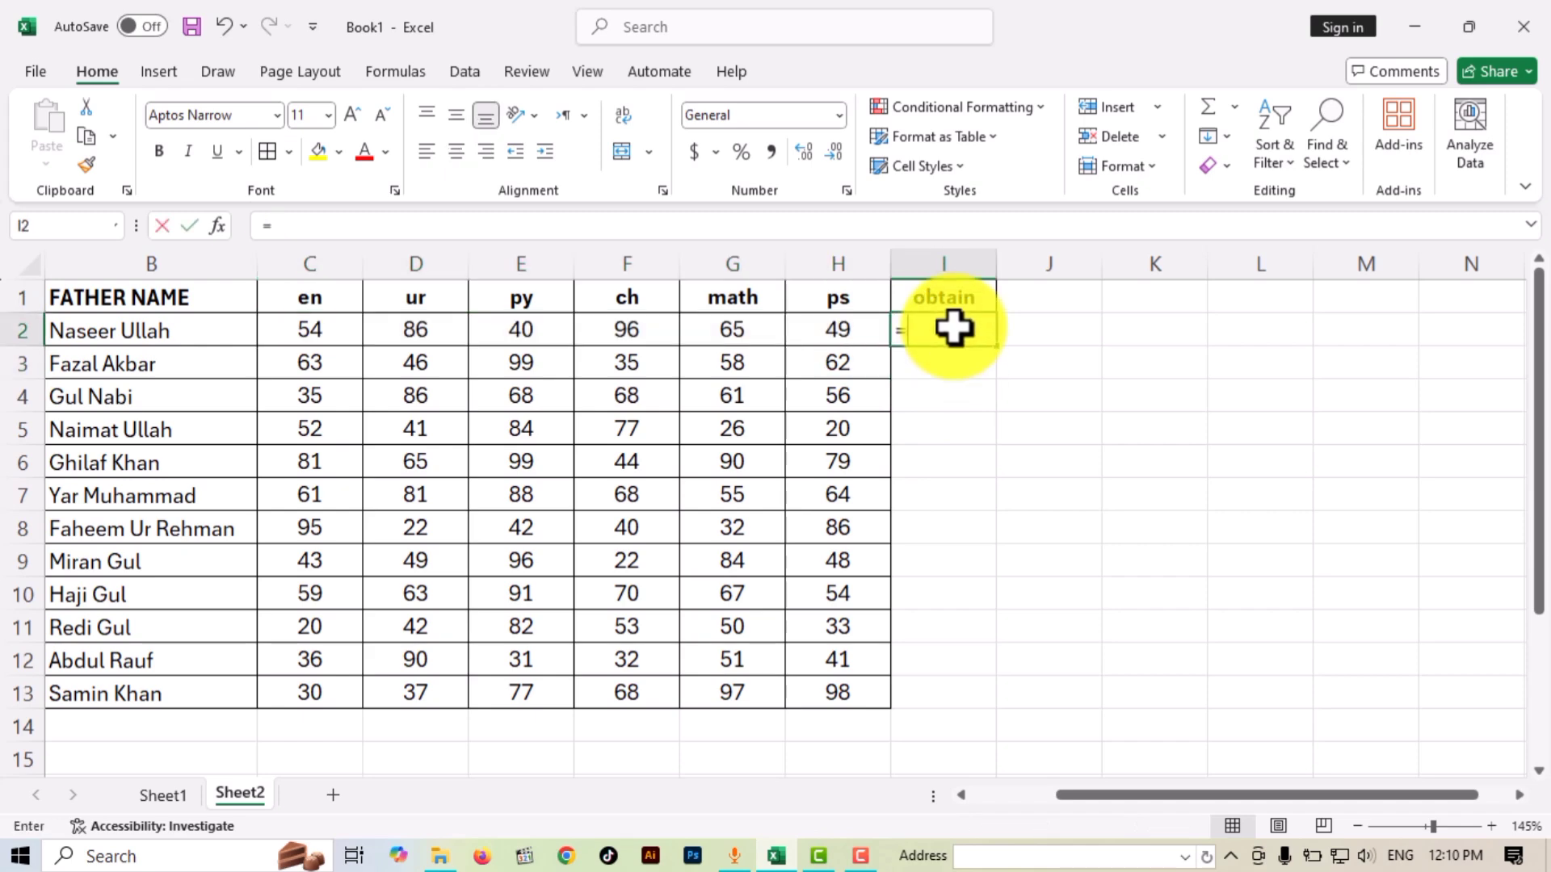
{"action": "type", "text": "sum"}
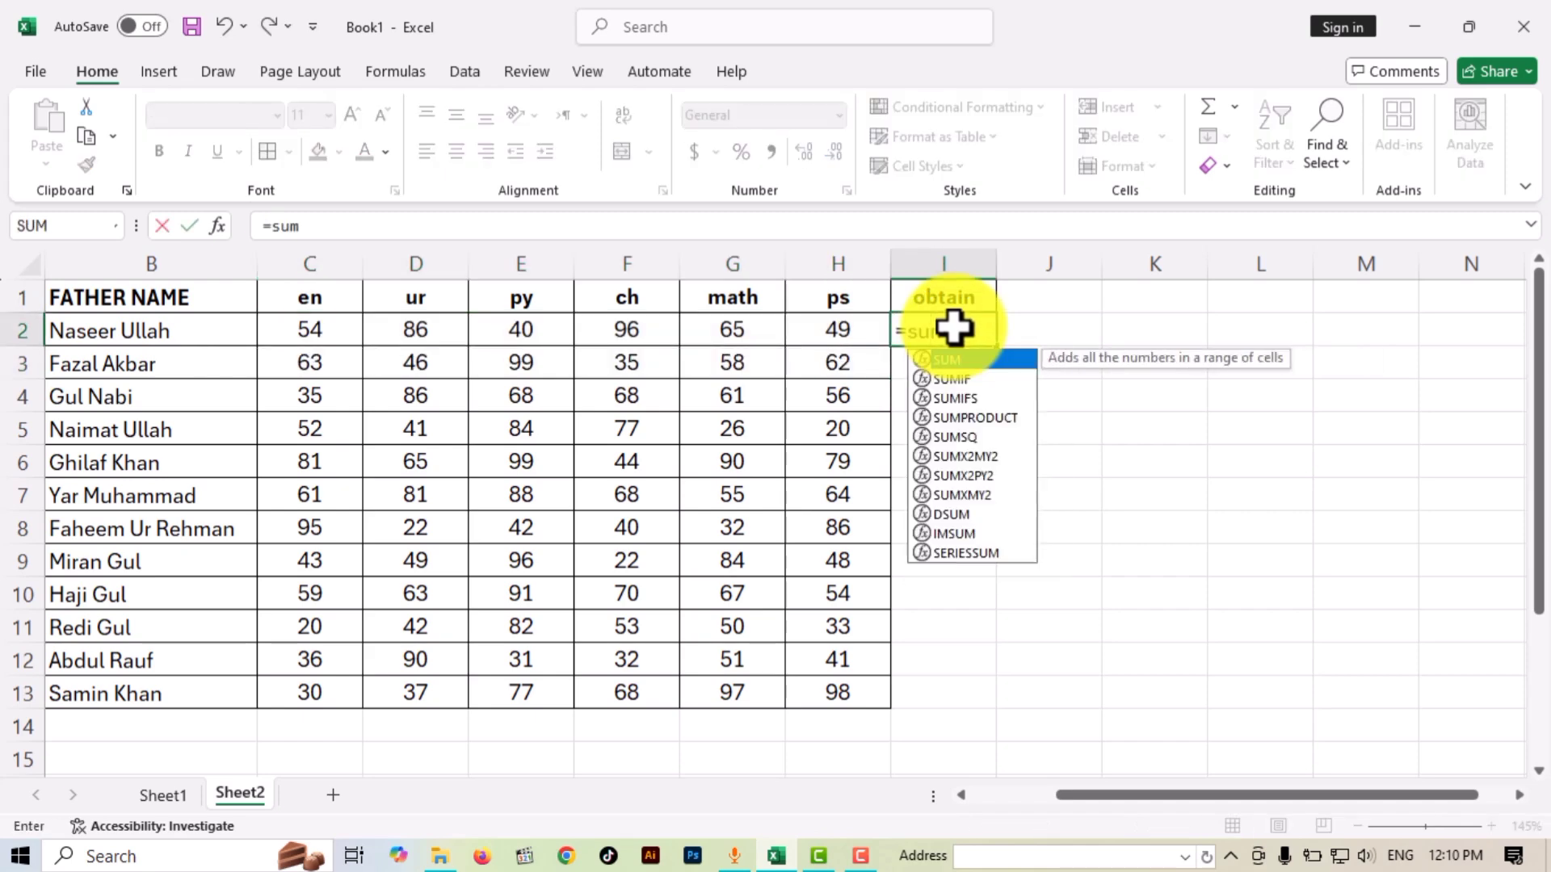
{"action": "key", "text": "Tab"}
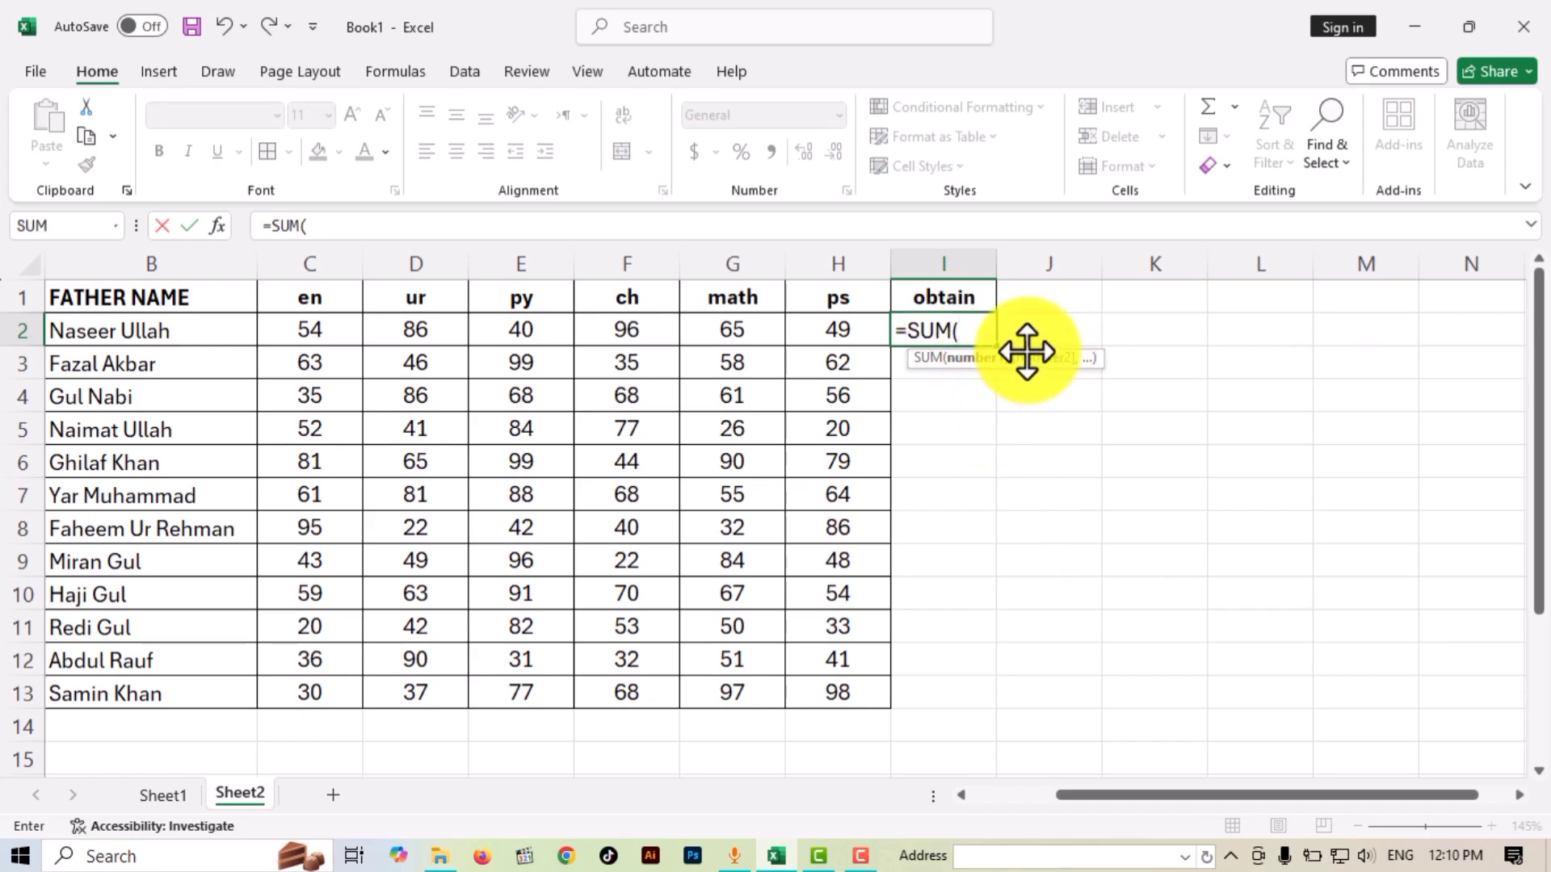
{"action": "left_click_drag", "start_coordinate": [318, 332], "coordinate": [810, 332]}
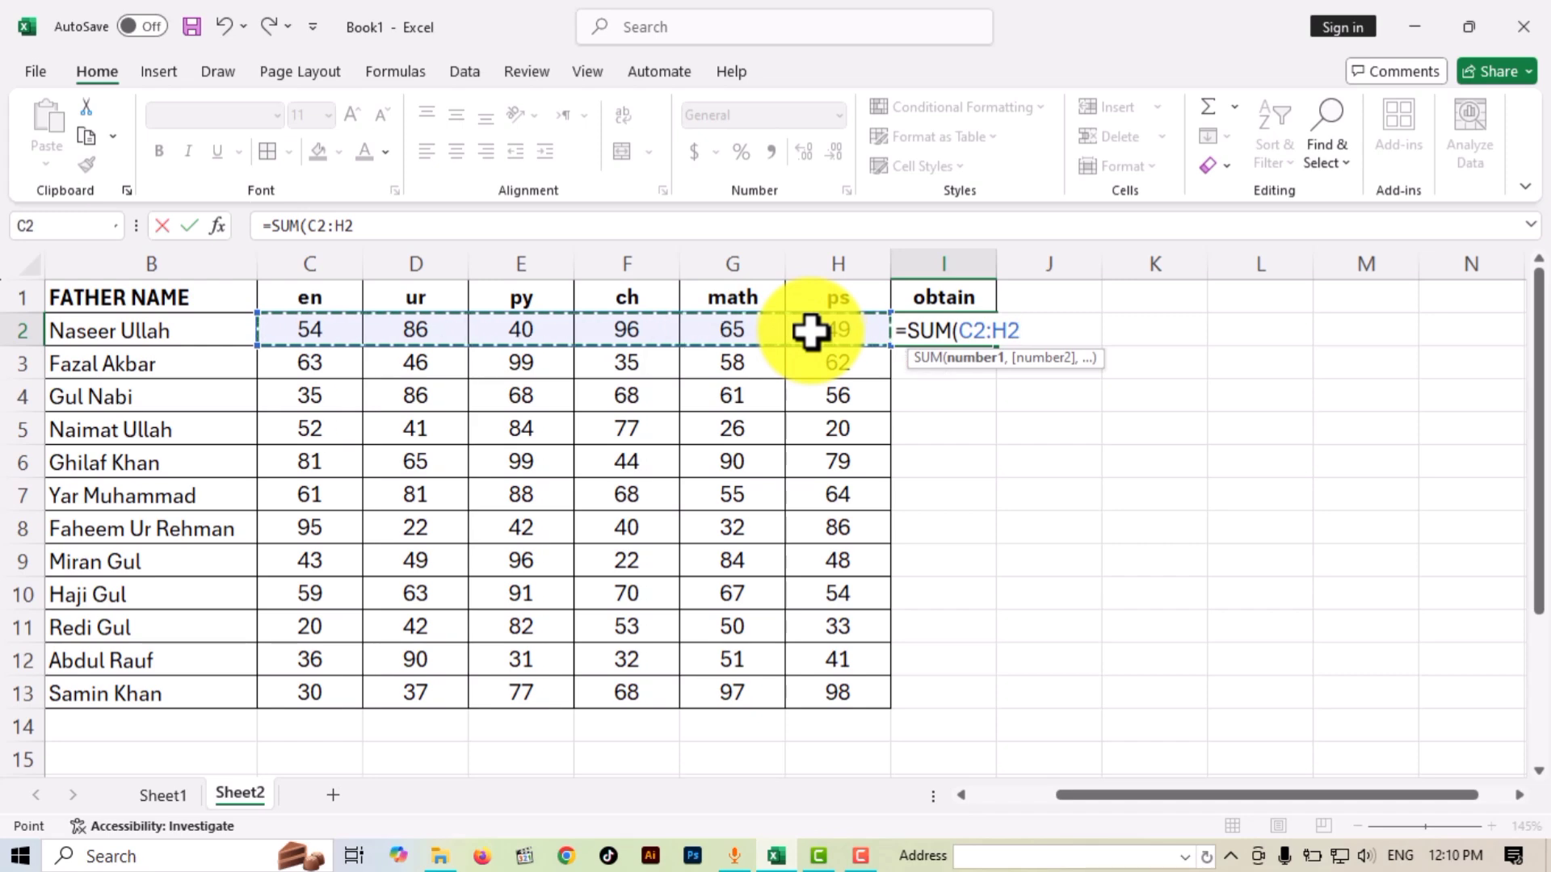
{"action": "type", "text": ")"}
{"action": "key", "text": "Return"}
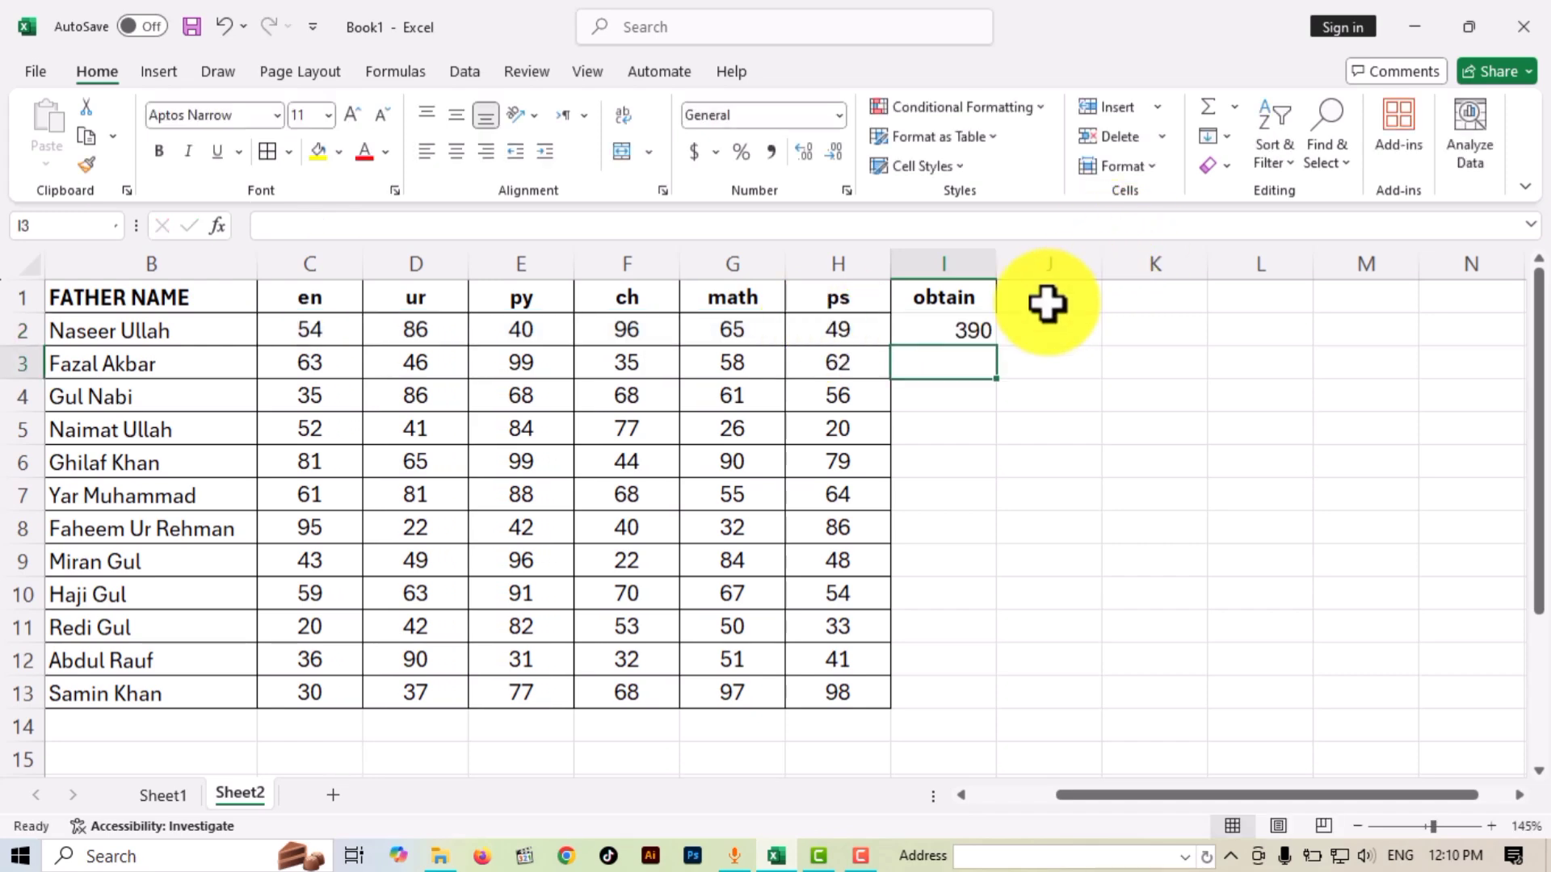
Fill the I2 sum formula down to I13 and make the totals bold and centred horizontally and vertically.
{"action": "left_click", "coordinate": [954, 332]}
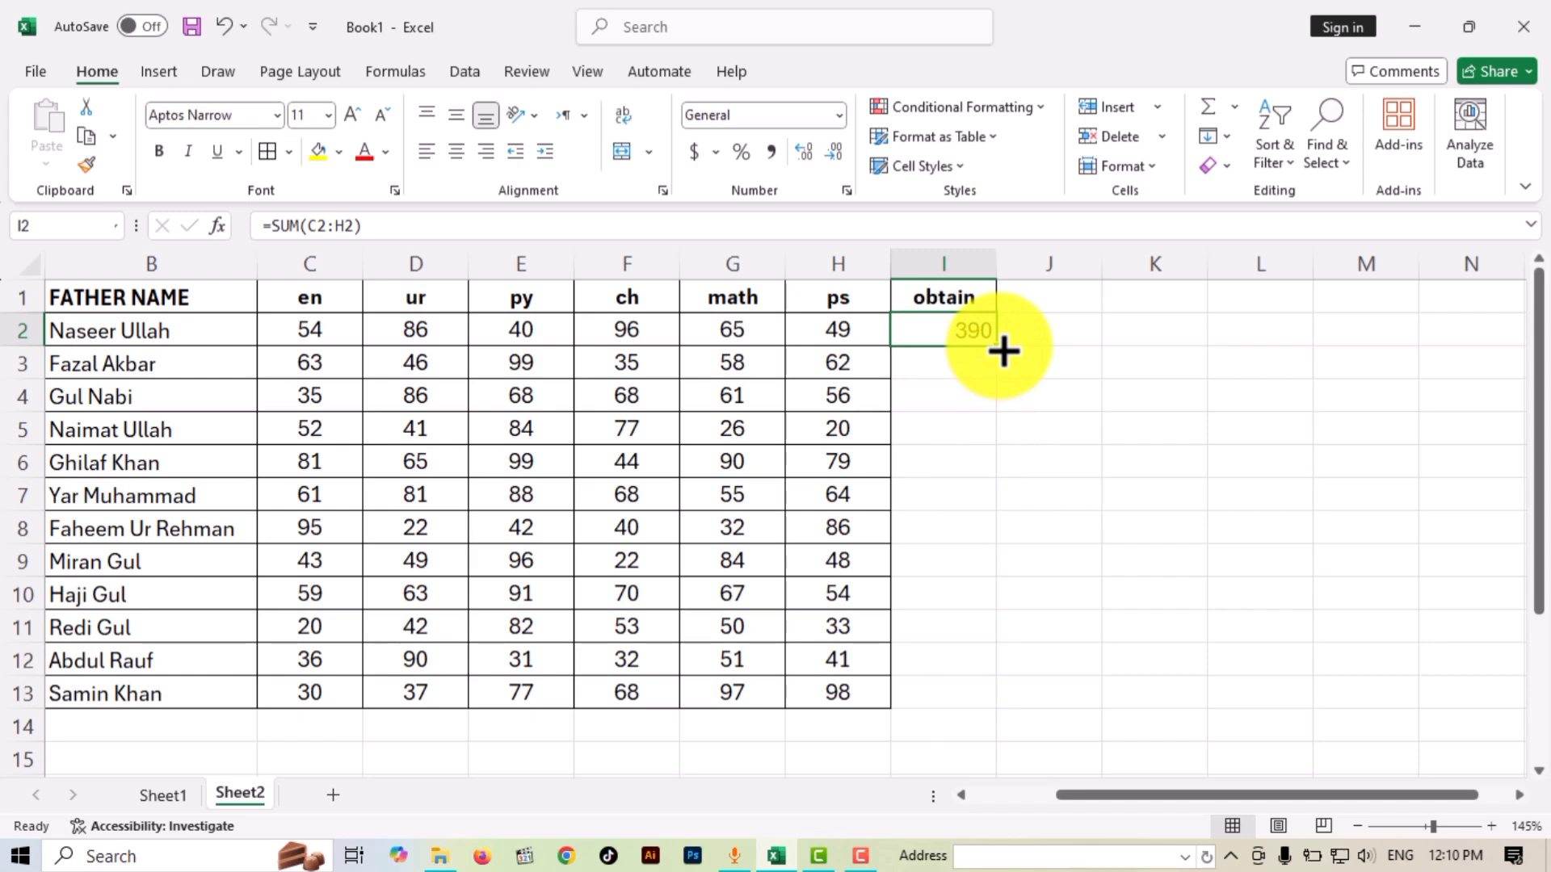
{"action": "left_click_drag", "start_coordinate": [1003, 350], "coordinate": [990, 710]}
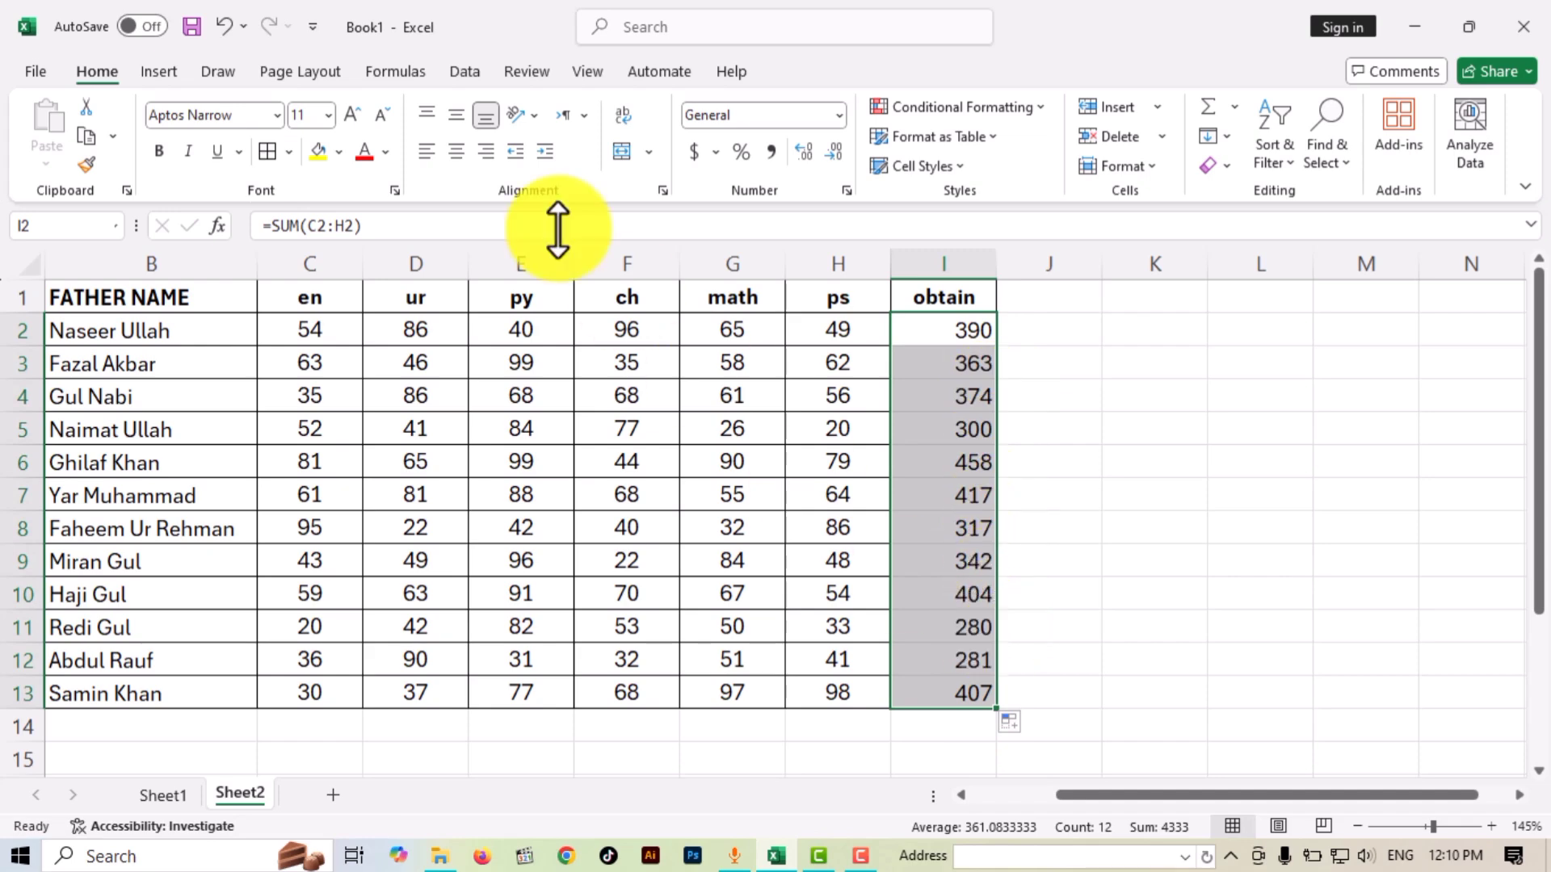
{"action": "left_click", "coordinate": [158, 152]}
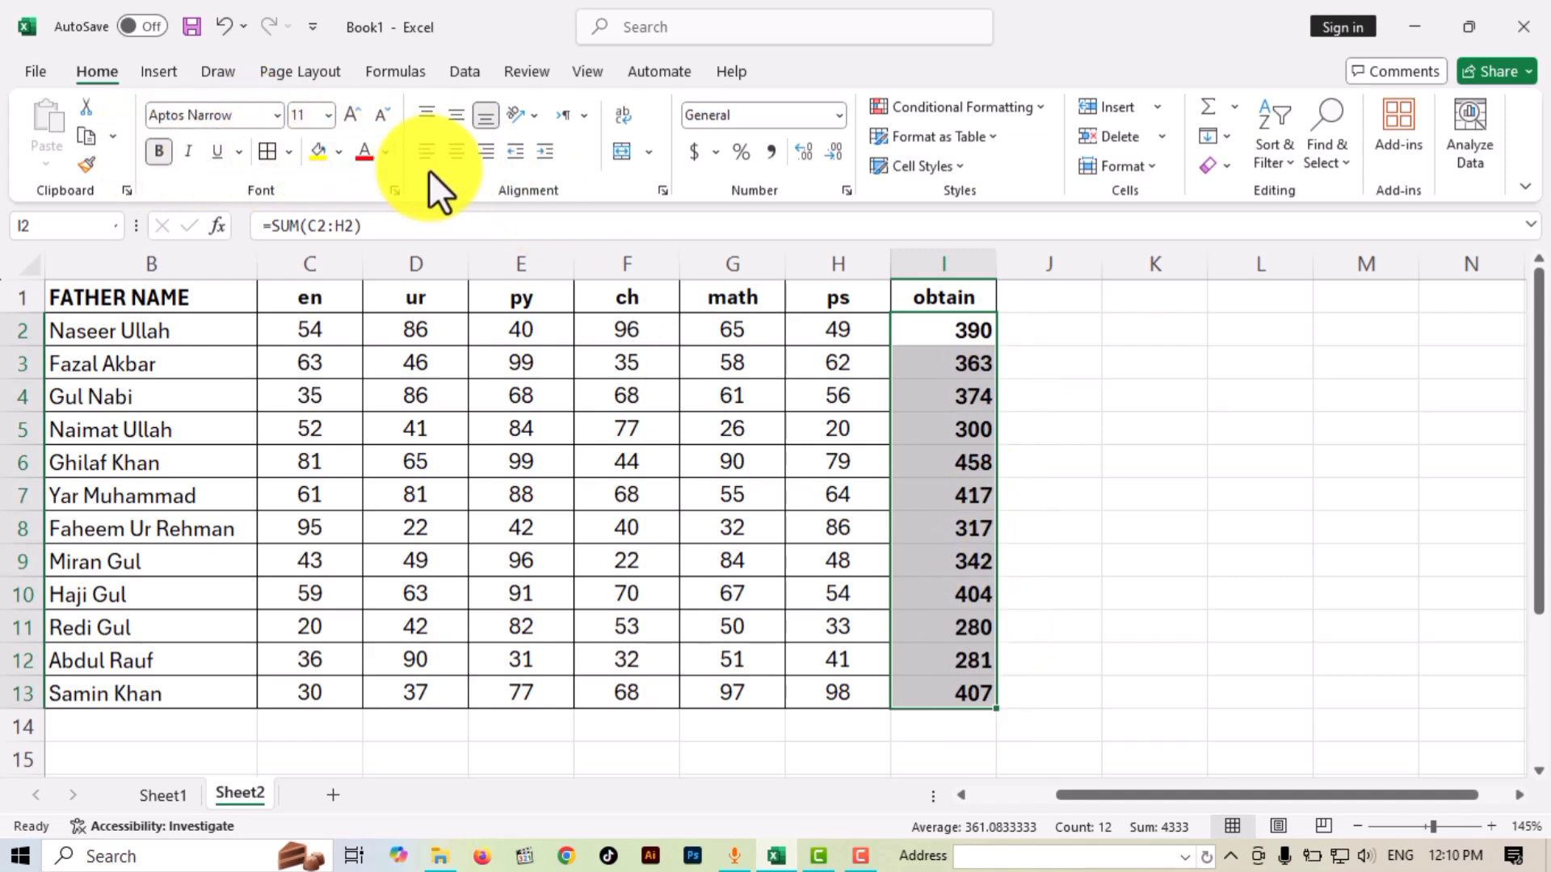
{"action": "left_click", "coordinate": [455, 155]}
{"action": "left_click", "coordinate": [455, 118]}
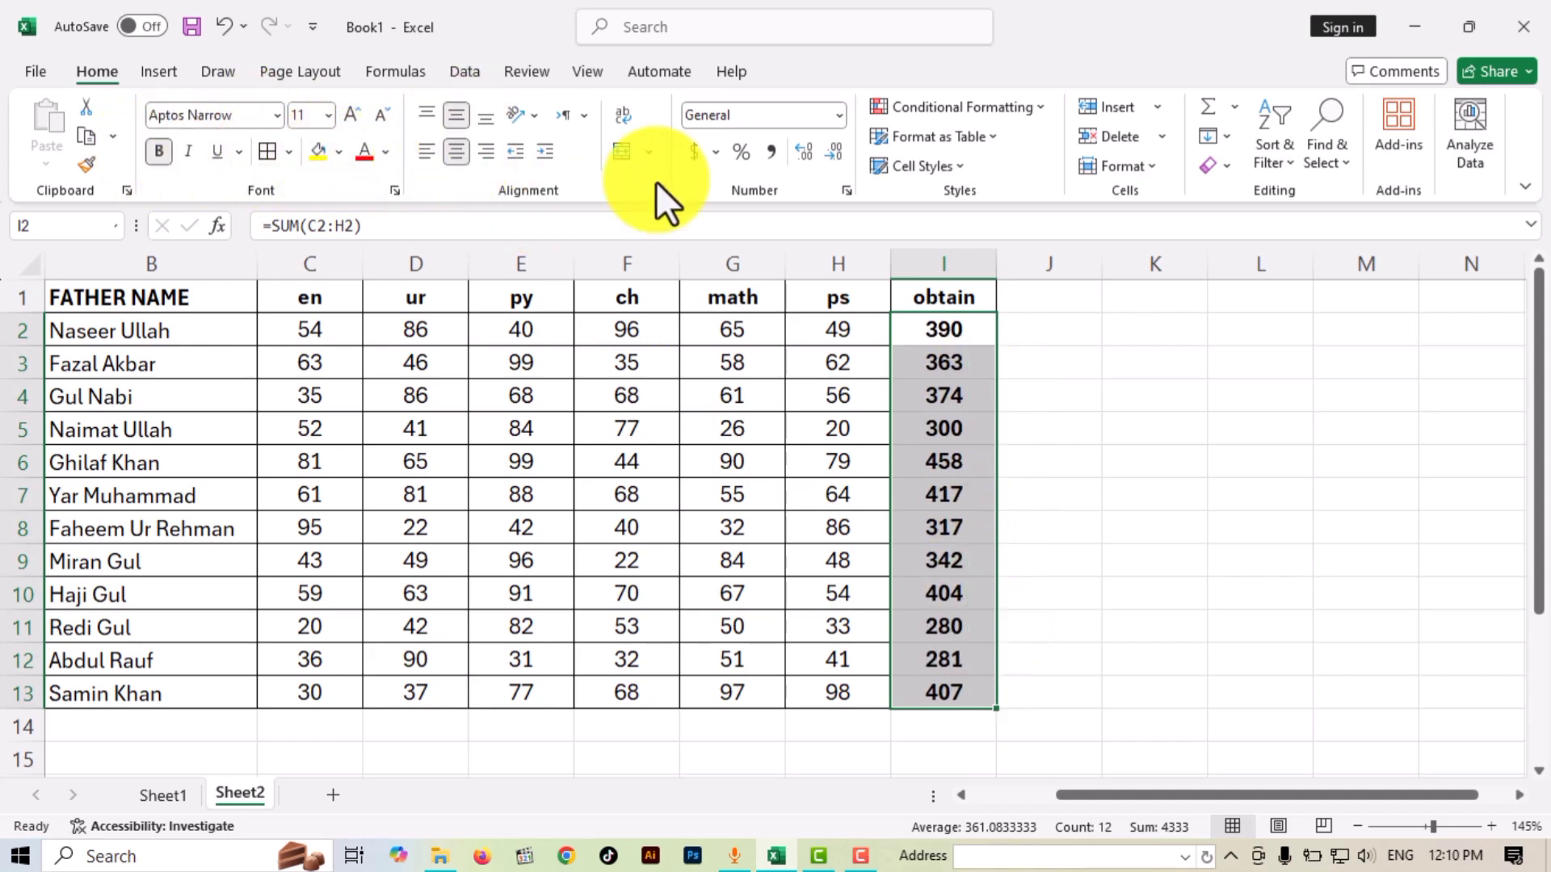
{"action": "left_click", "coordinate": [1110, 496]}
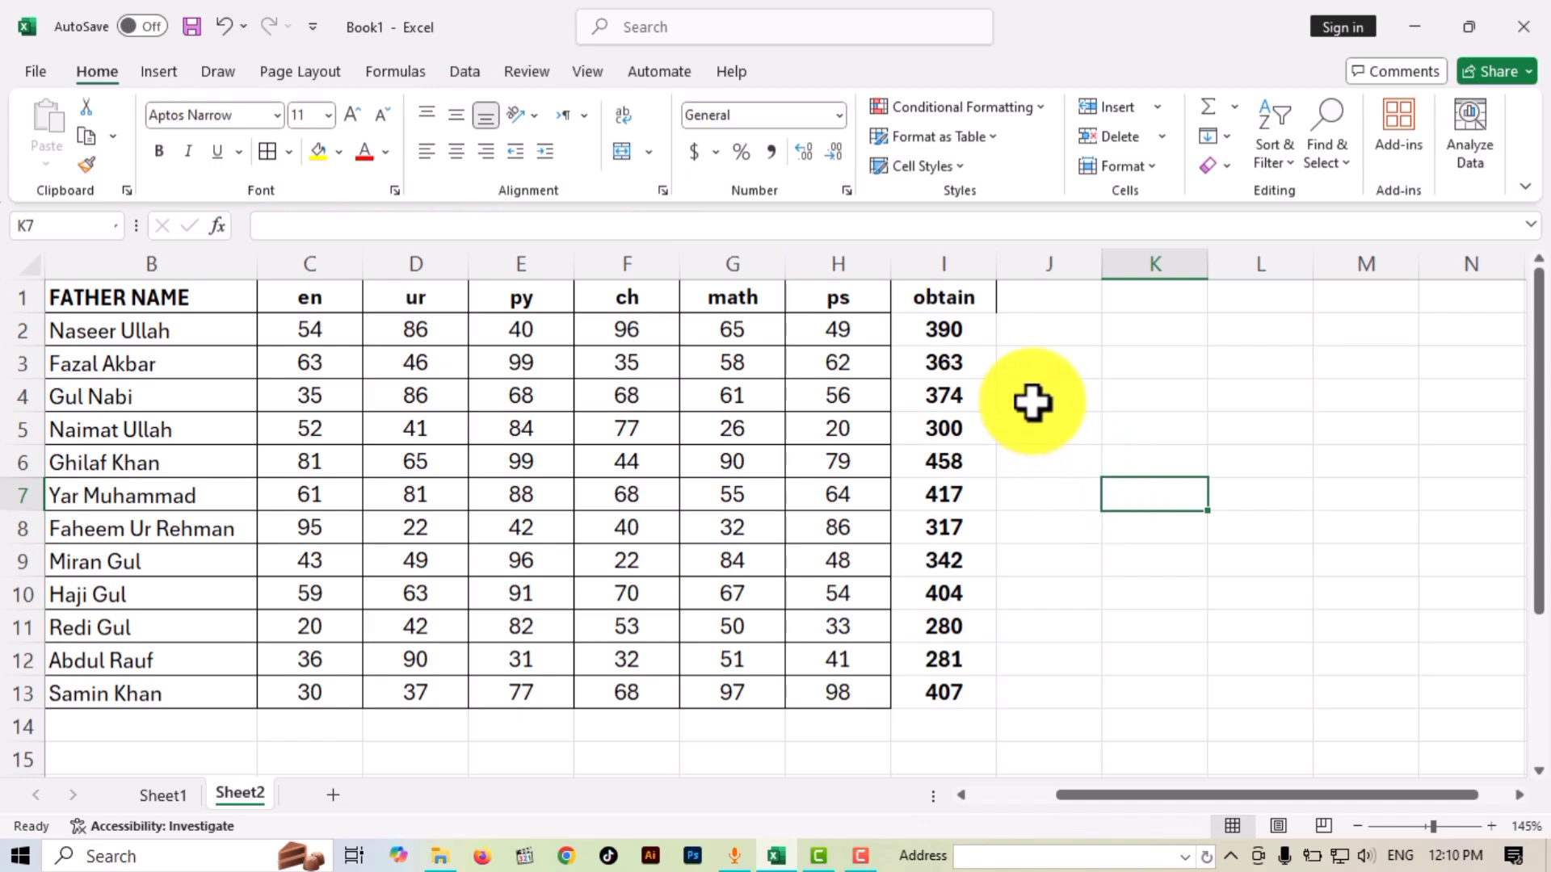
{"action": "left_click", "coordinate": [979, 334]}
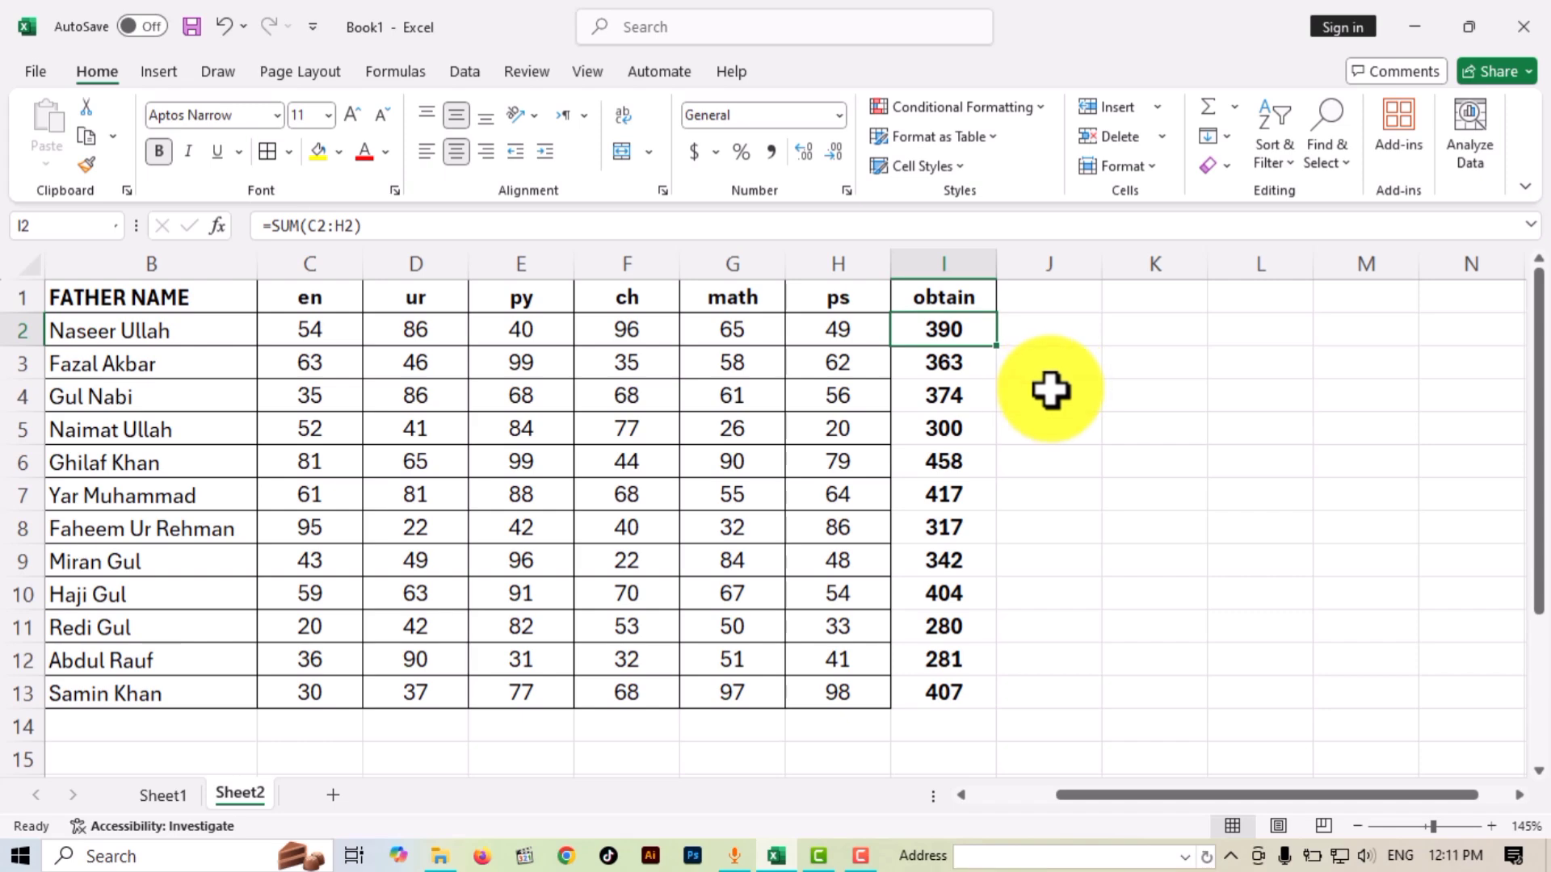
{"action": "left_click", "coordinate": [1059, 434]}
{"action": "left_click", "coordinate": [966, 306]}
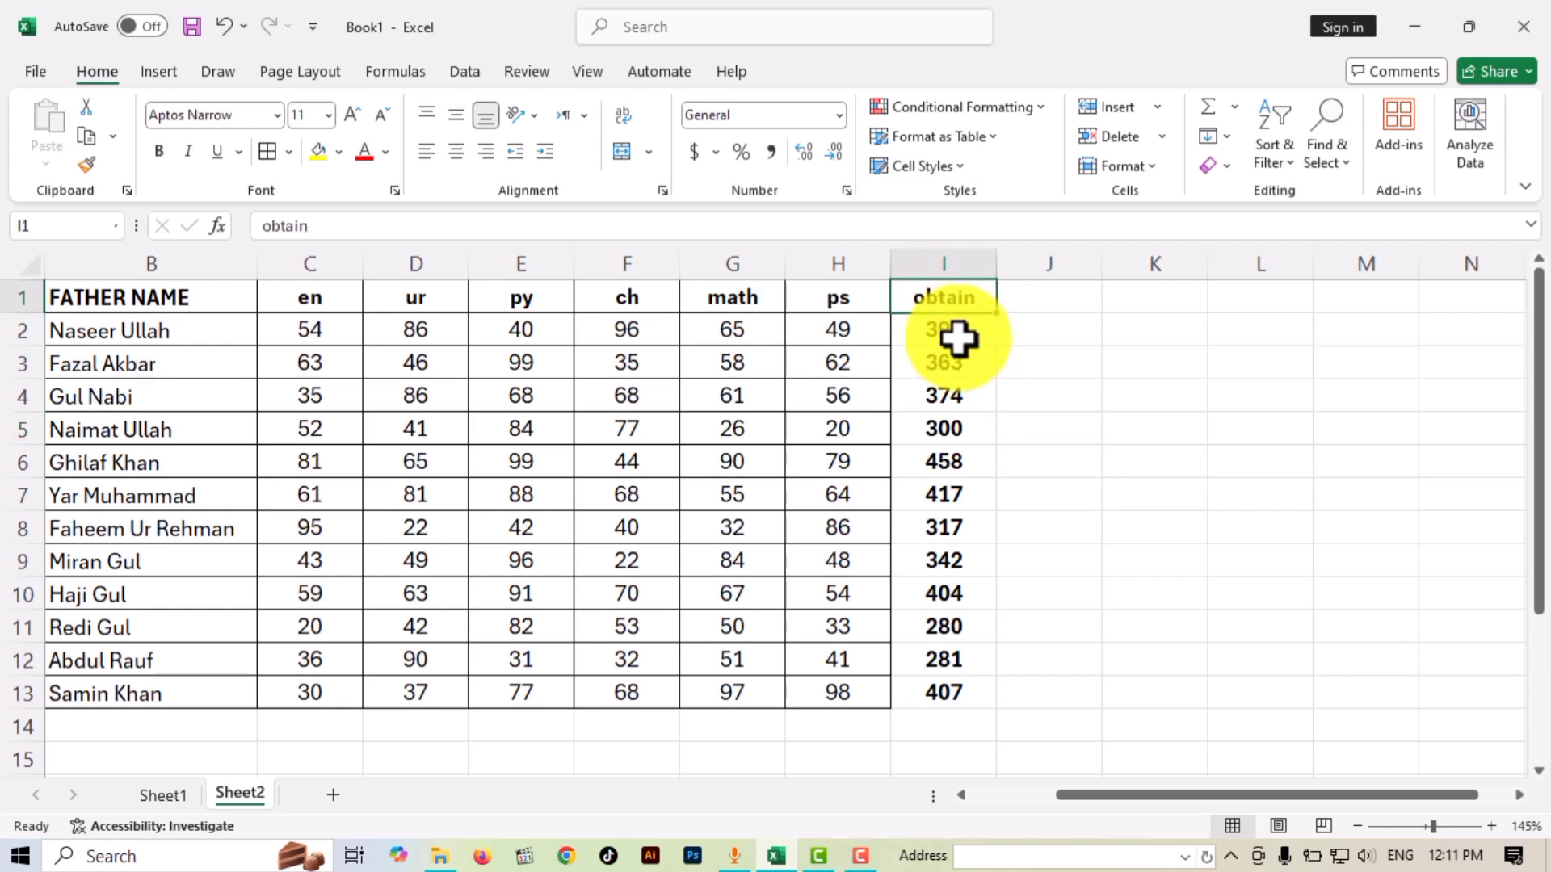
{"action": "left_click_drag", "start_coordinate": [959, 339], "coordinate": [962, 682]}
{"action": "left_click", "coordinate": [1085, 606]}
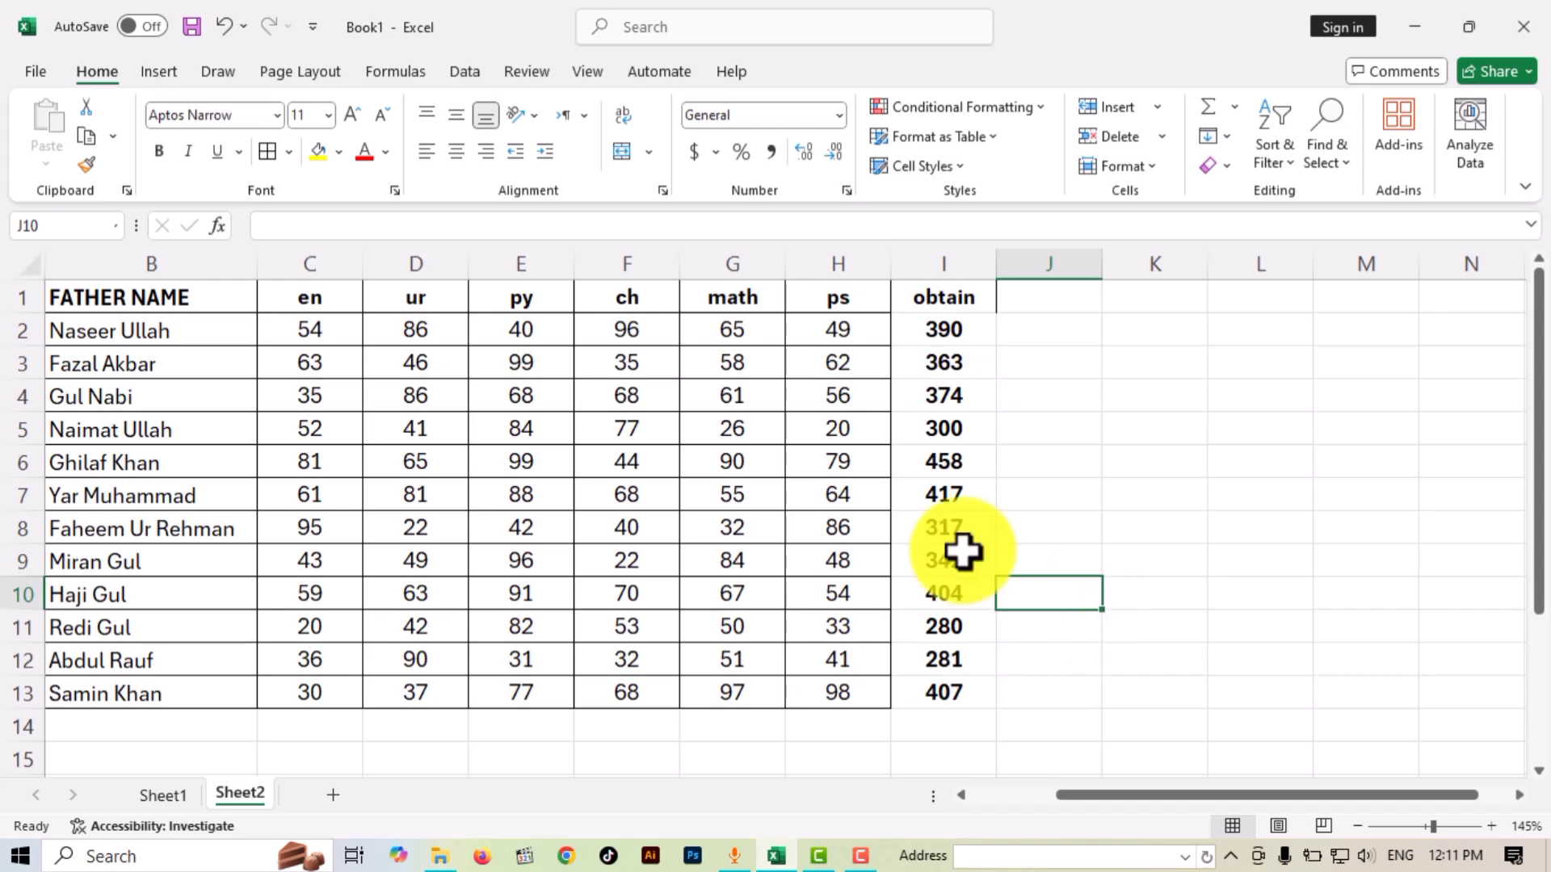
{"action": "left_click", "coordinate": [860, 855]}
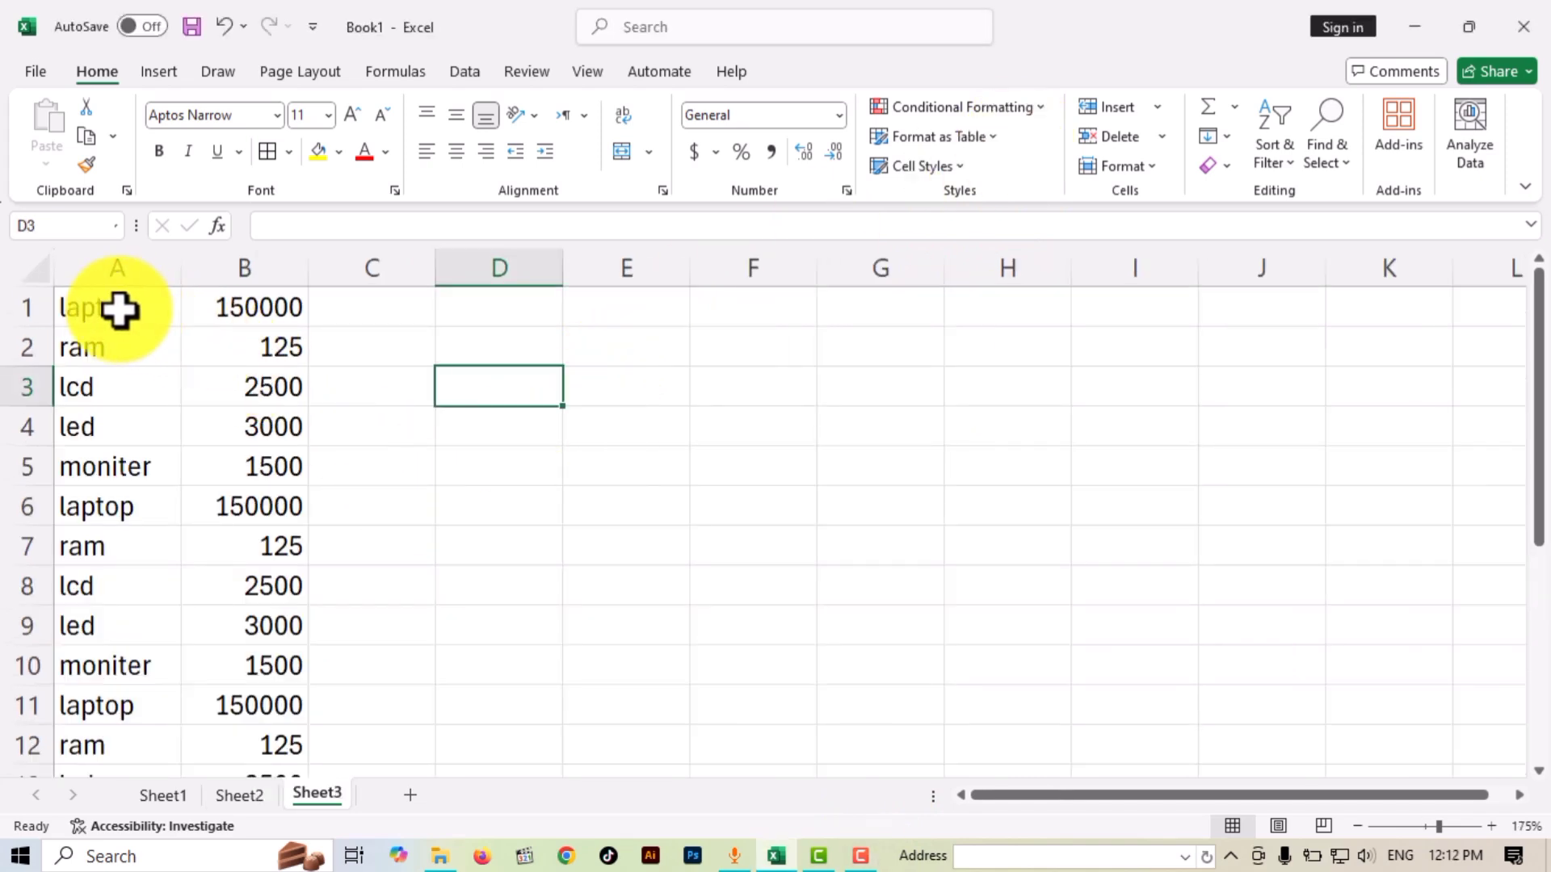
Count the laptop entries in column A of Sheet3 by entering =COUNTIF(A:A,"laptop") in cell D1.
{"action": "left_click_drag", "start_coordinate": [120, 310], "coordinate": [198, 295]}
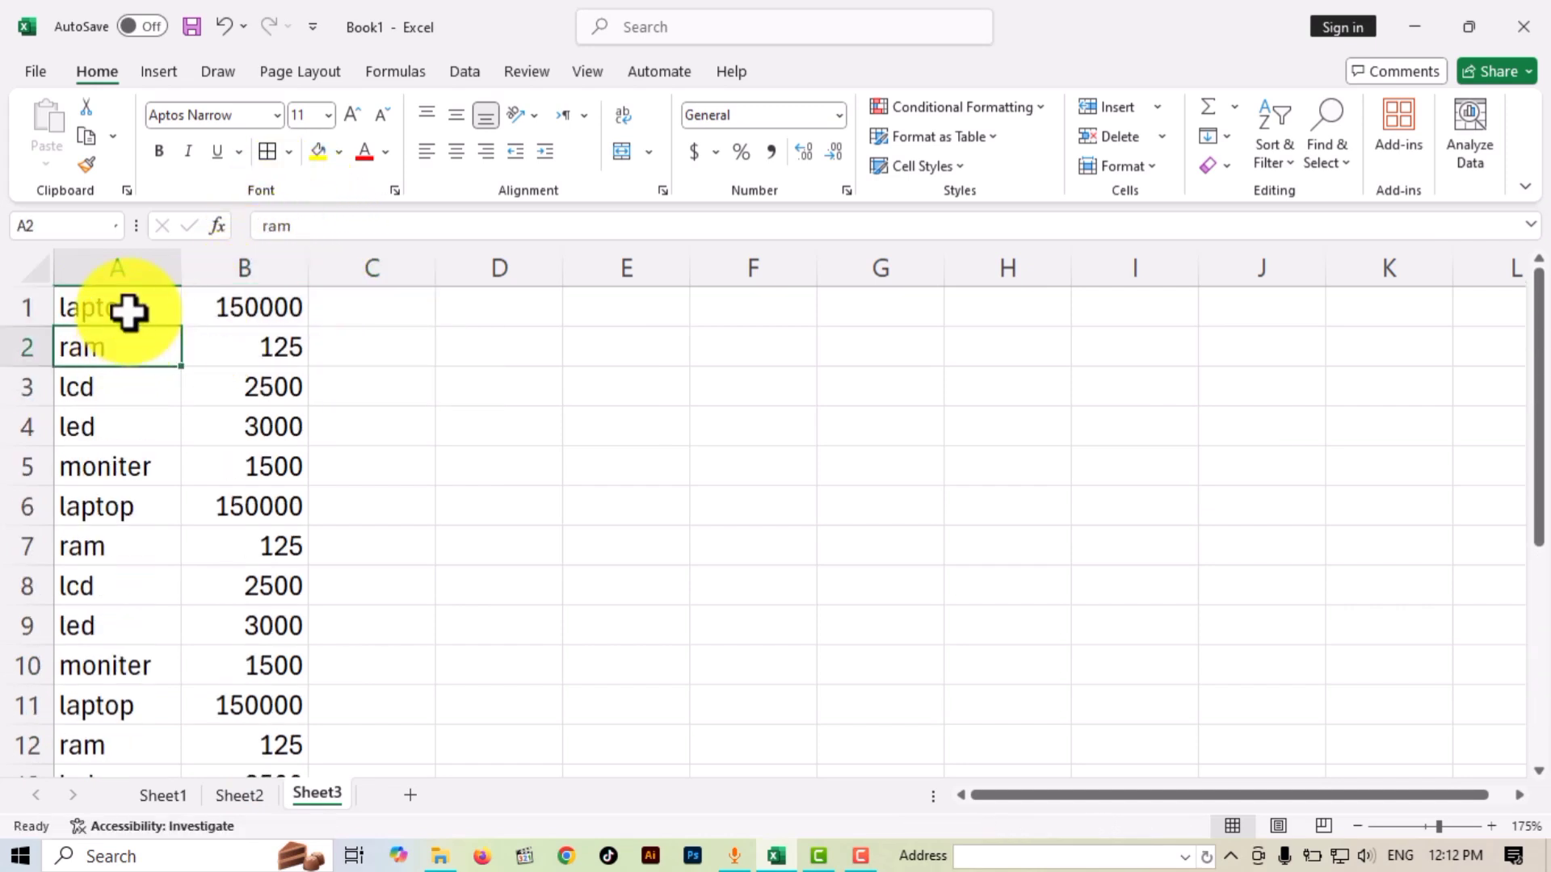
{"action": "left_click", "coordinate": [130, 312]}
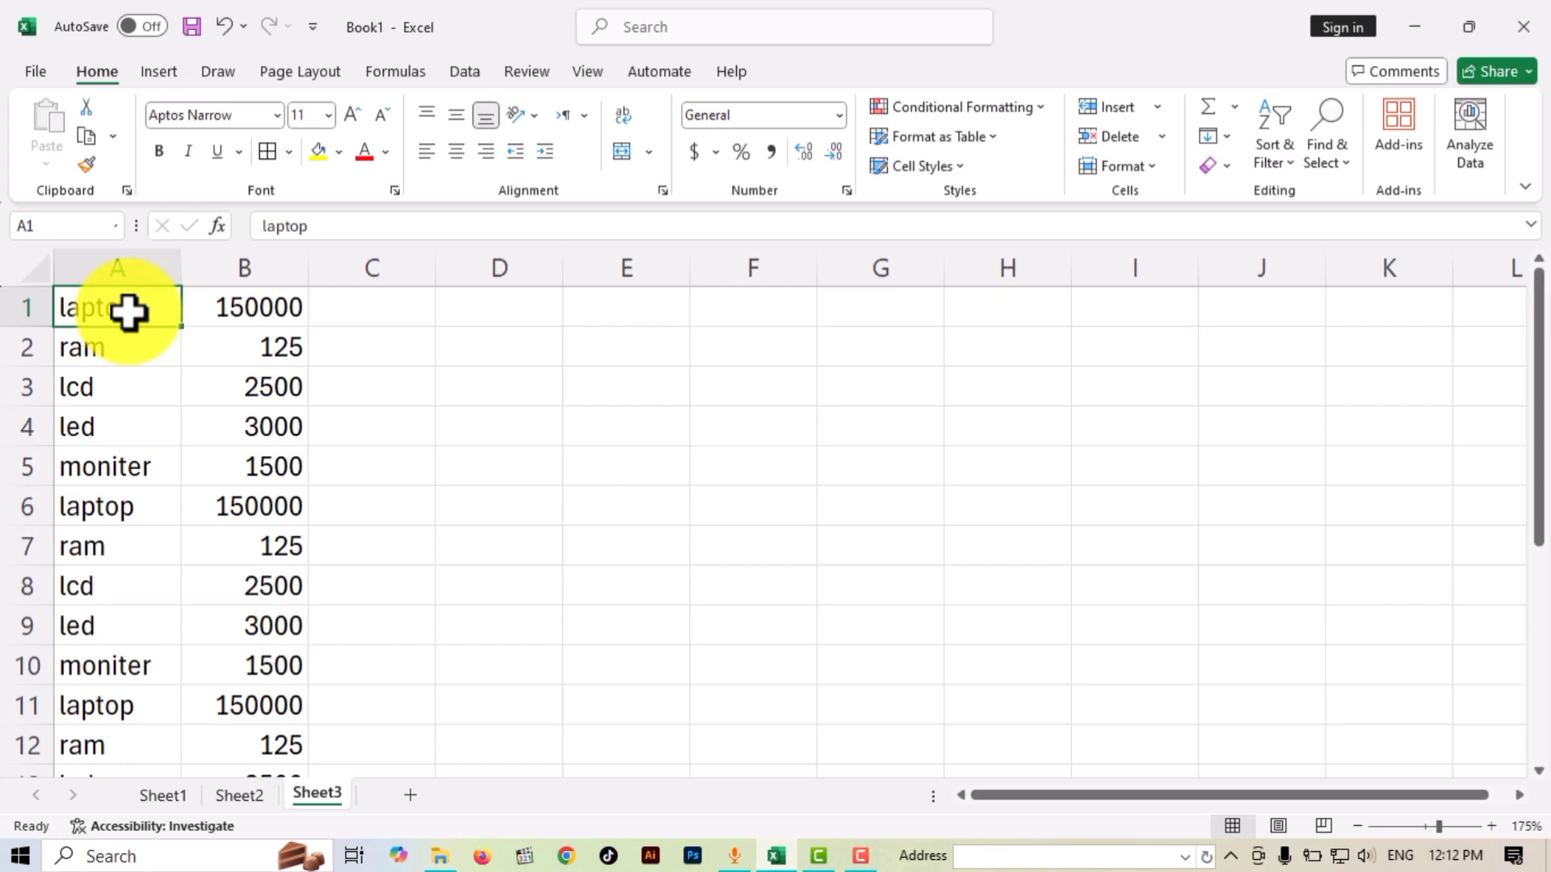
{"action": "left_click", "coordinate": [477, 324]}
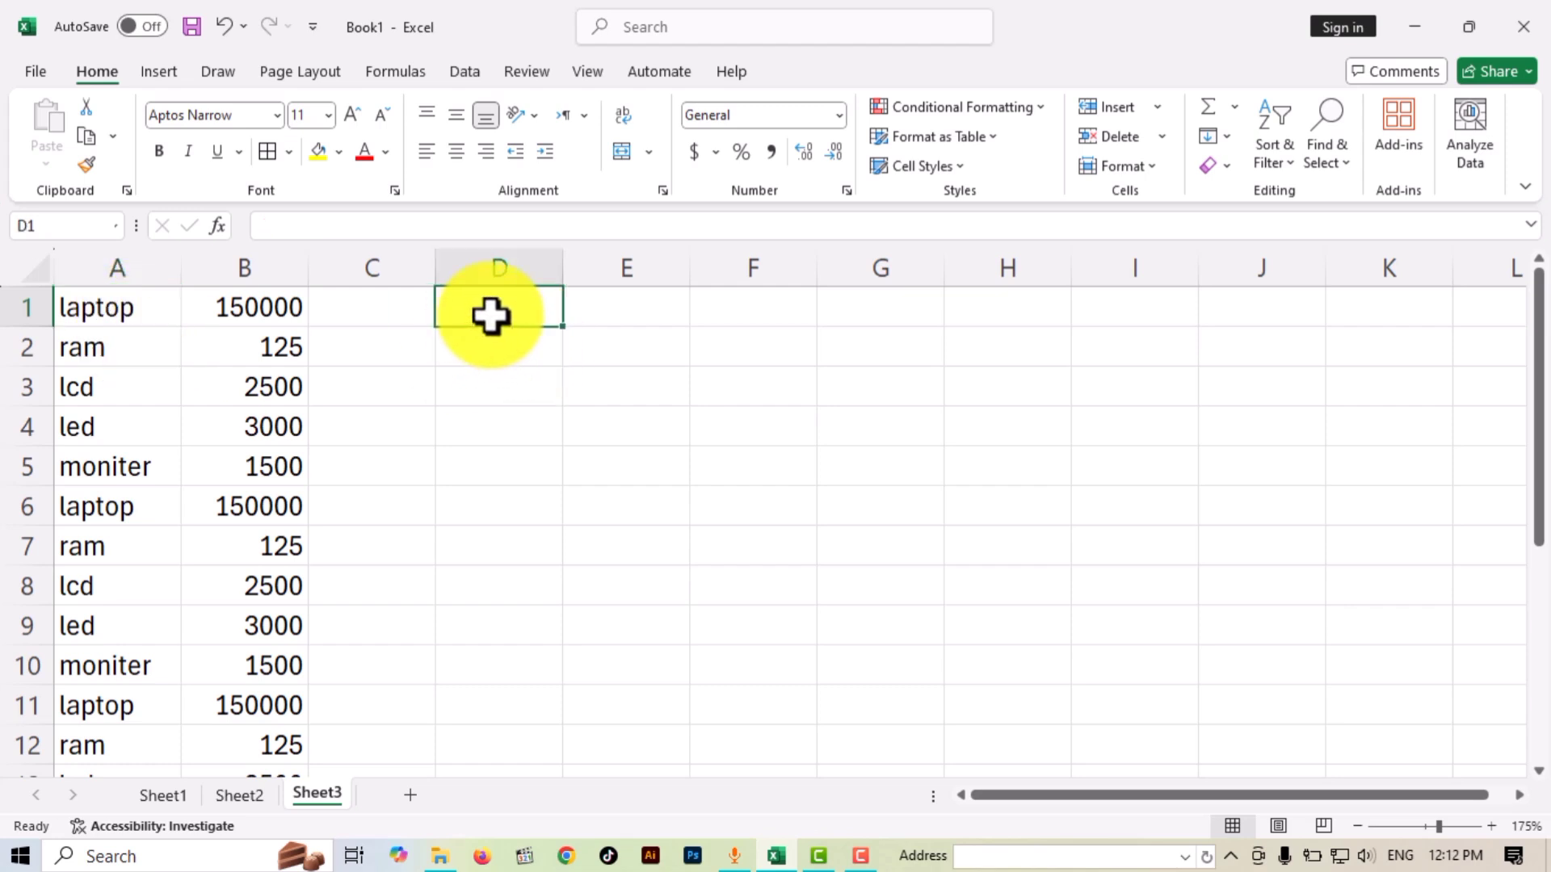
{"action": "type", "text": "=cou"}
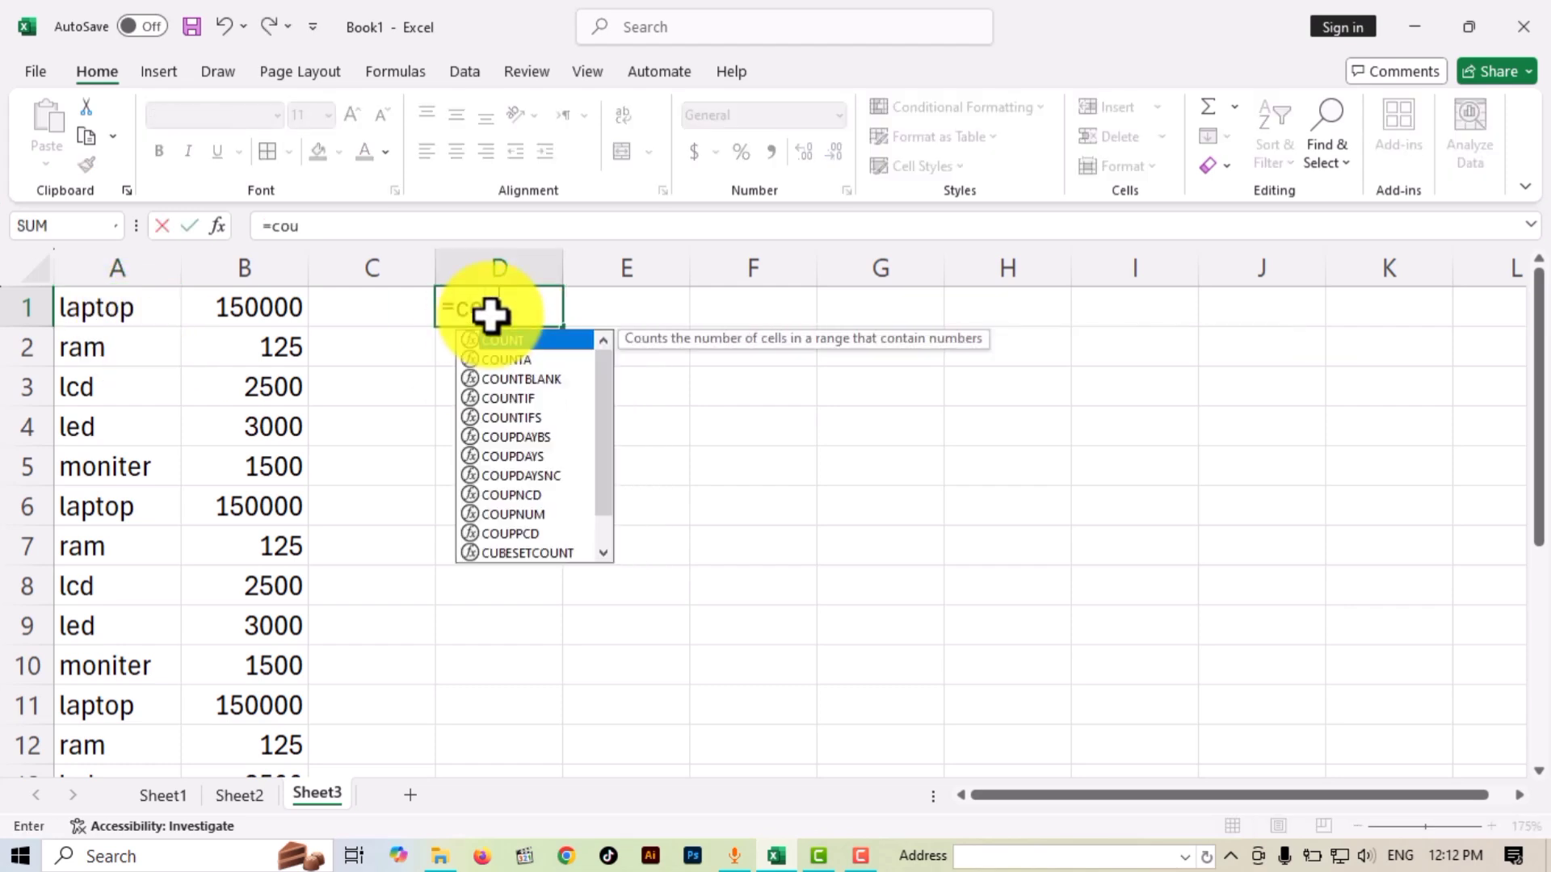
{"action": "type", "text": "ntif"}
{"action": "key", "text": "Tab"}
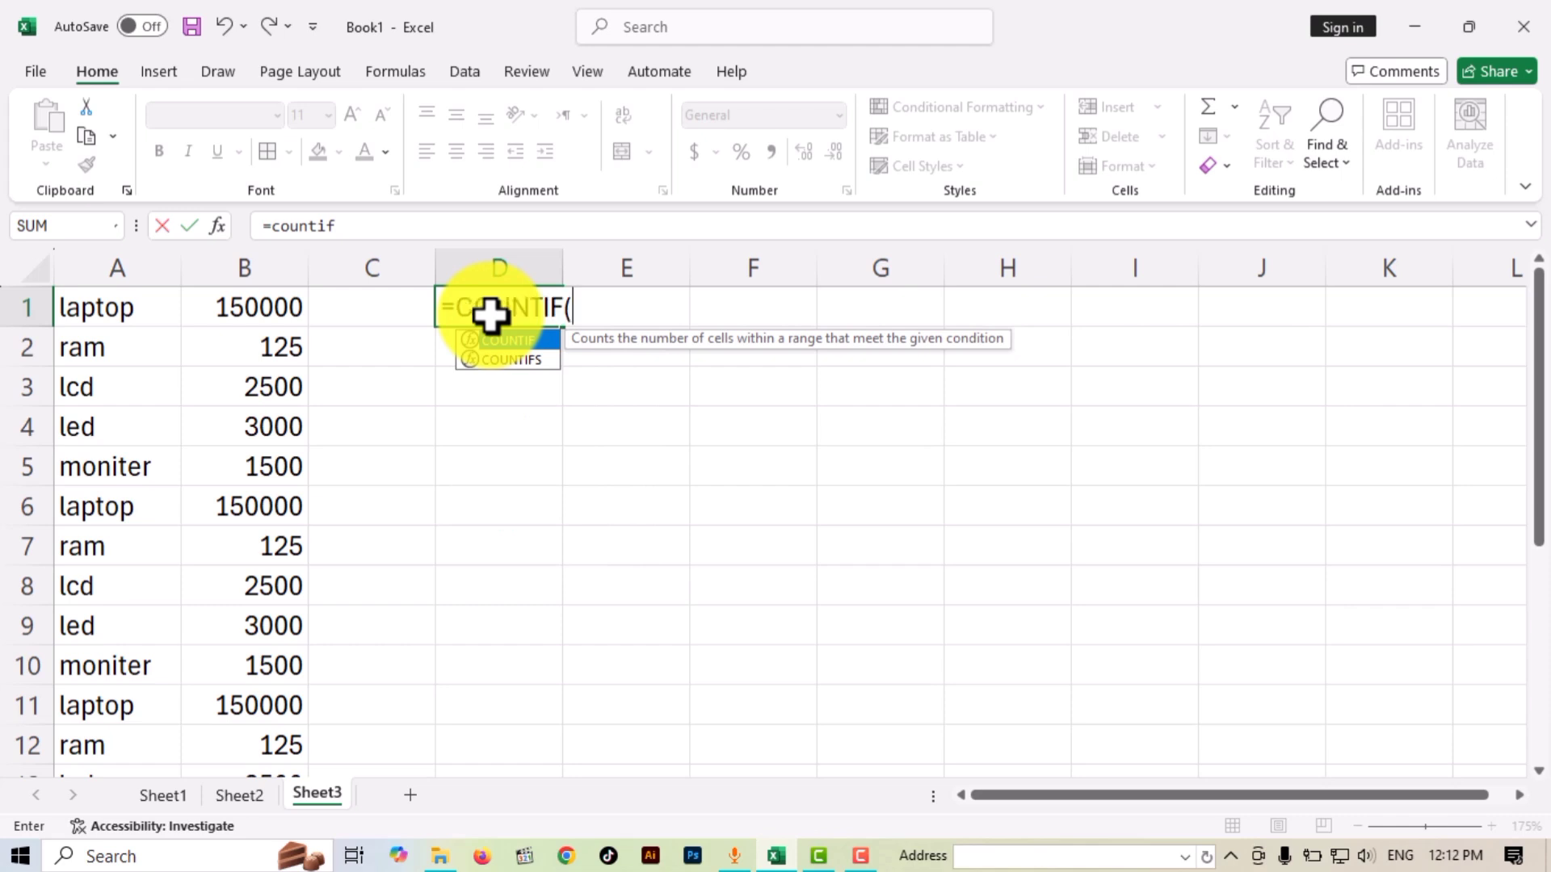
{"action": "left_click", "coordinate": [124, 267]}
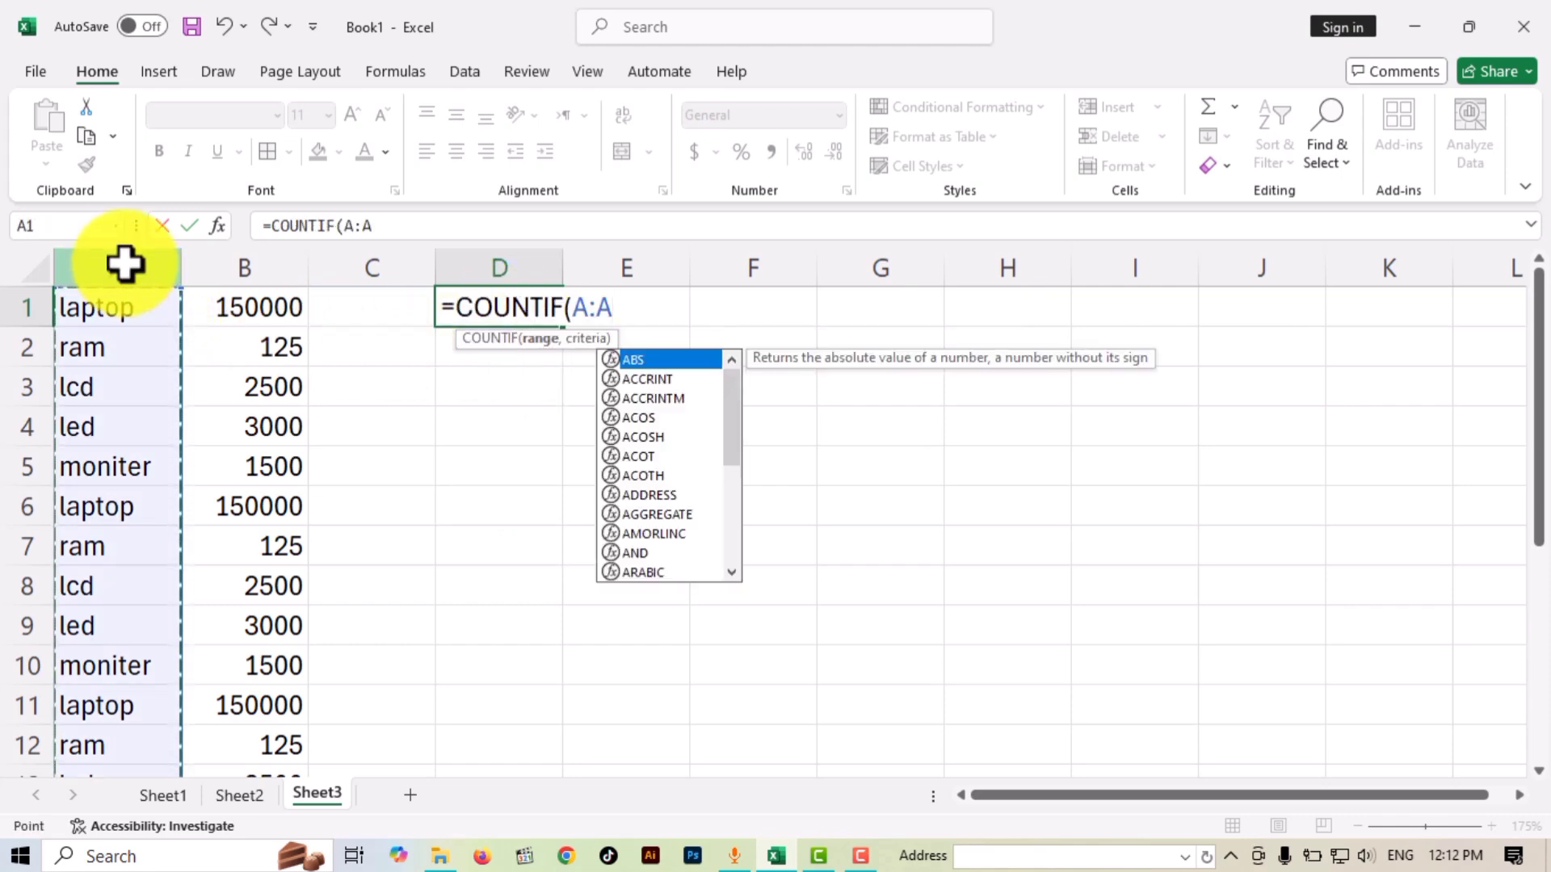
{"action": "type", "text": ",\""}
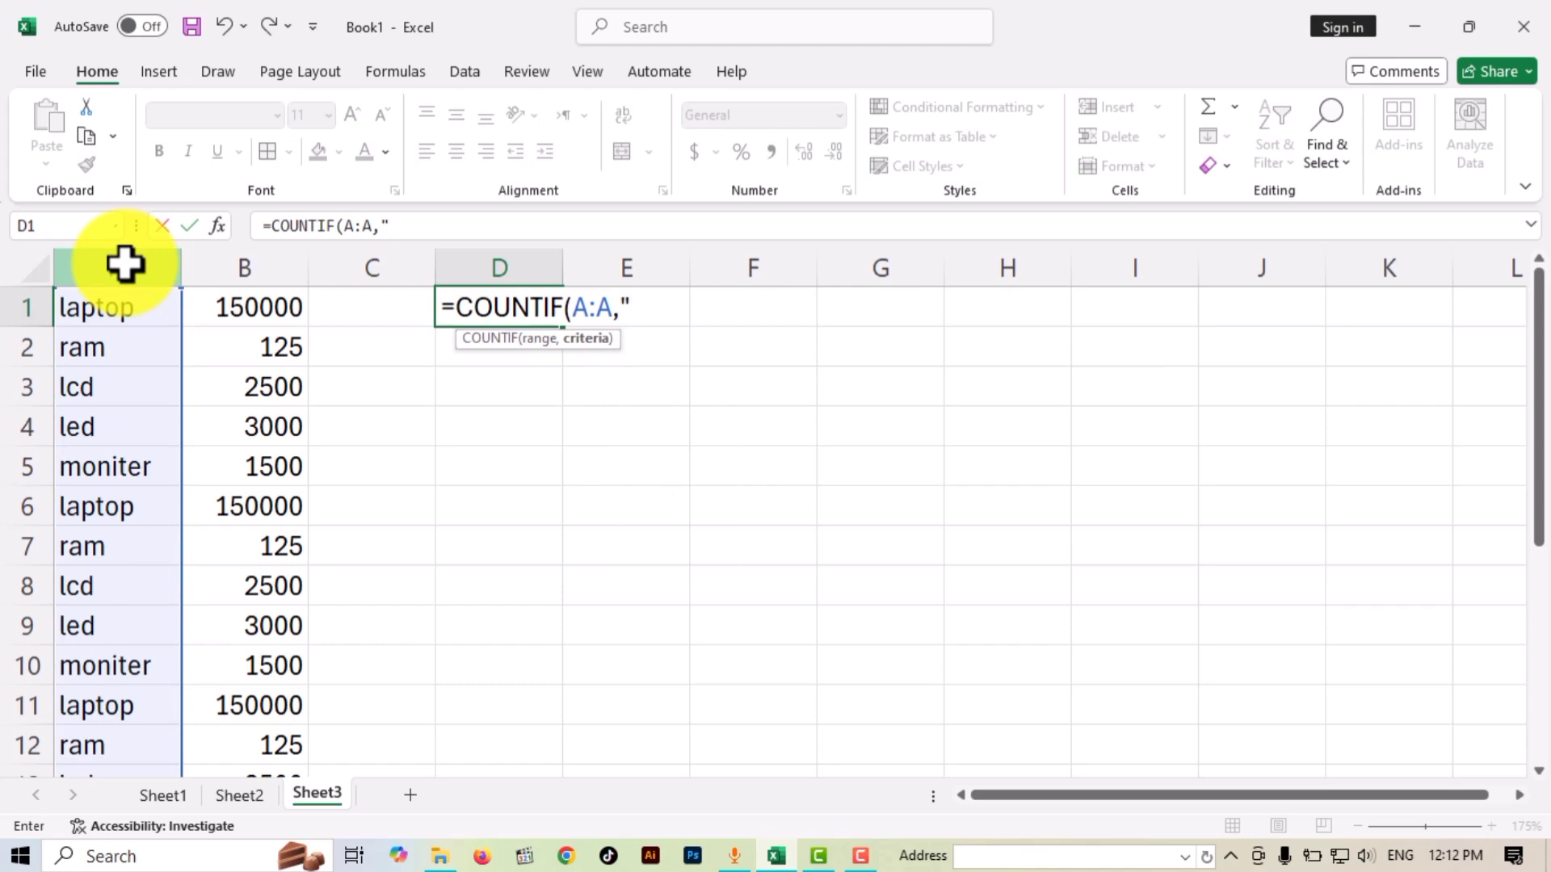
{"action": "type", "text": "laptop\""}
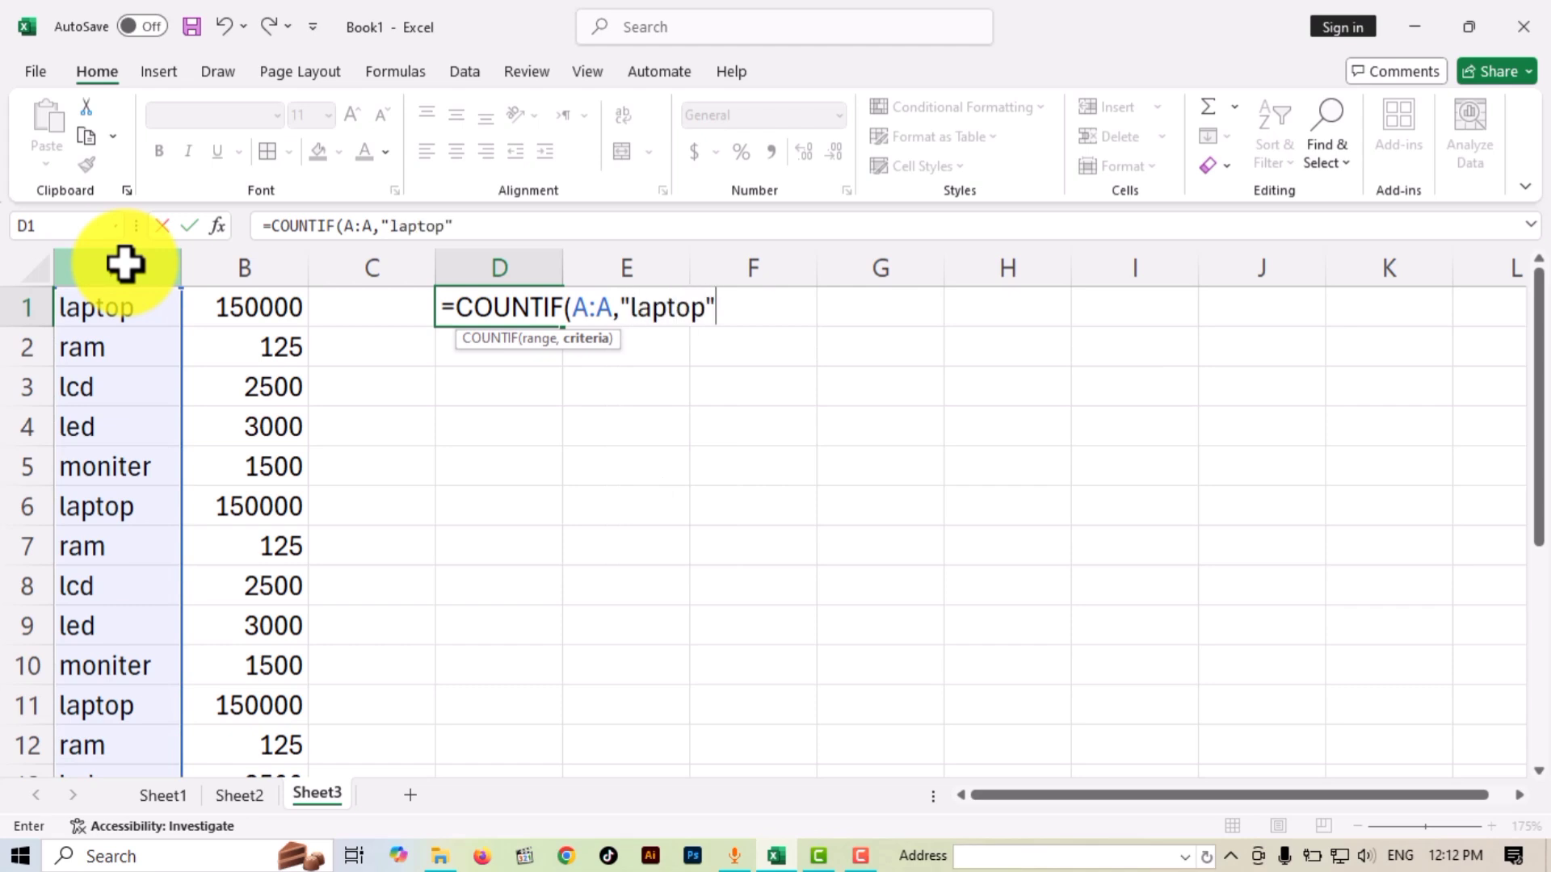
{"action": "key", "text": "Return"}
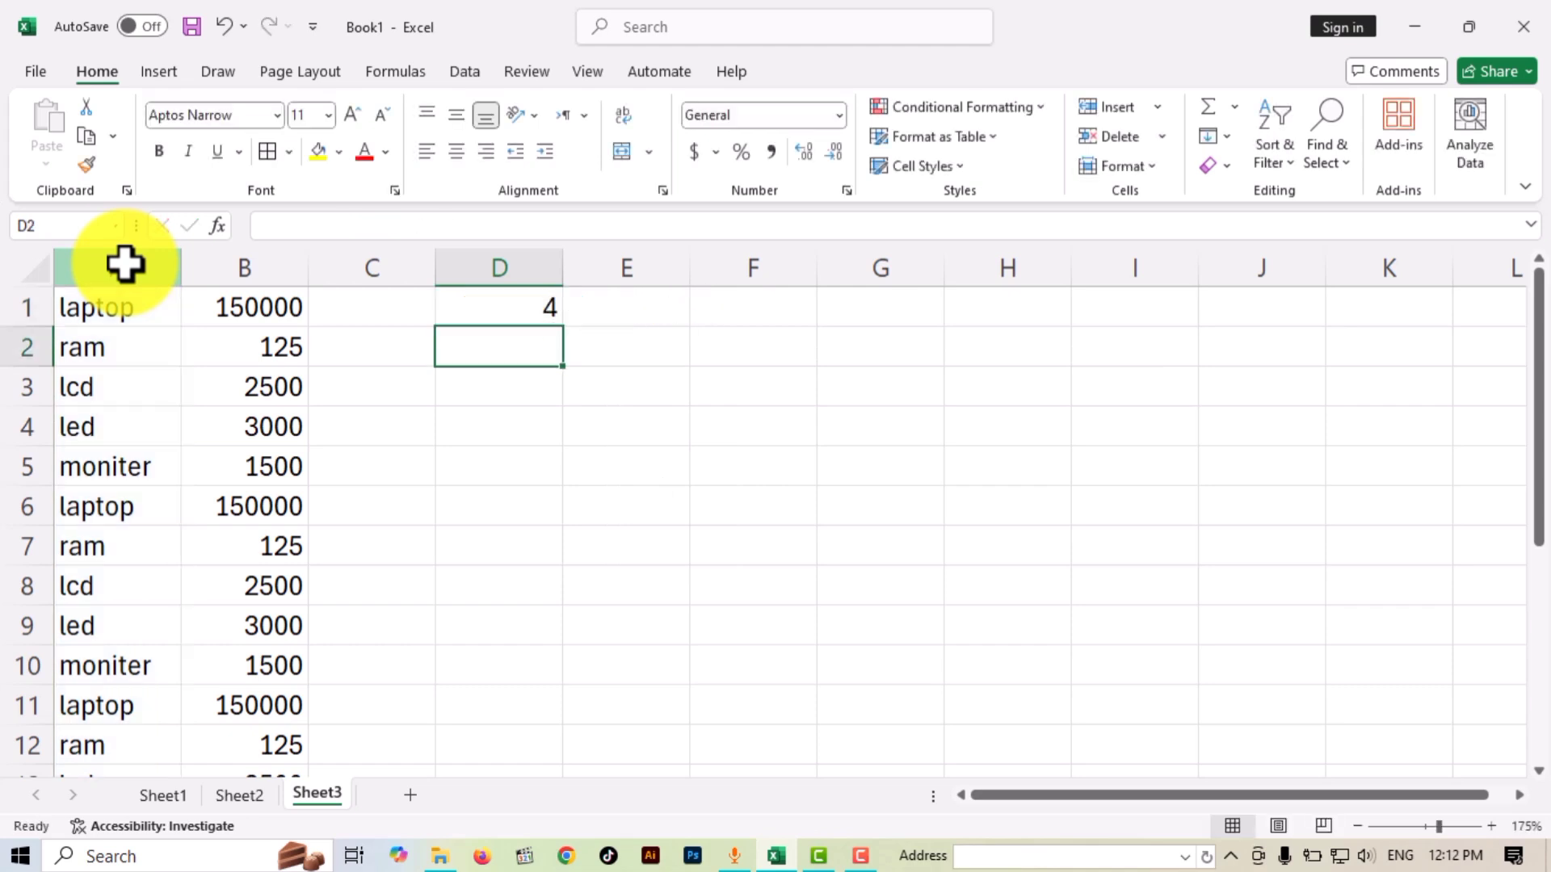
{"action": "left_click", "coordinate": [485, 315]}
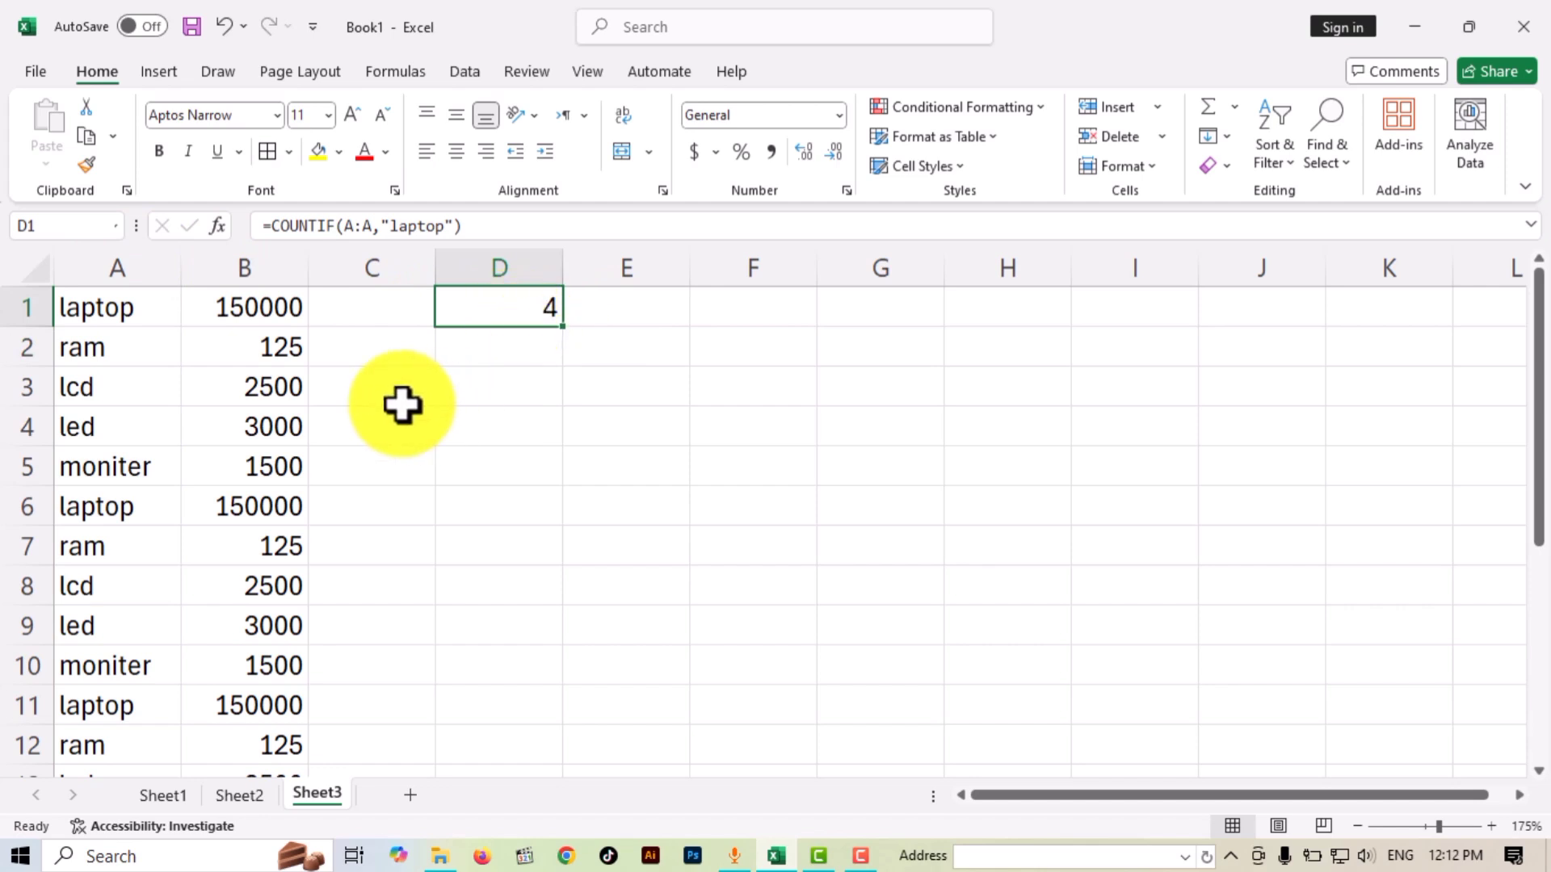
Multiply the laptop price by the laptop count in cell E1 with the formula =B1*D1.
{"action": "left_click", "coordinate": [242, 313]}
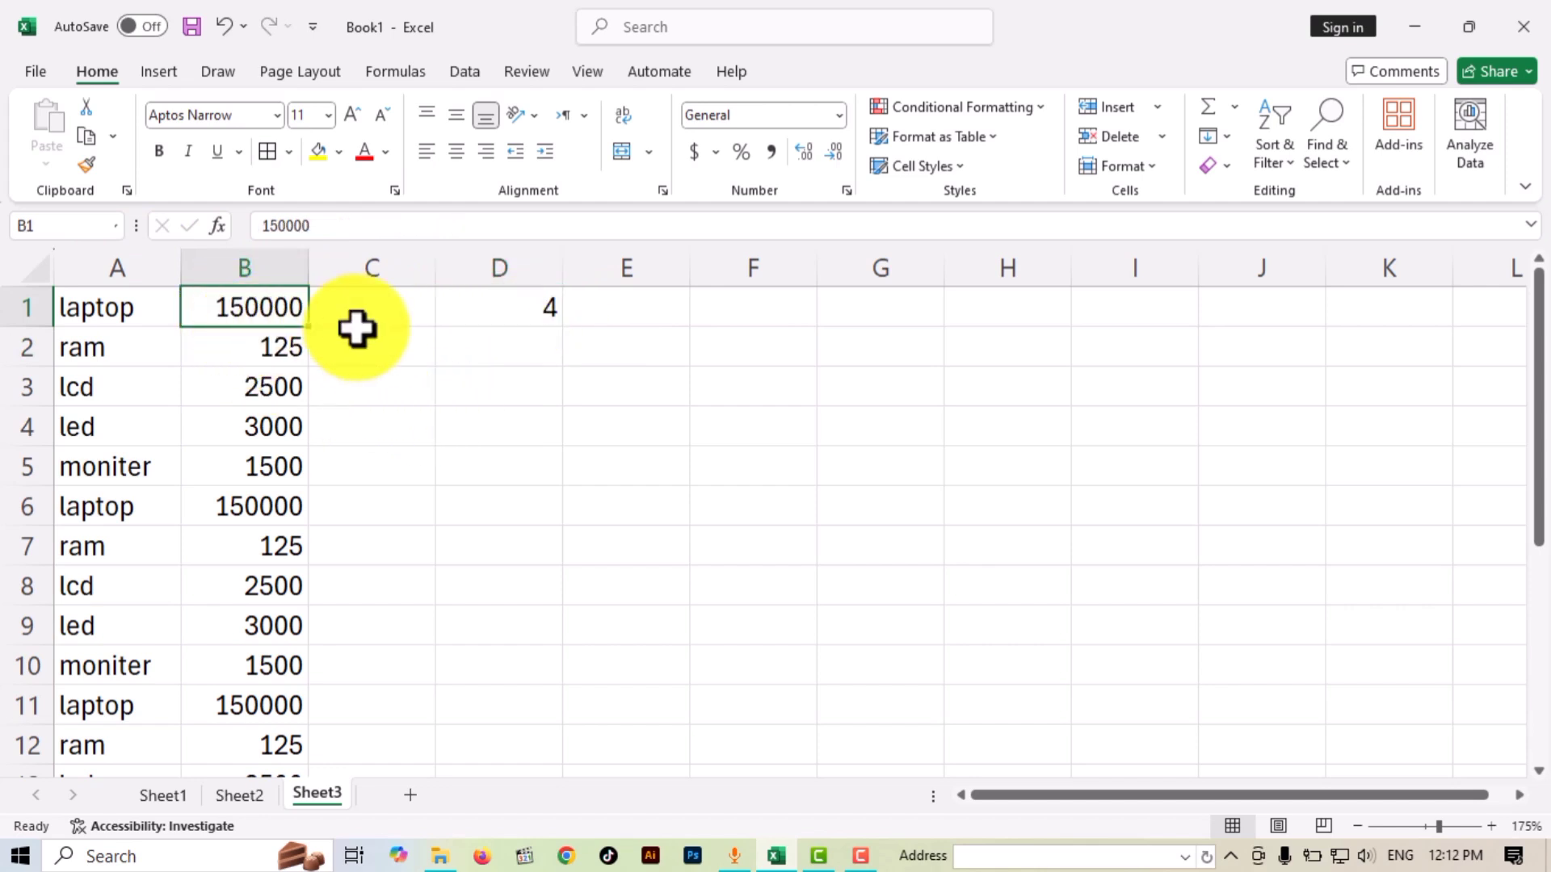
{"action": "left_click", "coordinate": [601, 321]}
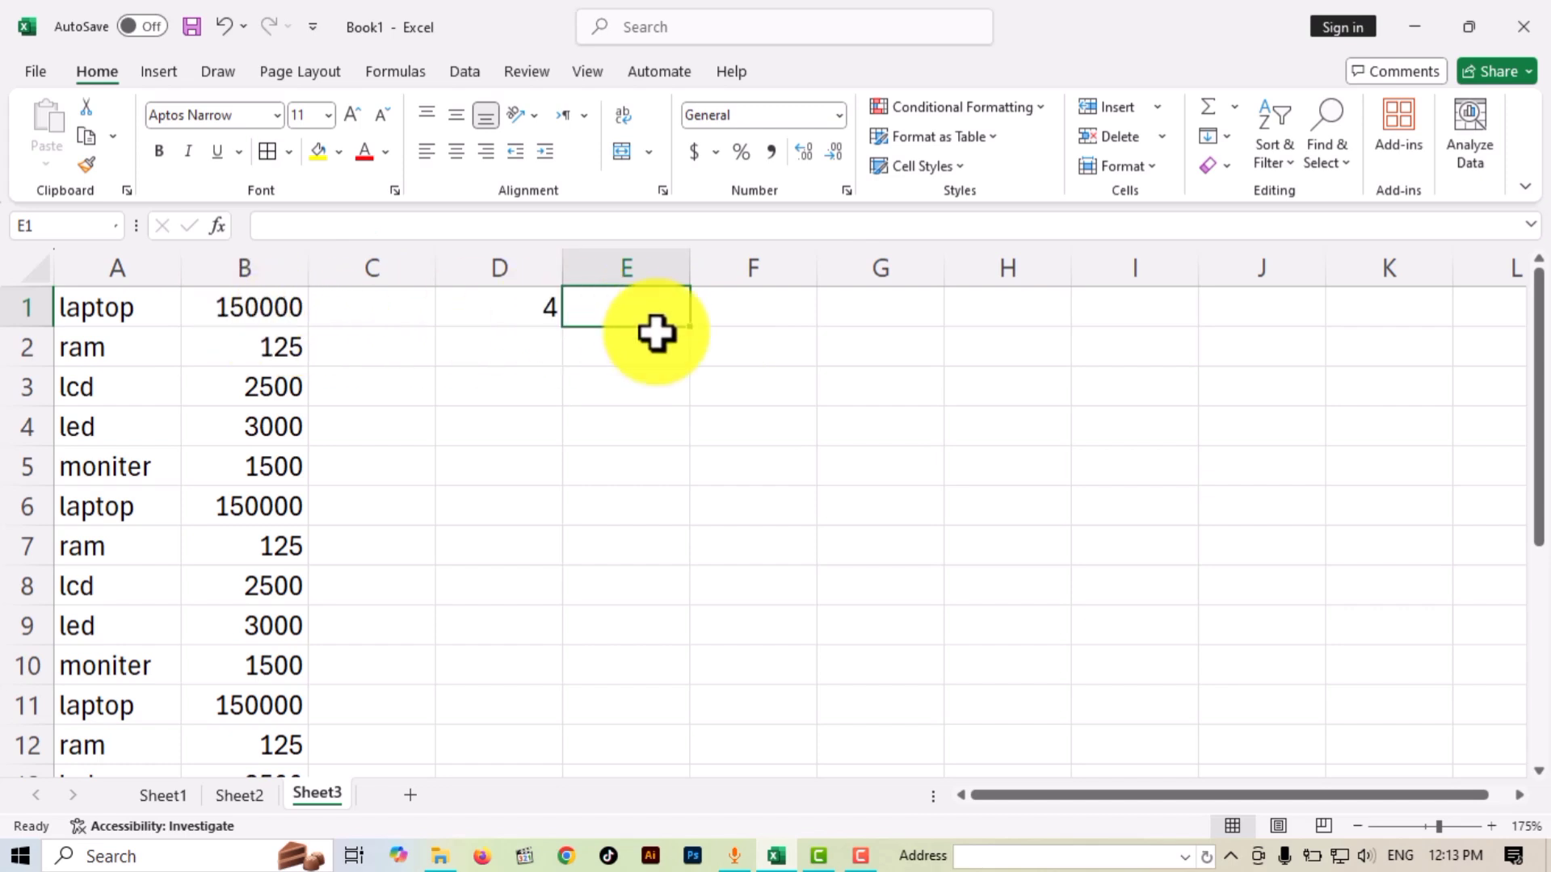
{"action": "type", "text": "="}
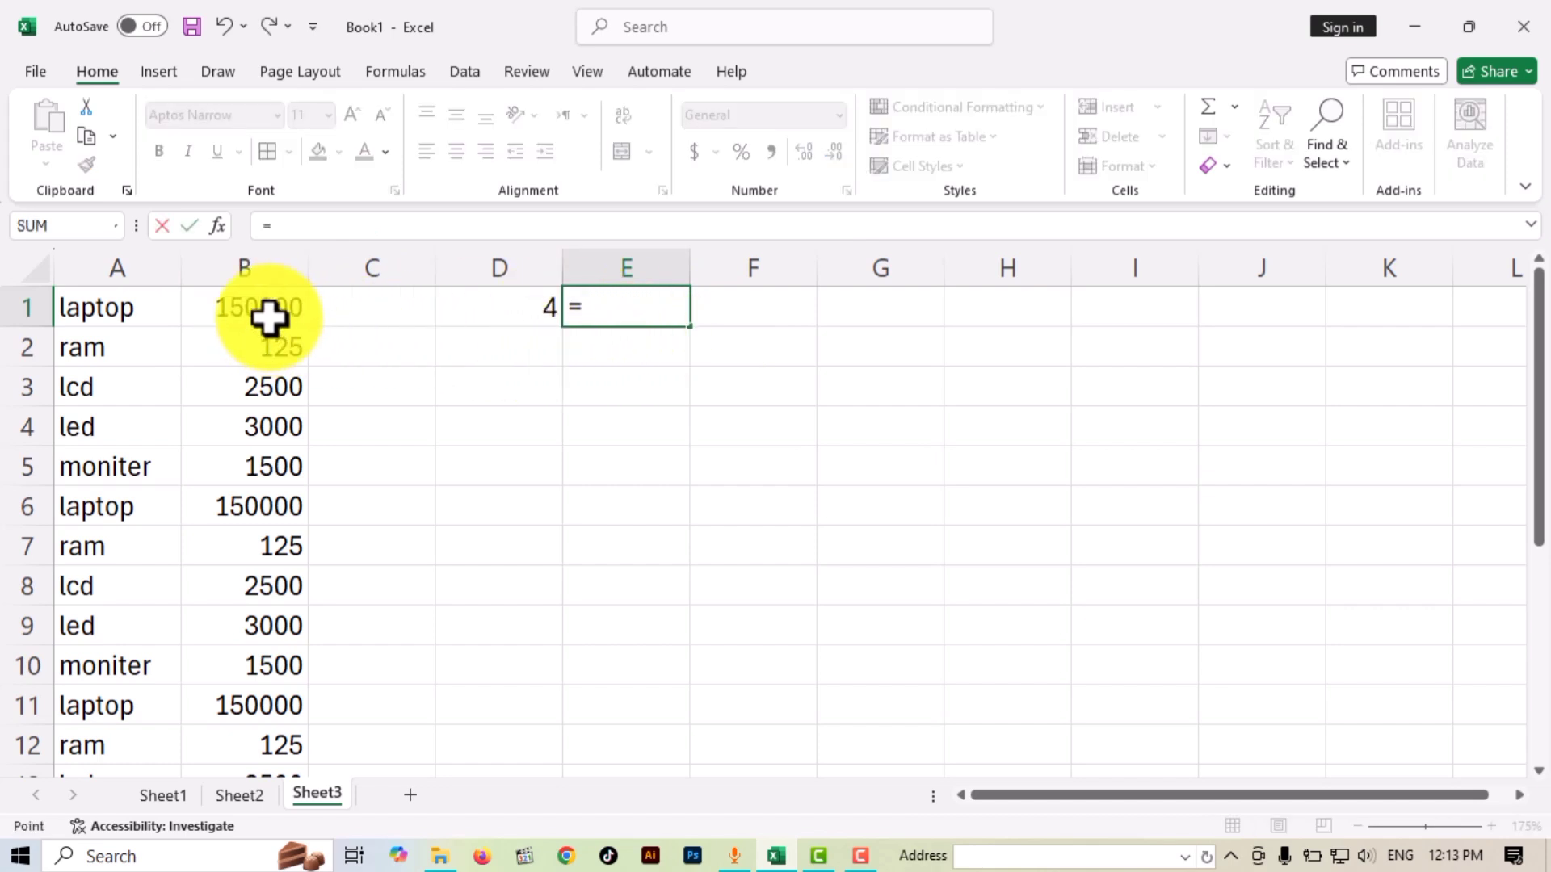
{"action": "left_click", "coordinate": [269, 318]}
{"action": "type", "text": "*"}
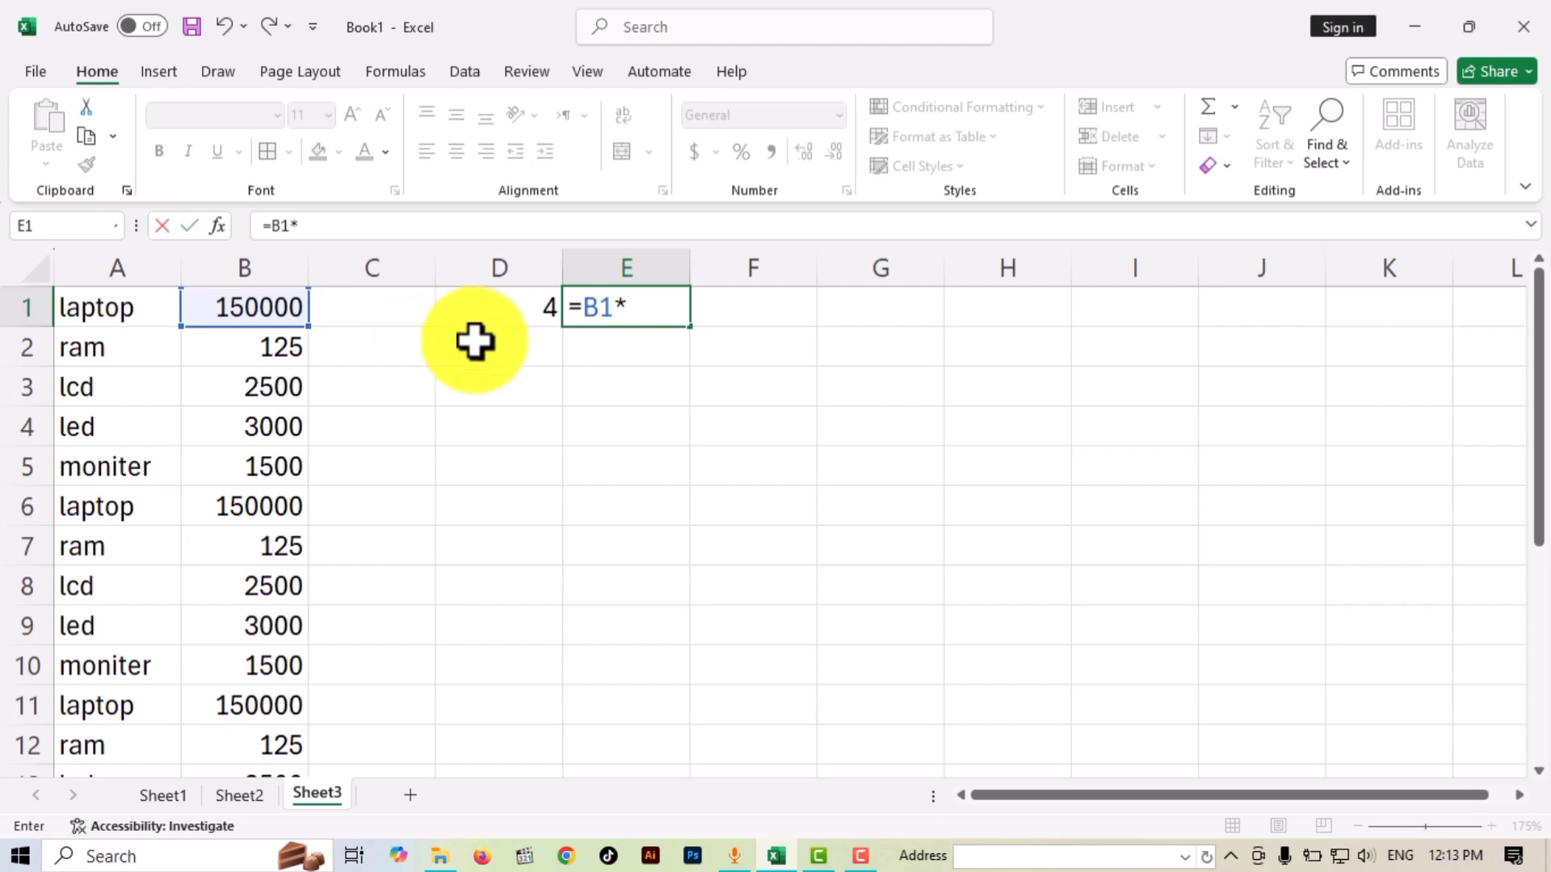
{"action": "left_click", "coordinate": [506, 315]}
{"action": "key", "text": "Return"}
Make the multiplication result in cell E1 bold.
{"action": "left_click", "coordinate": [634, 313]}
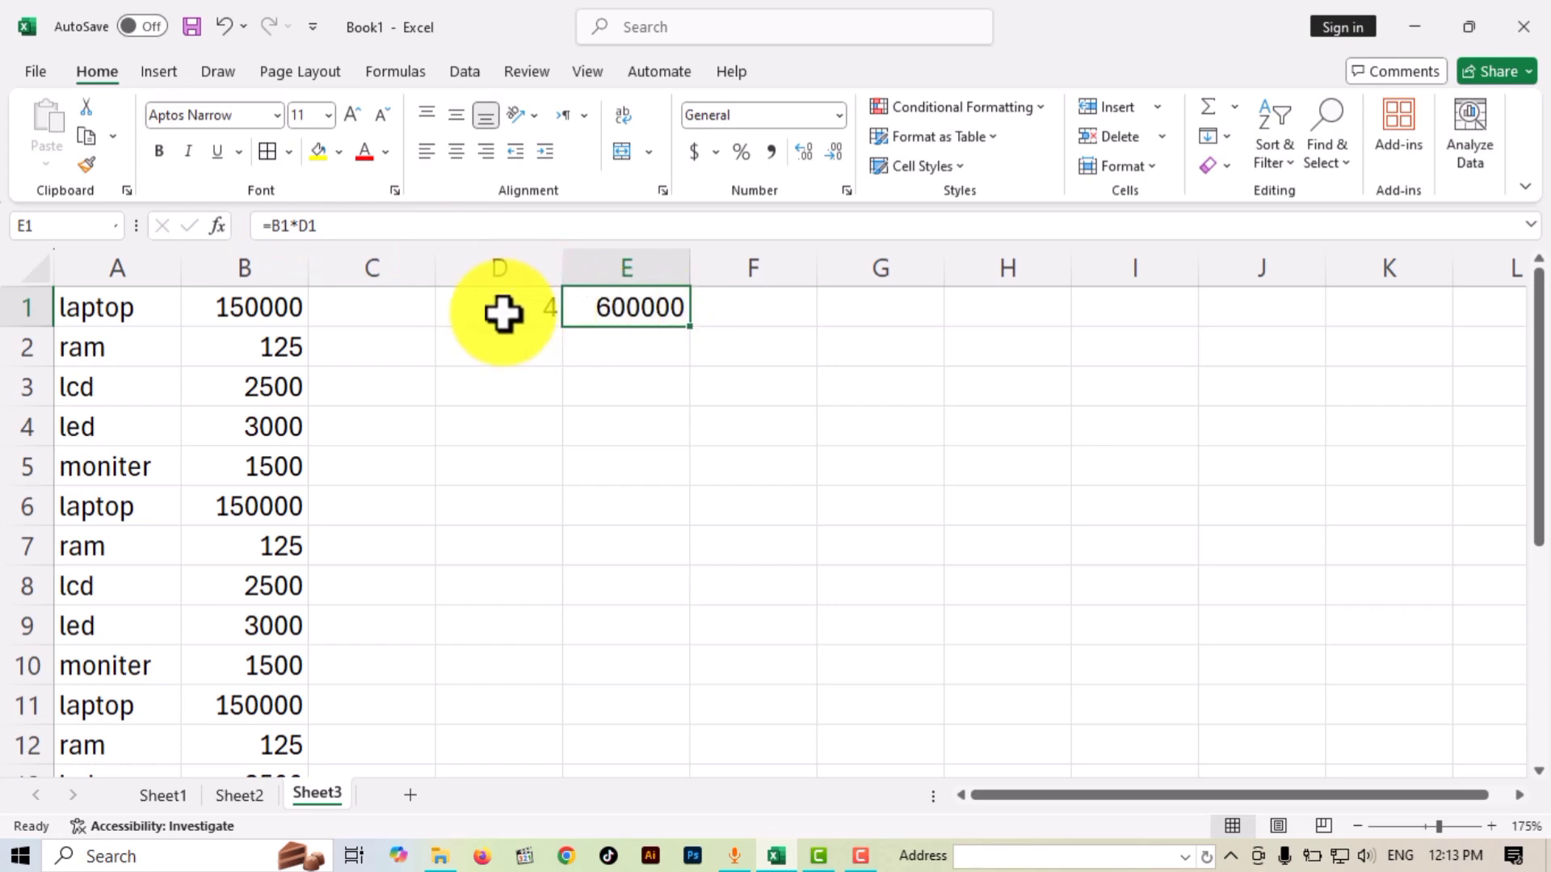
{"action": "left_click", "coordinate": [158, 151]}
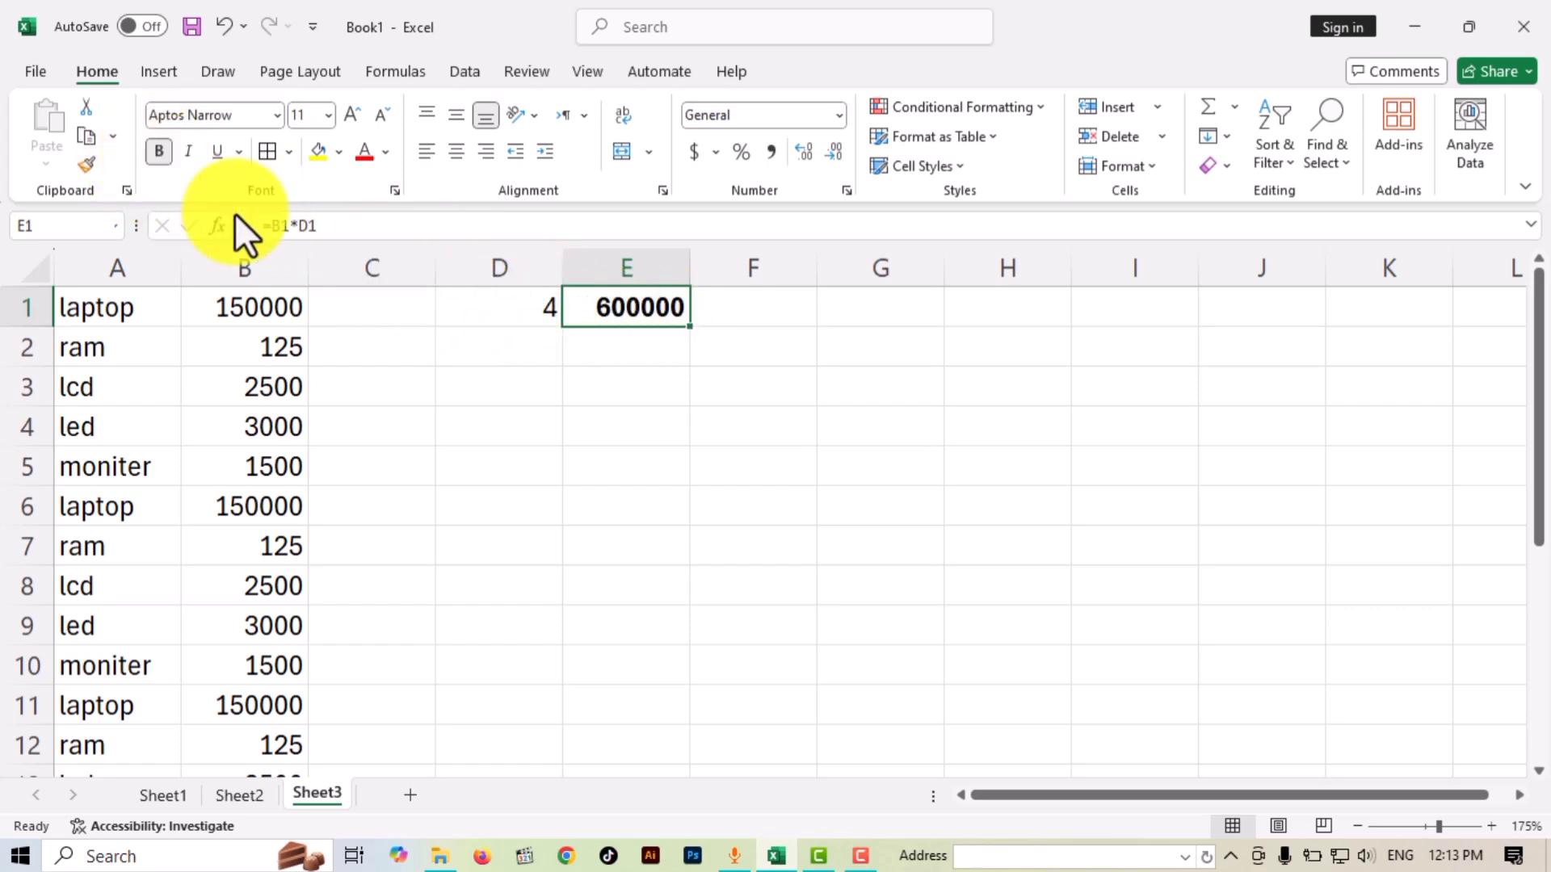
{"action": "left_click", "coordinate": [633, 333]}
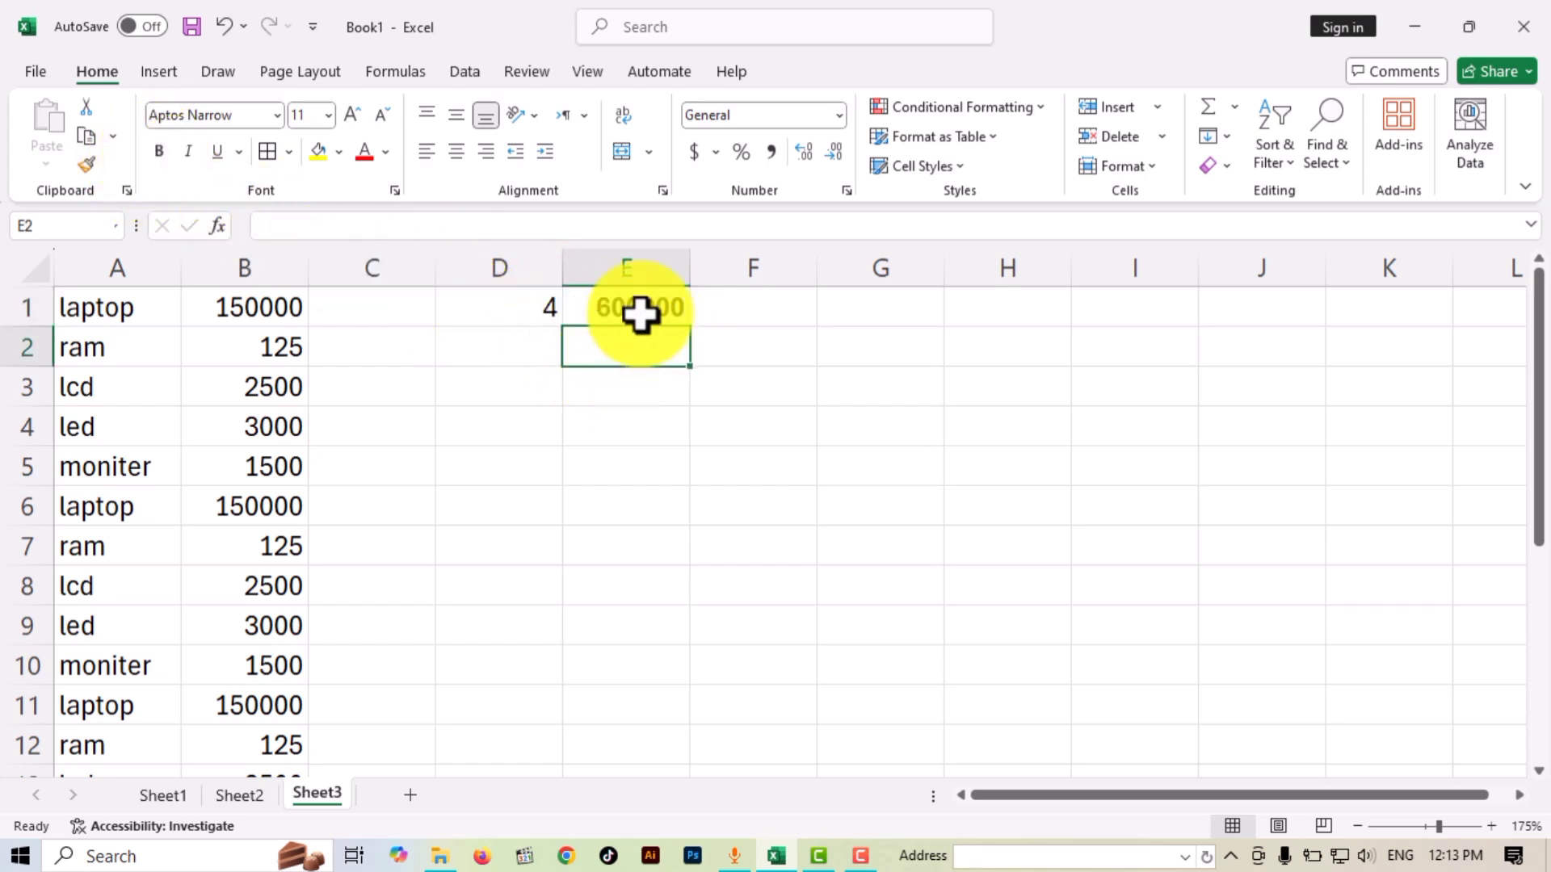
{"action": "left_click", "coordinate": [637, 423]}
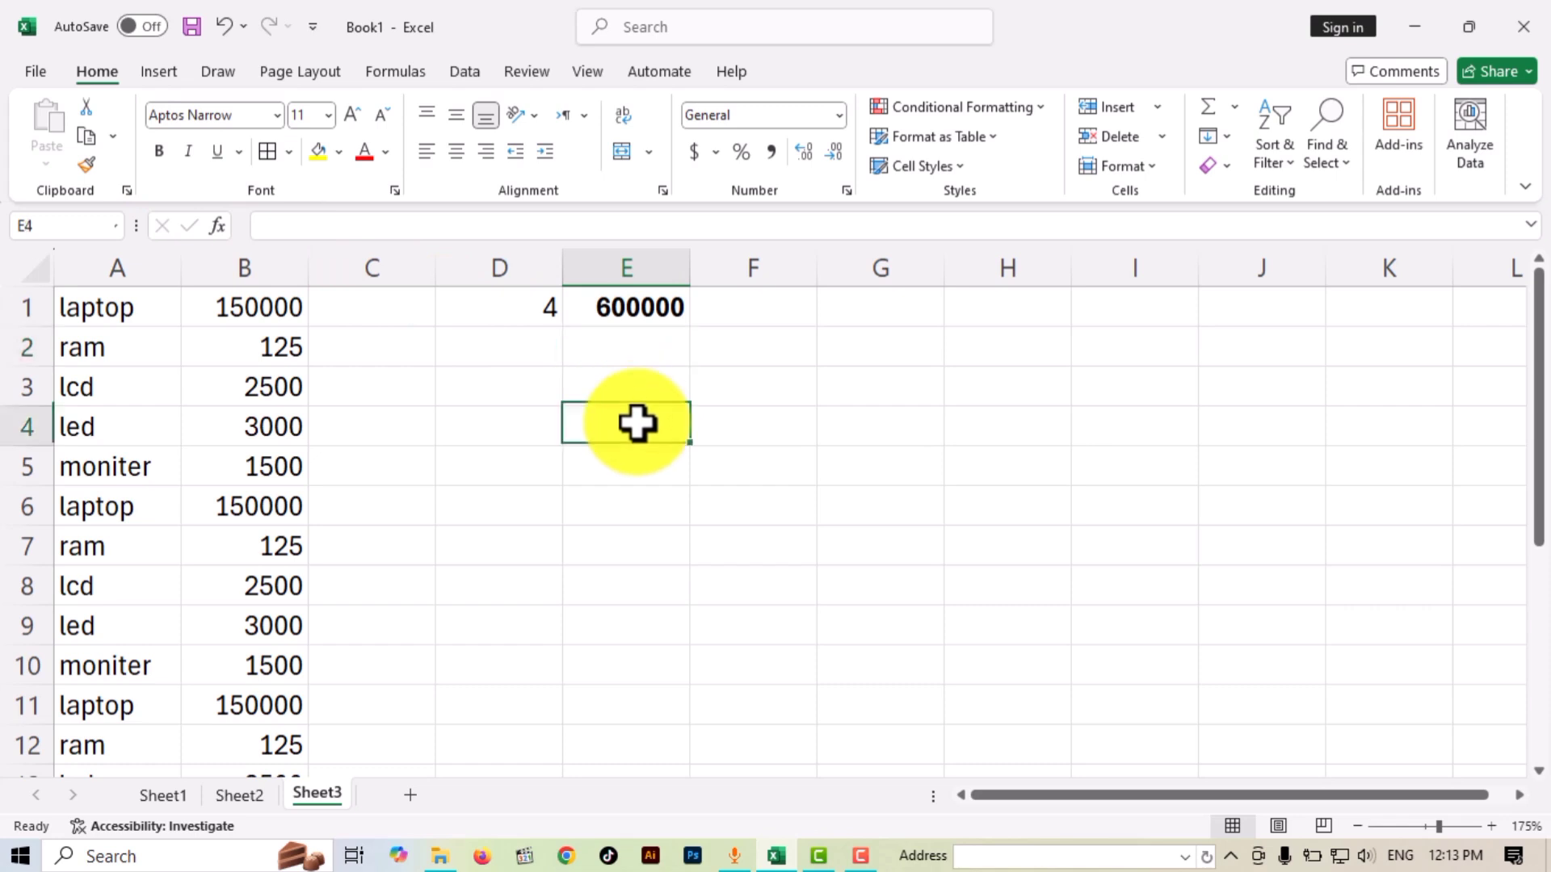
Fill cells D3 and E3 with yellow as the area for a product name and its total.
{"action": "left_click", "coordinate": [519, 405]}
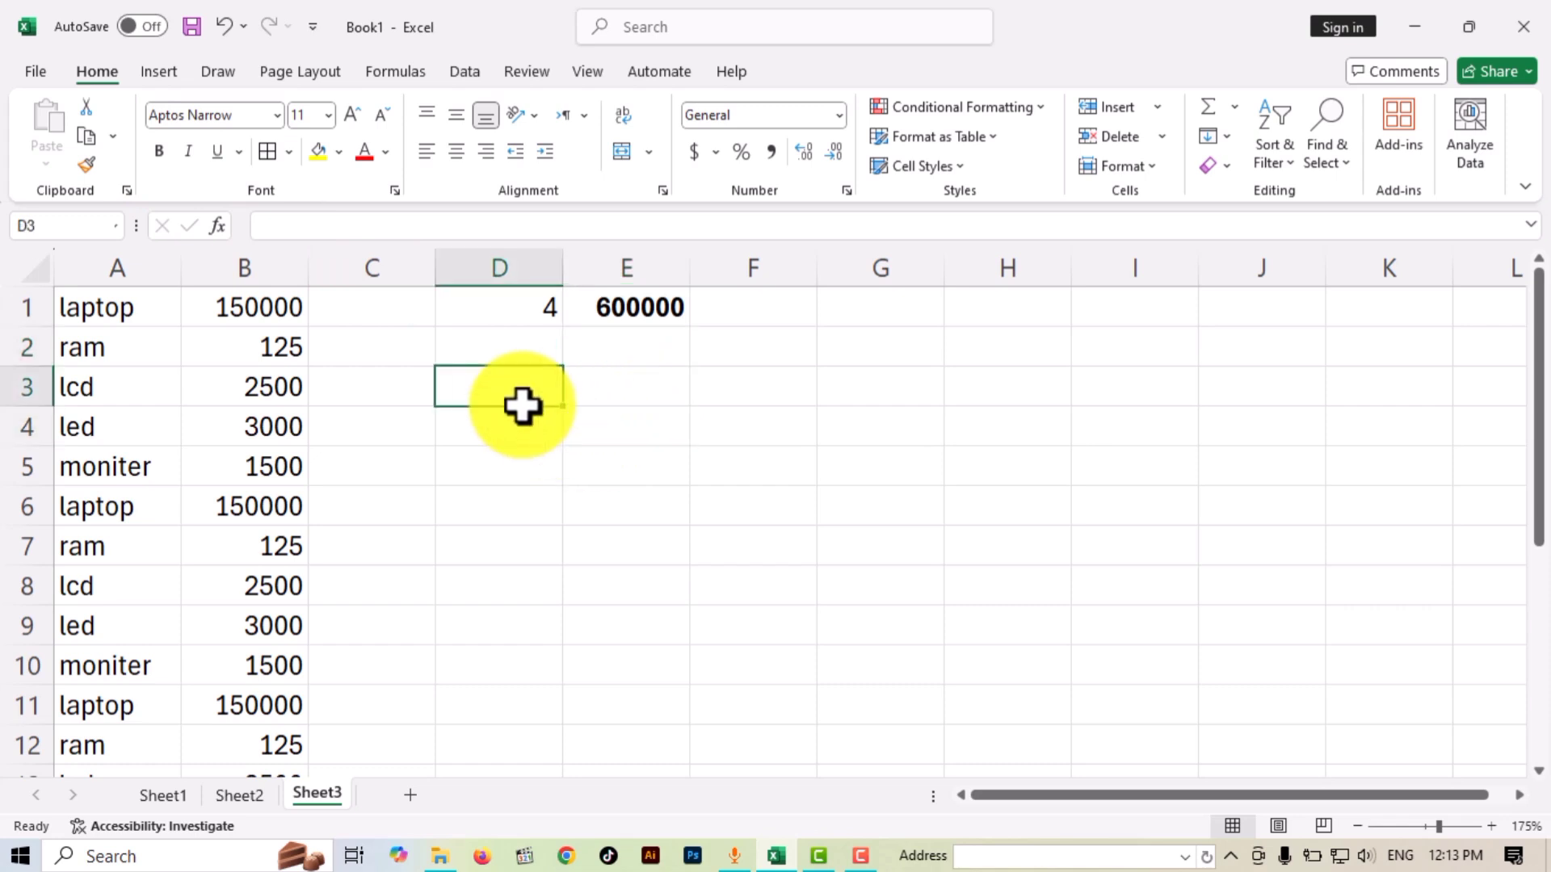
{"action": "left_click", "coordinate": [644, 405]}
{"action": "left_click_drag", "start_coordinate": [509, 387], "coordinate": [644, 395]}
{"action": "left_click", "coordinate": [613, 391]}
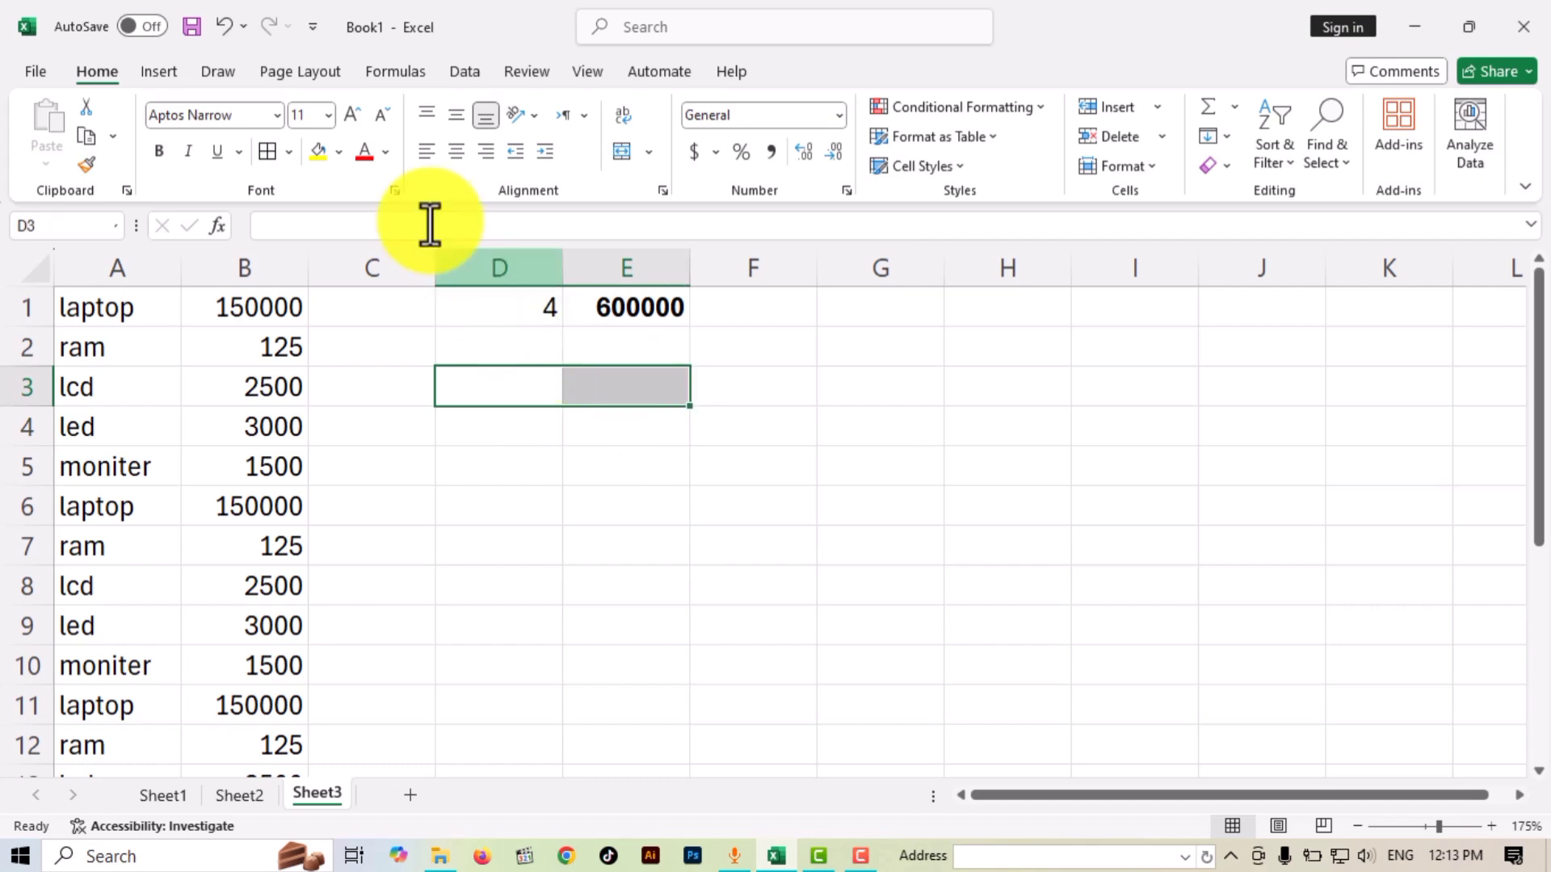
{"action": "left_click", "coordinate": [318, 152]}
{"action": "left_click", "coordinate": [606, 464]}
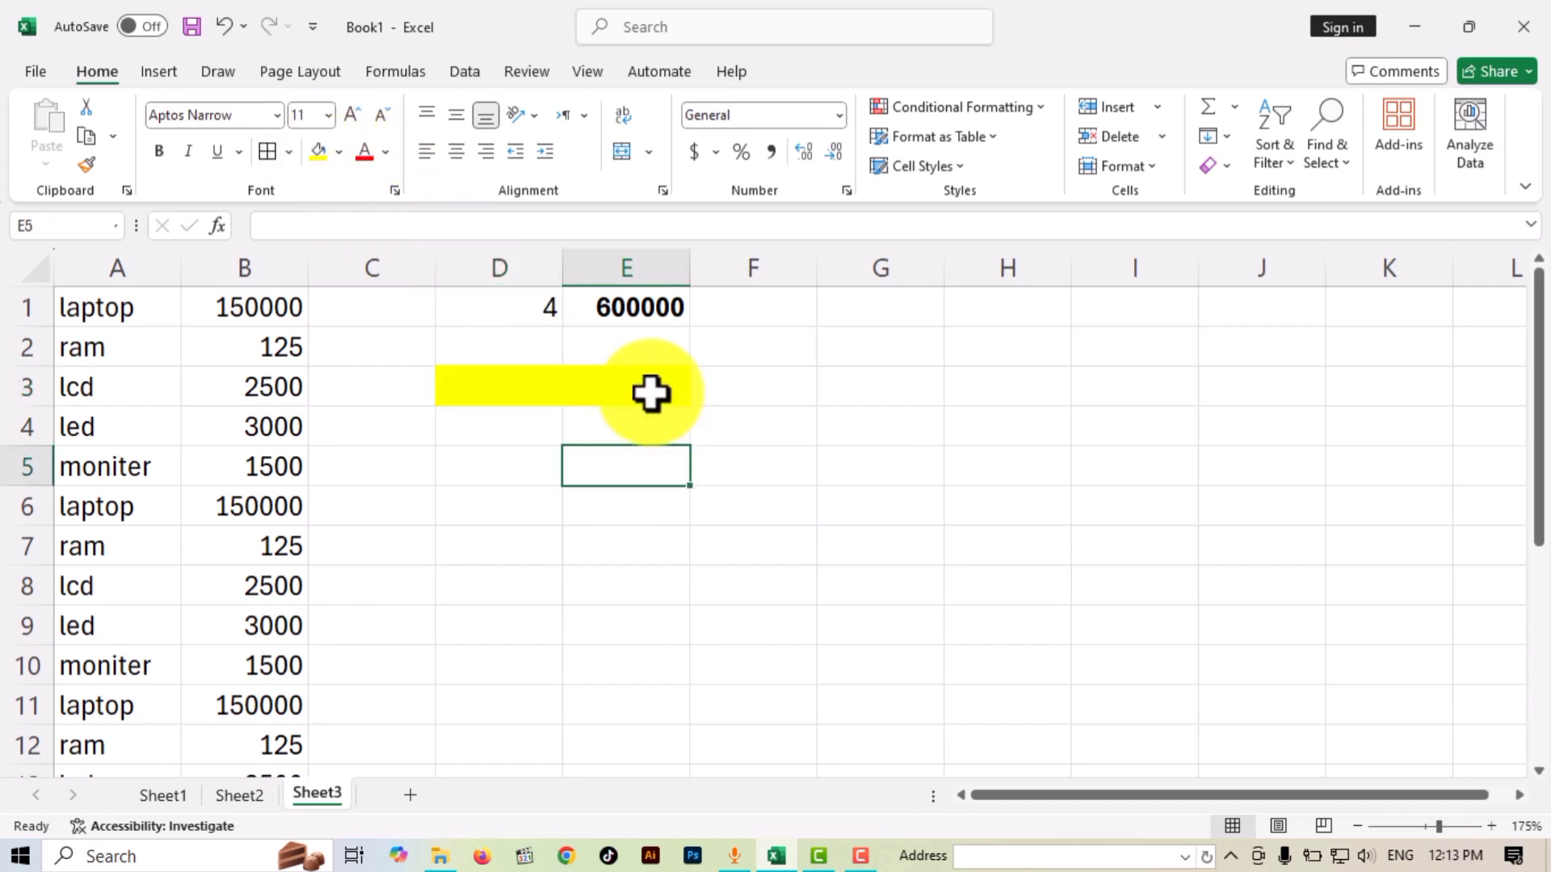
Sum the column B prices of the product named in D3 by entering =SUMIF(A:A,D3,B:B) in cell E3.
{"action": "left_click", "coordinate": [650, 393]}
{"action": "type", "text": "="}
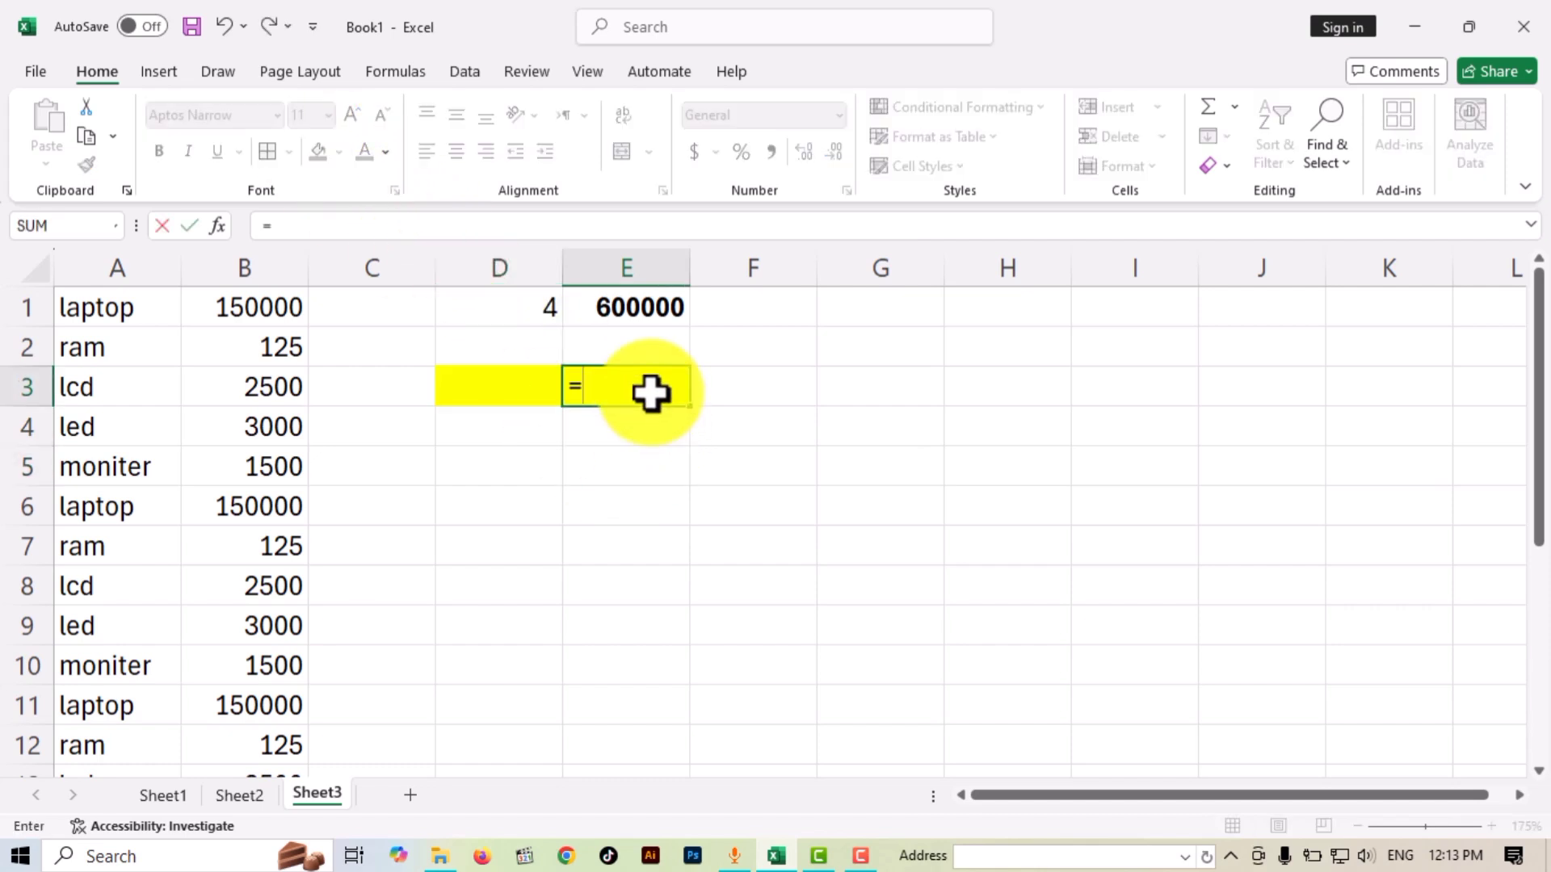
{"action": "type", "text": "sum"}
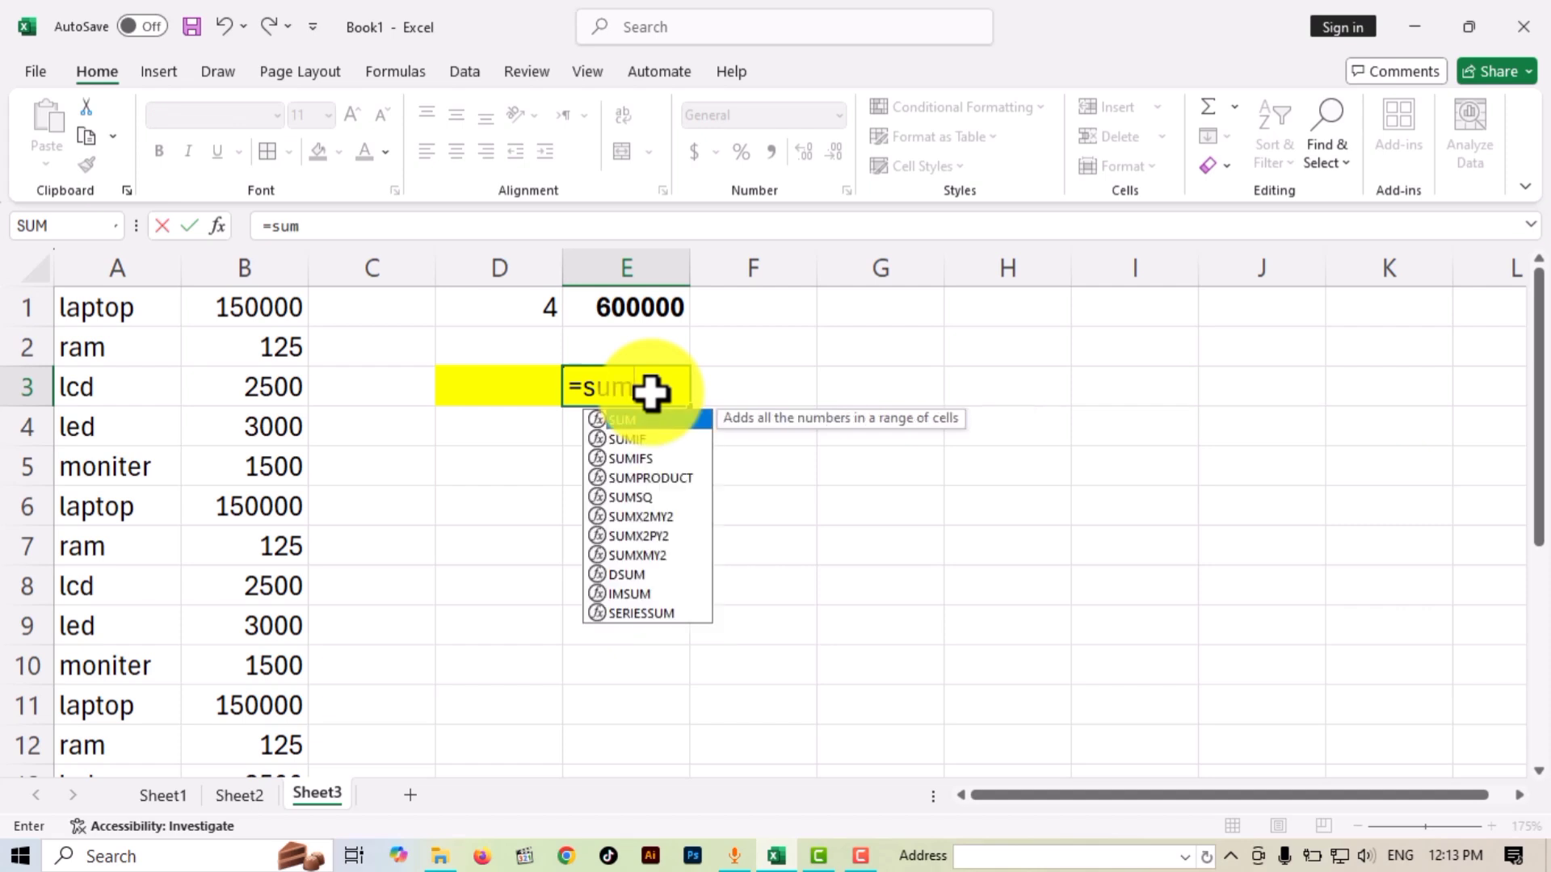
{"action": "type", "text": "if"}
{"action": "key", "text": "Tab"}
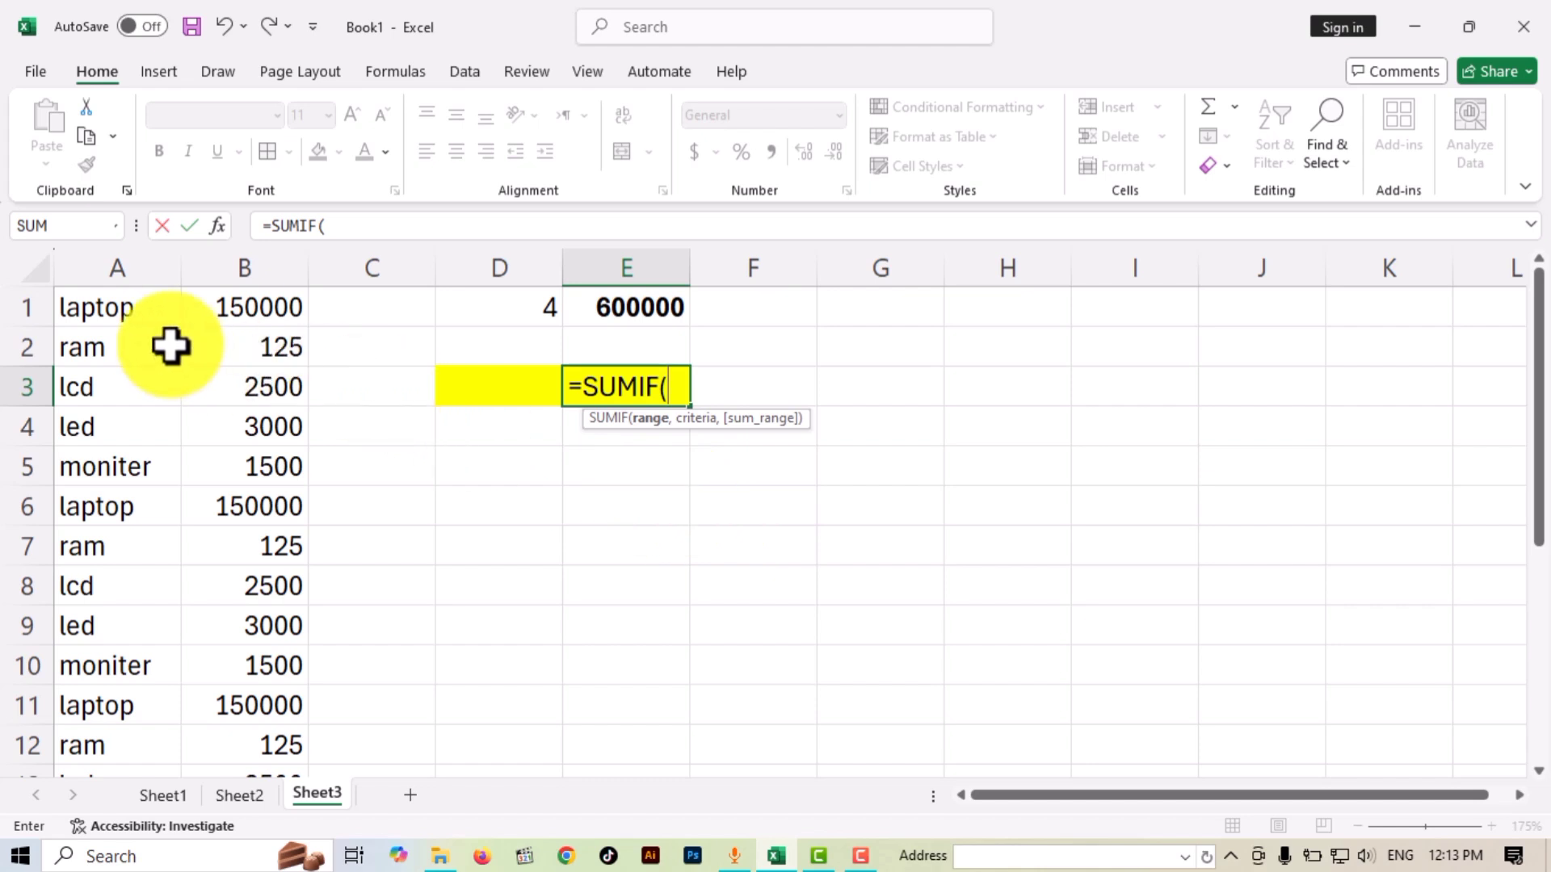
{"action": "left_click", "coordinate": [137, 264]}
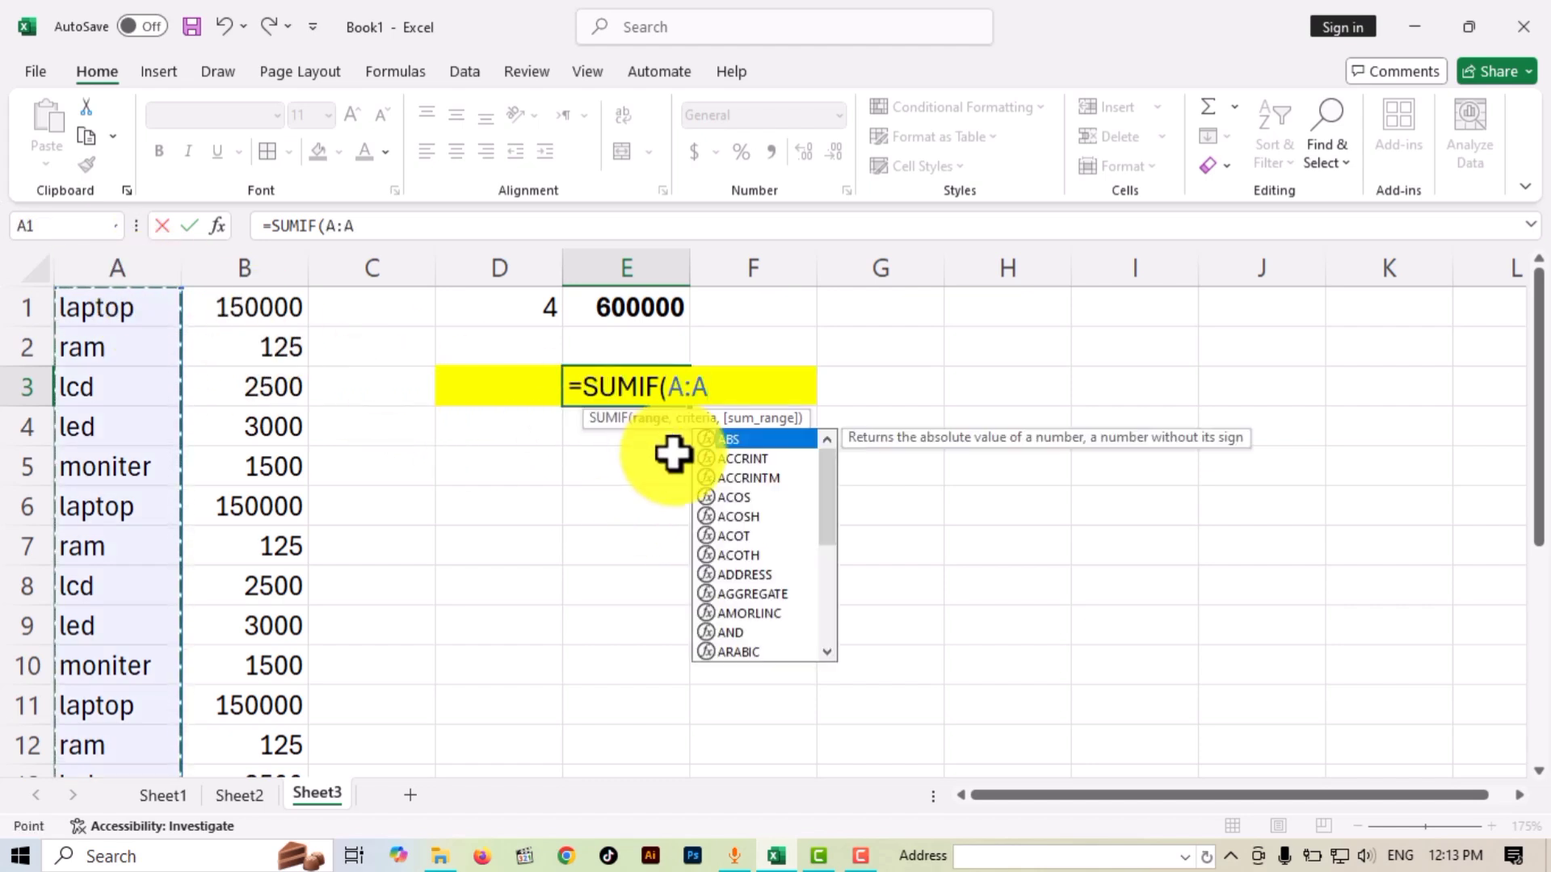
{"action": "type", "text": ","}
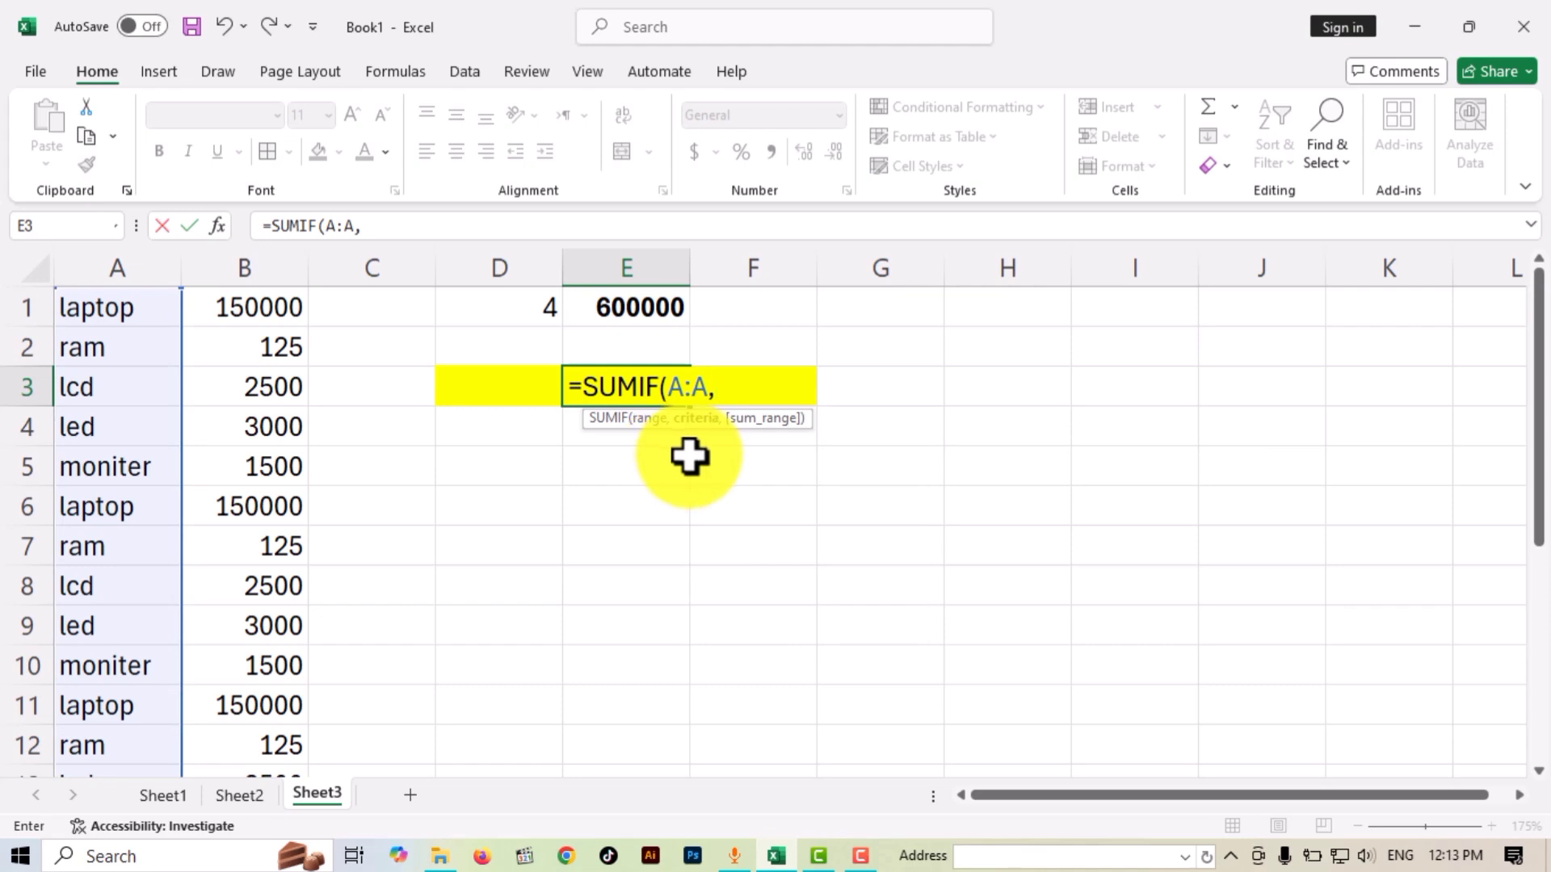
{"action": "left_click", "coordinate": [533, 394]}
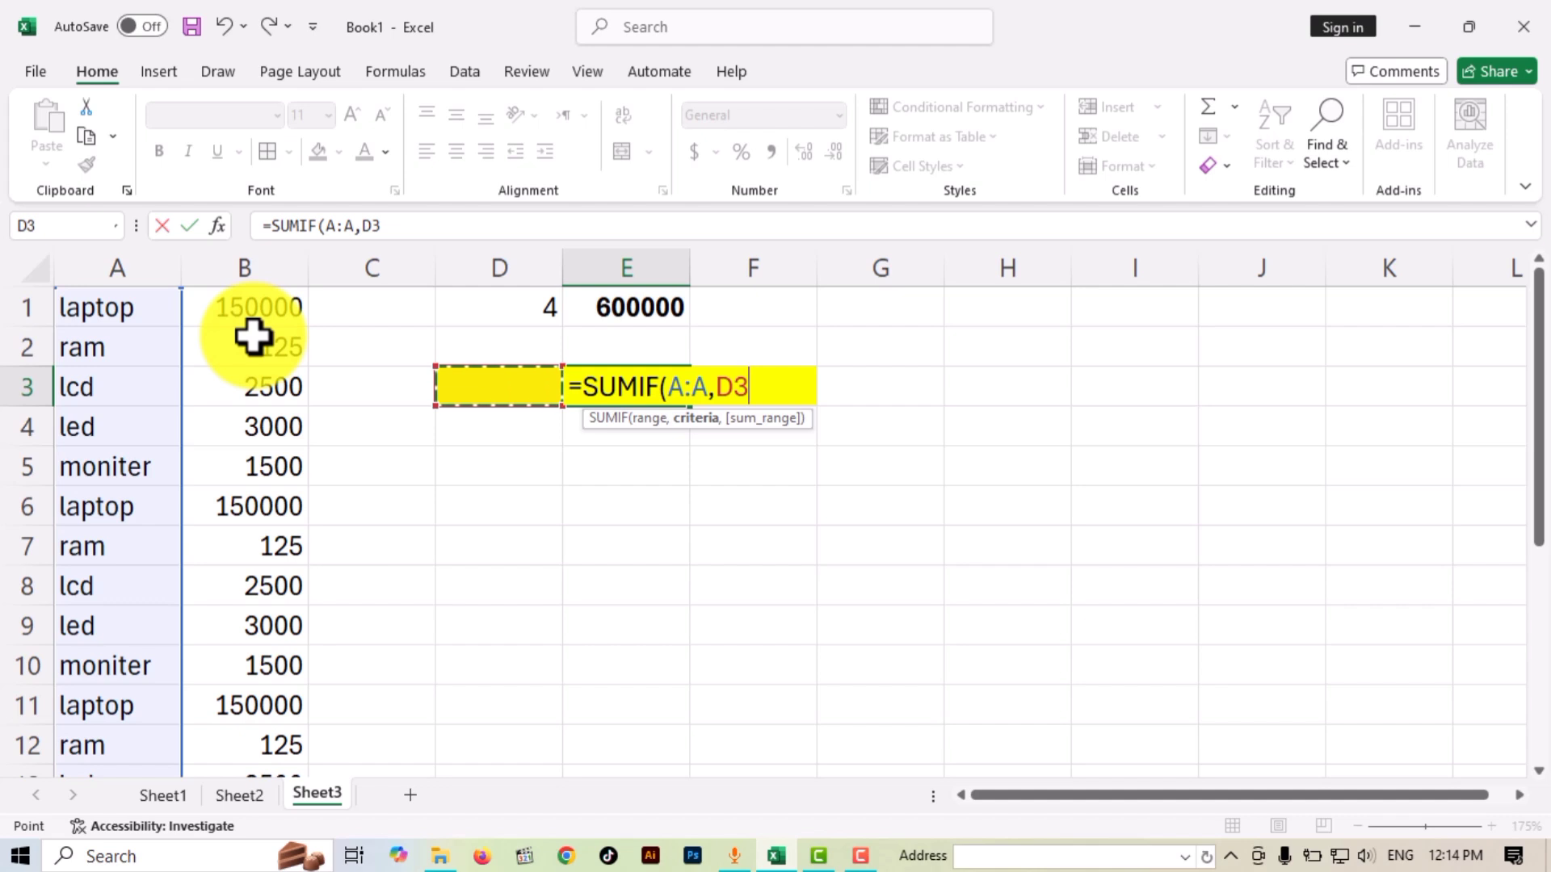
{"action": "type", "text": ","}
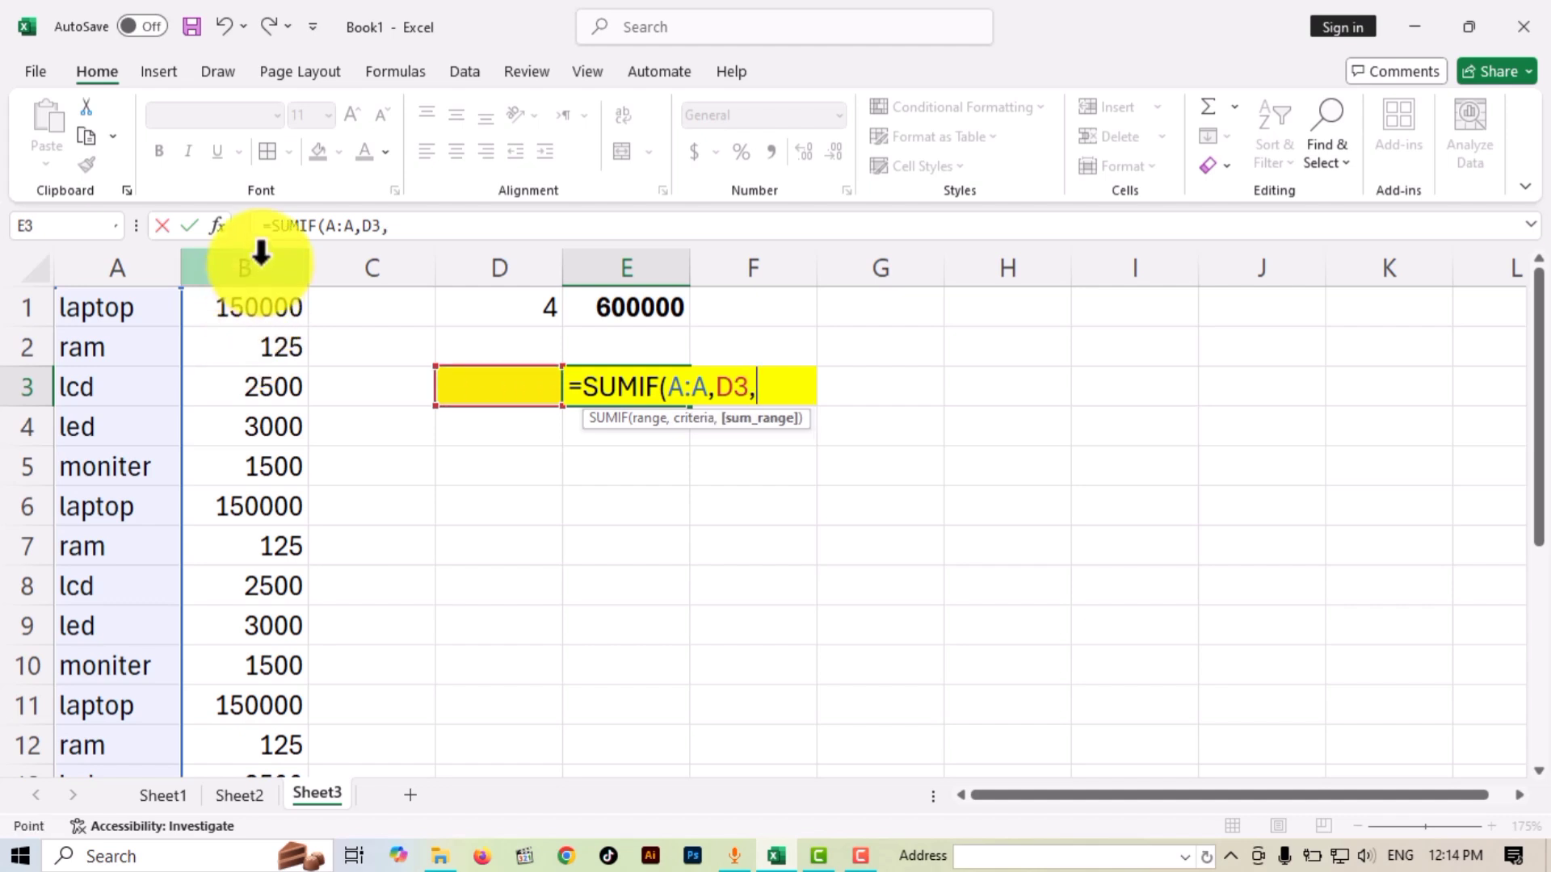
{"action": "left_click", "coordinate": [259, 267]}
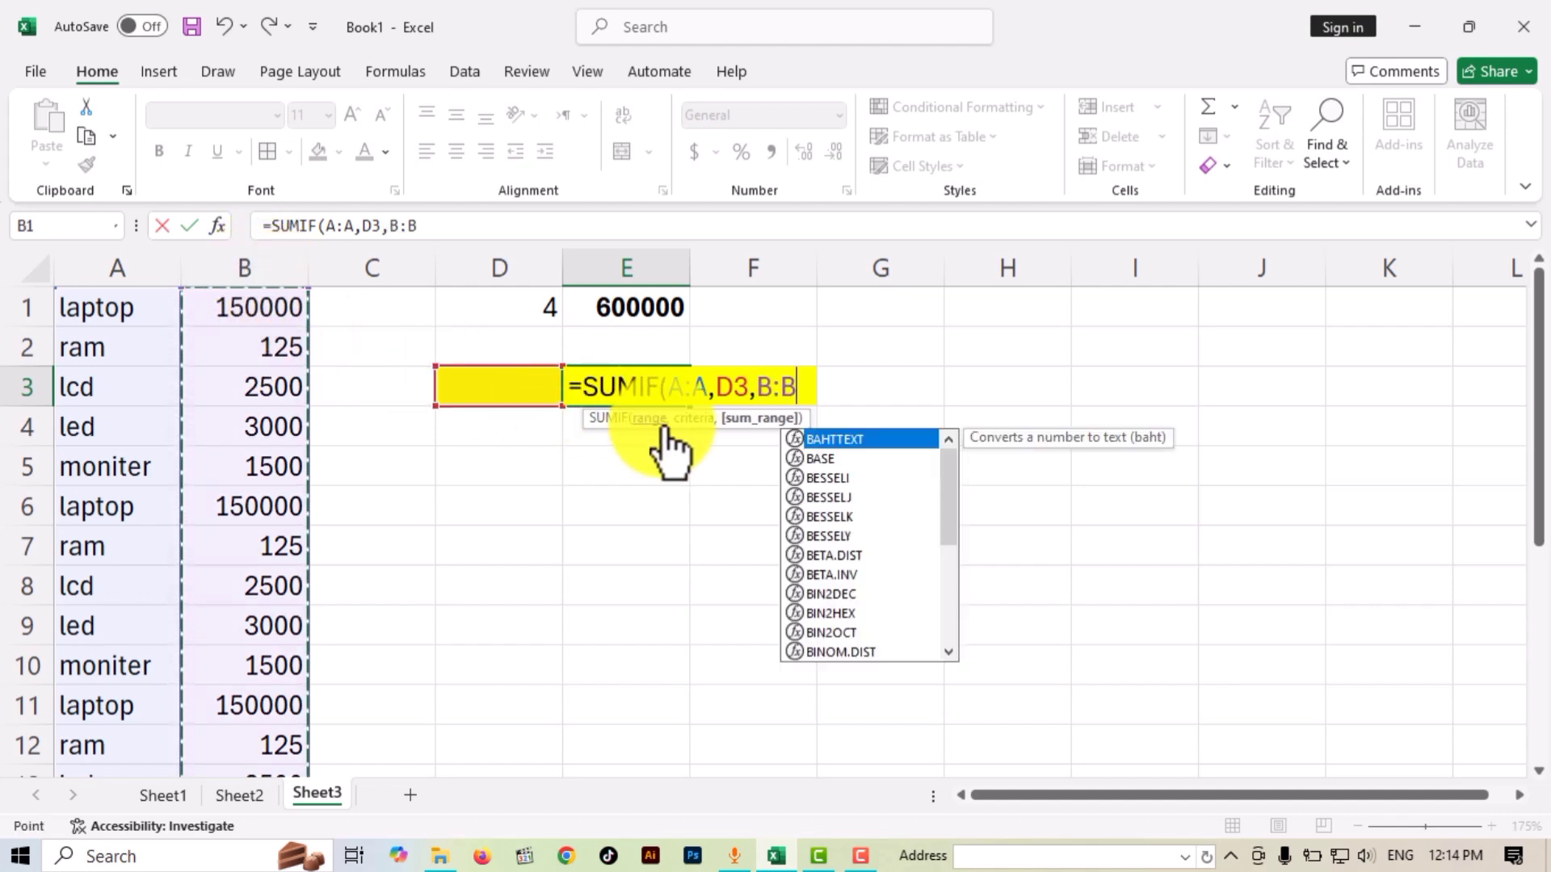
{"action": "key", "text": "Return"}
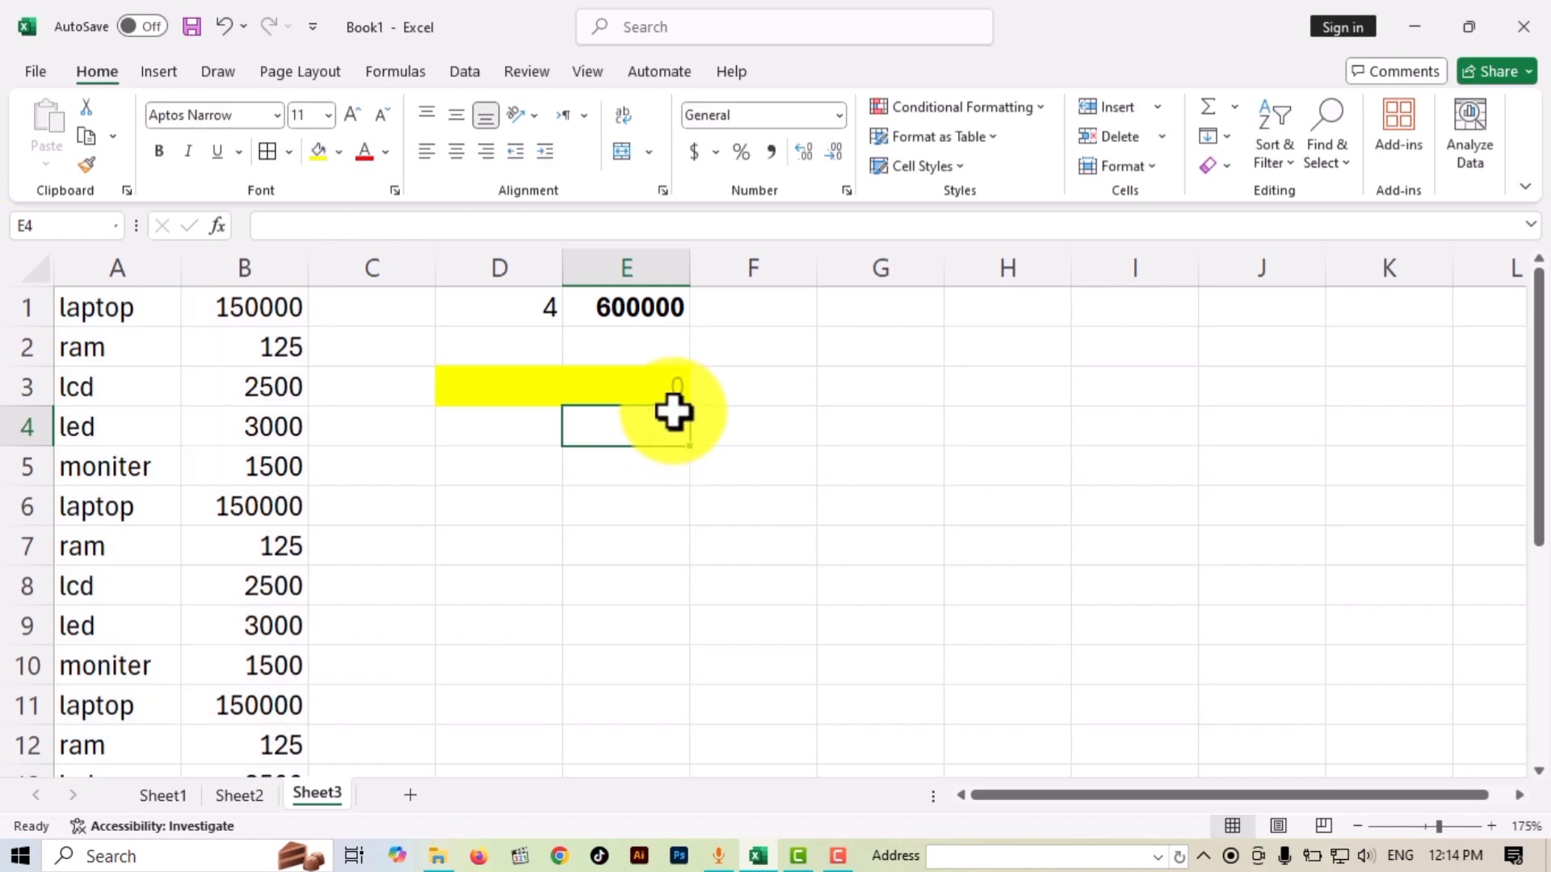
Enter "laptop" in cell D3 as the criterion for the SUMIF formula.
{"action": "left_click", "coordinate": [667, 392]}
{"action": "left_click", "coordinate": [512, 390]}
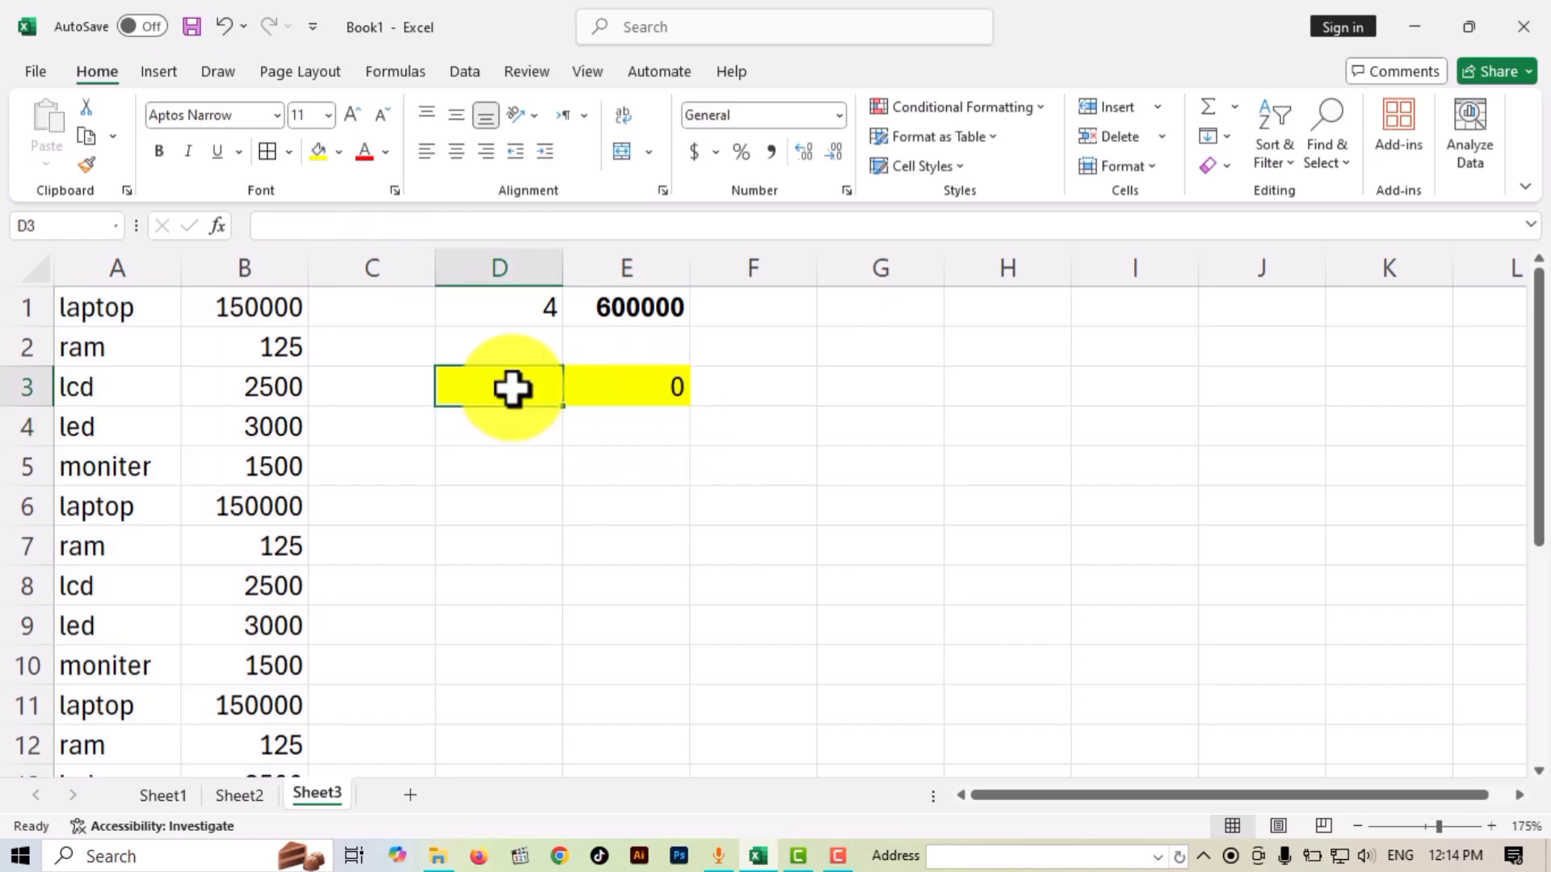
{"action": "type", "text": "lat"}
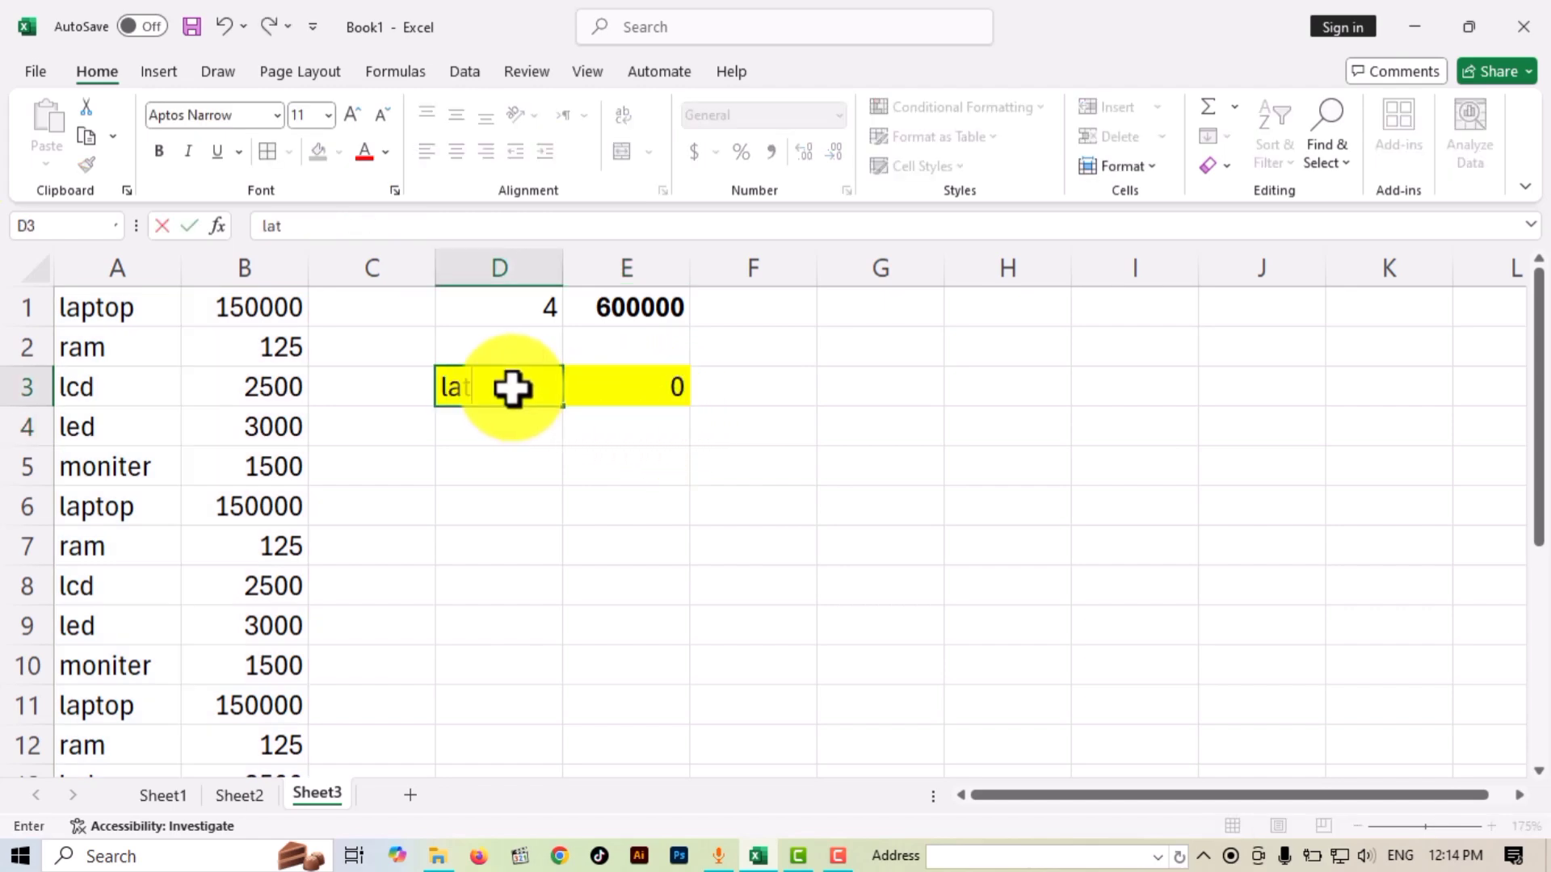
{"action": "type", "text": "op"}
{"action": "key", "text": "Return"}
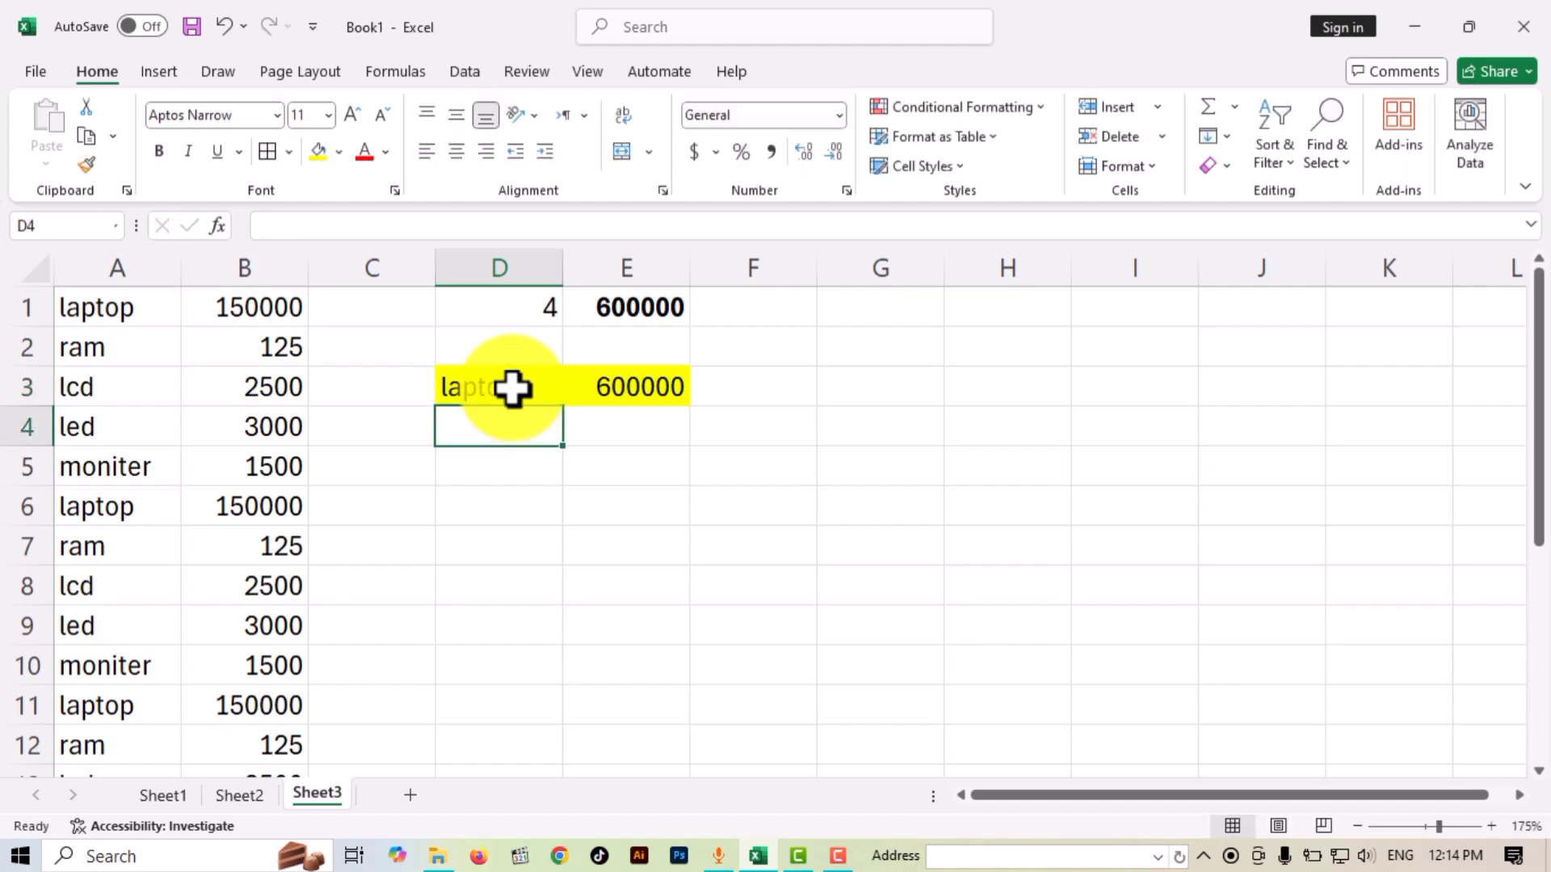
Make the SUMIF total in E3 bold and compare it with the multiplication result in E1.
{"action": "left_click", "coordinate": [648, 388]}
{"action": "left_click", "coordinate": [159, 152]}
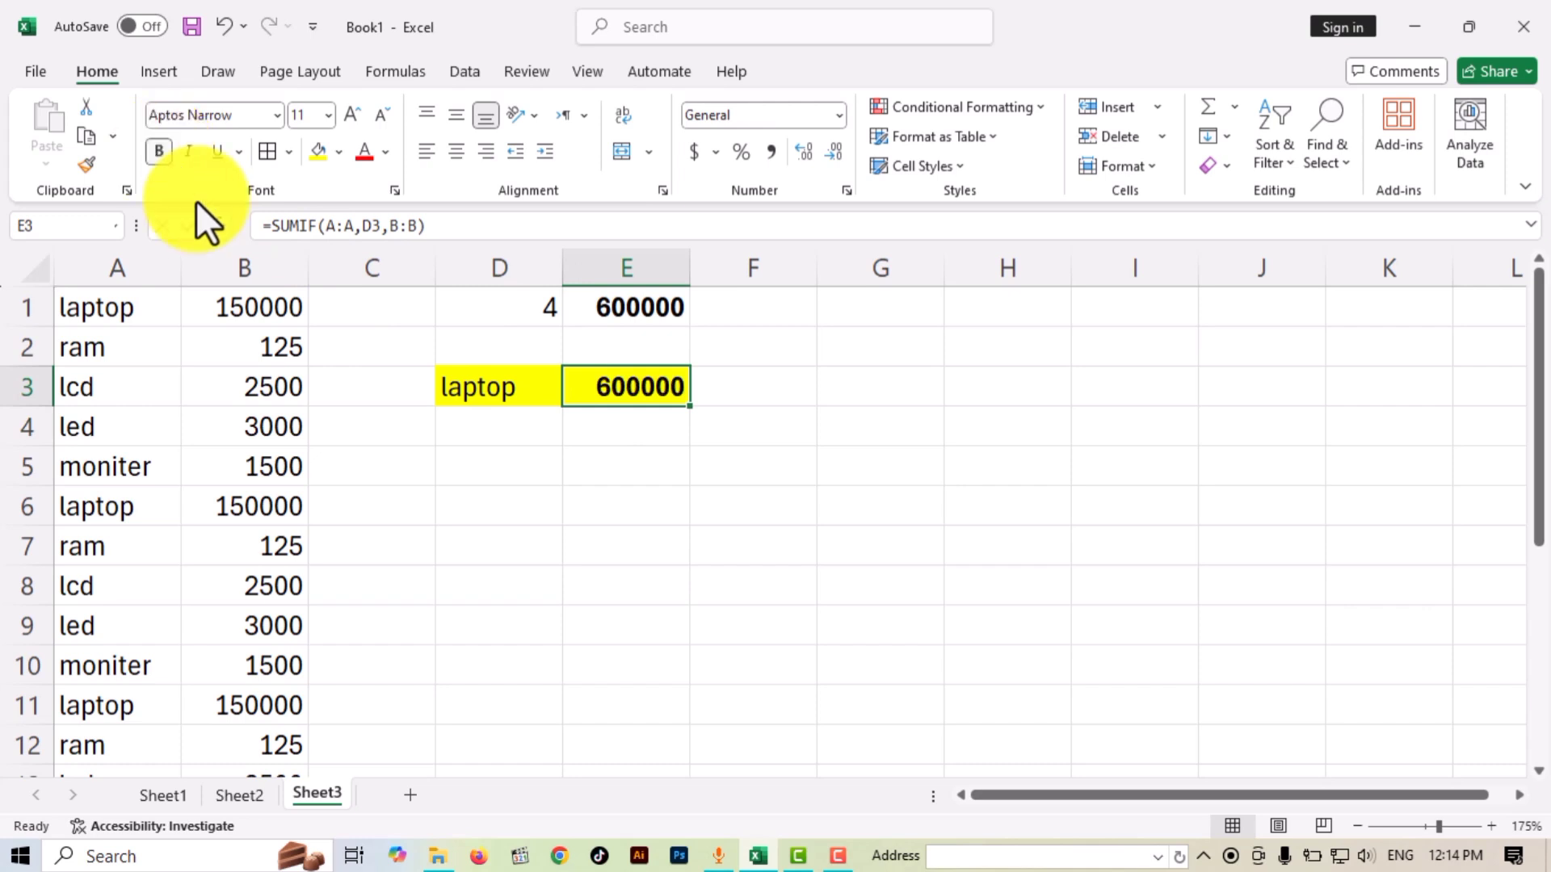
{"action": "left_click", "coordinate": [658, 462]}
{"action": "left_click", "coordinate": [644, 387]}
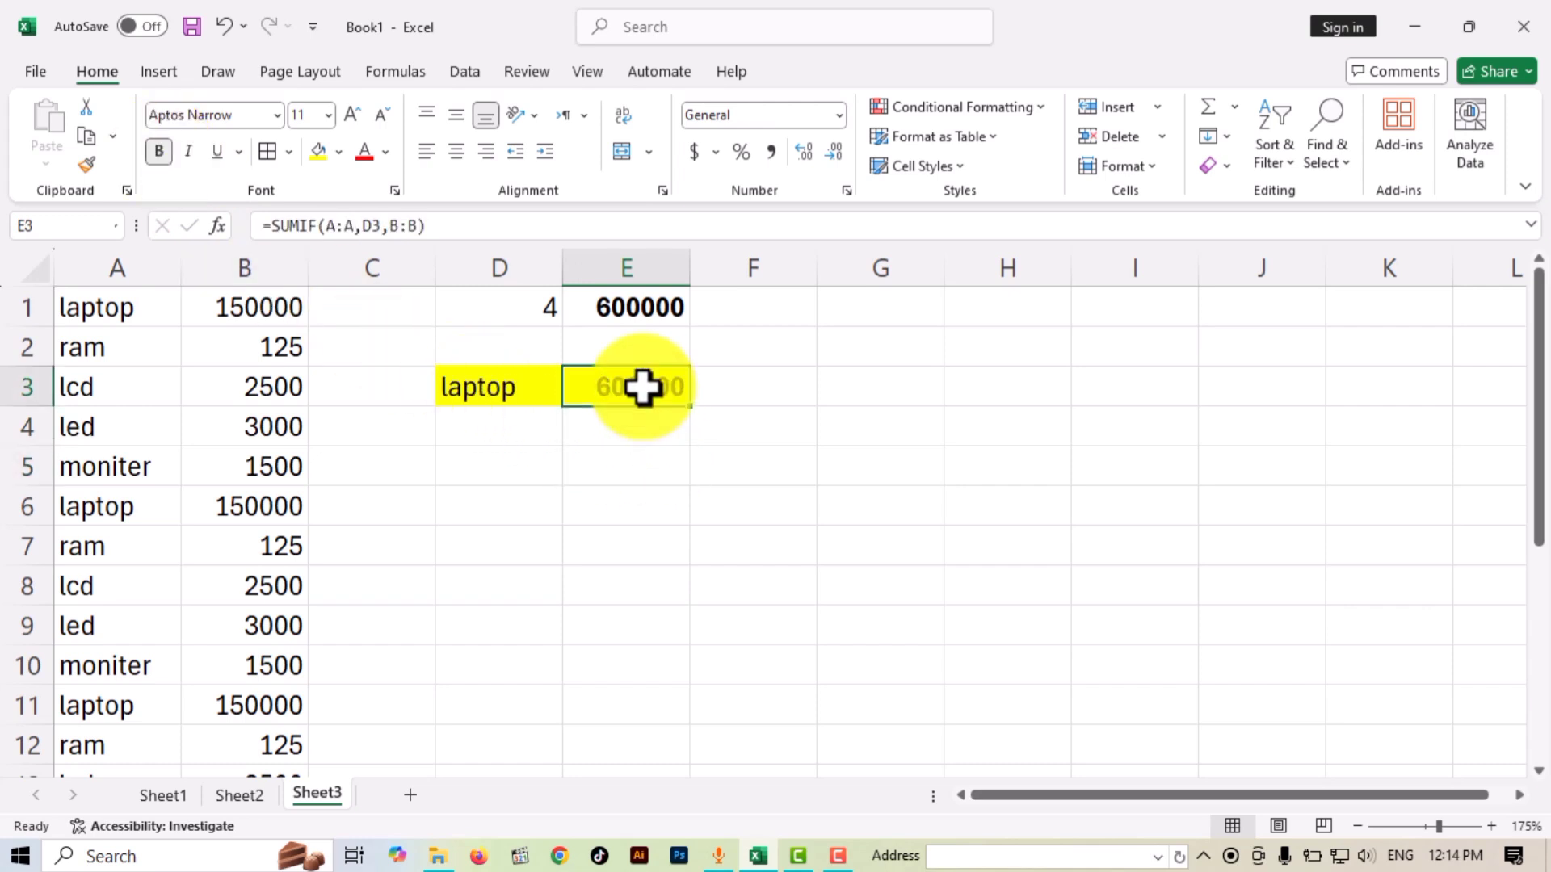
{"action": "left_click", "coordinate": [633, 306]}
{"action": "left_click", "coordinate": [638, 383]}
{"action": "left_click", "coordinate": [635, 311]}
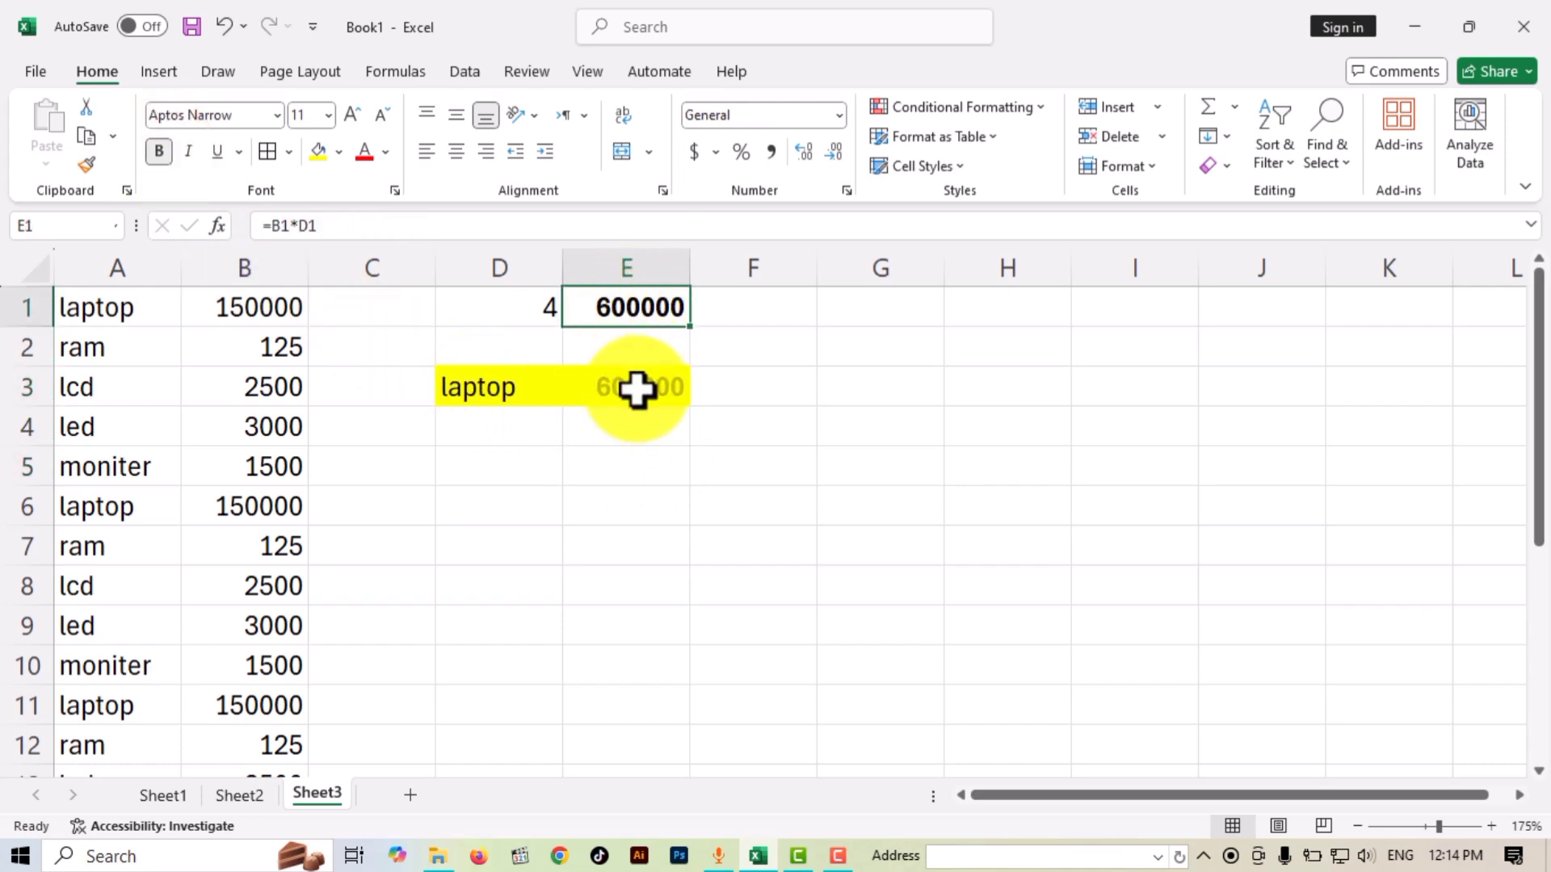
{"action": "left_click", "coordinate": [640, 389]}
{"action": "left_click", "coordinate": [641, 467]}
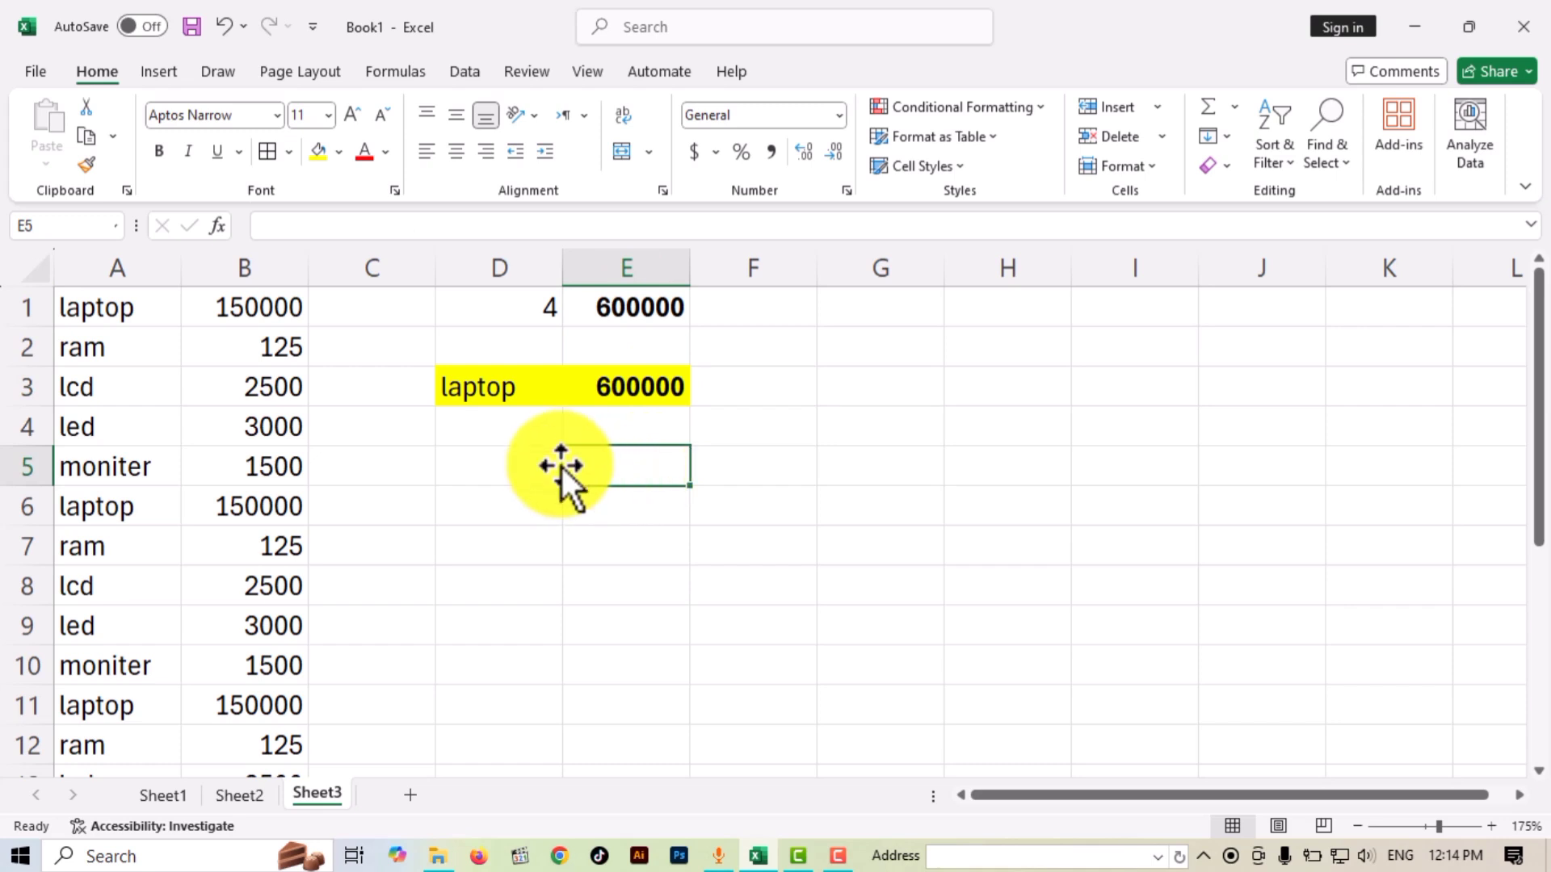
Change the criterion in D3 to "ram" and check the SUMIF total in E3.
{"action": "left_click", "coordinate": [533, 422]}
{"action": "left_click", "coordinate": [518, 394]}
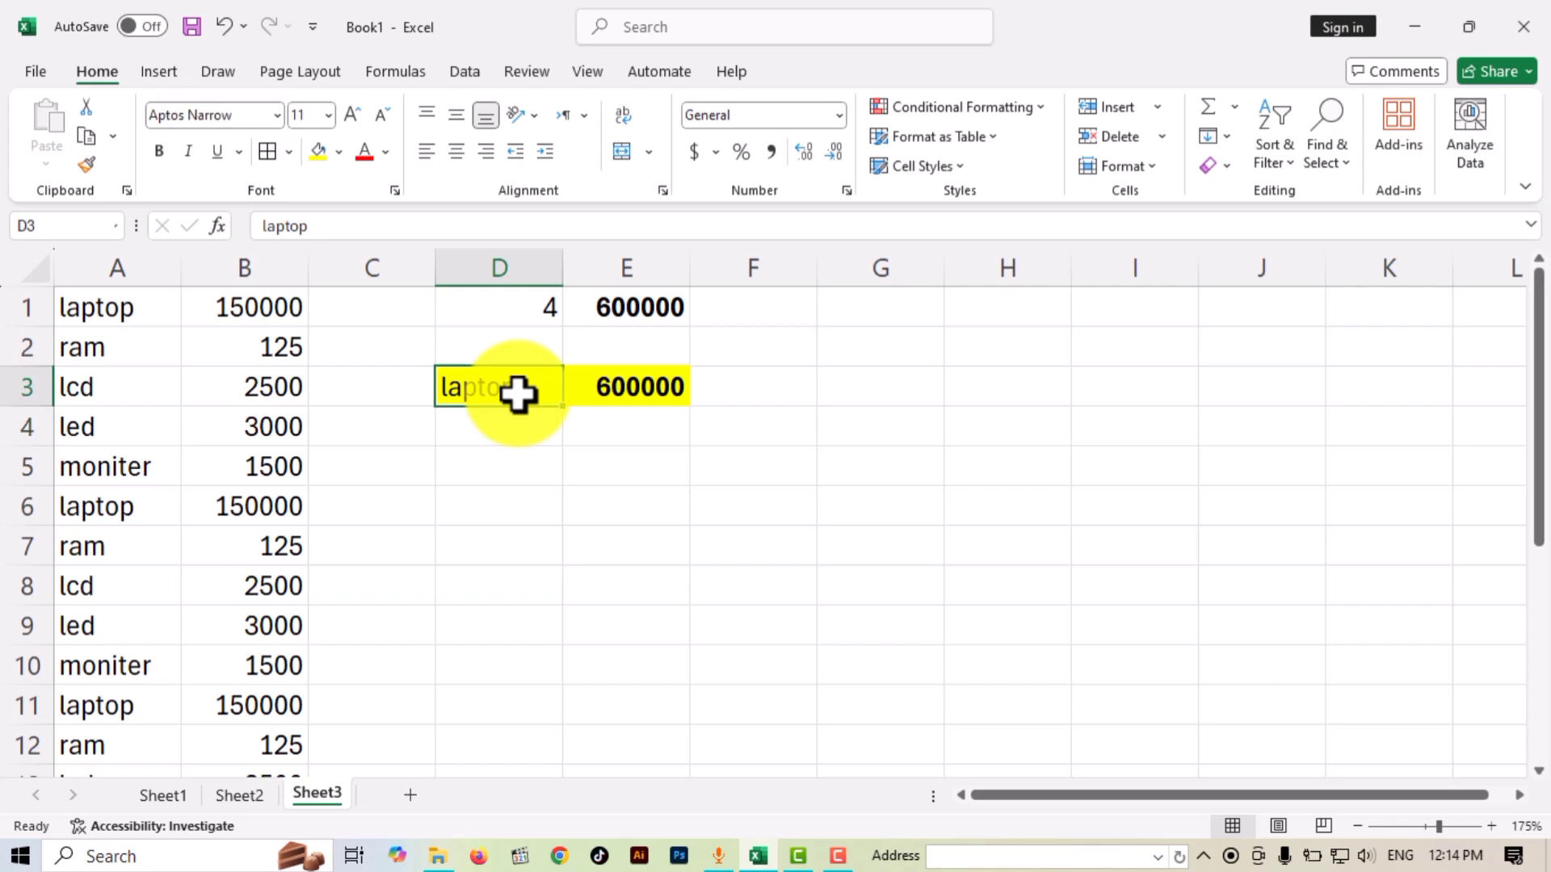
{"action": "type", "text": "ram"}
{"action": "key", "text": "Return"}
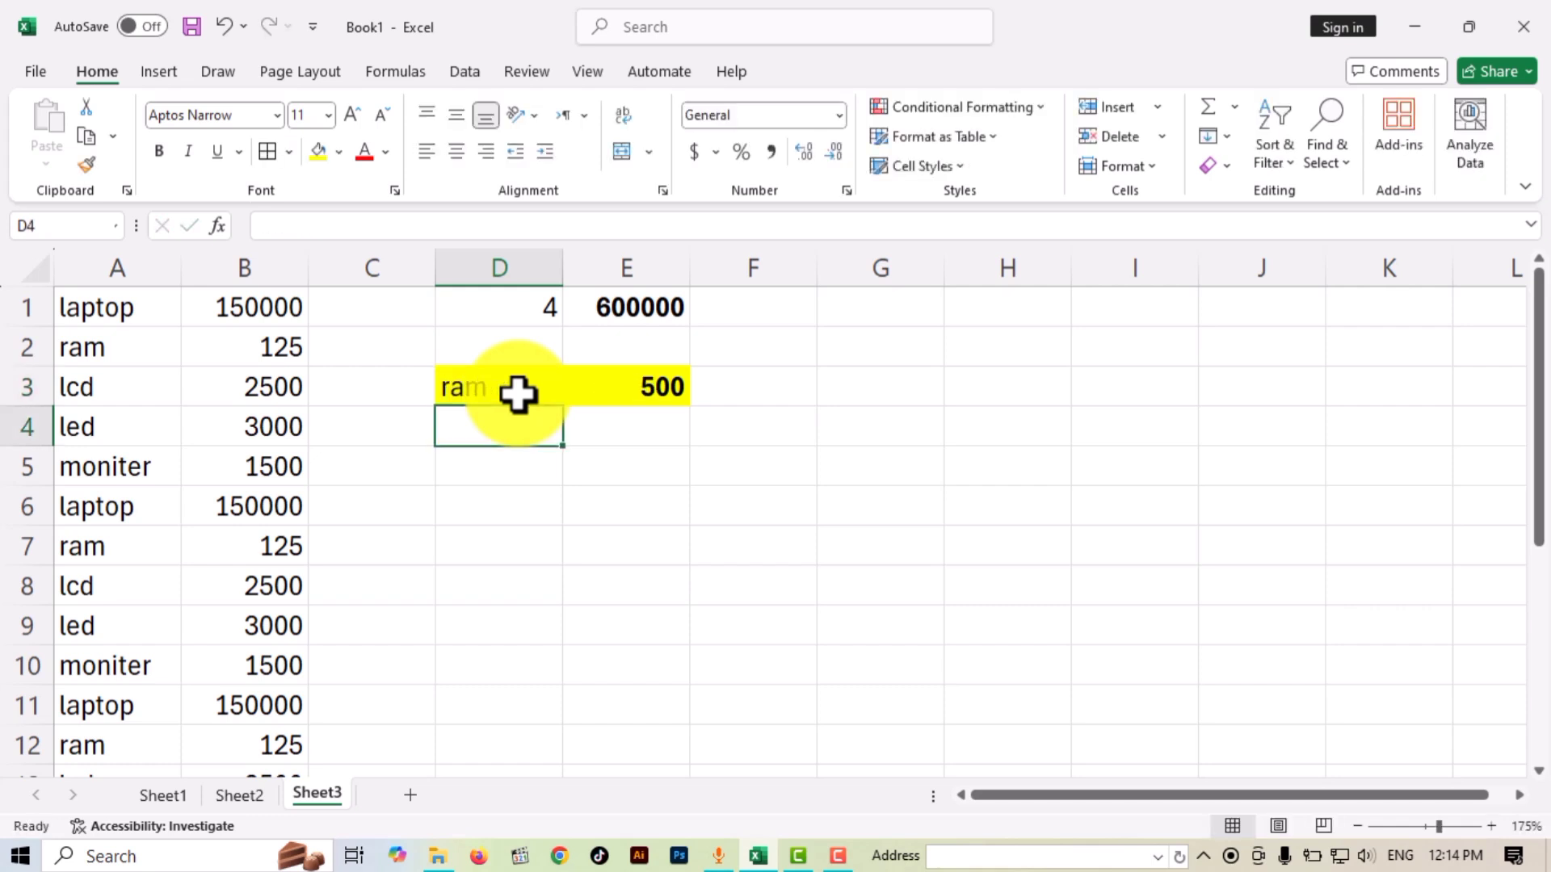
{"action": "left_click", "coordinate": [657, 395]}
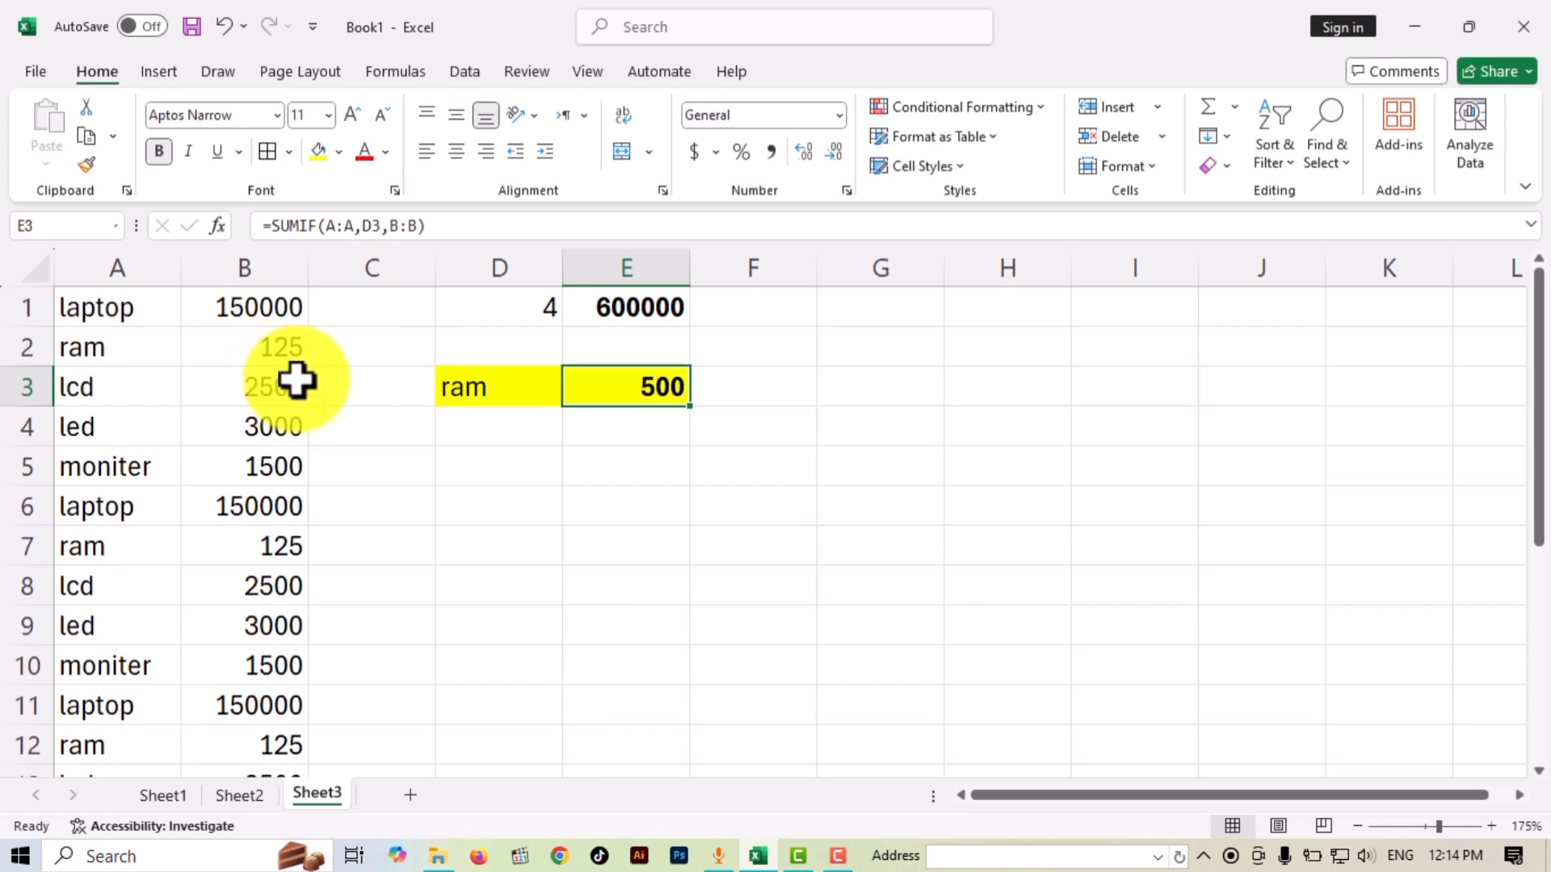
{"action": "left_click", "coordinate": [520, 478]}
{"action": "left_click", "coordinate": [614, 493]}
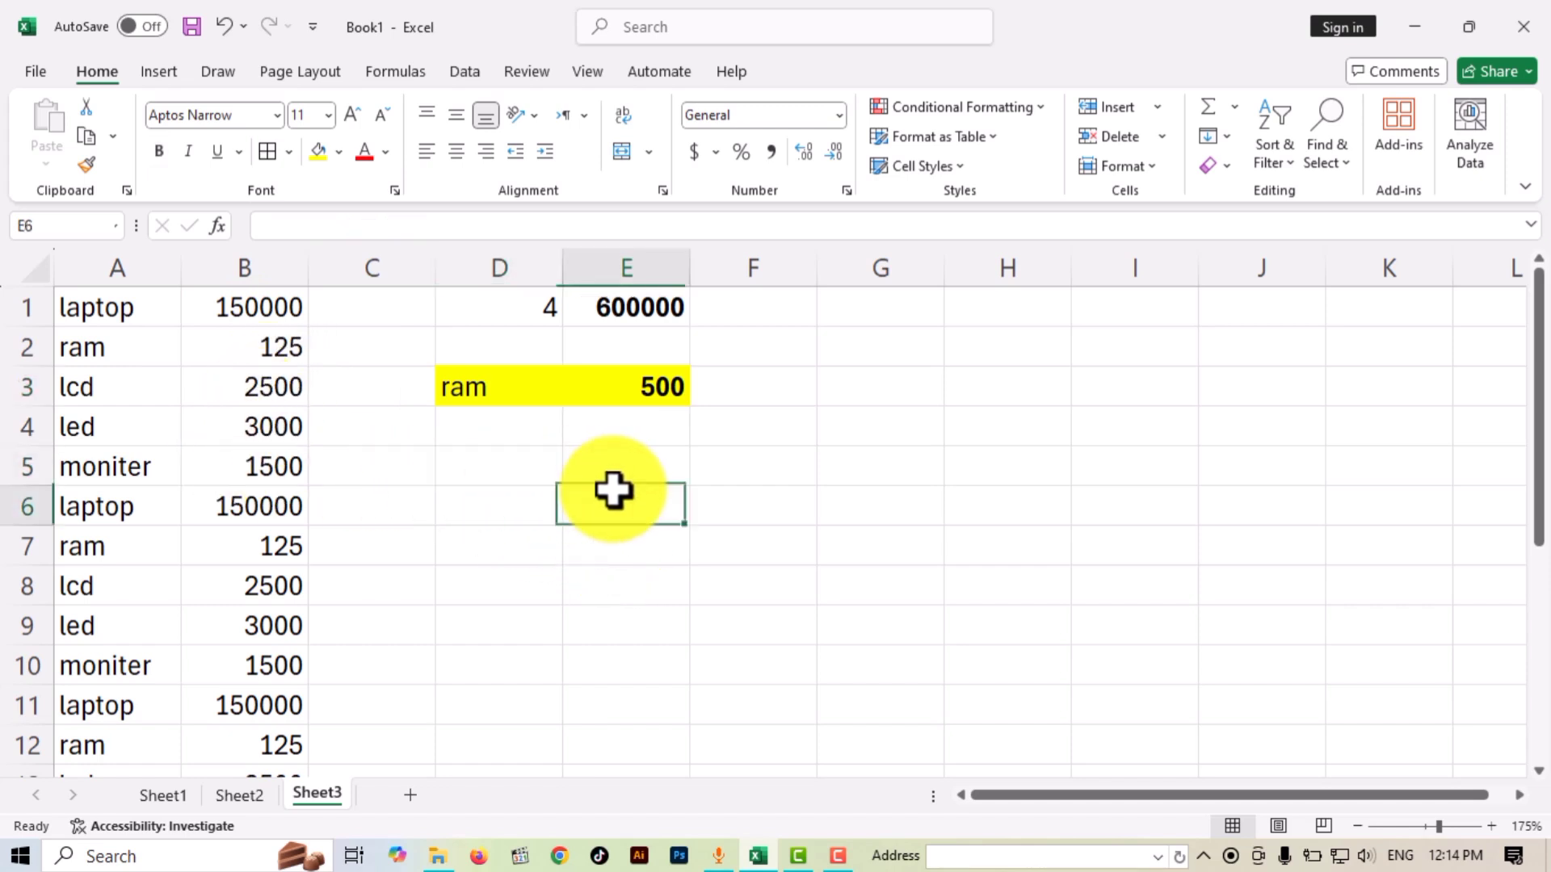
Enter the number 4 in cell E5 as the multiplier for checking the ram total.
{"action": "left_click", "coordinate": [628, 468]}
{"action": "type", "text": "=5"}
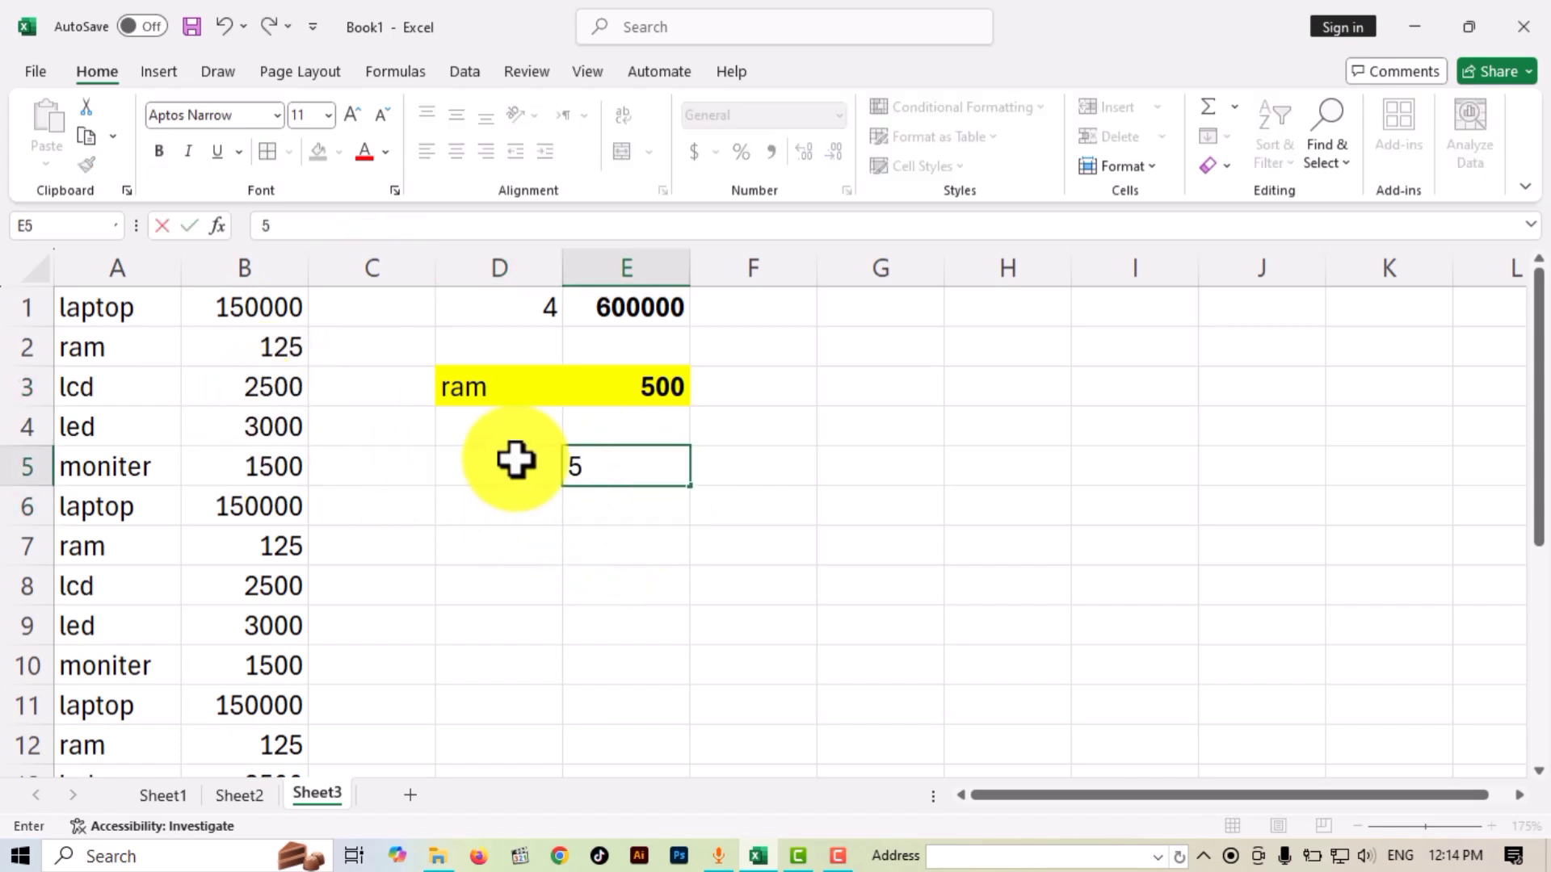
{"action": "left_click", "coordinate": [621, 510]}
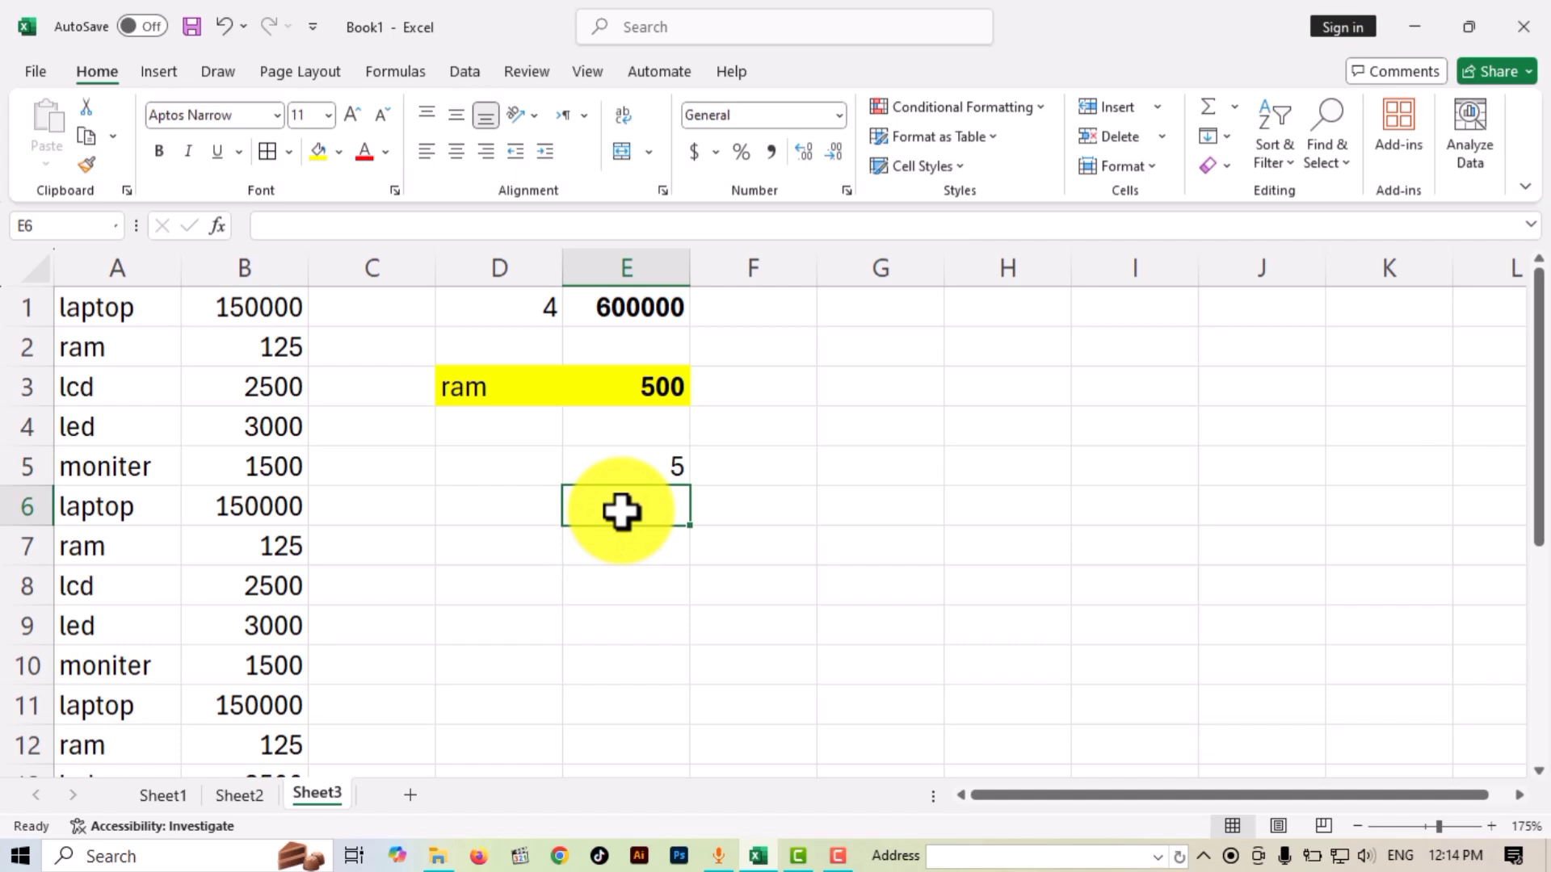
{"action": "left_click", "coordinate": [641, 459]}
{"action": "type", "text": "4"}
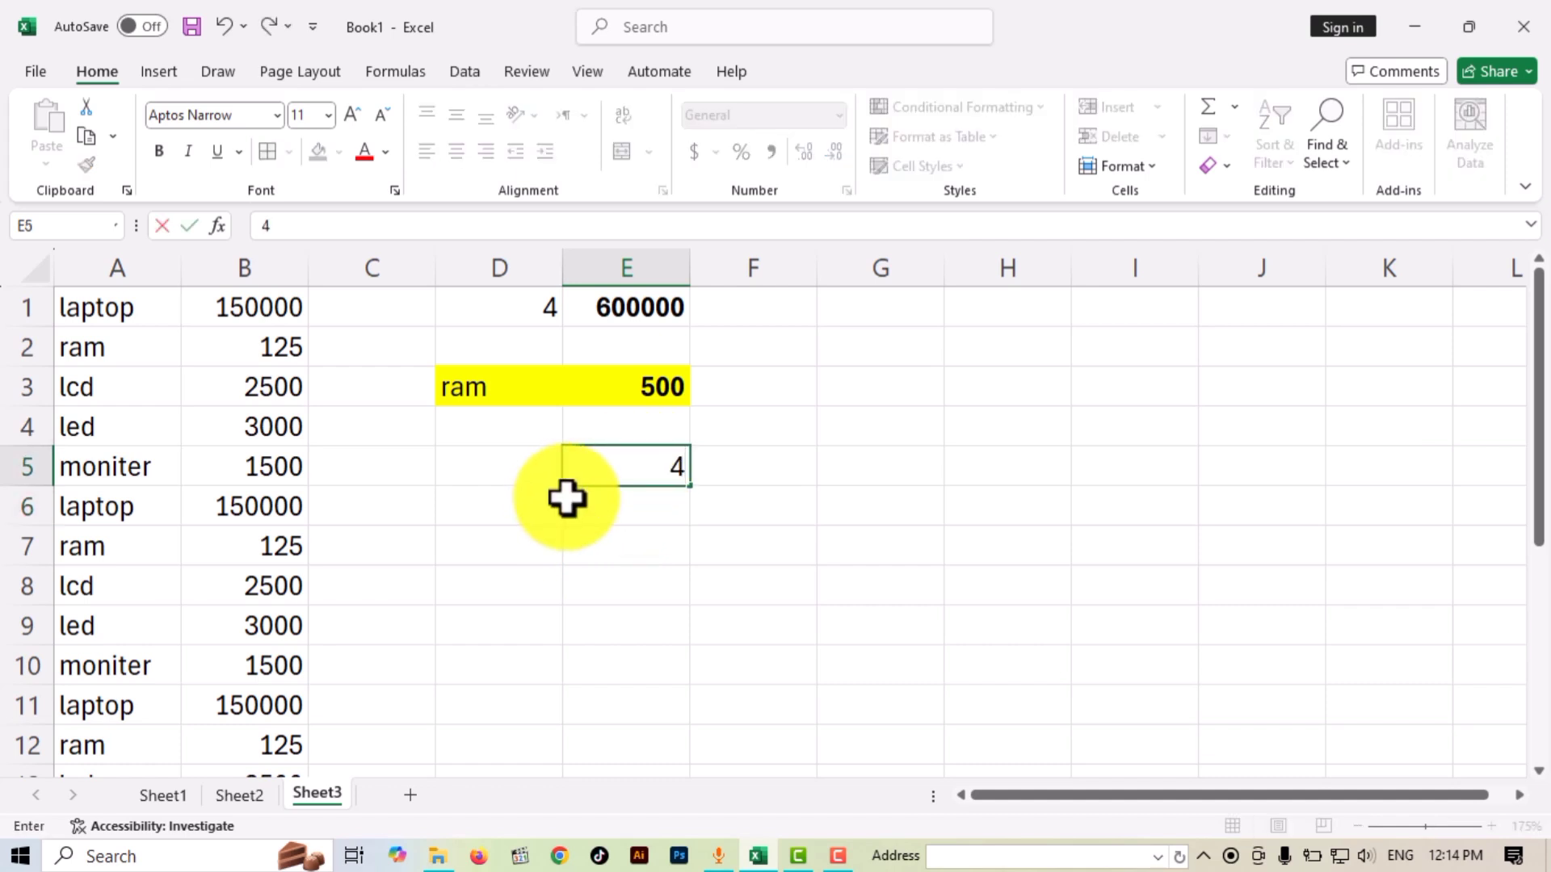
Enter =B2*E5 in cell E6 to multiply the ram price by its count, and make the result bold.
{"action": "left_click", "coordinate": [644, 517]}
{"action": "type", "text": "="}
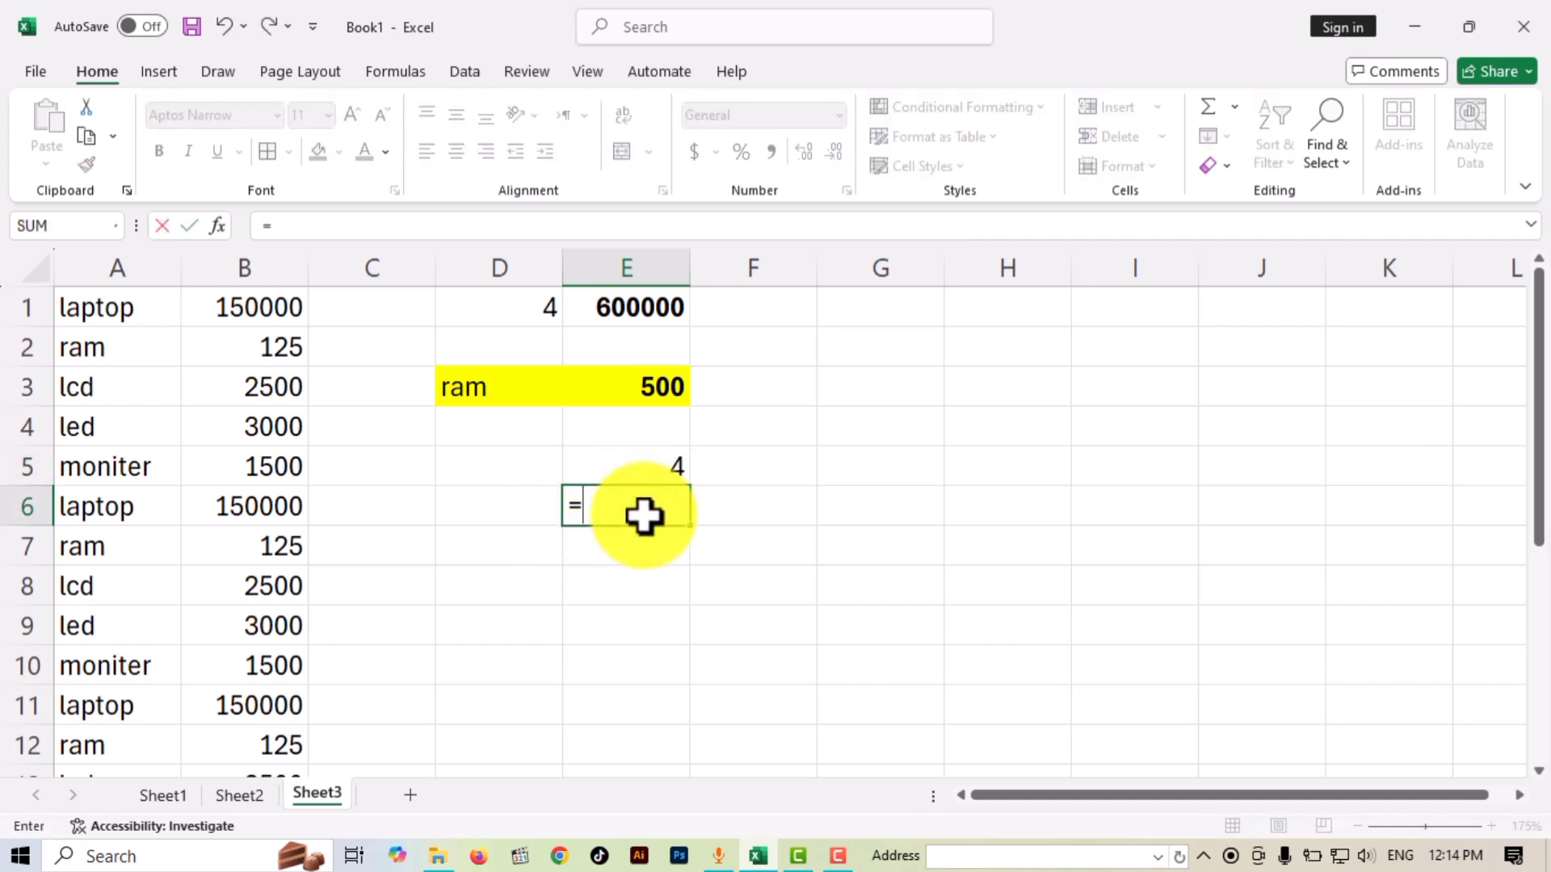
{"action": "left_click", "coordinate": [277, 345]}
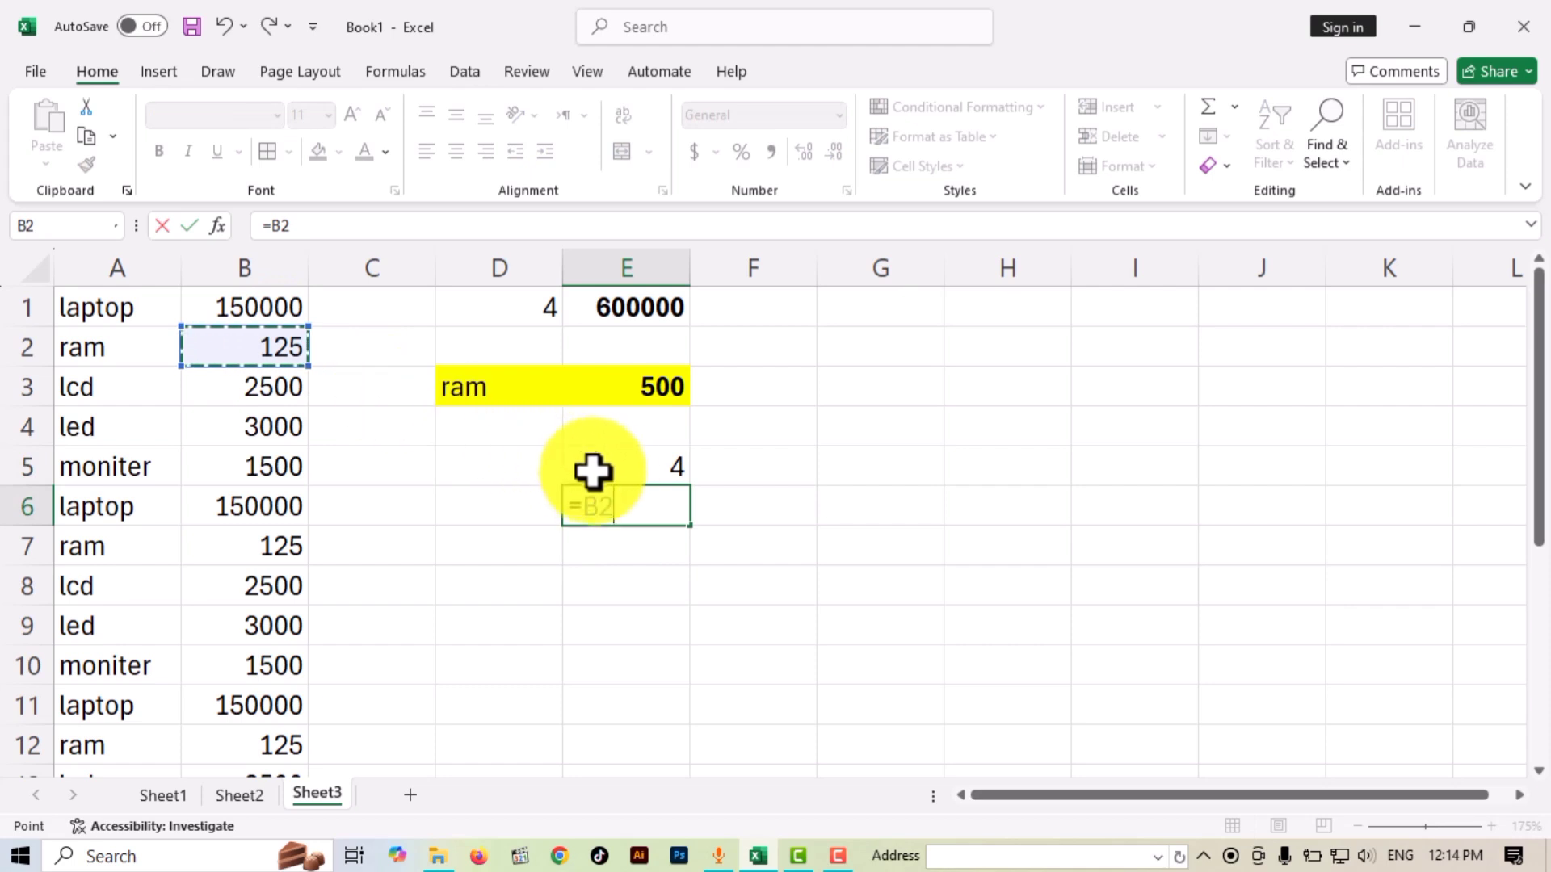
{"action": "type", "text": "*"}
{"action": "left_click", "coordinate": [620, 472]}
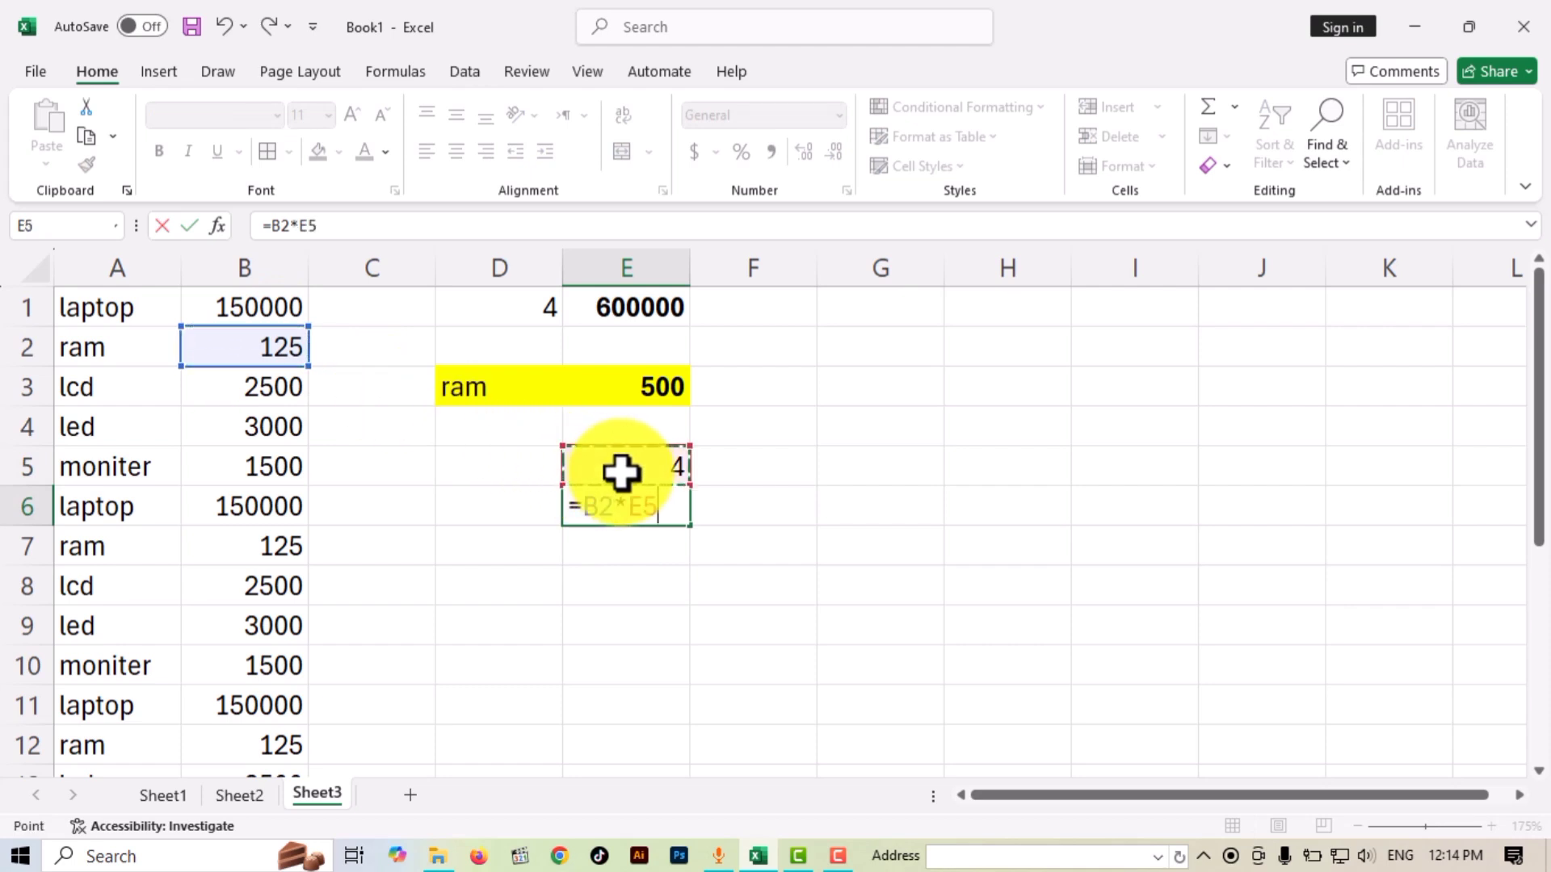
{"action": "key", "text": "Return"}
{"action": "left_click", "coordinate": [658, 508]}
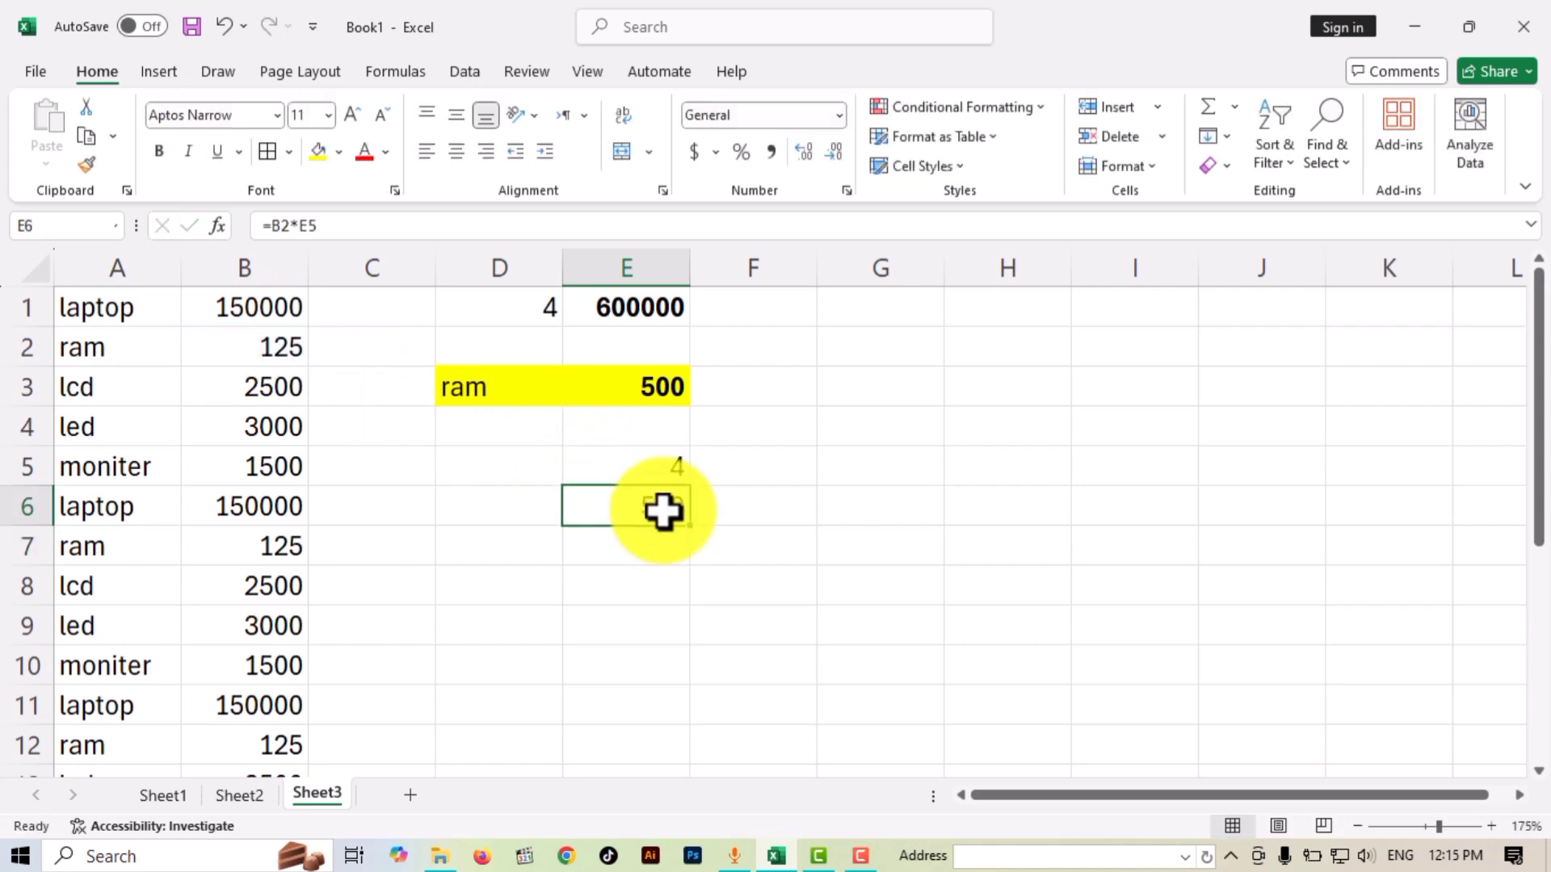
{"action": "left_click", "coordinate": [155, 153]}
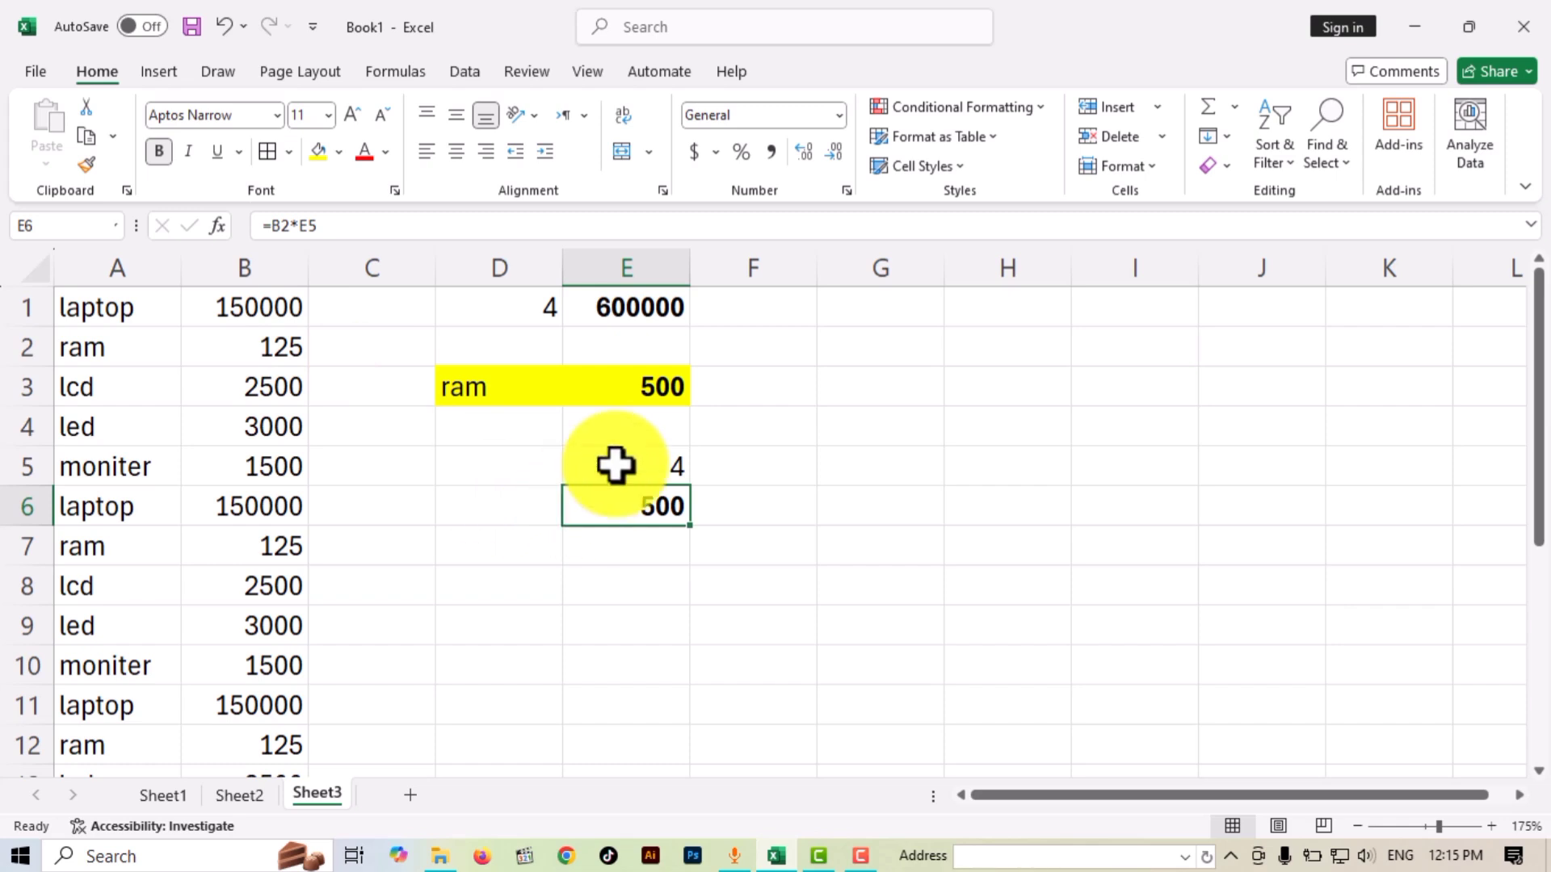
Clear the ram check calculation from cells E5:E6.
{"action": "left_click_drag", "start_coordinate": [616, 464], "coordinate": [662, 509]}
{"action": "key", "text": "Delete"}
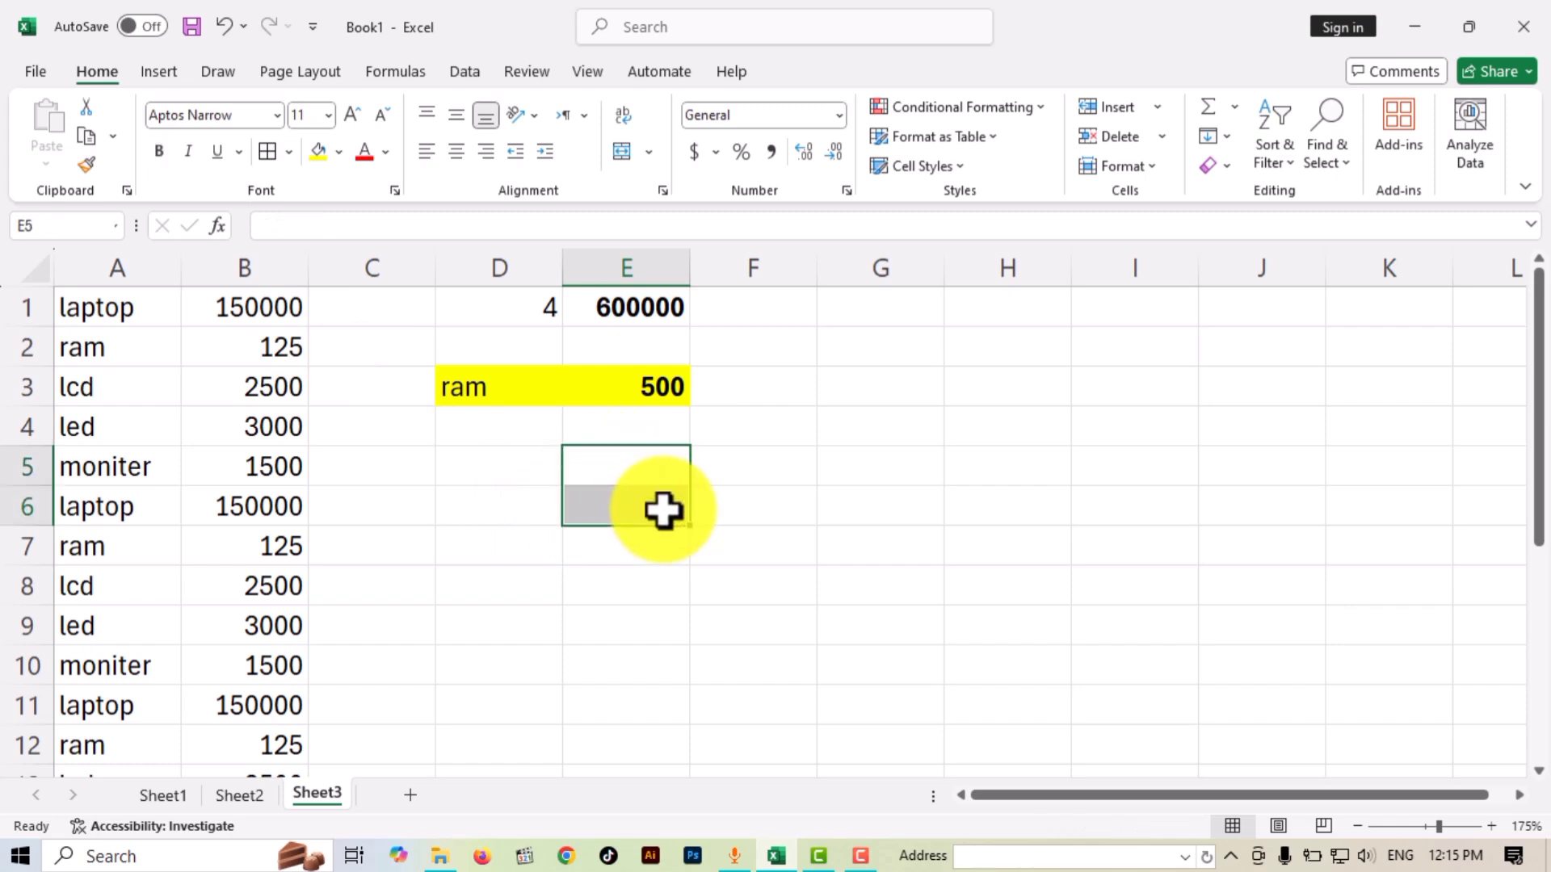
{"action": "left_click", "coordinate": [644, 557]}
Change the criterion in D3 to "lcd" and check the SUMIF total in E3.
{"action": "left_click", "coordinate": [495, 393]}
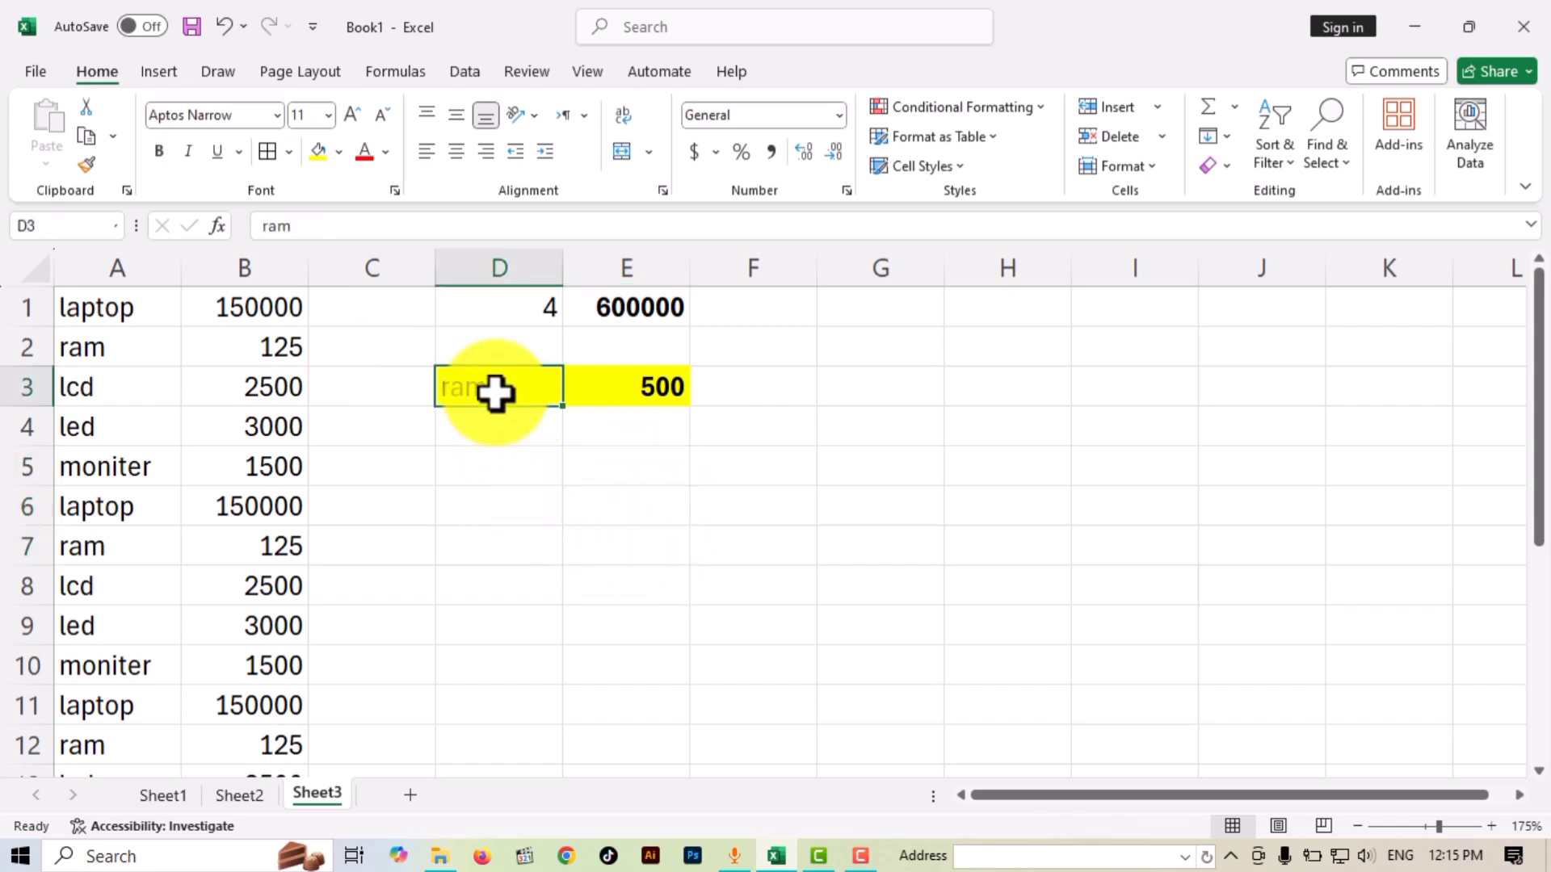
{"action": "type", "text": "lcd"}
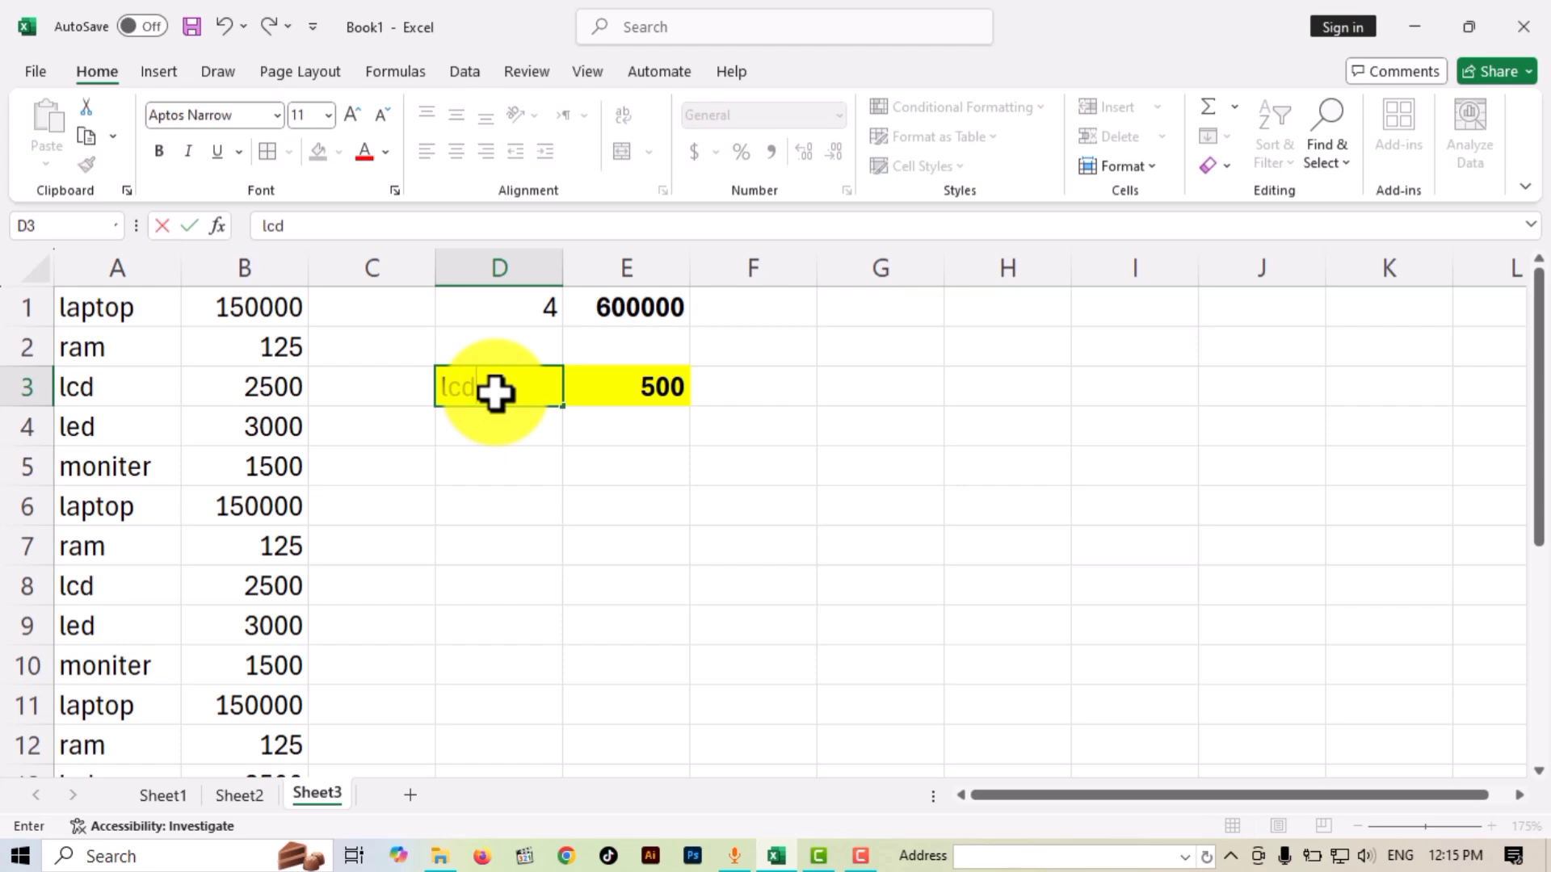
{"action": "key", "text": "Return"}
{"action": "left_click", "coordinate": [638, 391]}
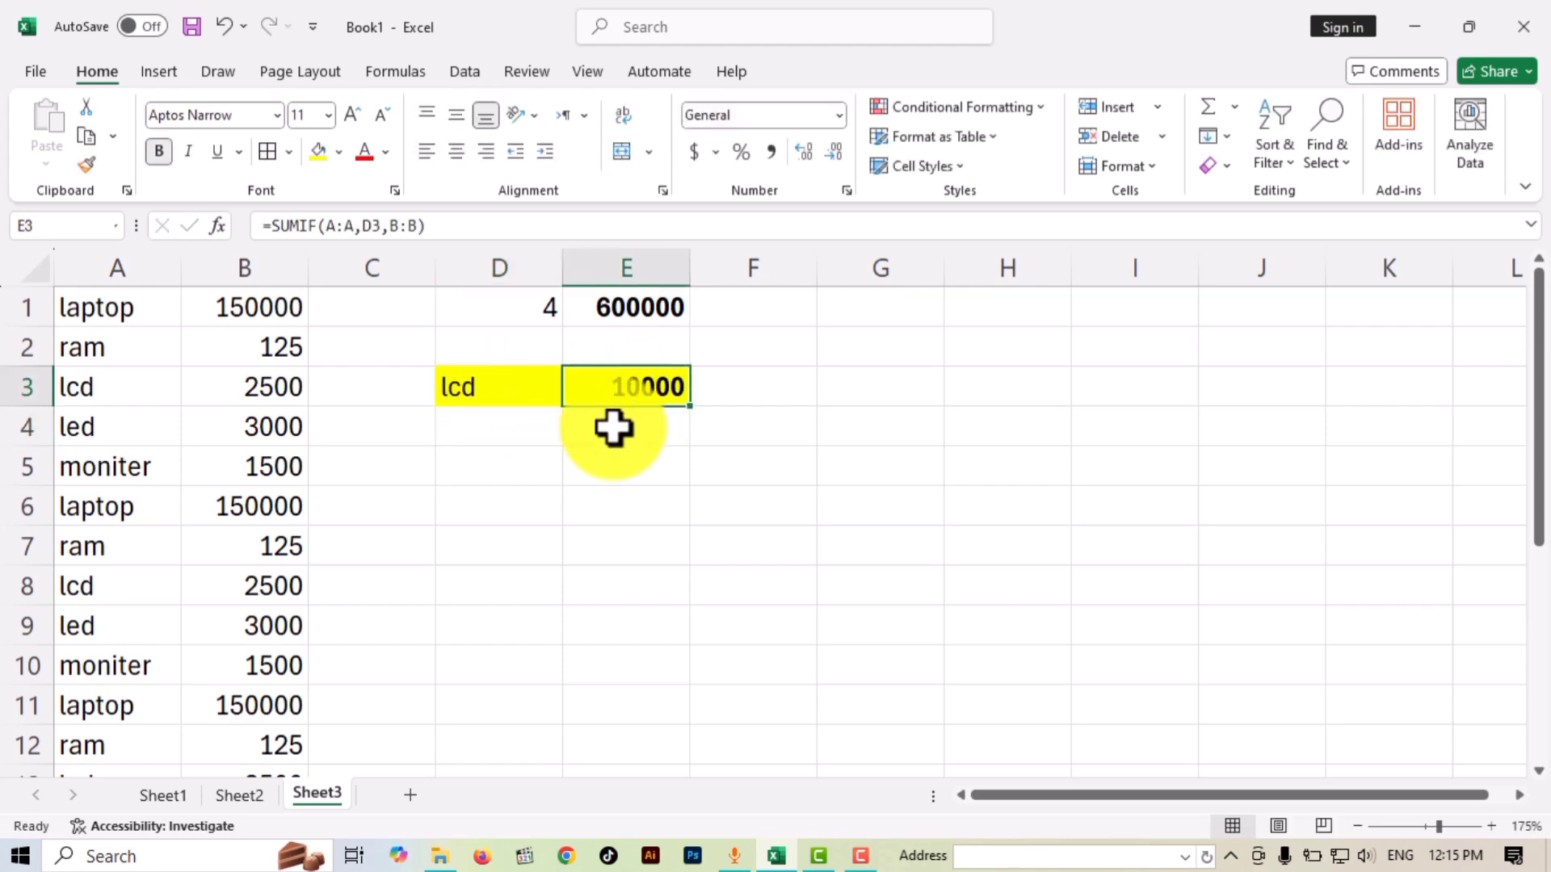
{"action": "left_click_drag", "start_coordinate": [433, 386], "coordinate": [658, 392]}
{"action": "left_click", "coordinate": [644, 472]}
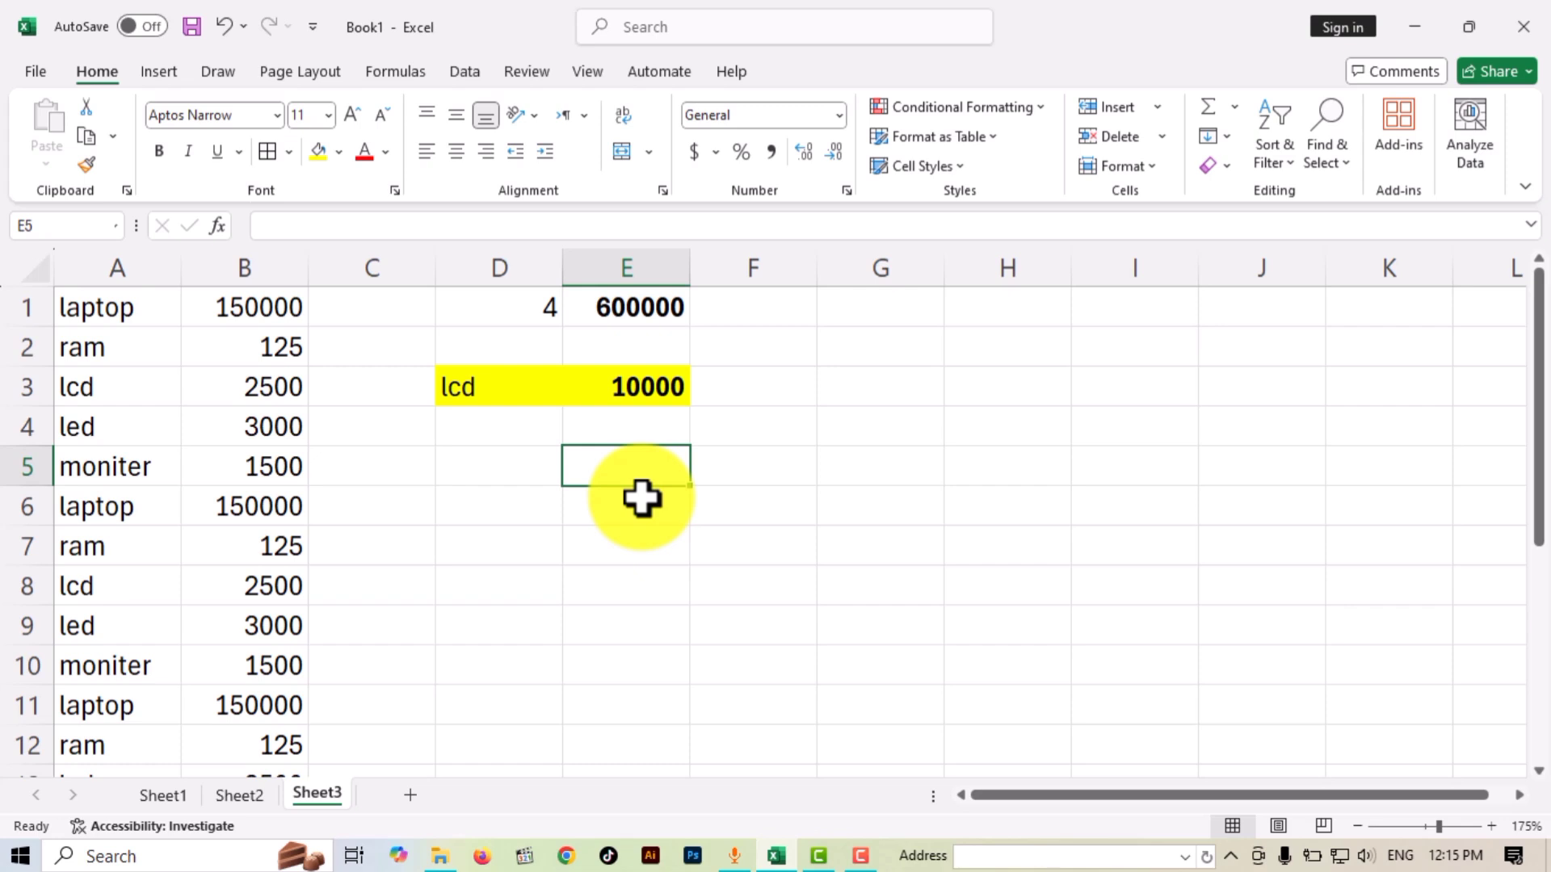
{"action": "left_click", "coordinate": [589, 530]}
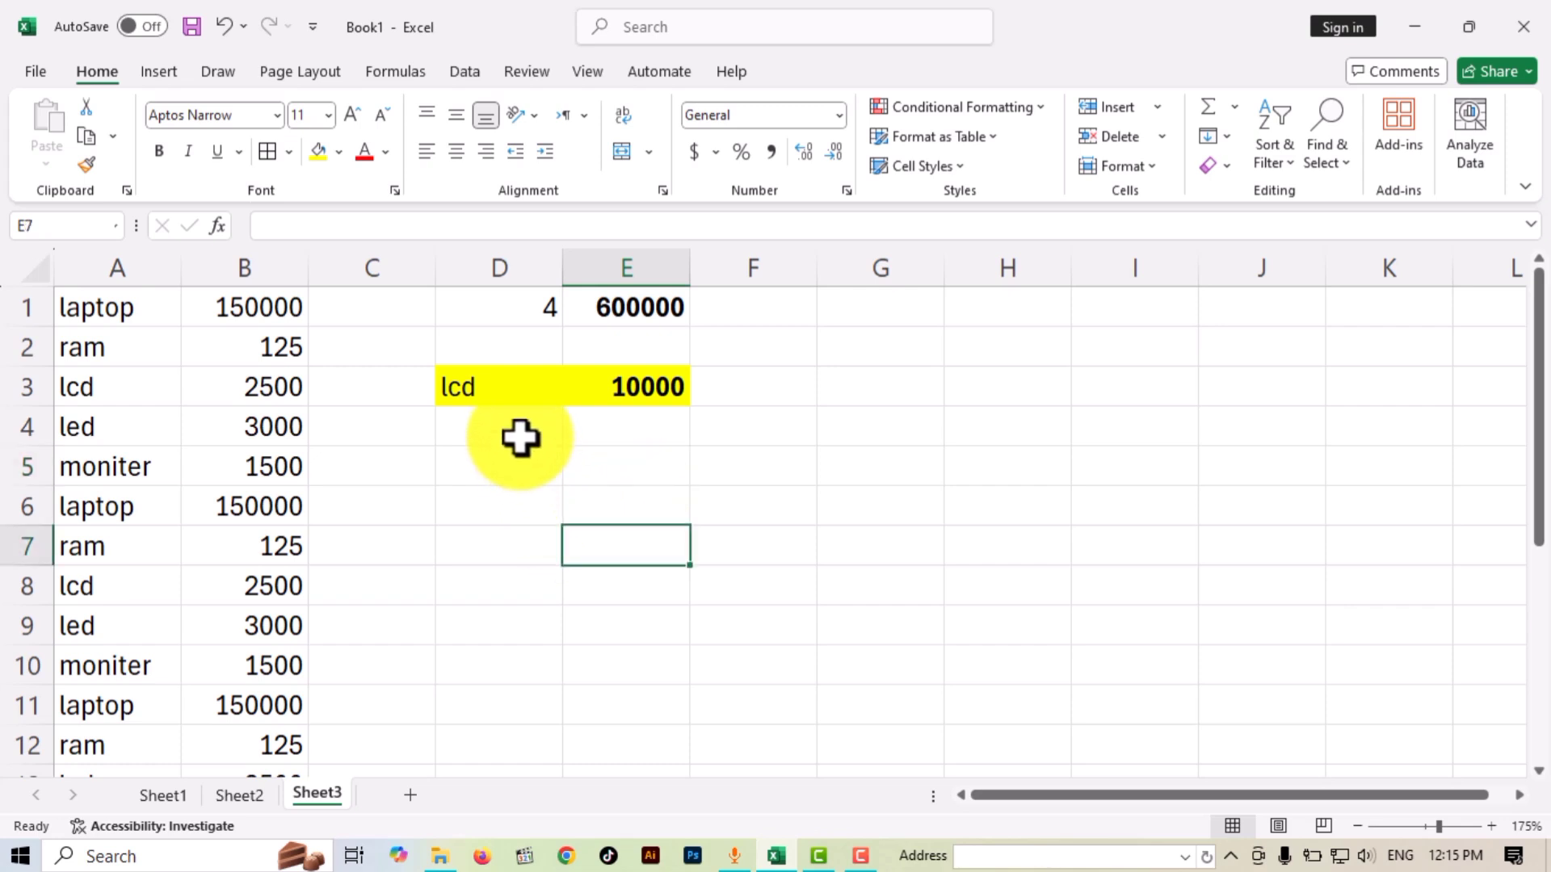
{"action": "left_click_drag", "start_coordinate": [497, 398], "coordinate": [647, 371]}
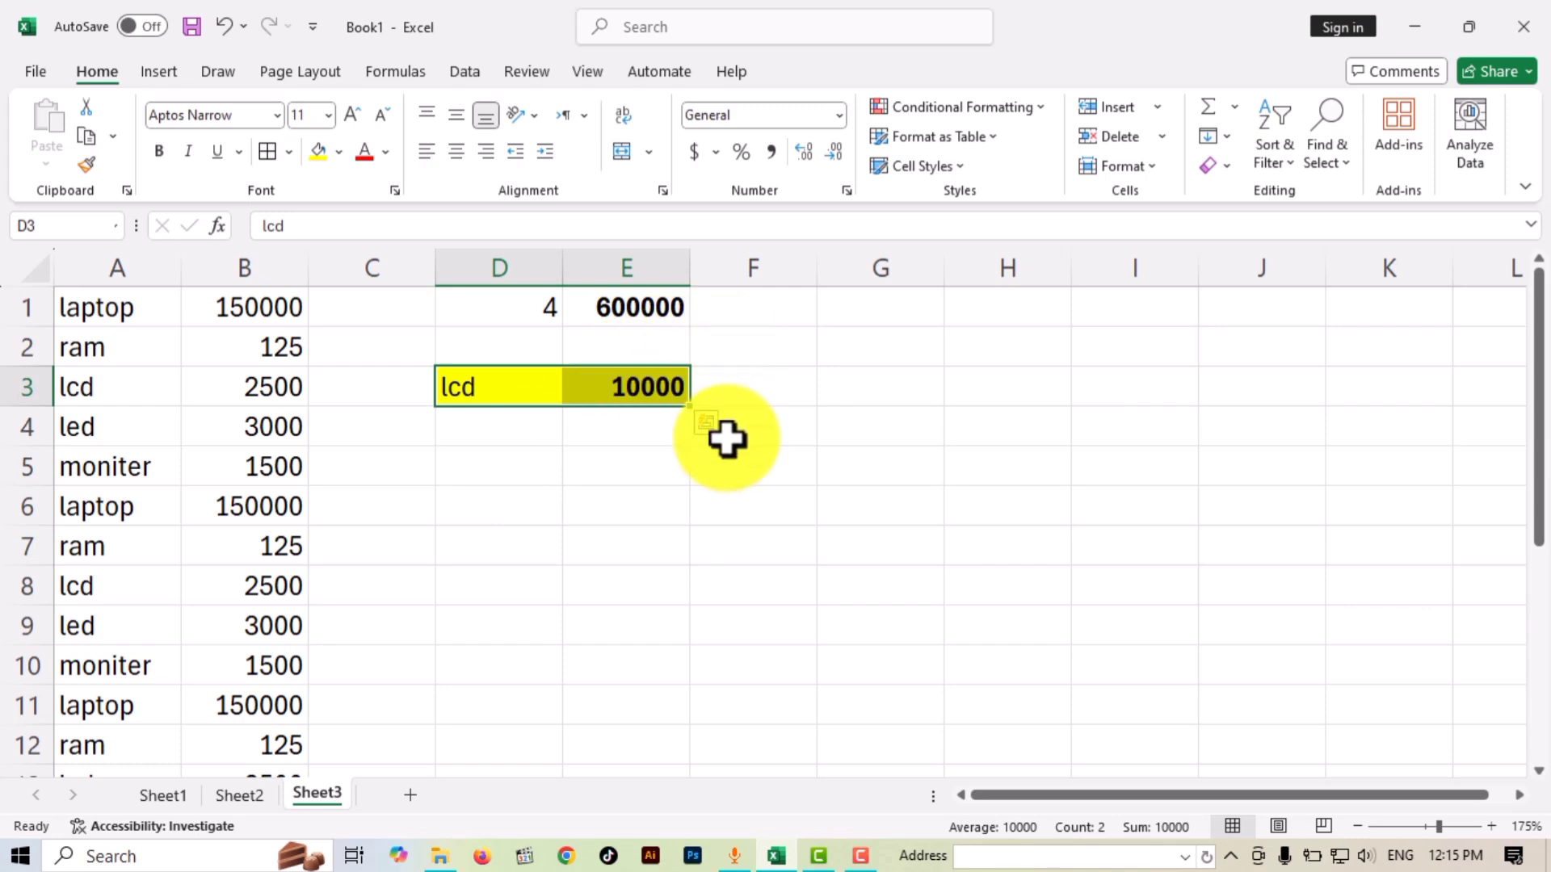
Clear the multiplication check and the SUMIF example from cells D1:E3.
{"action": "left_click", "coordinate": [633, 517]}
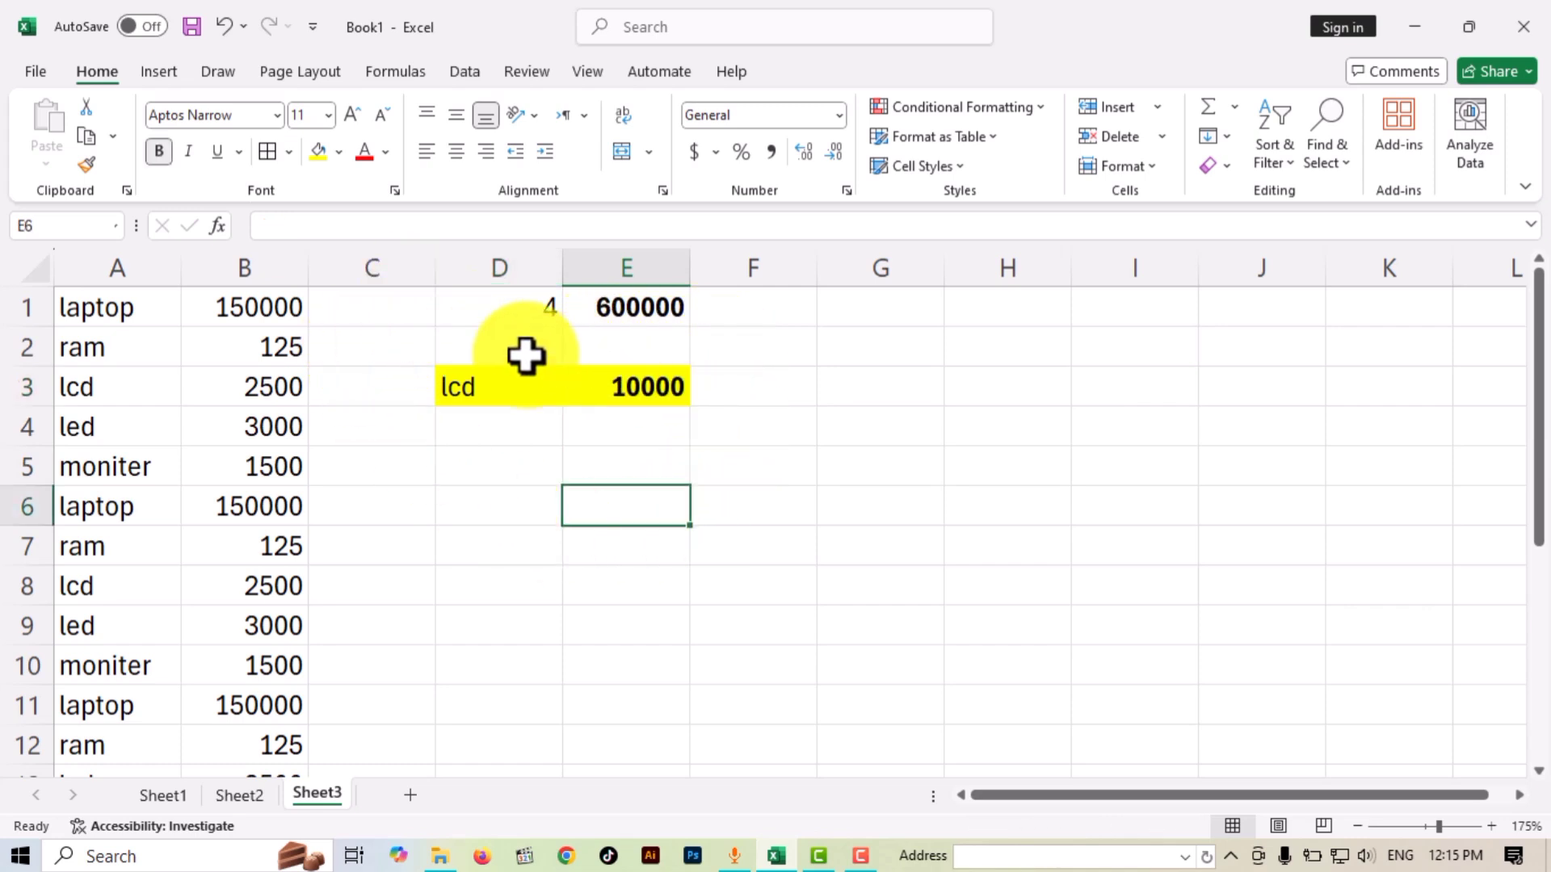
{"action": "left_click_drag", "start_coordinate": [484, 315], "coordinate": [642, 406]}
{"action": "key", "text": "Delete"}
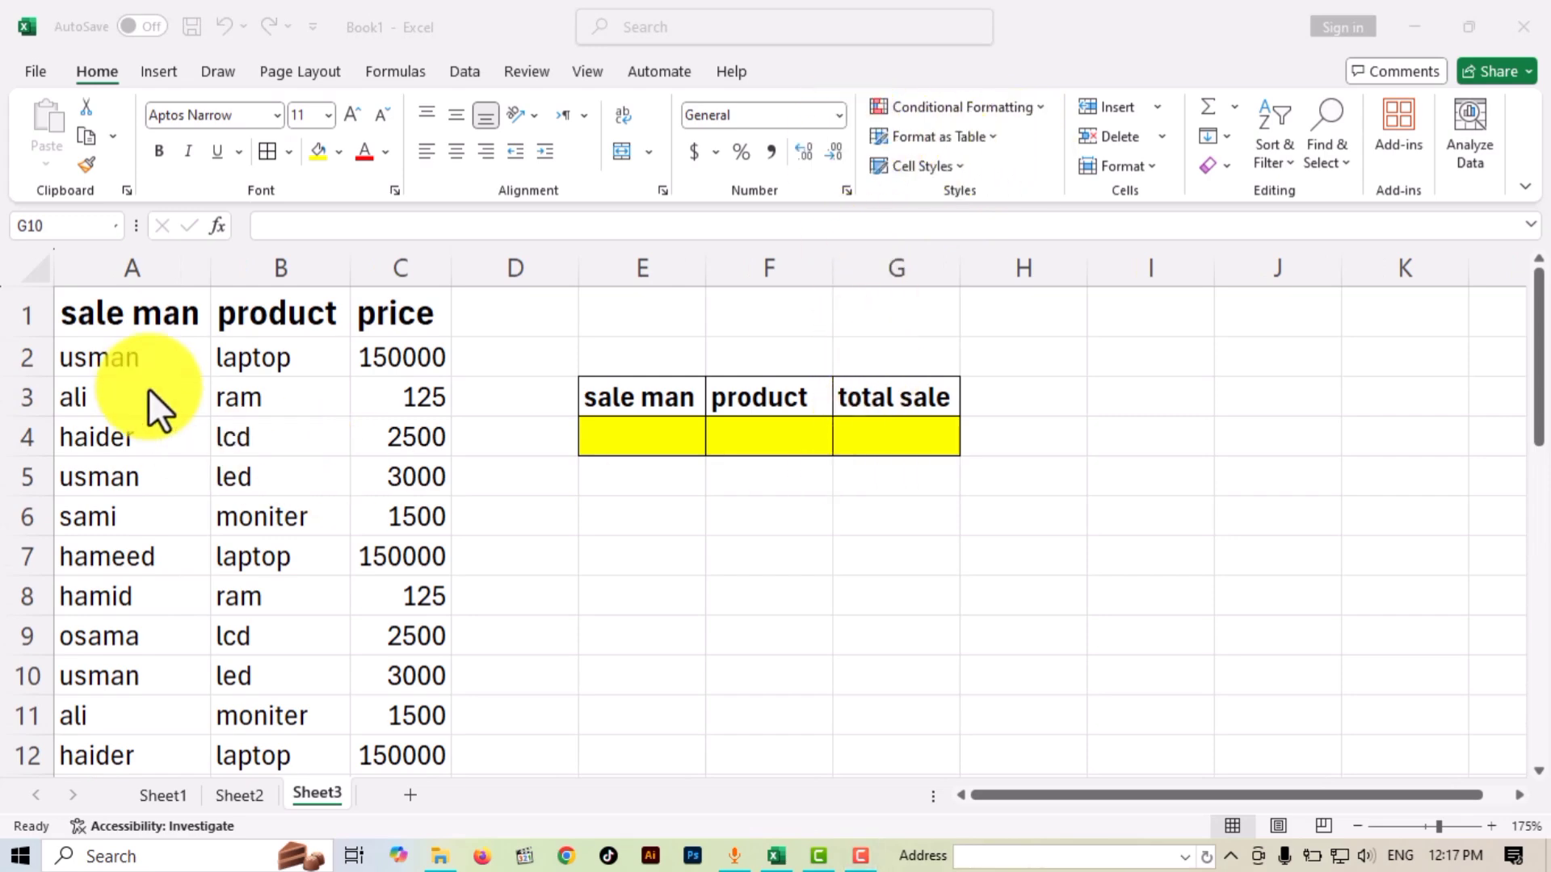
Start a SUMIFS formula in cell G4 under total sale, after reviewing the sale man, product and price table.
{"action": "scroll", "coordinate": [167, 468], "scroll_direction": "down", "scroll_amount": 2}
{"action": "scroll", "coordinate": [162, 472], "scroll_direction": "up", "scroll_amount": 2}
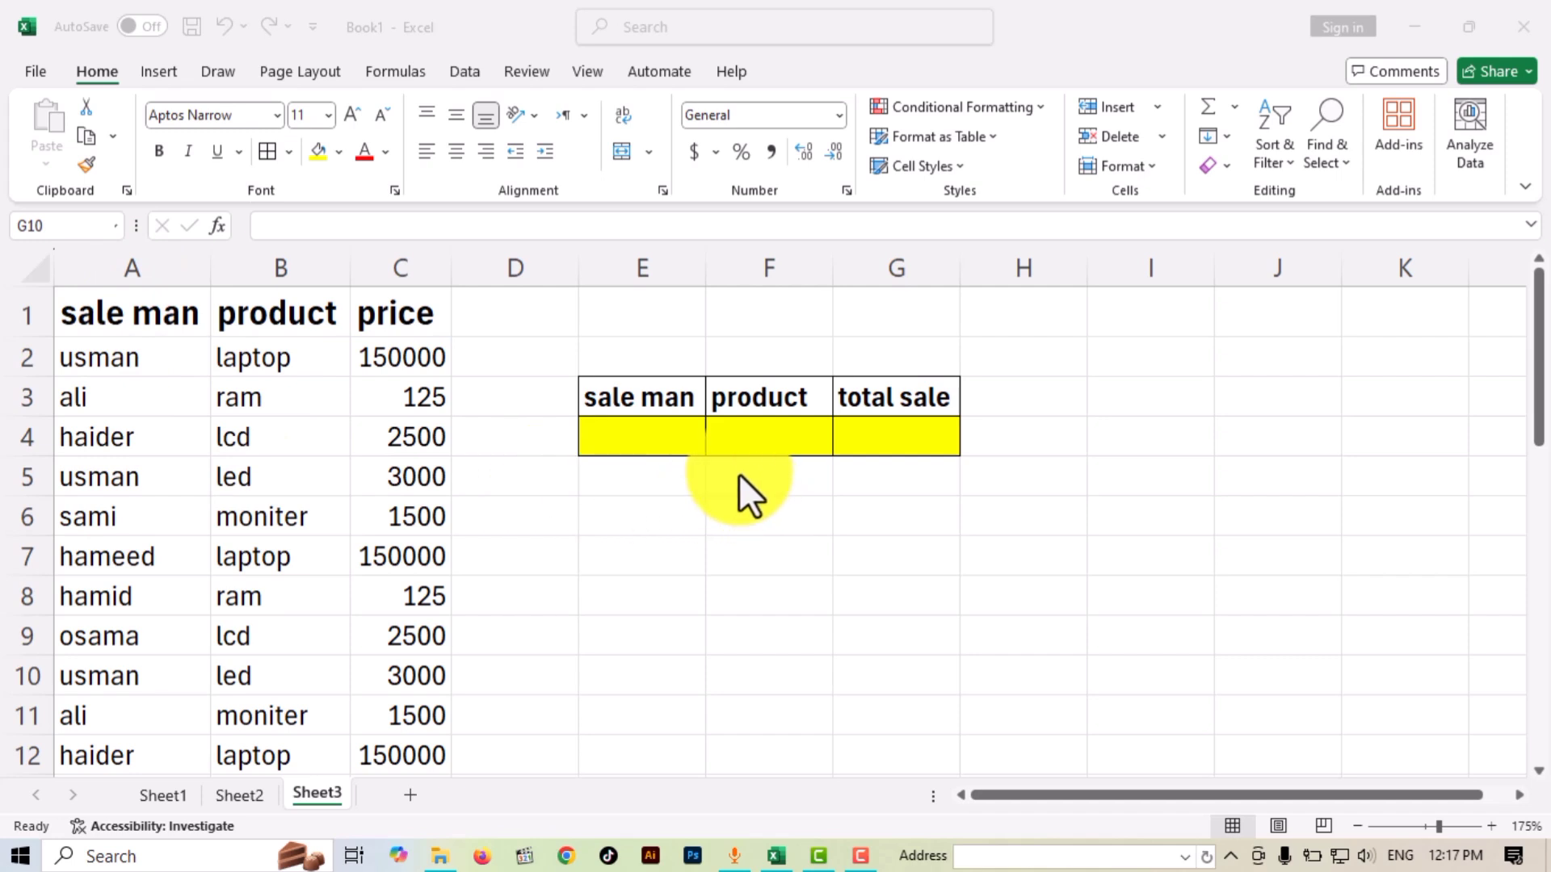
{"action": "left_click", "coordinate": [134, 362]}
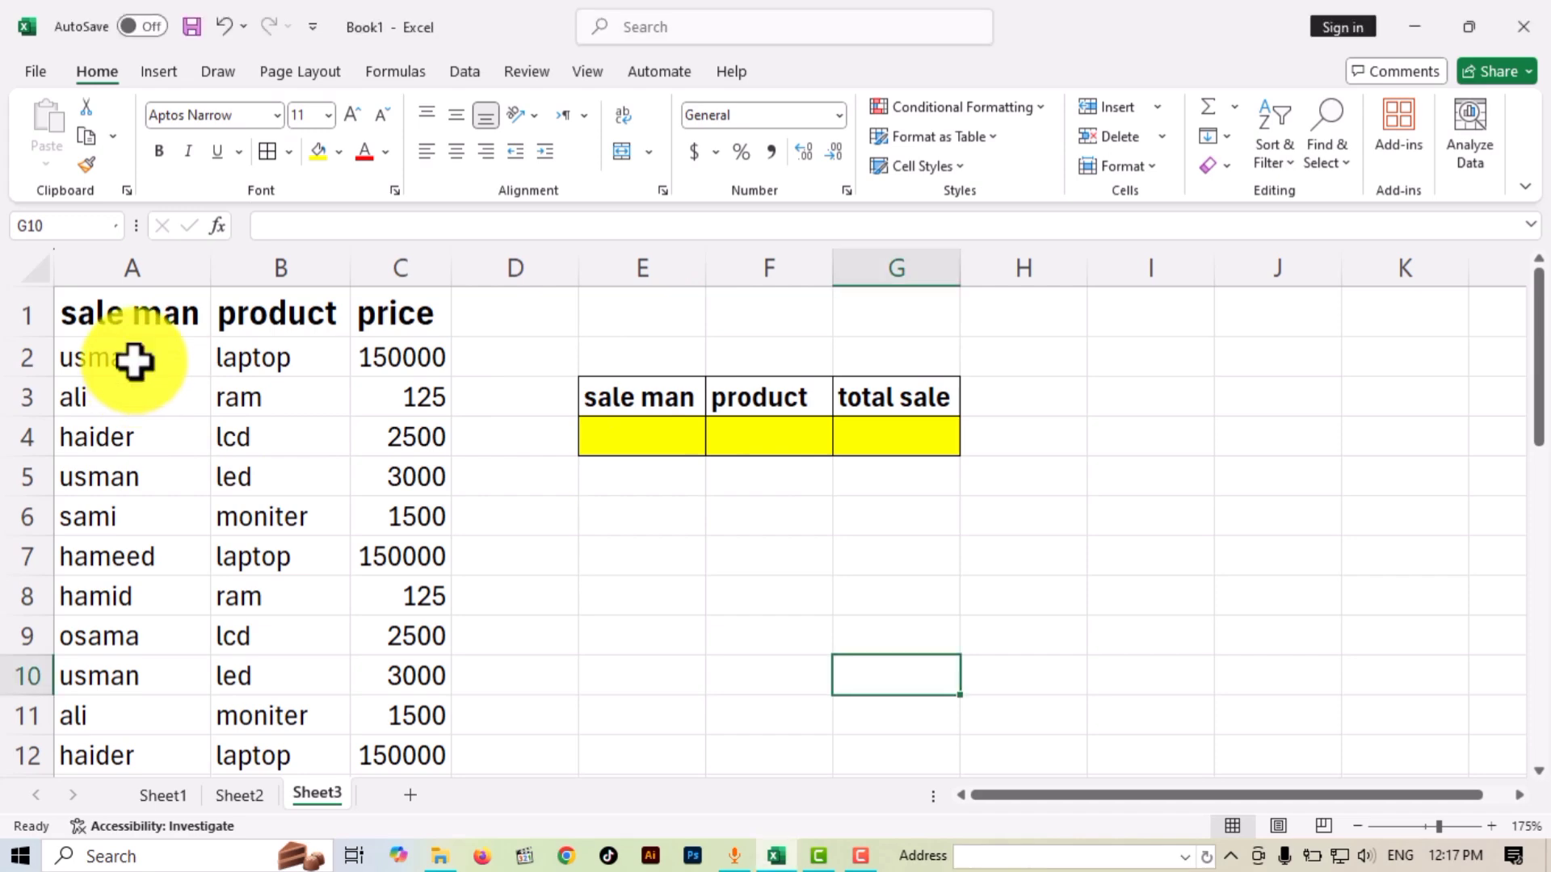
{"action": "left_click", "coordinate": [134, 362]}
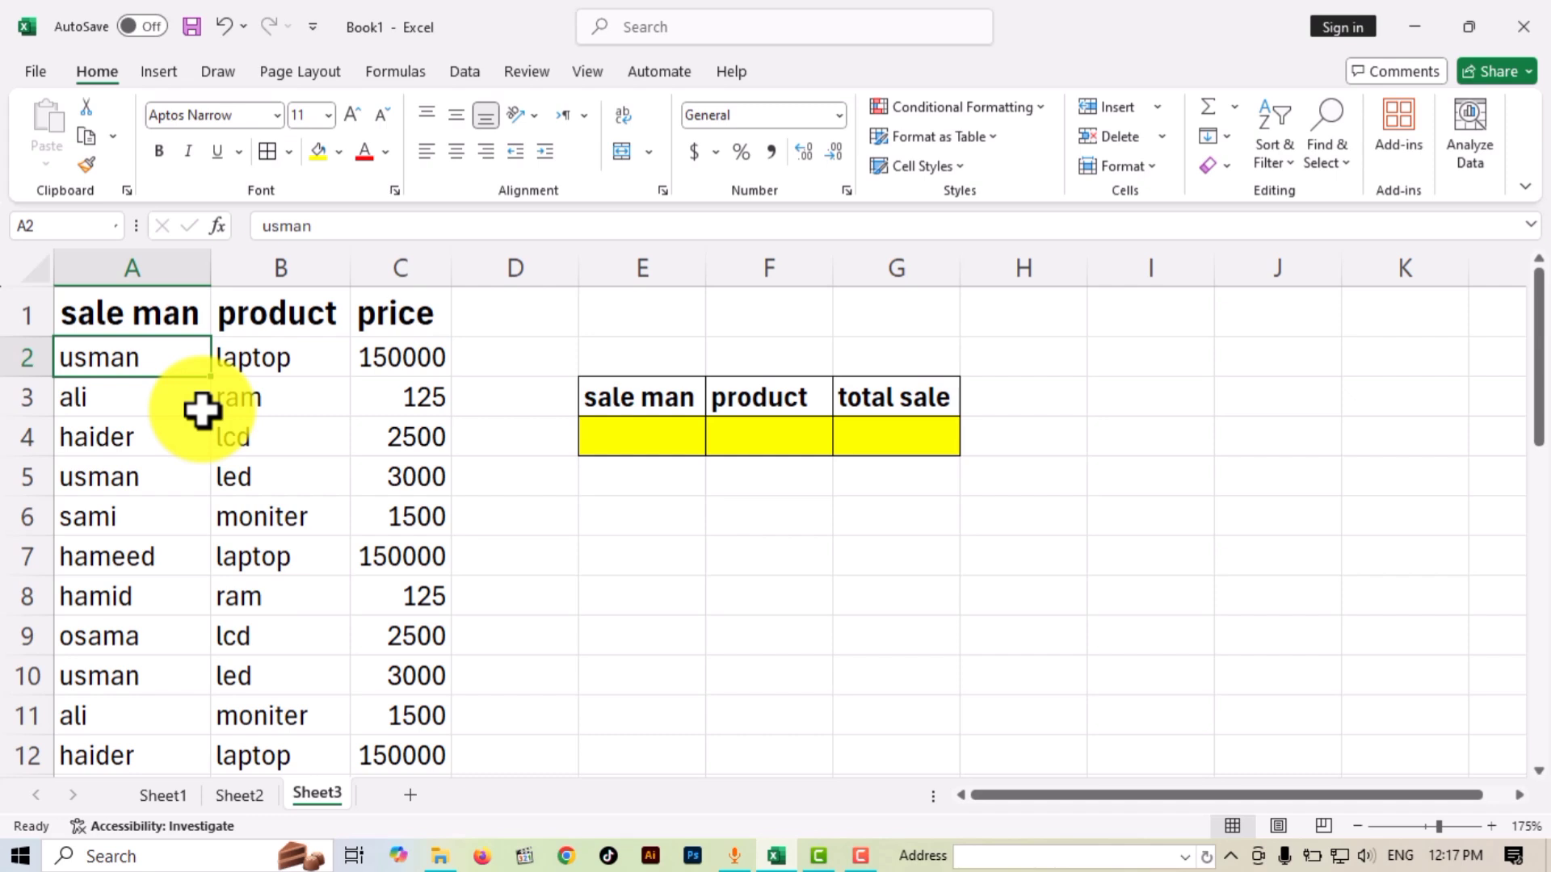
{"action": "left_click", "coordinate": [908, 436]}
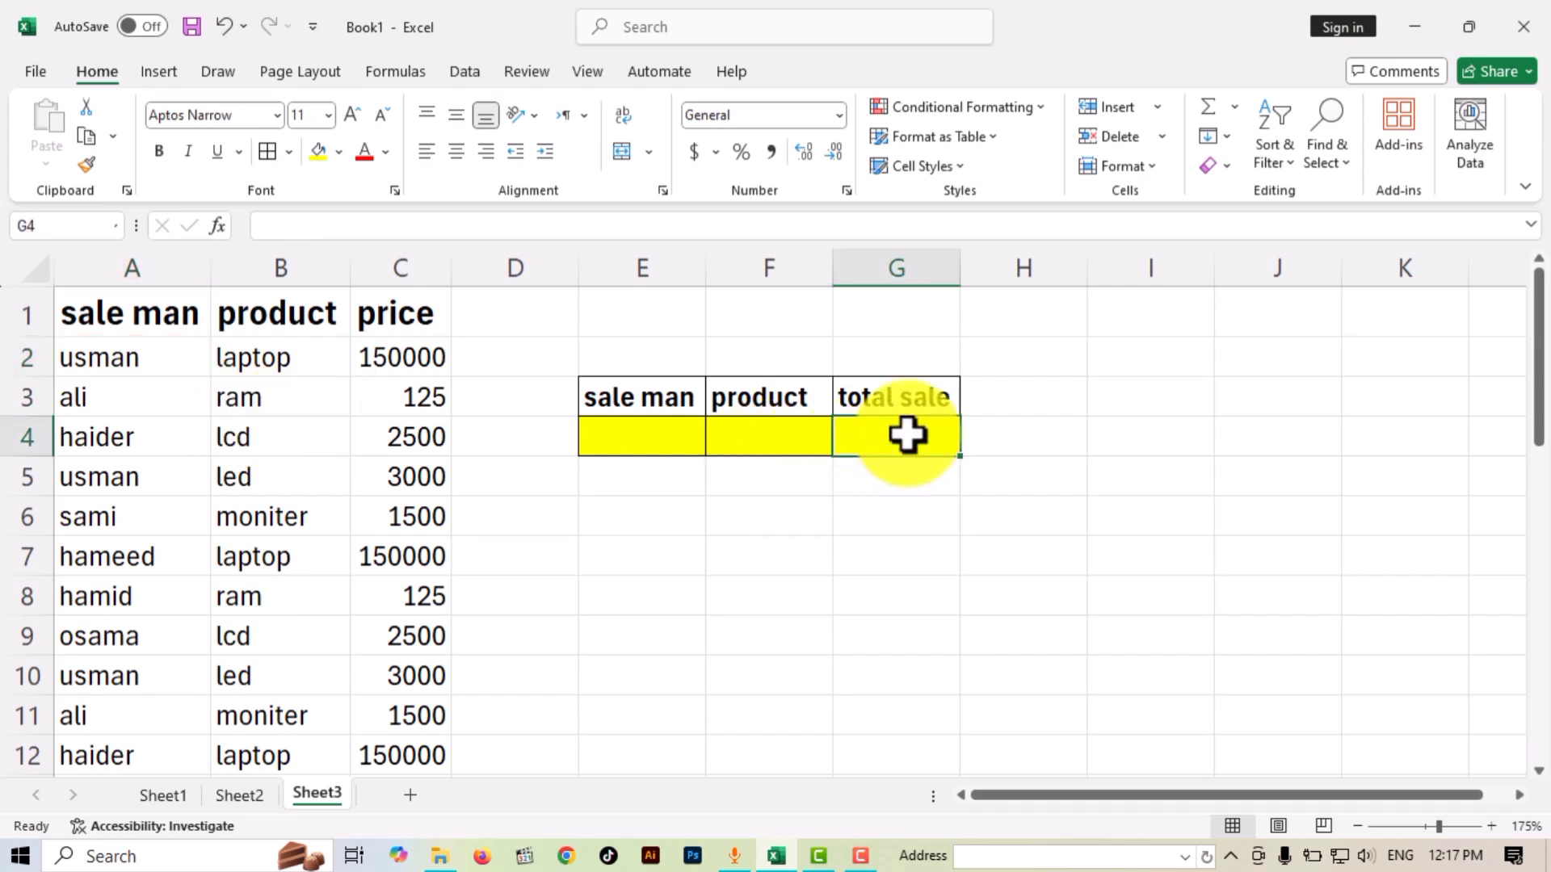
{"action": "type", "text": "=s"}
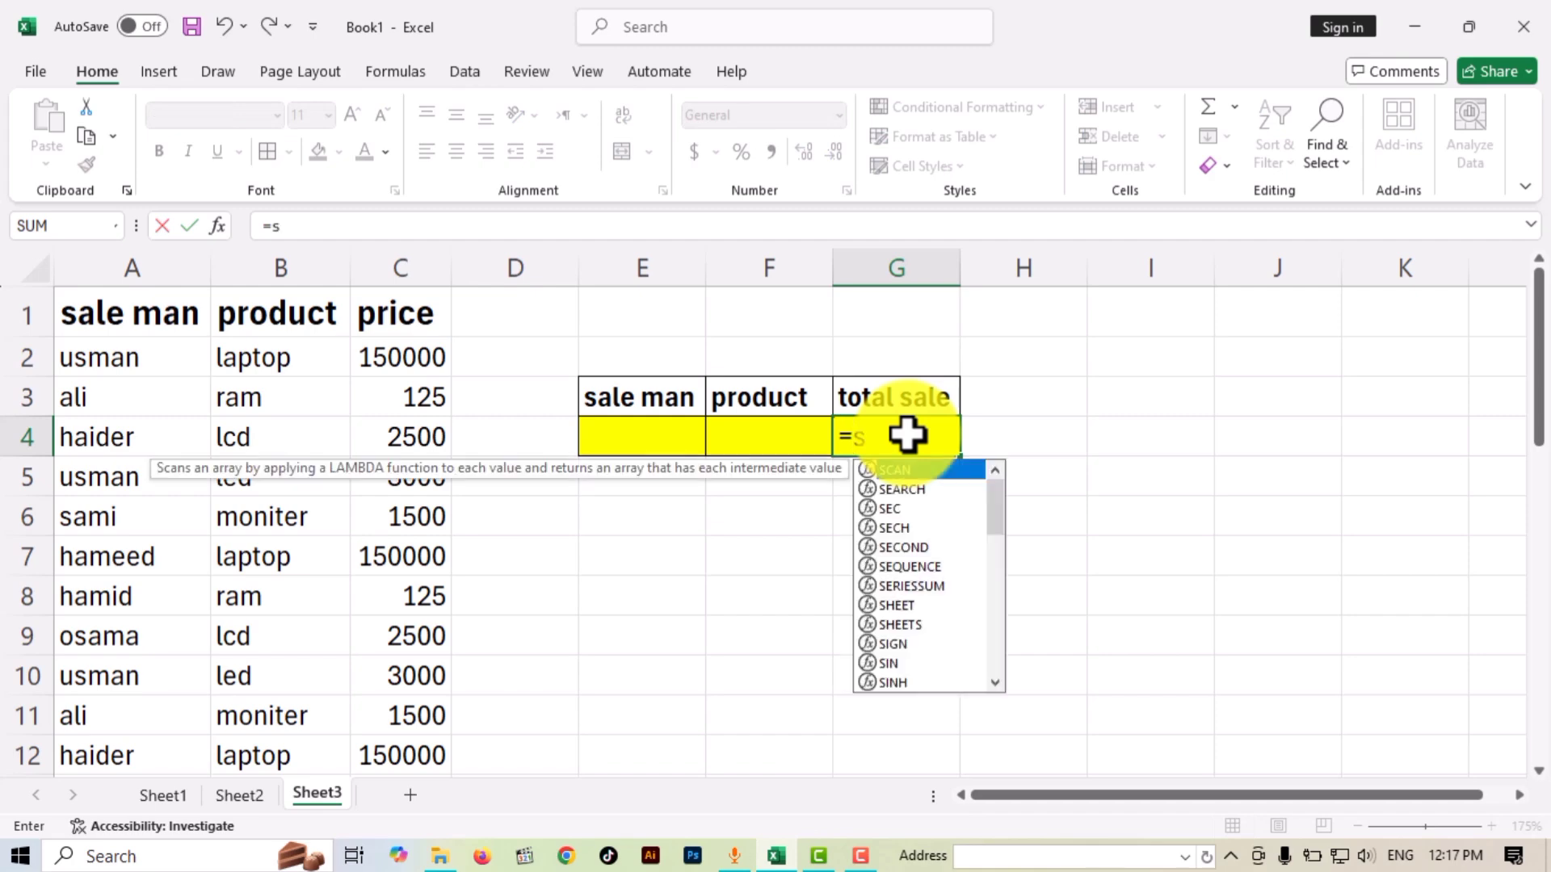
{"action": "type", "text": "umif"}
{"action": "key", "text": "Tab"}
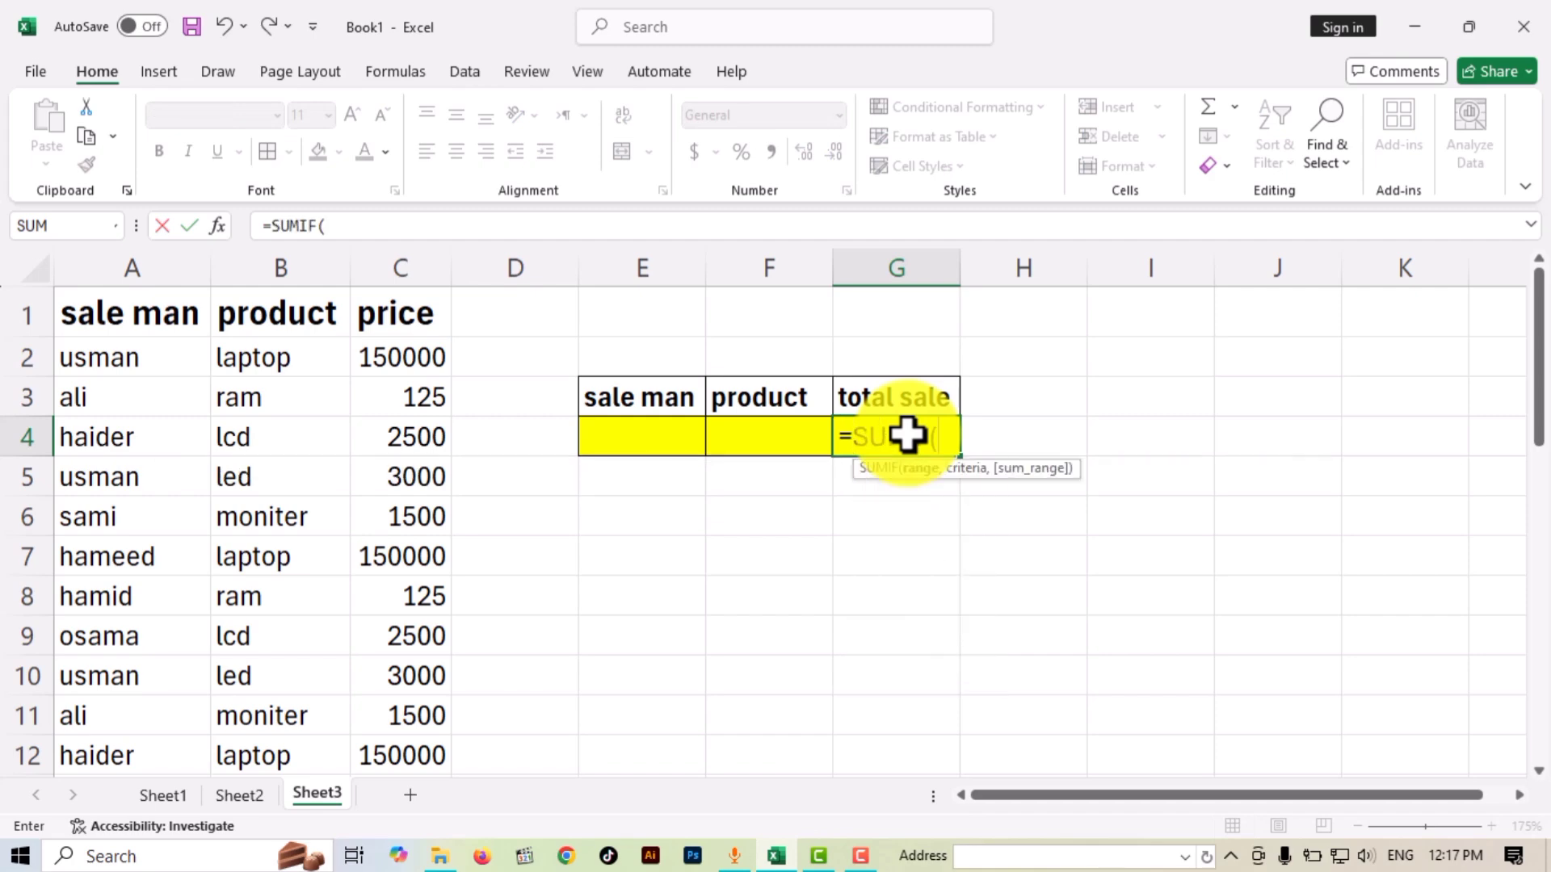
{"action": "key", "text": "BackSpace"}
{"action": "type", "text": "s"}
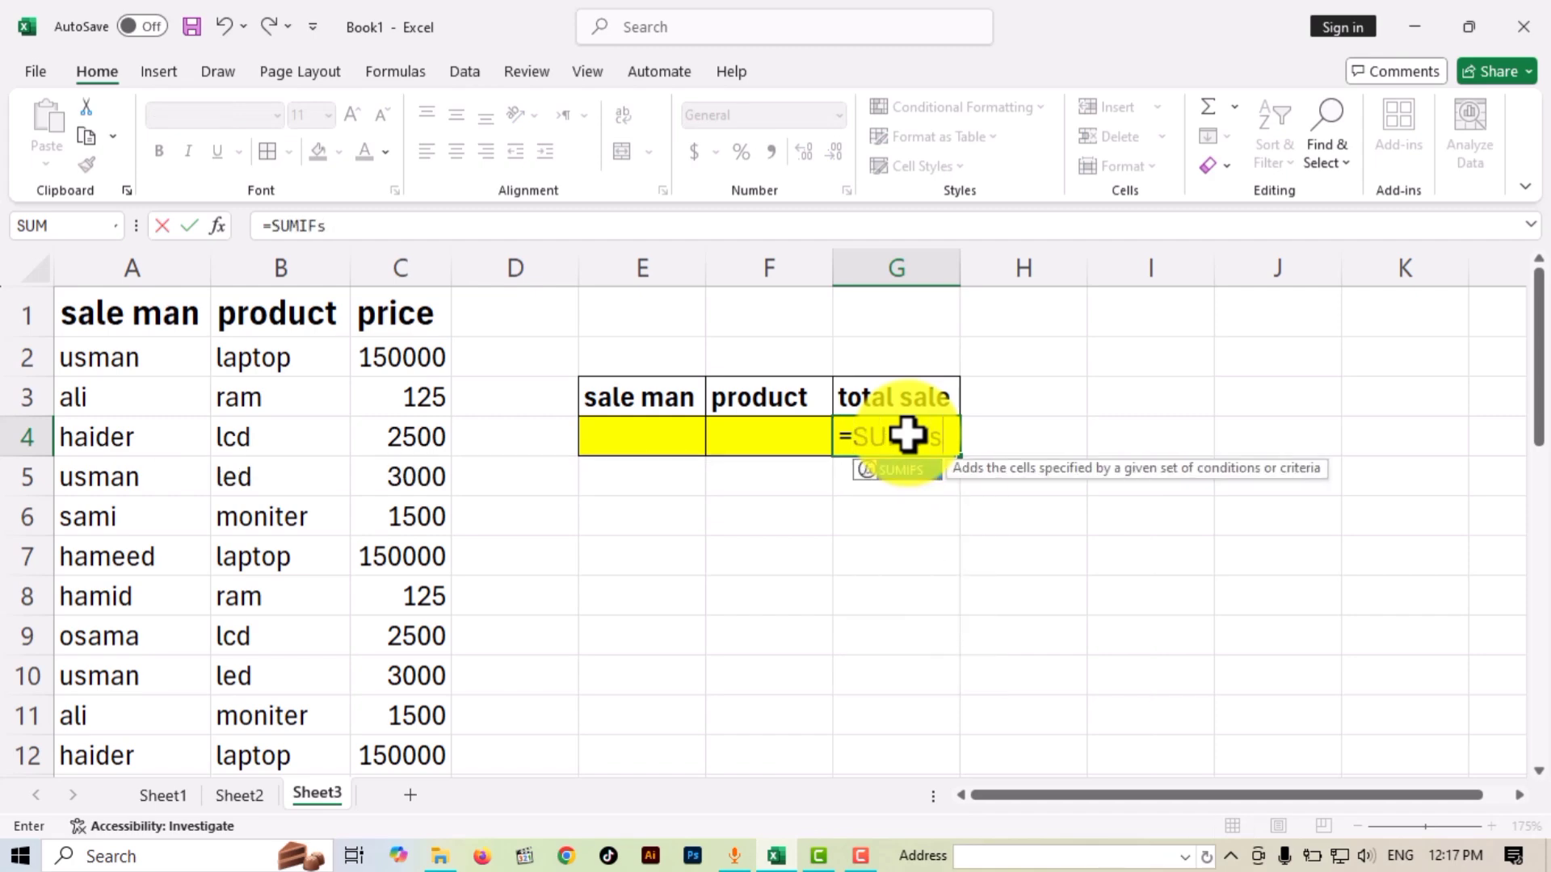
{"action": "key", "text": "Tab"}
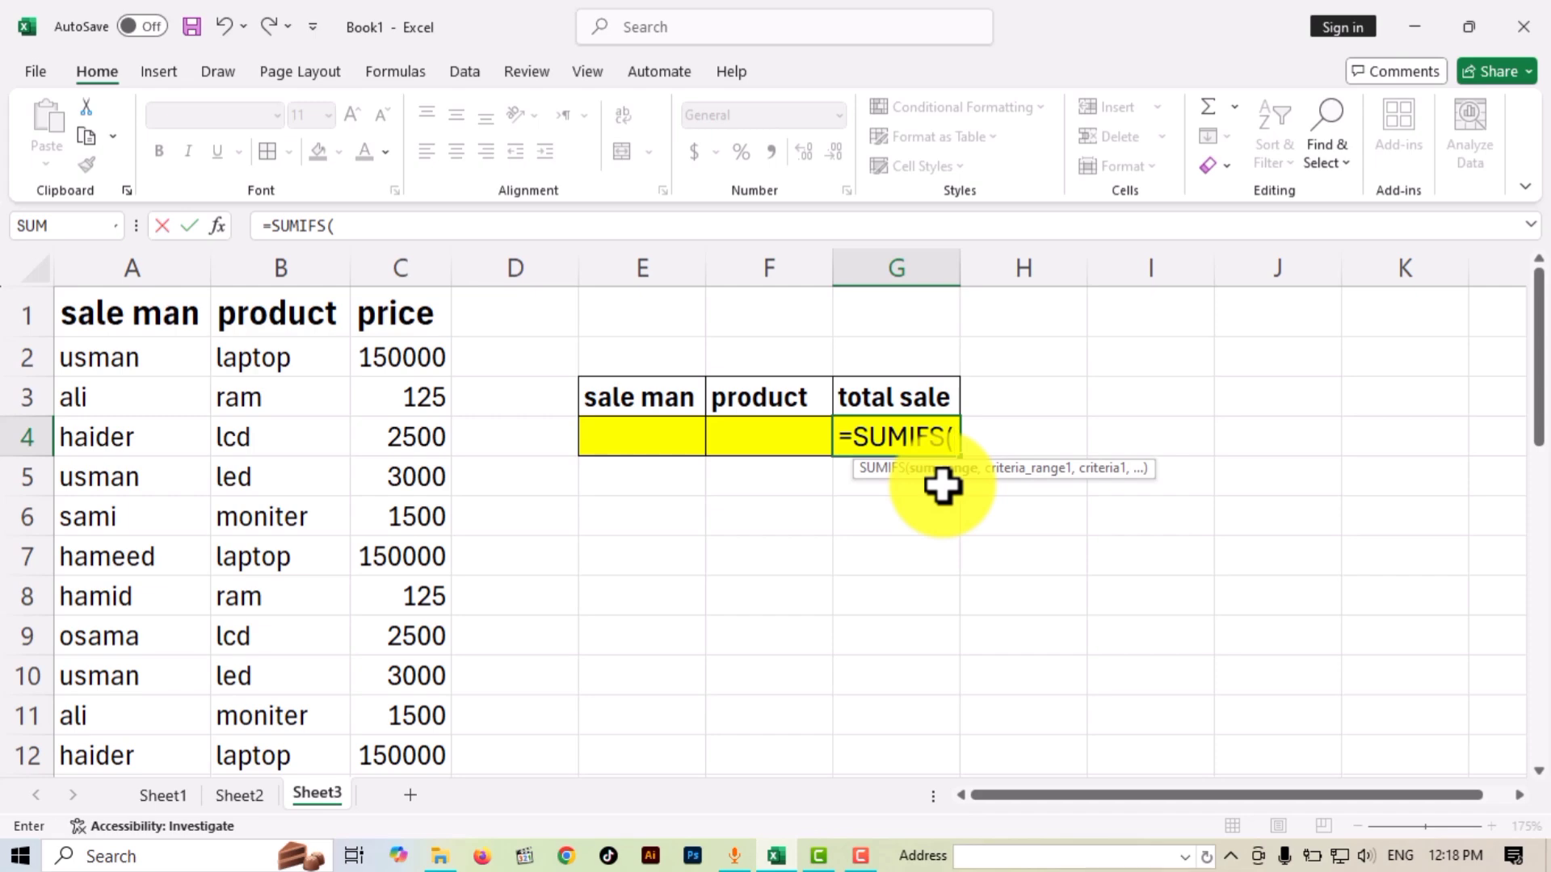
Set the price range C2:C31 as the sum range of the SUMIFS formula.
{"action": "left_click", "coordinate": [420, 362]}
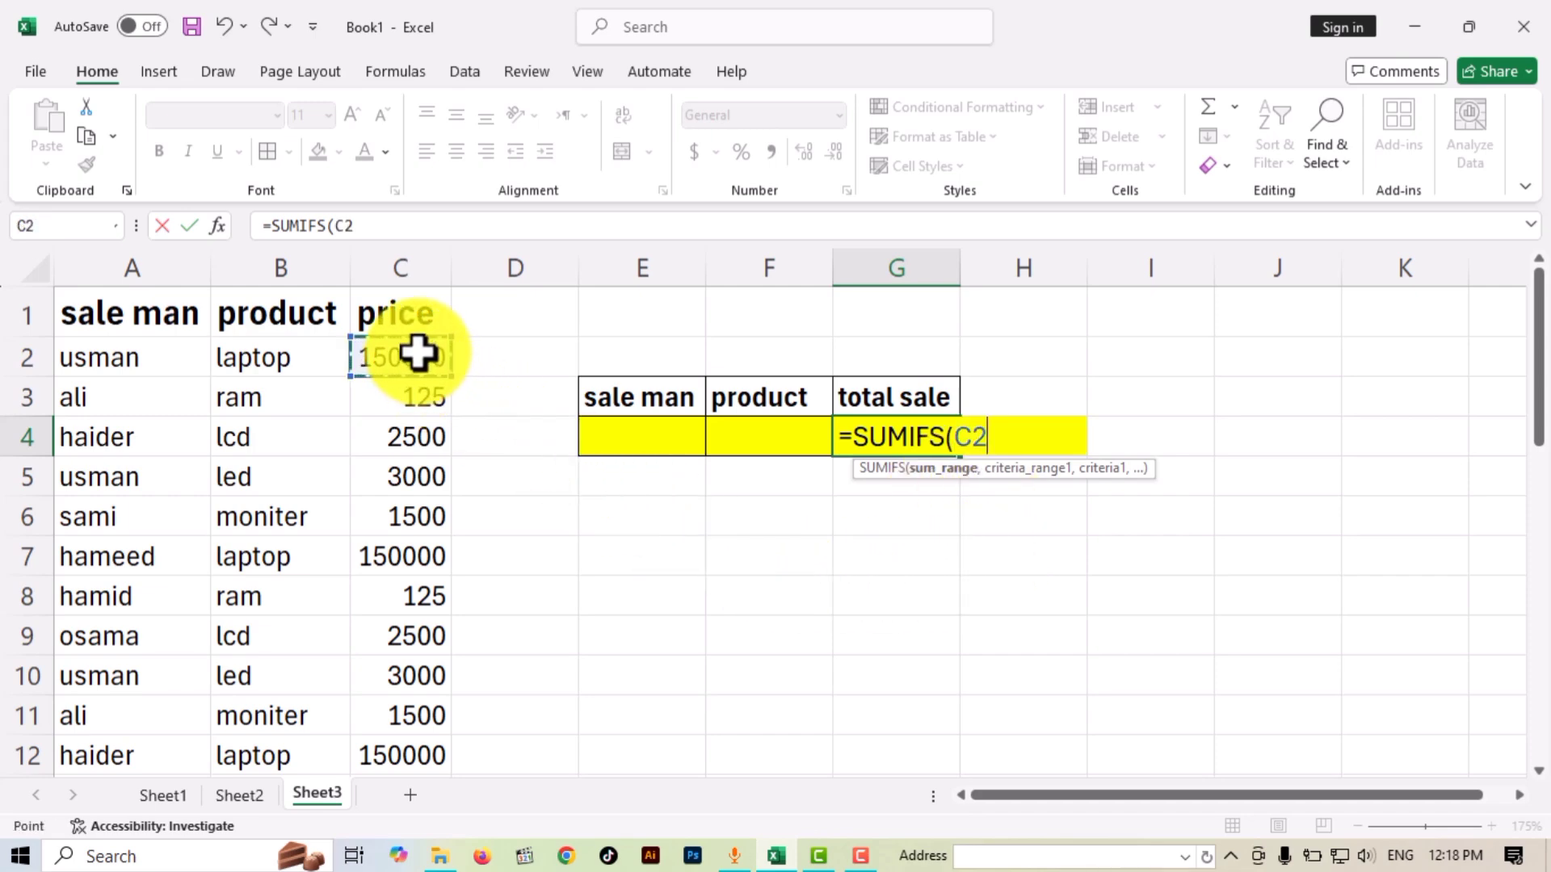
{"action": "left_click_drag", "start_coordinate": [418, 353], "coordinate": [419, 611]}
{"action": "scroll", "coordinate": [803, 574], "scroll_direction": "up", "scroll_amount": 8}
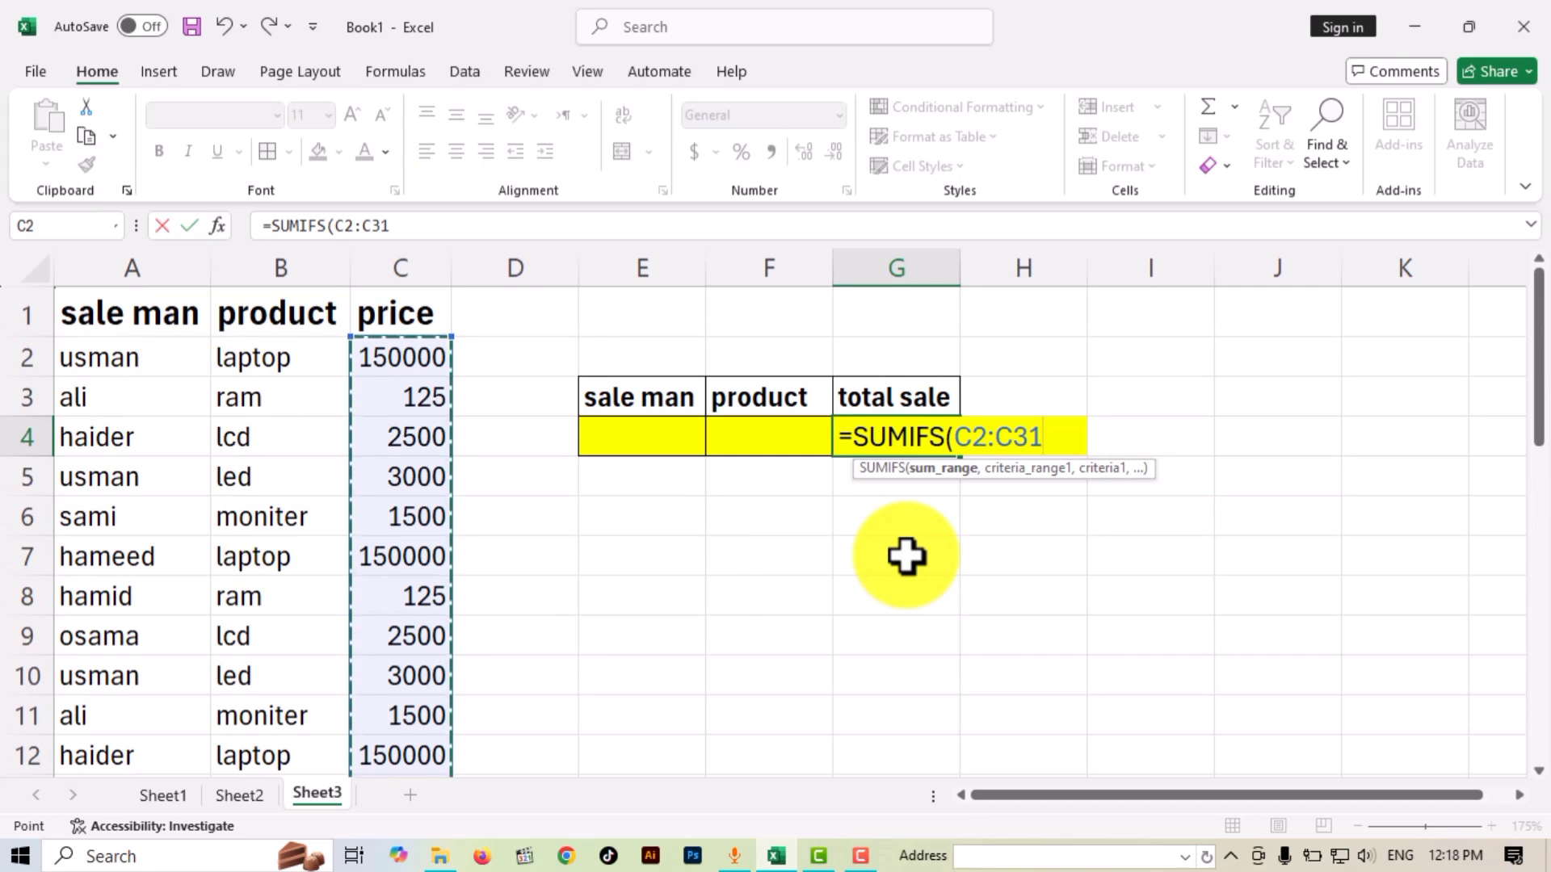
{"action": "type", "text": ","}
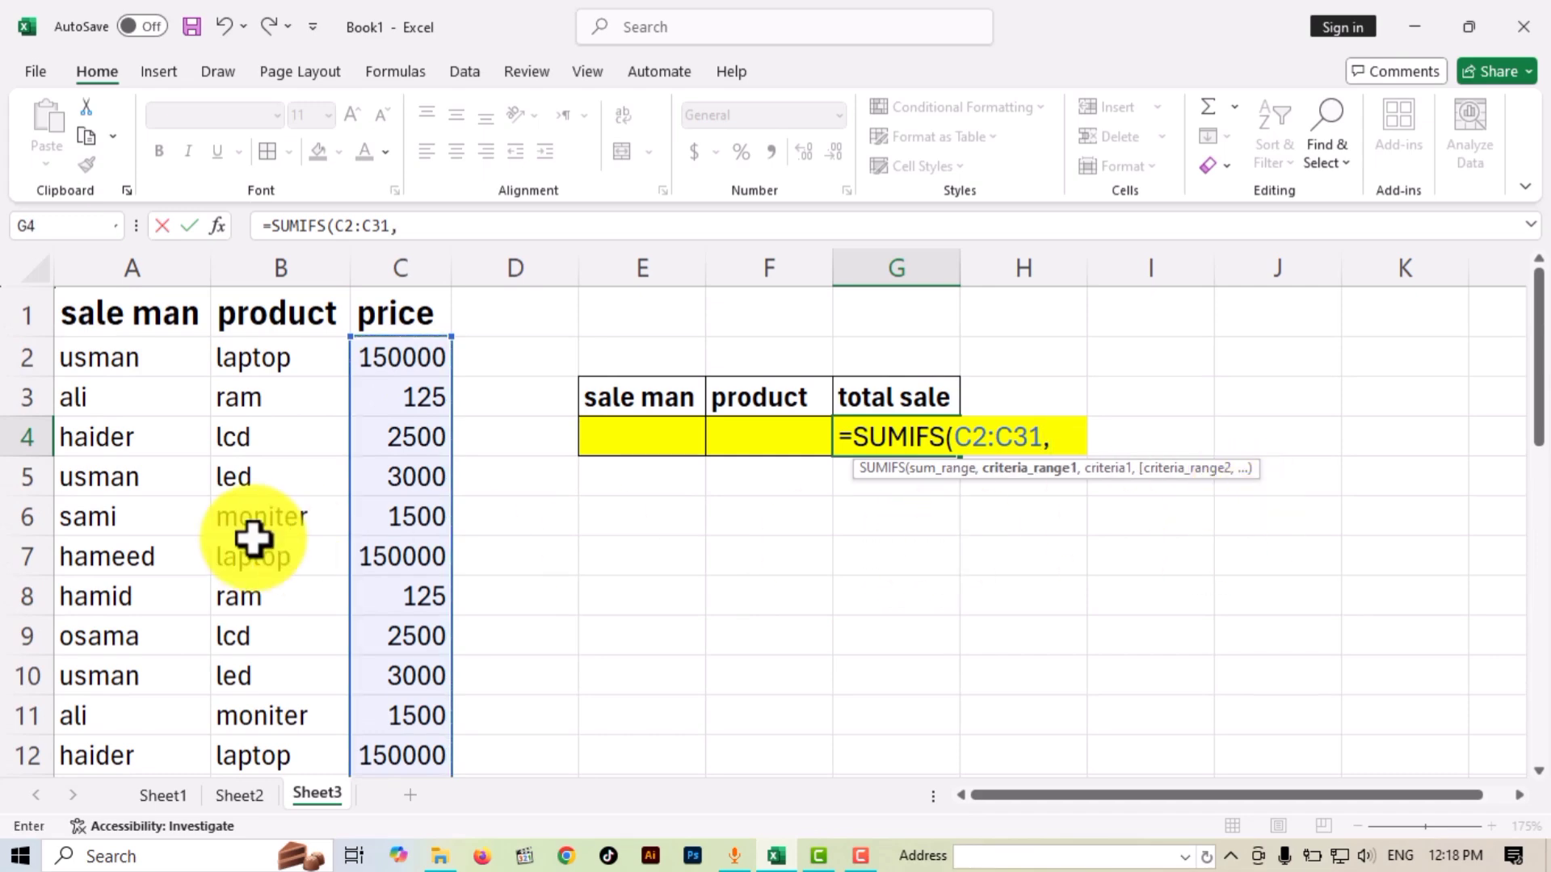
Add the sale man range A2:A31 as the first criteria range, with cell E4 as its criterion.
{"action": "left_click", "coordinate": [149, 358]}
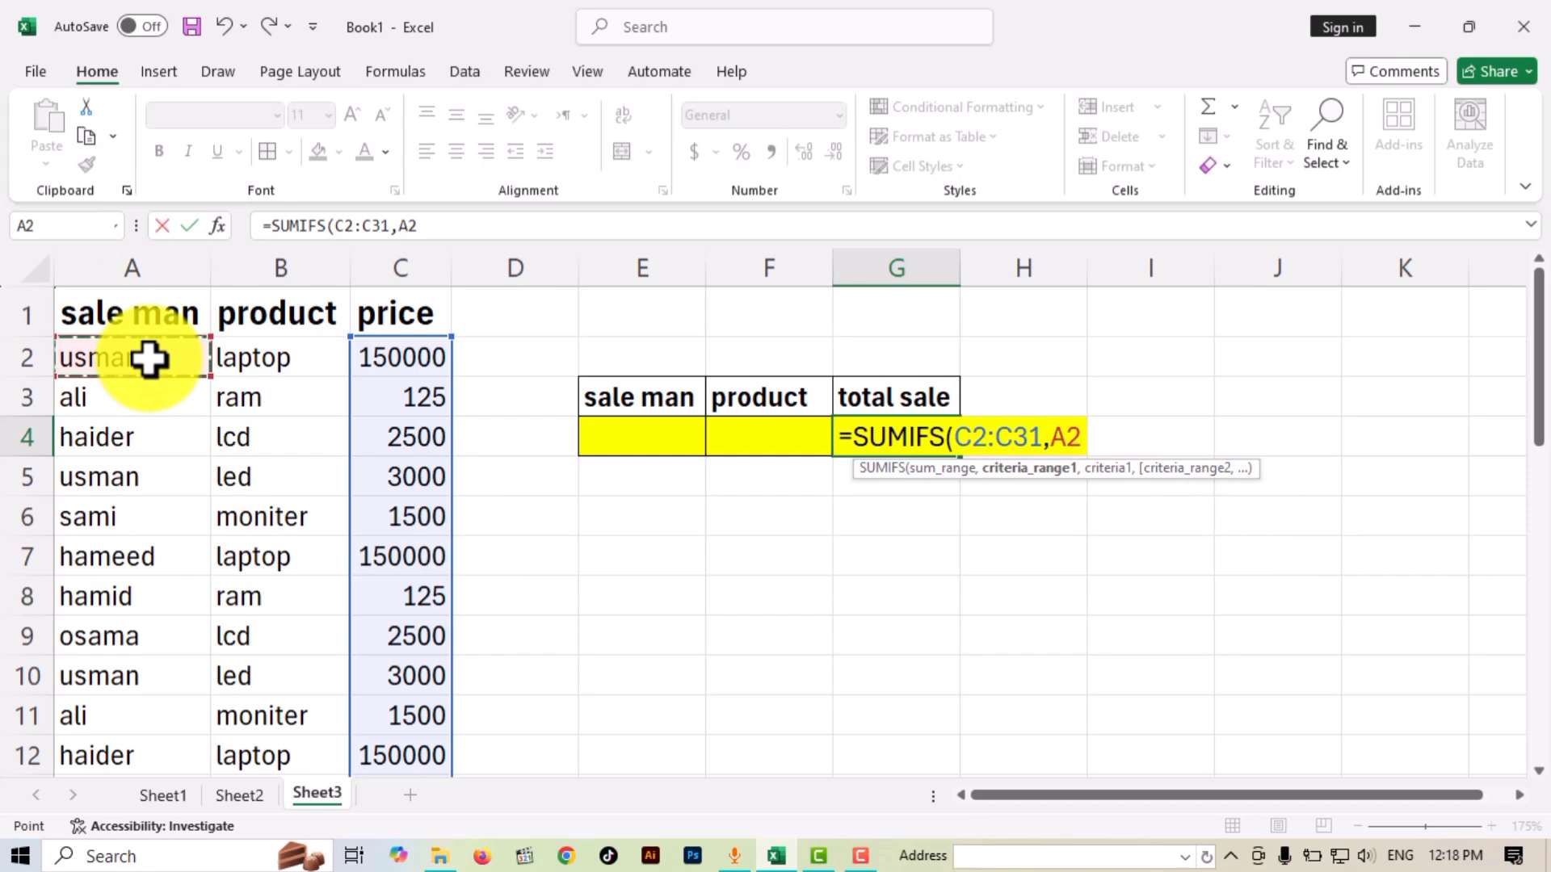
{"action": "key", "text": "ctrl+shift+Down"}
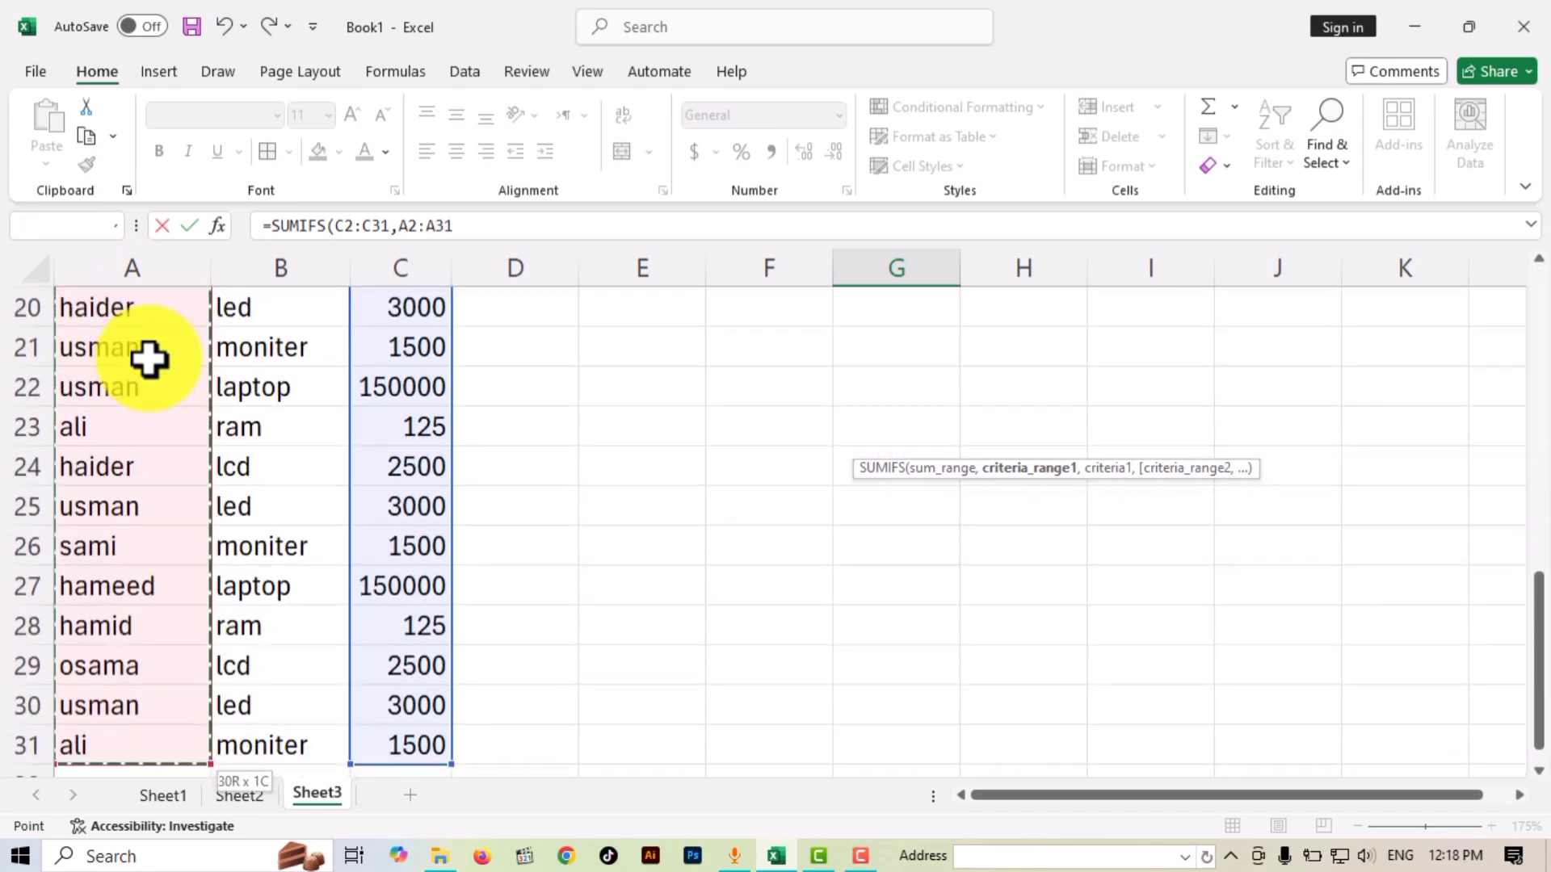
{"action": "scroll", "coordinate": [221, 453], "scroll_direction": "up", "scroll_amount": 7}
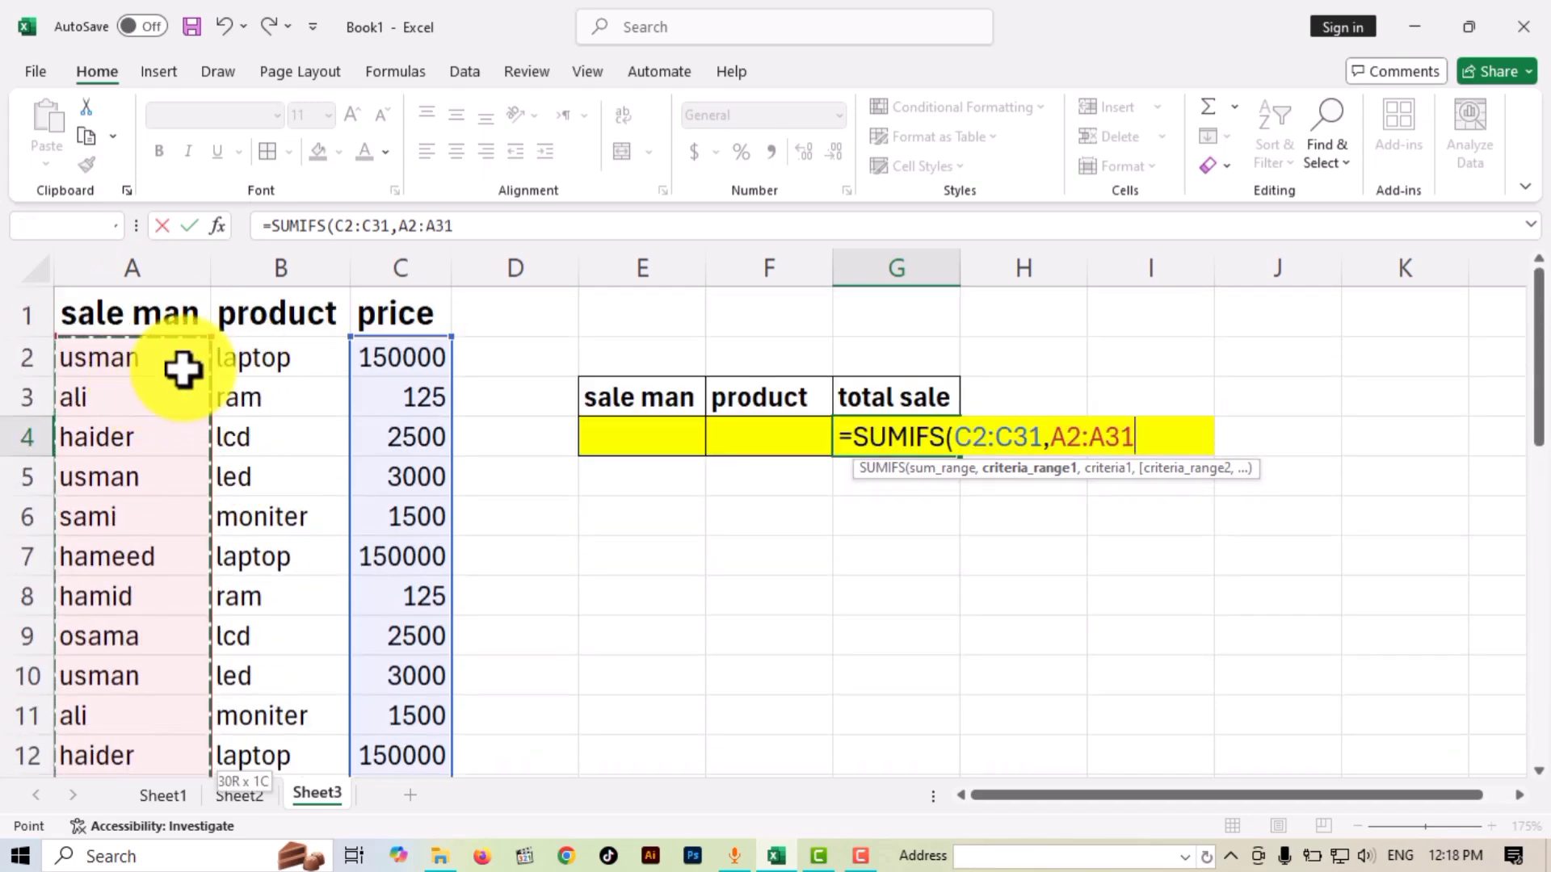
{"action": "type", "text": ","}
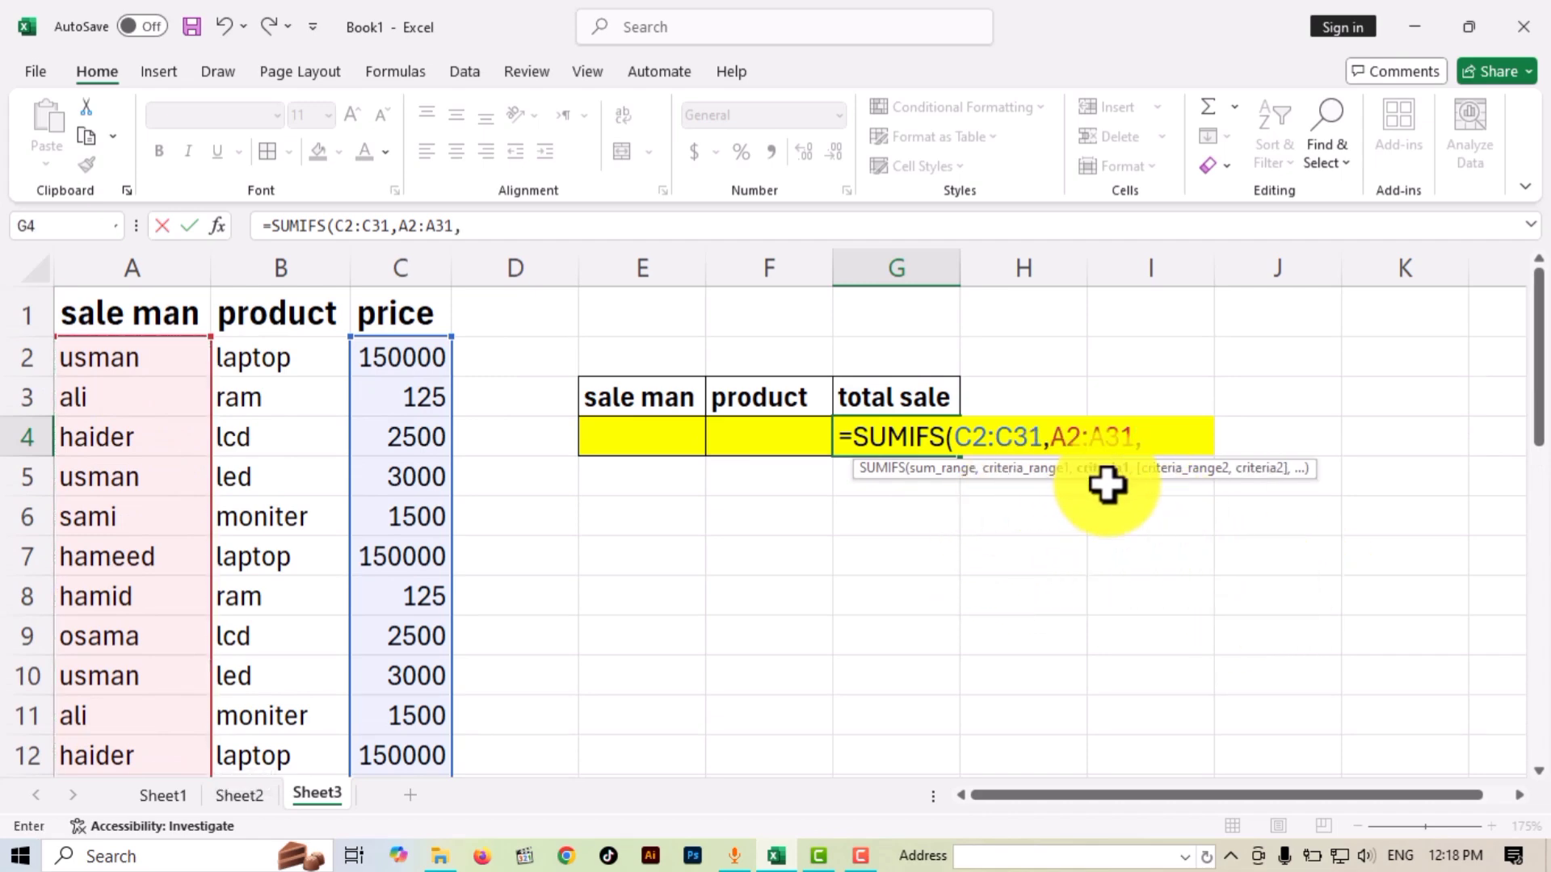
{"action": "left_click", "coordinate": [657, 437]}
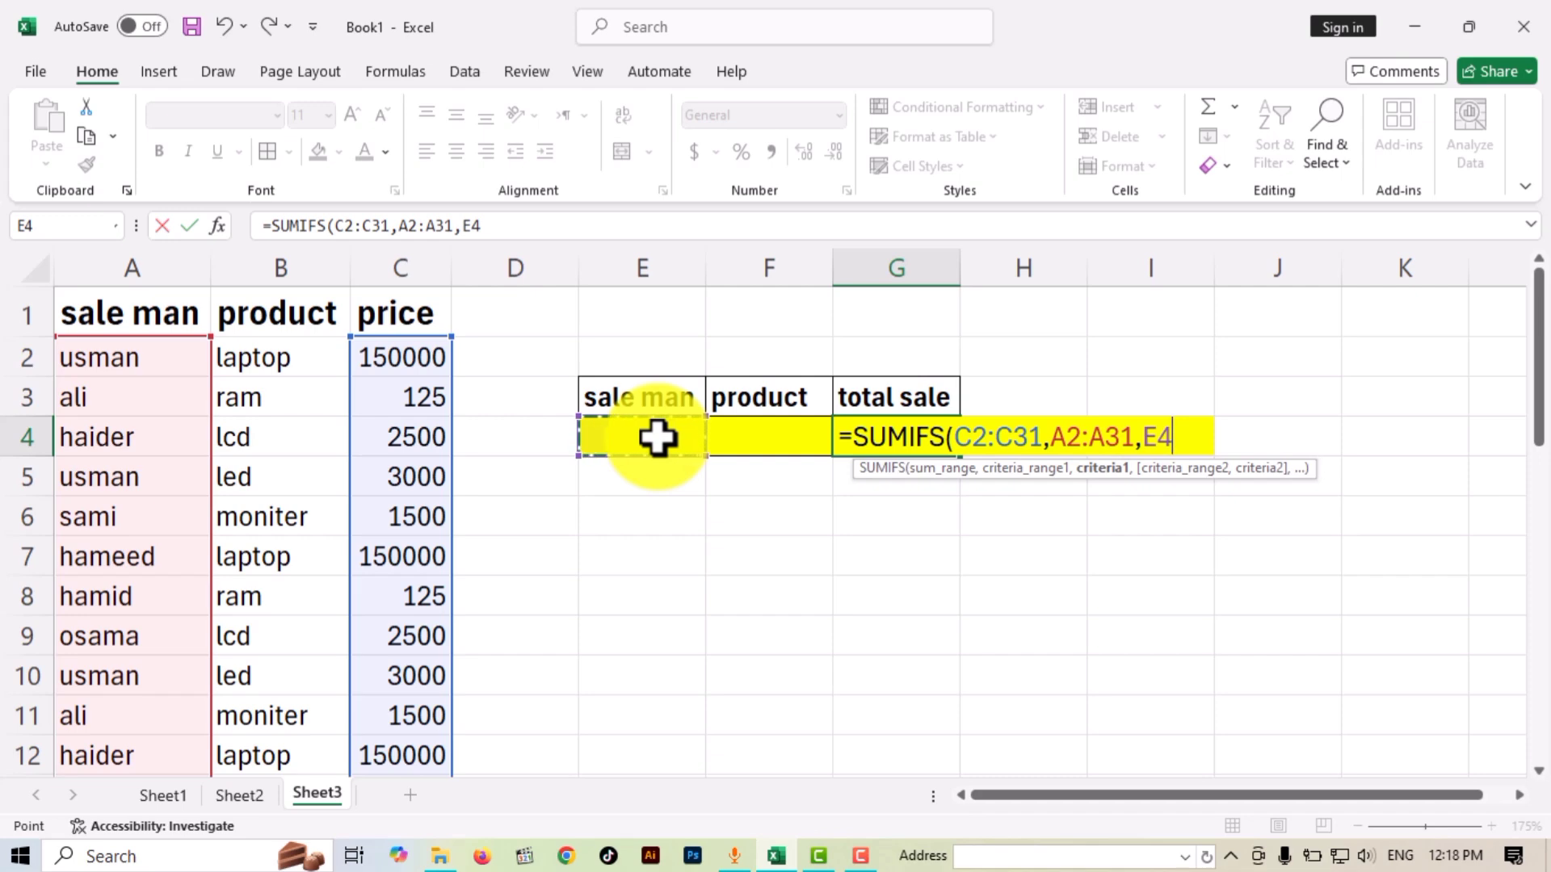
{"action": "type", "text": ","}
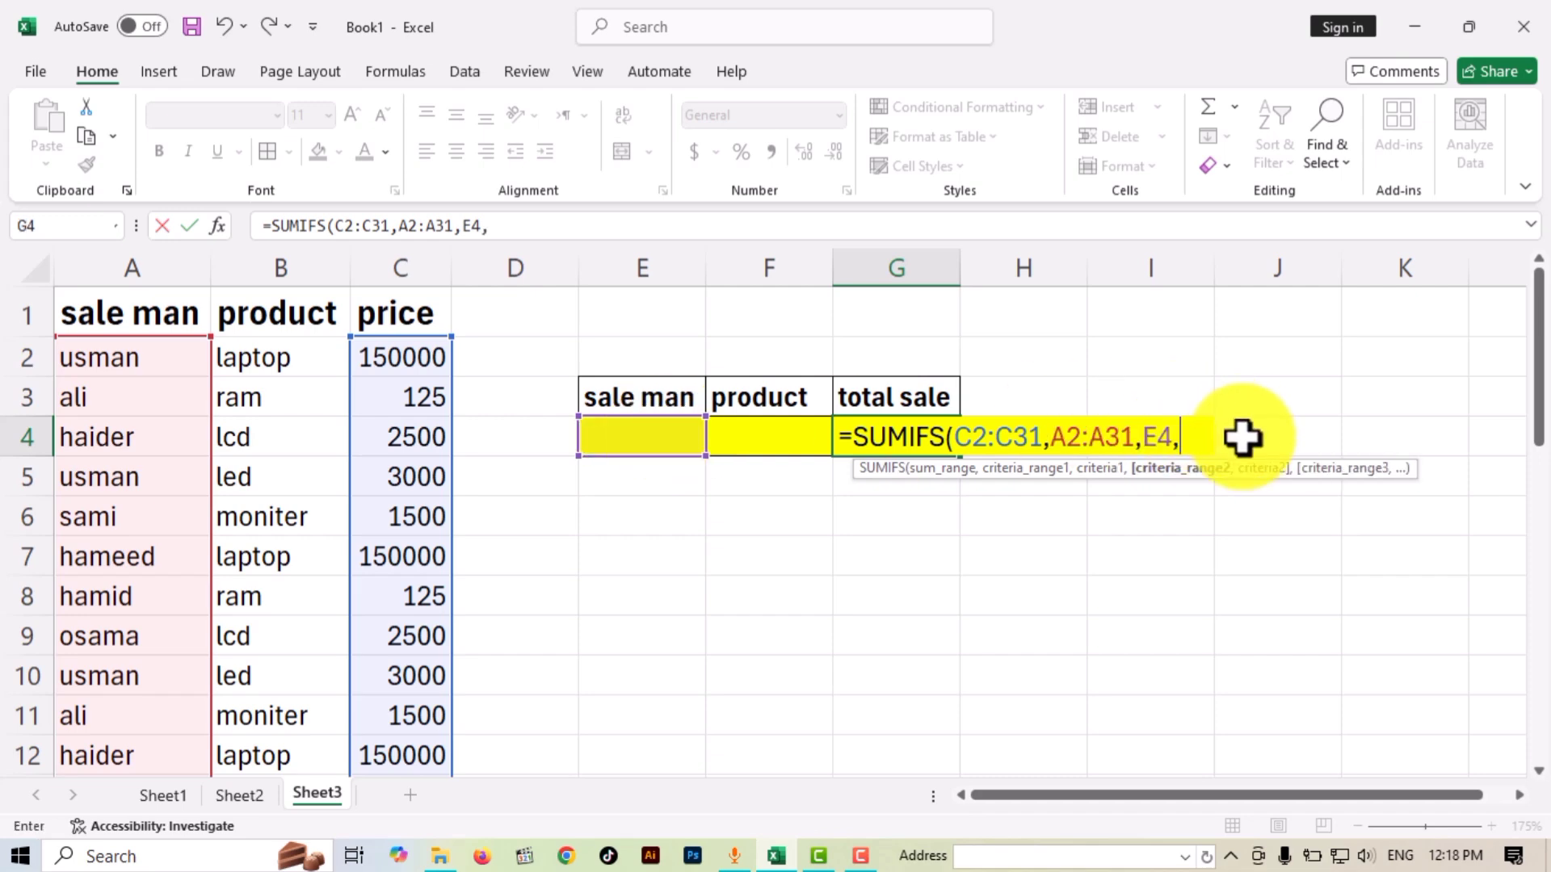
Add the product range B2:B31 as the second criteria range with cell F4 as its criterion, and complete the SUMIFS formula.
{"action": "left_click", "coordinate": [311, 358]}
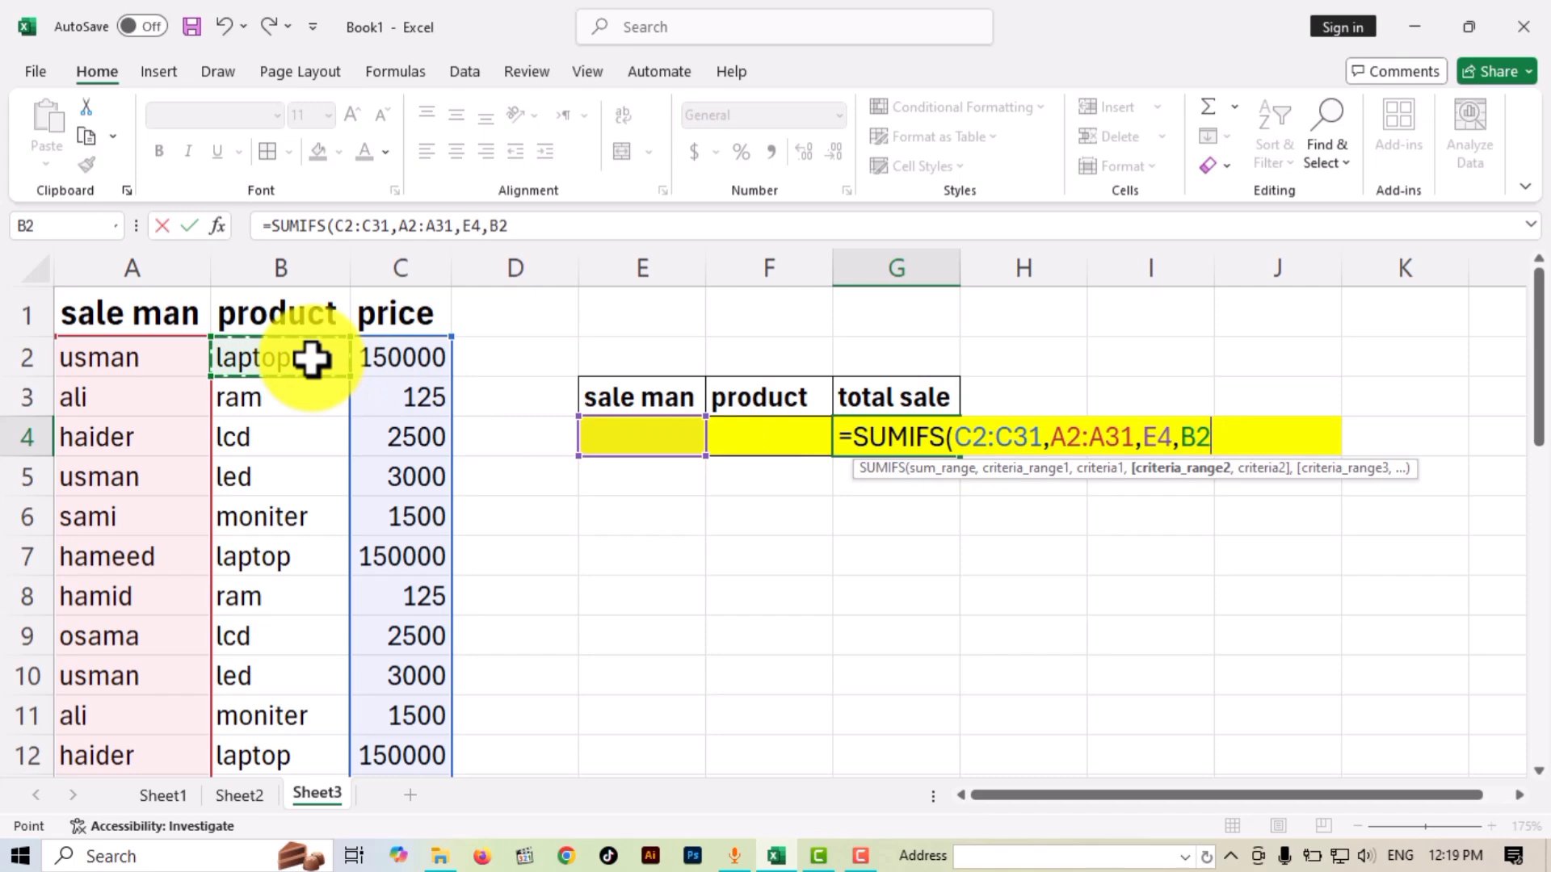
{"action": "key", "text": "ctrl+shift+Down"}
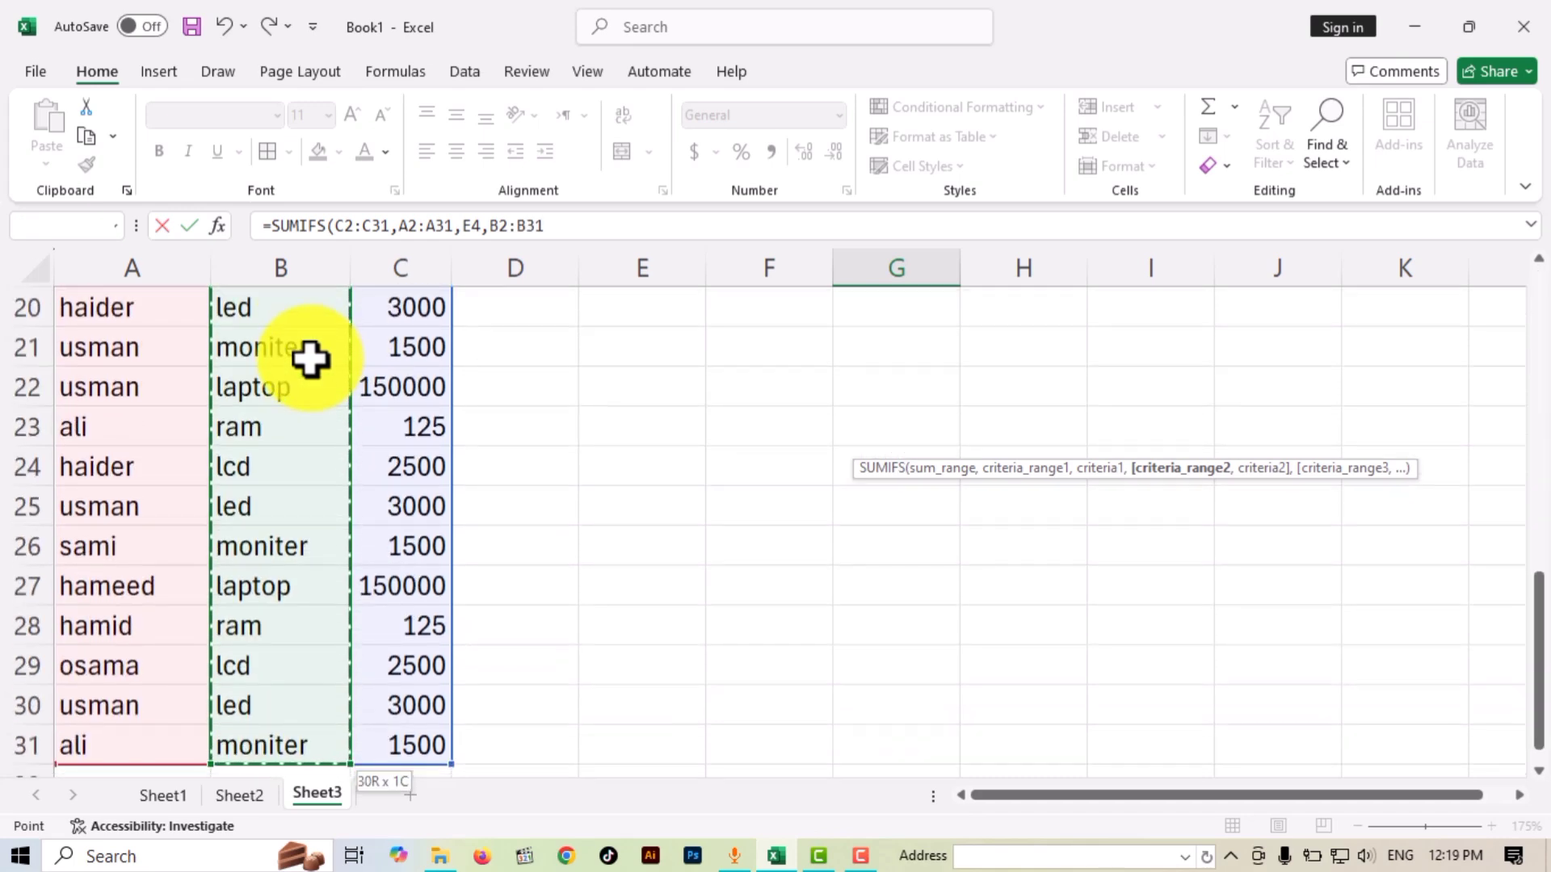
{"action": "scroll", "coordinate": [824, 512], "scroll_direction": "up", "scroll_amount": 7}
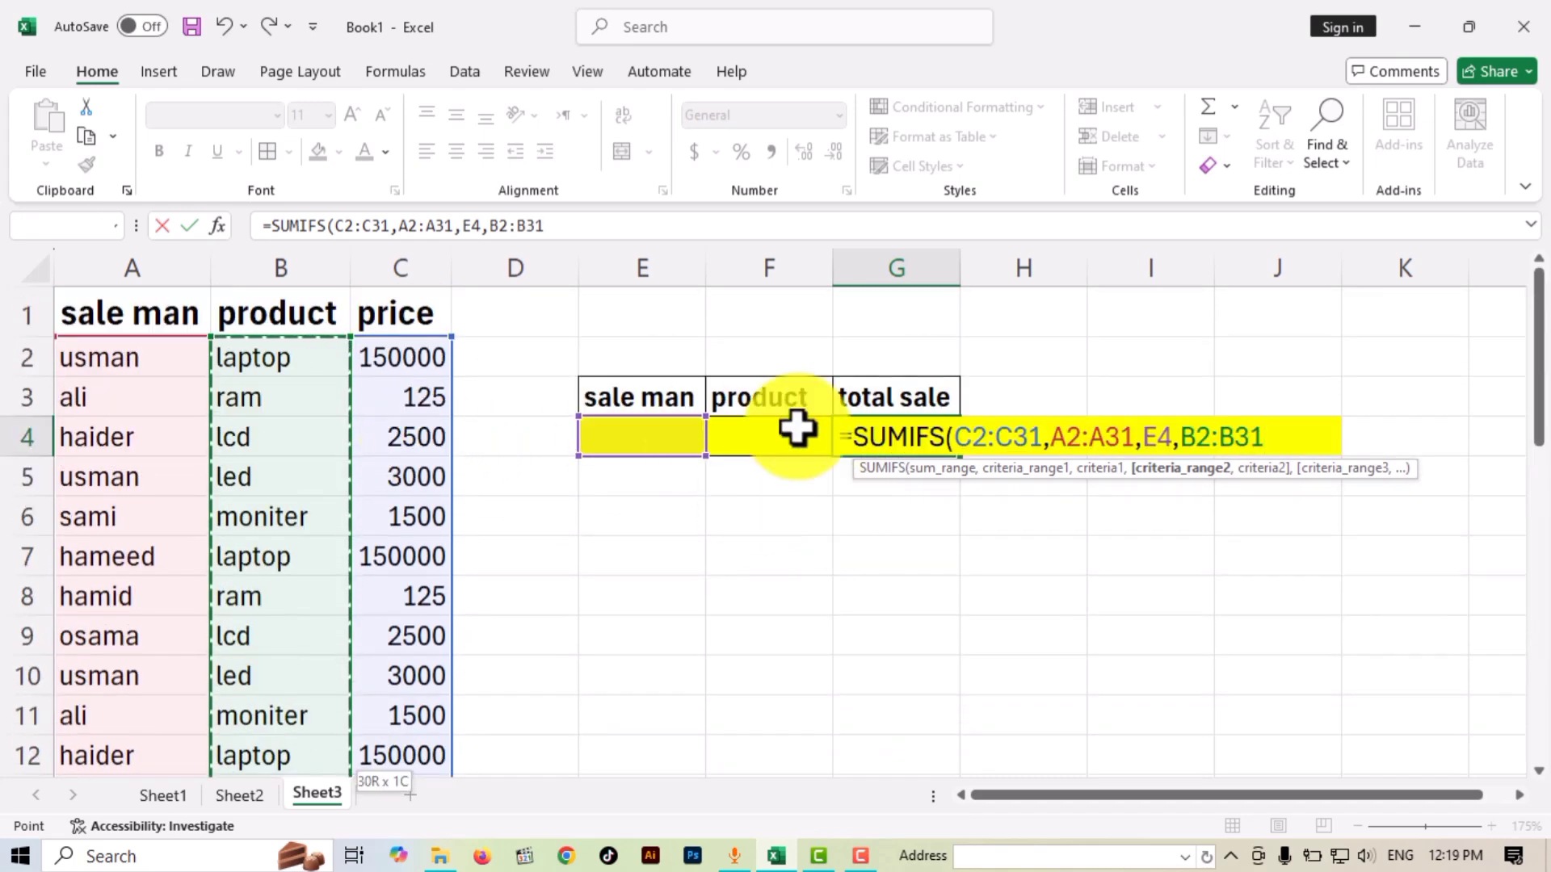
{"action": "type", "text": ","}
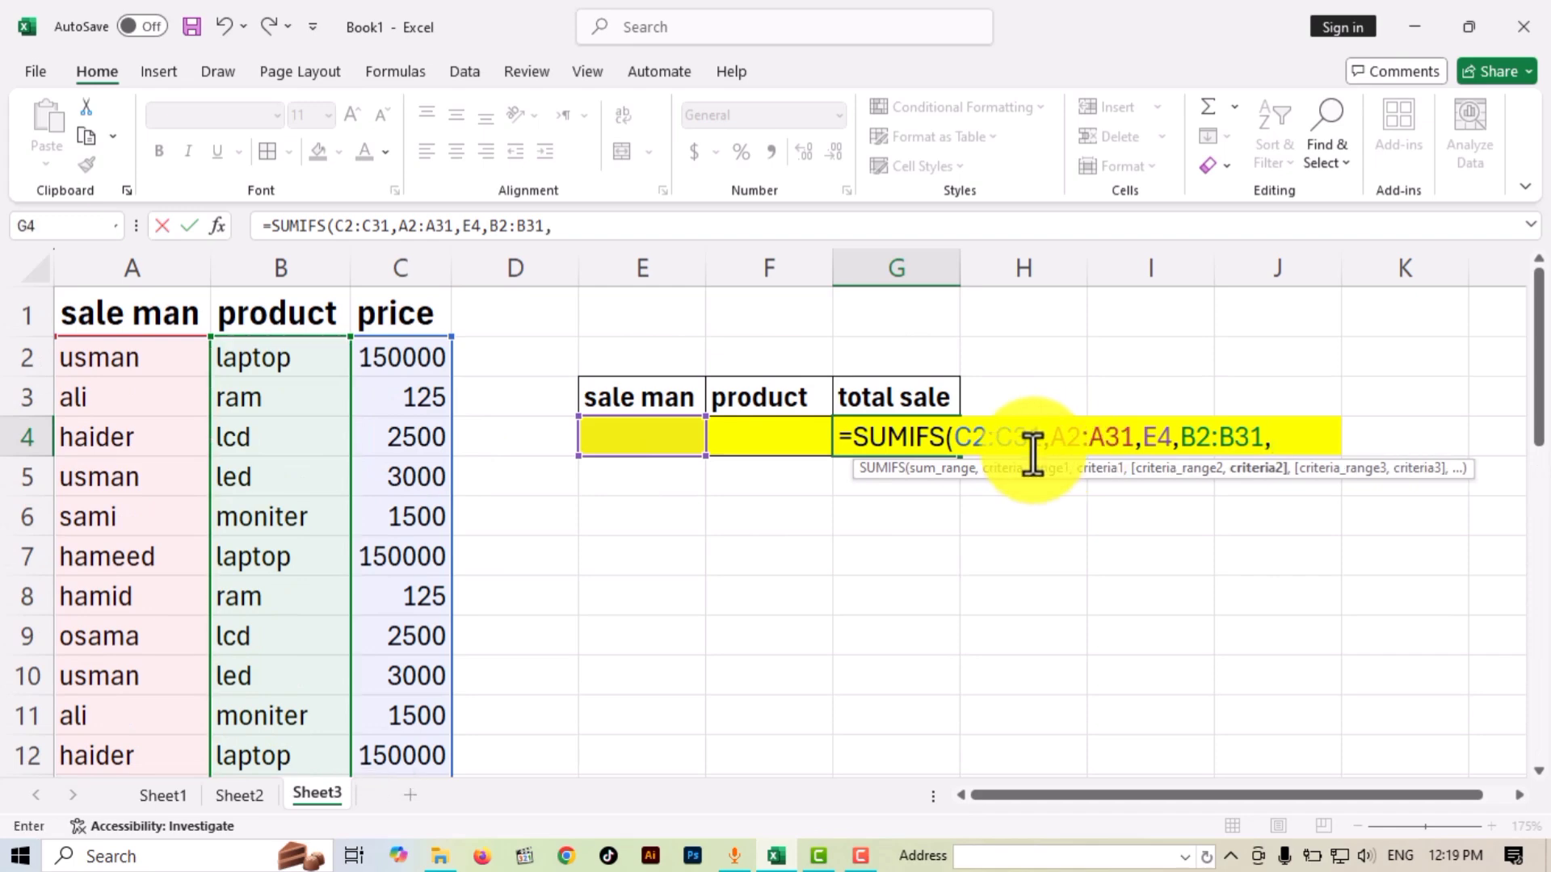
{"action": "left_click", "coordinate": [744, 439]}
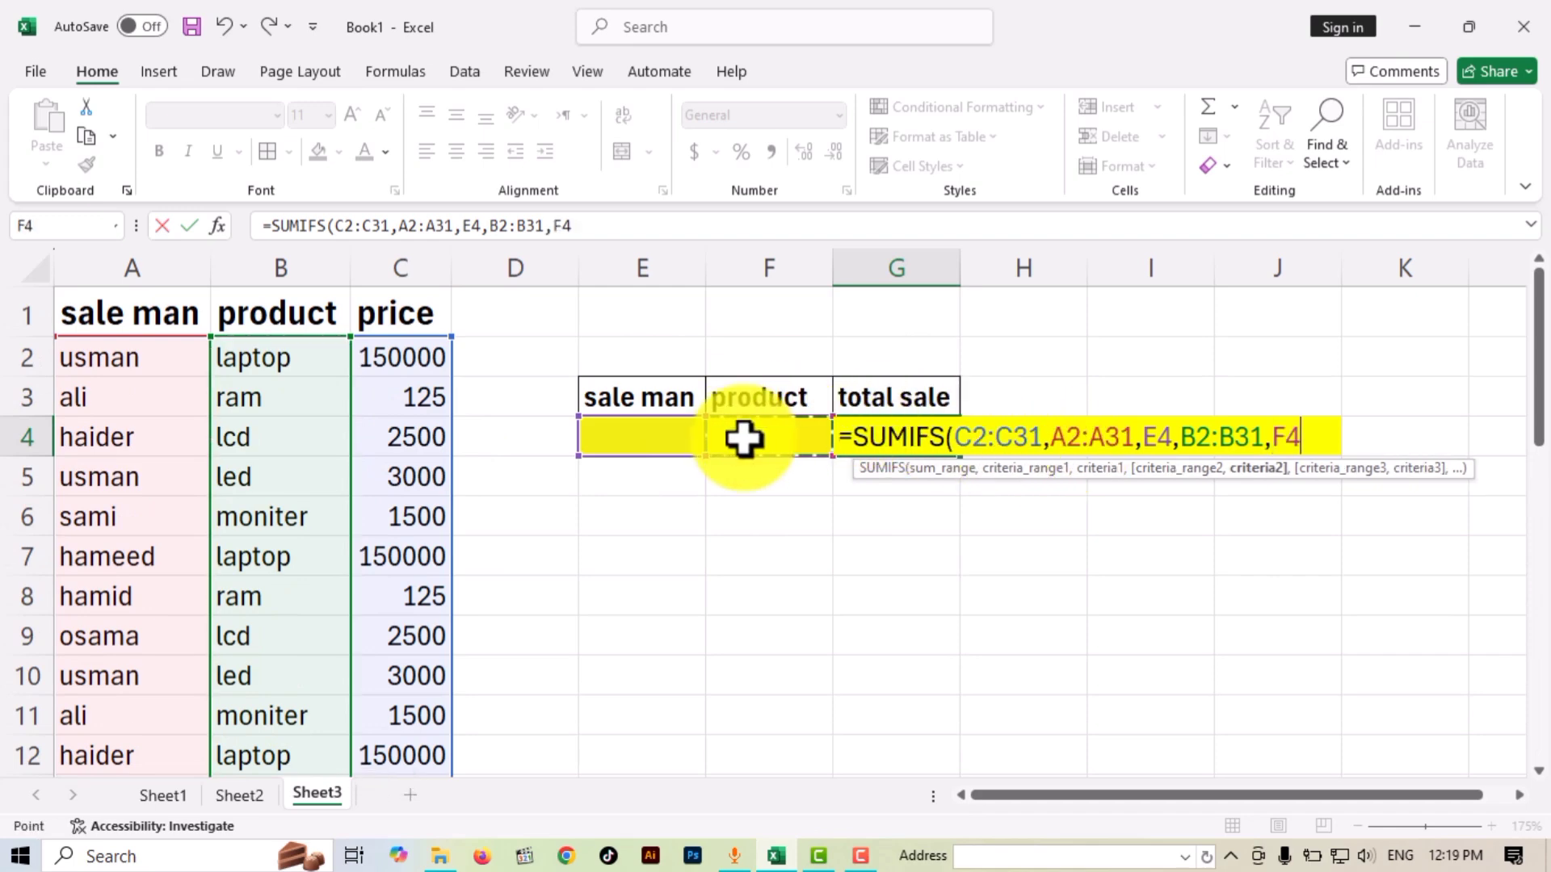
{"action": "key", "text": "Return"}
Fill in the SUMIFS criteria with the sale man from cell A2 in E4 and laptop in F4, and check the total sale formula.
{"action": "left_click", "coordinate": [641, 437]}
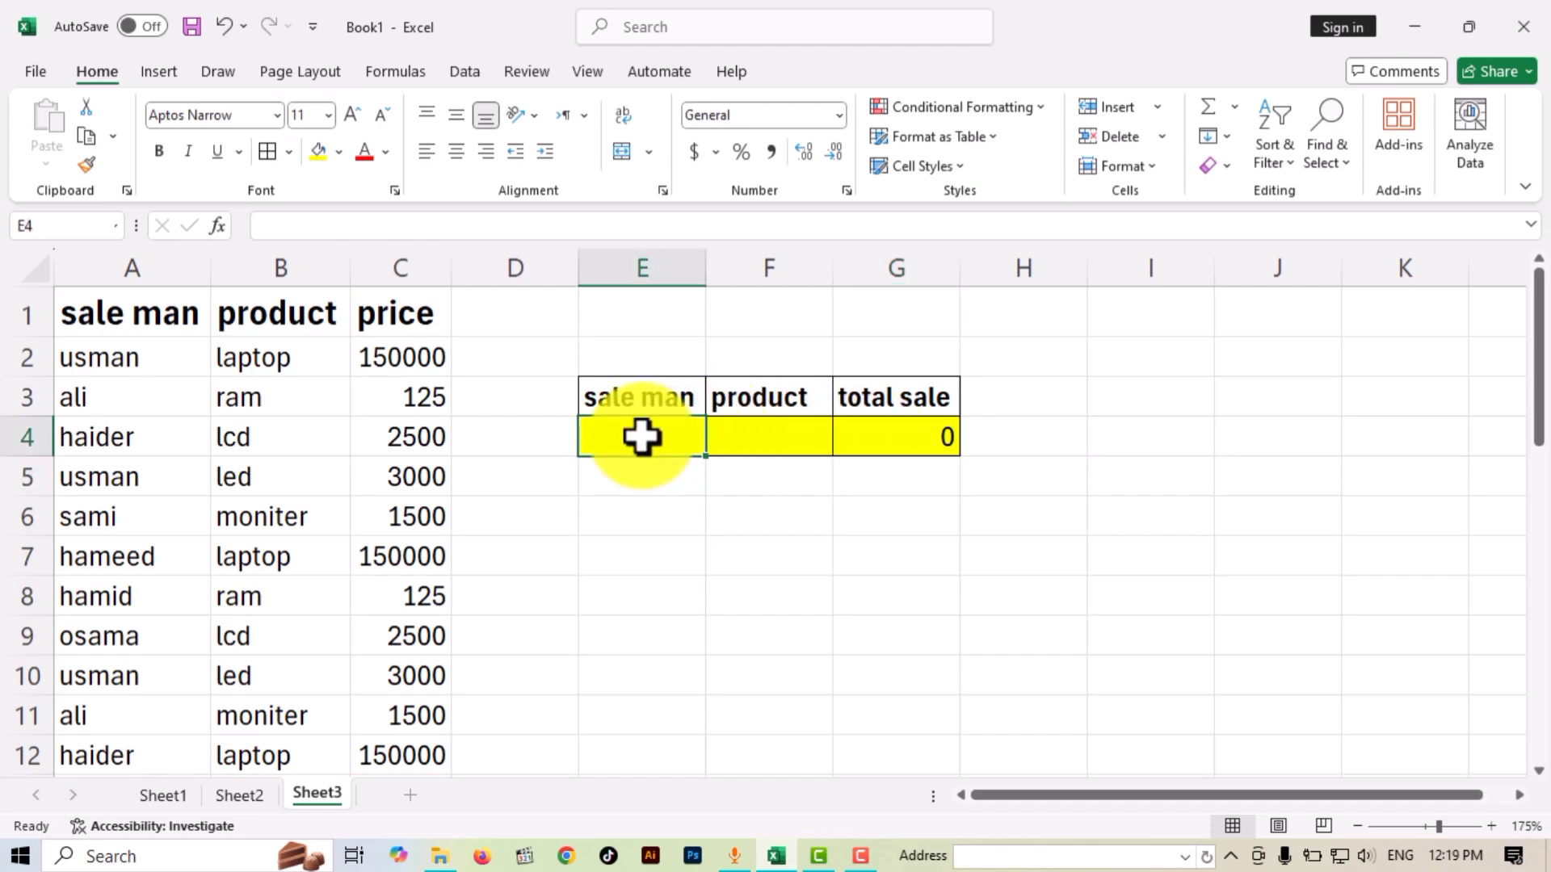
{"action": "type", "text": "usm"}
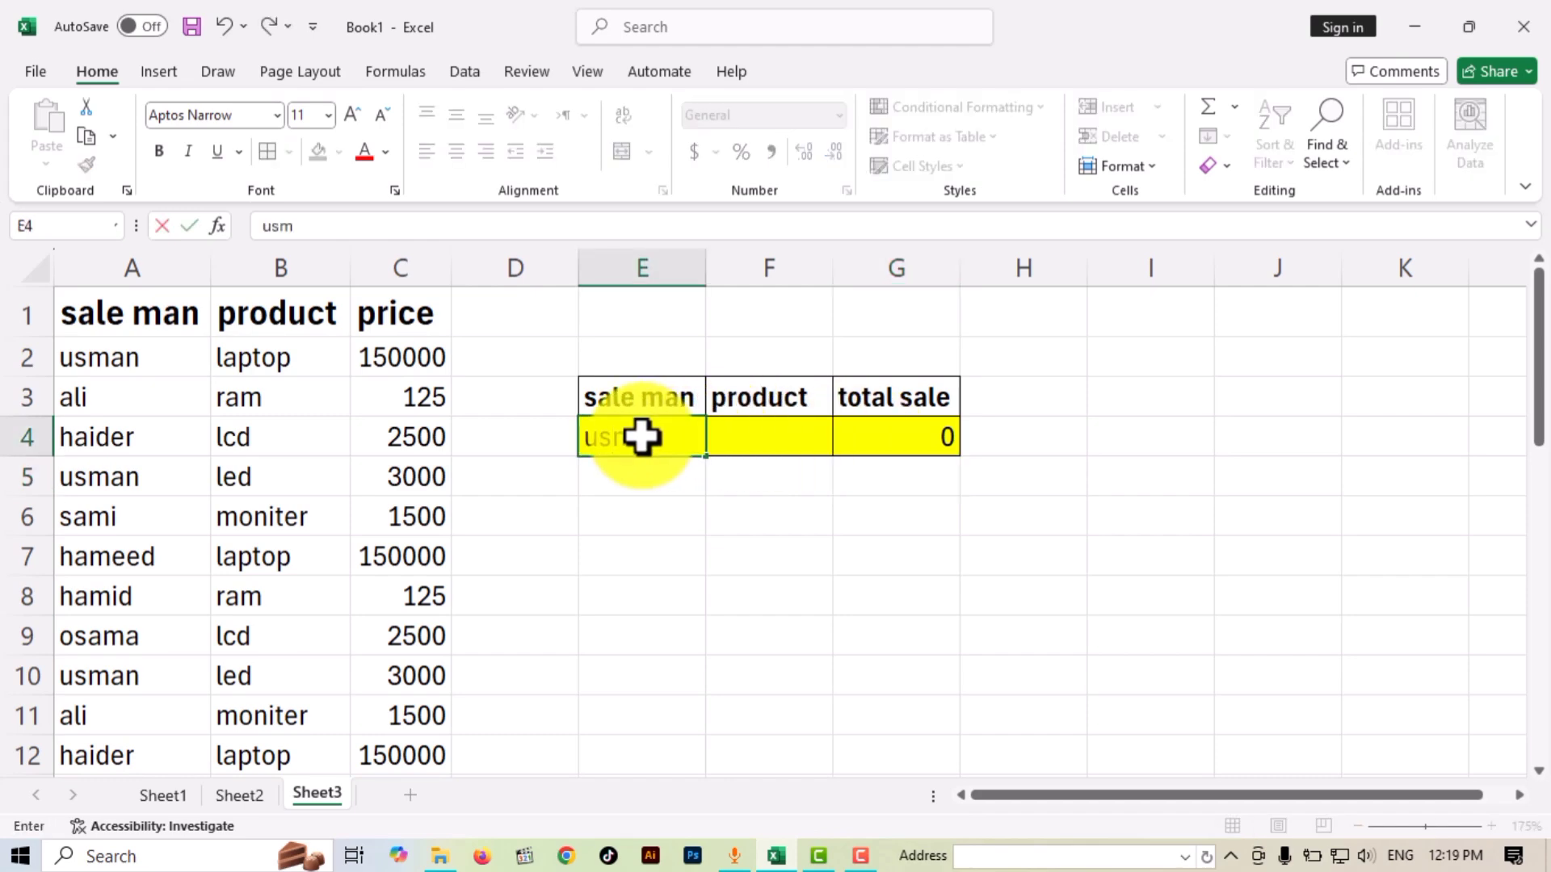
{"action": "type", "text": "an"}
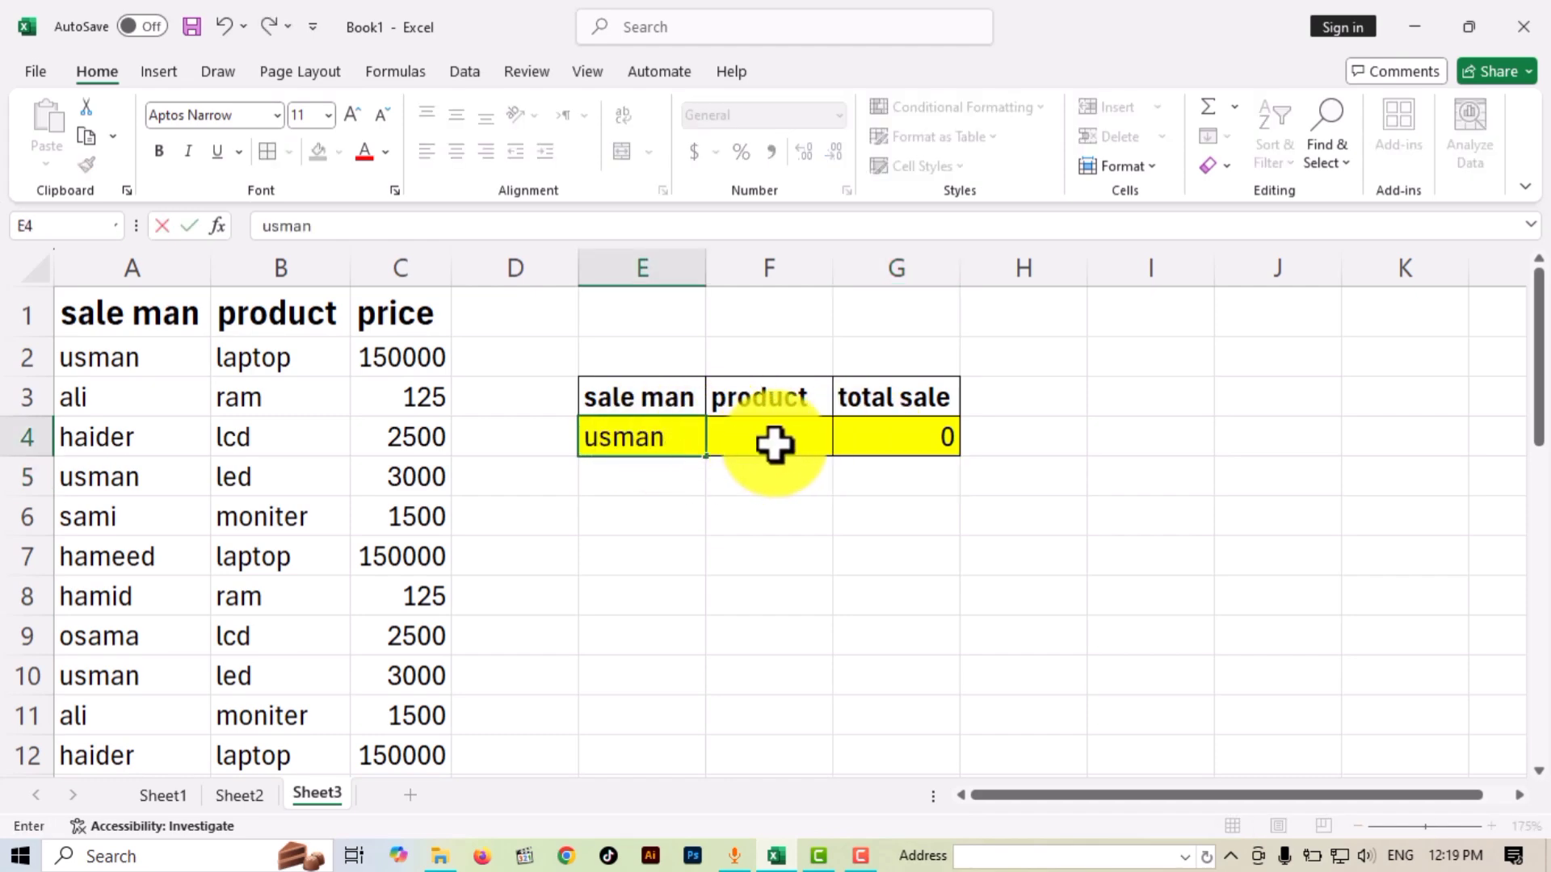
{"action": "left_click", "coordinate": [777, 444]}
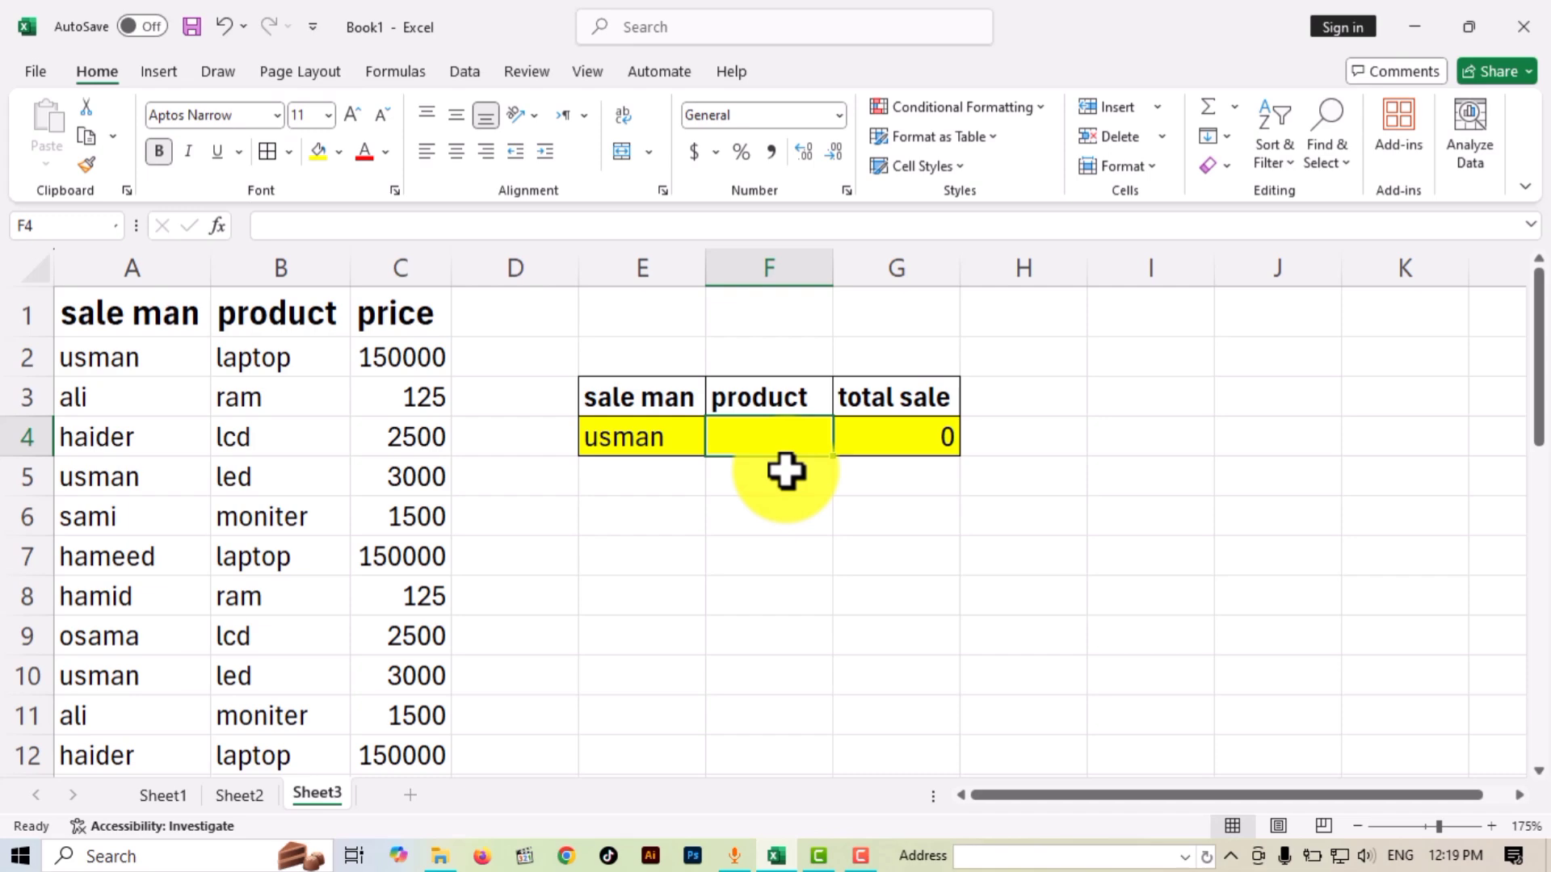
{"action": "type", "text": "la"}
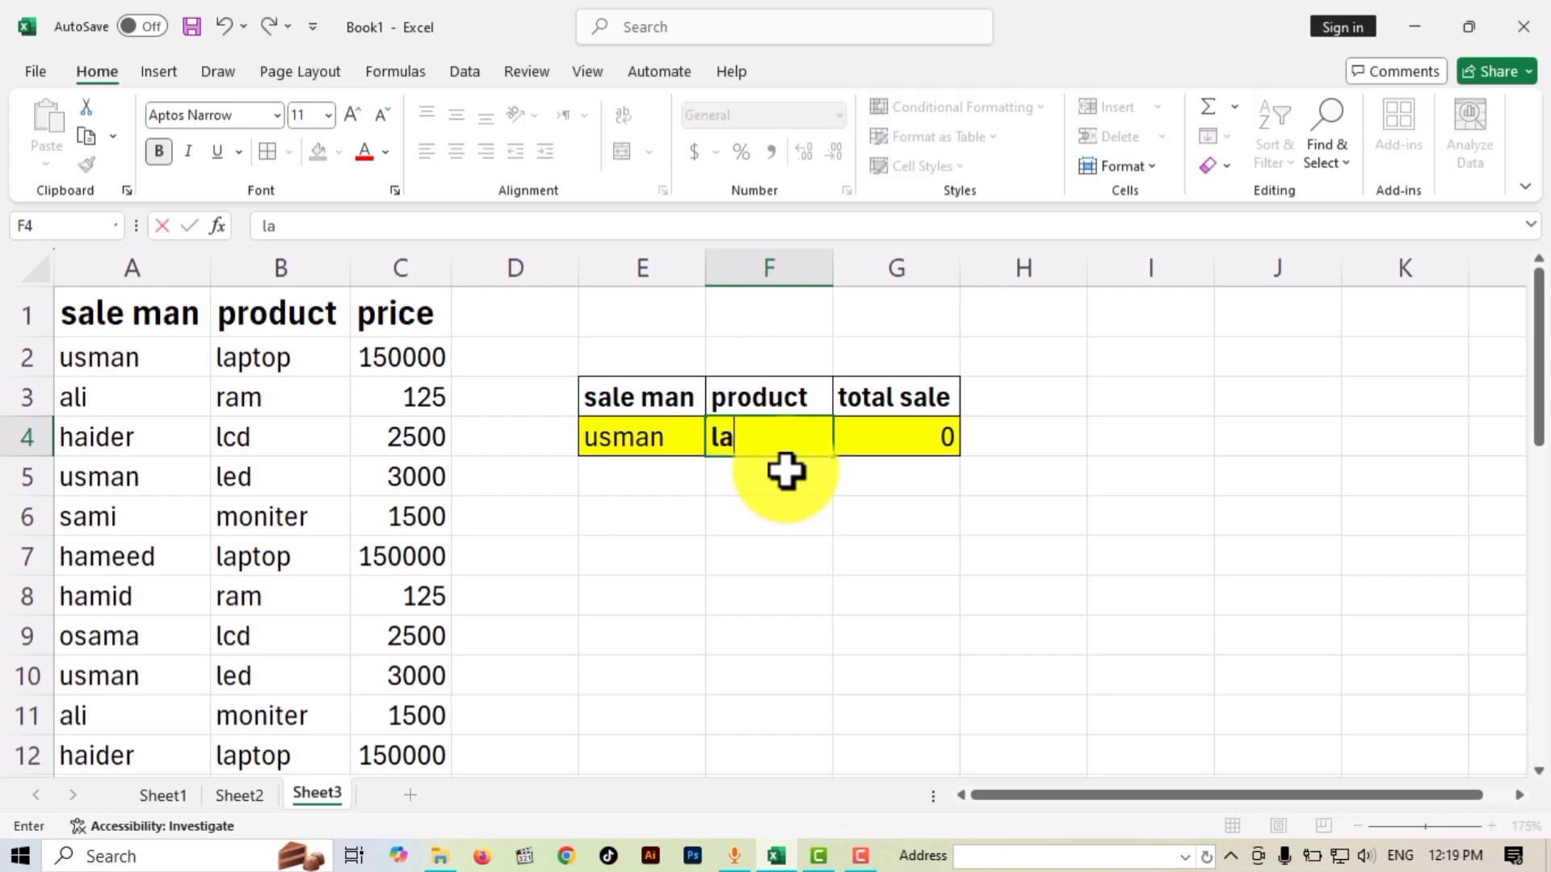
{"action": "type", "text": "p"}
{"action": "key", "text": "Return"}
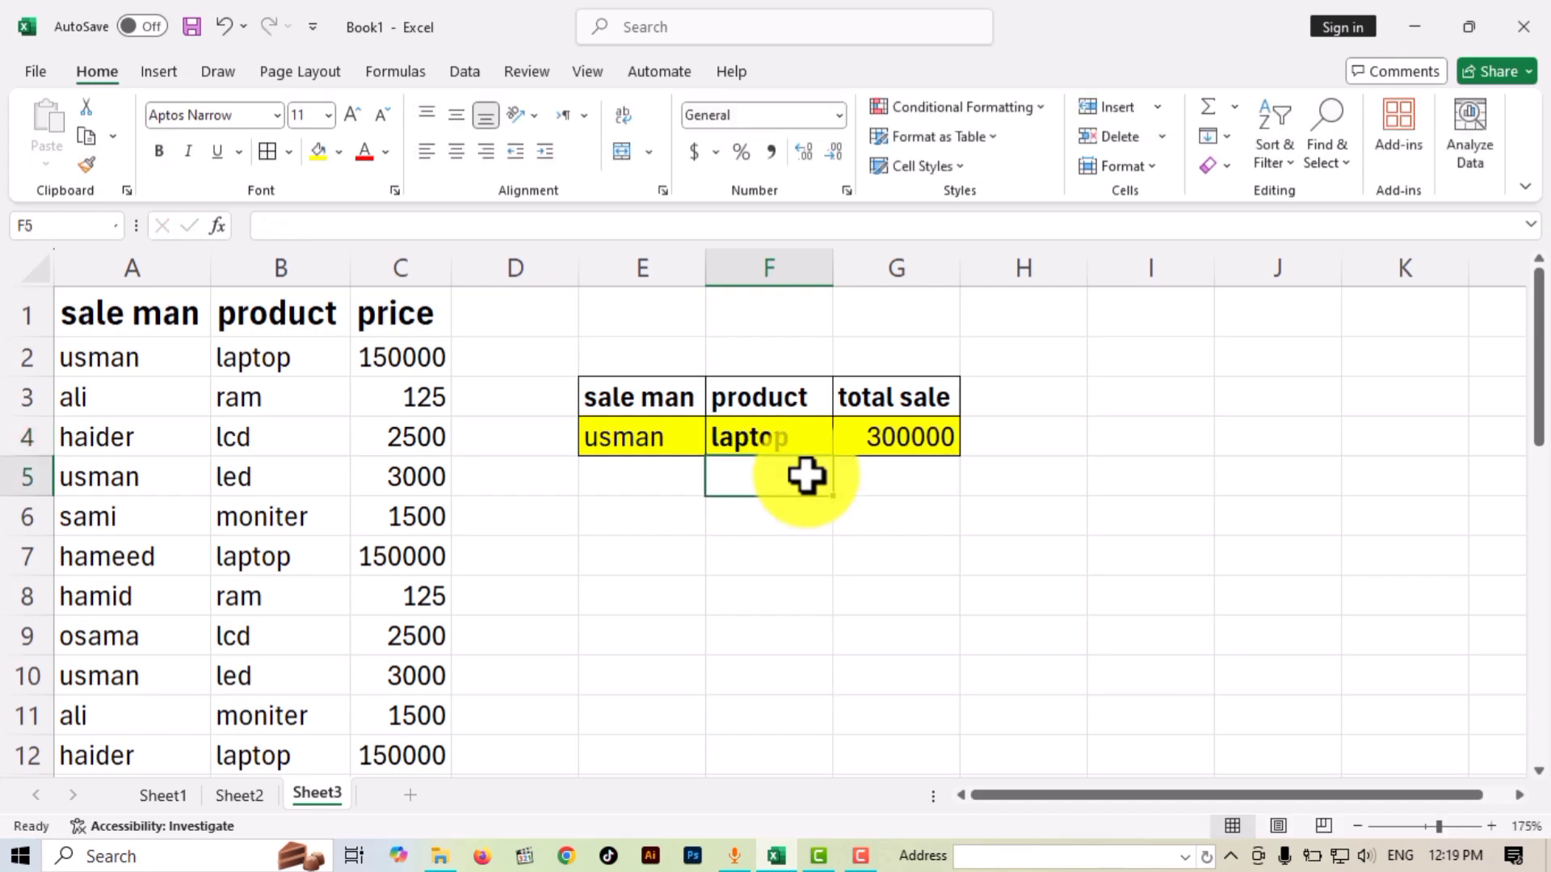
{"action": "left_click", "coordinate": [895, 449]}
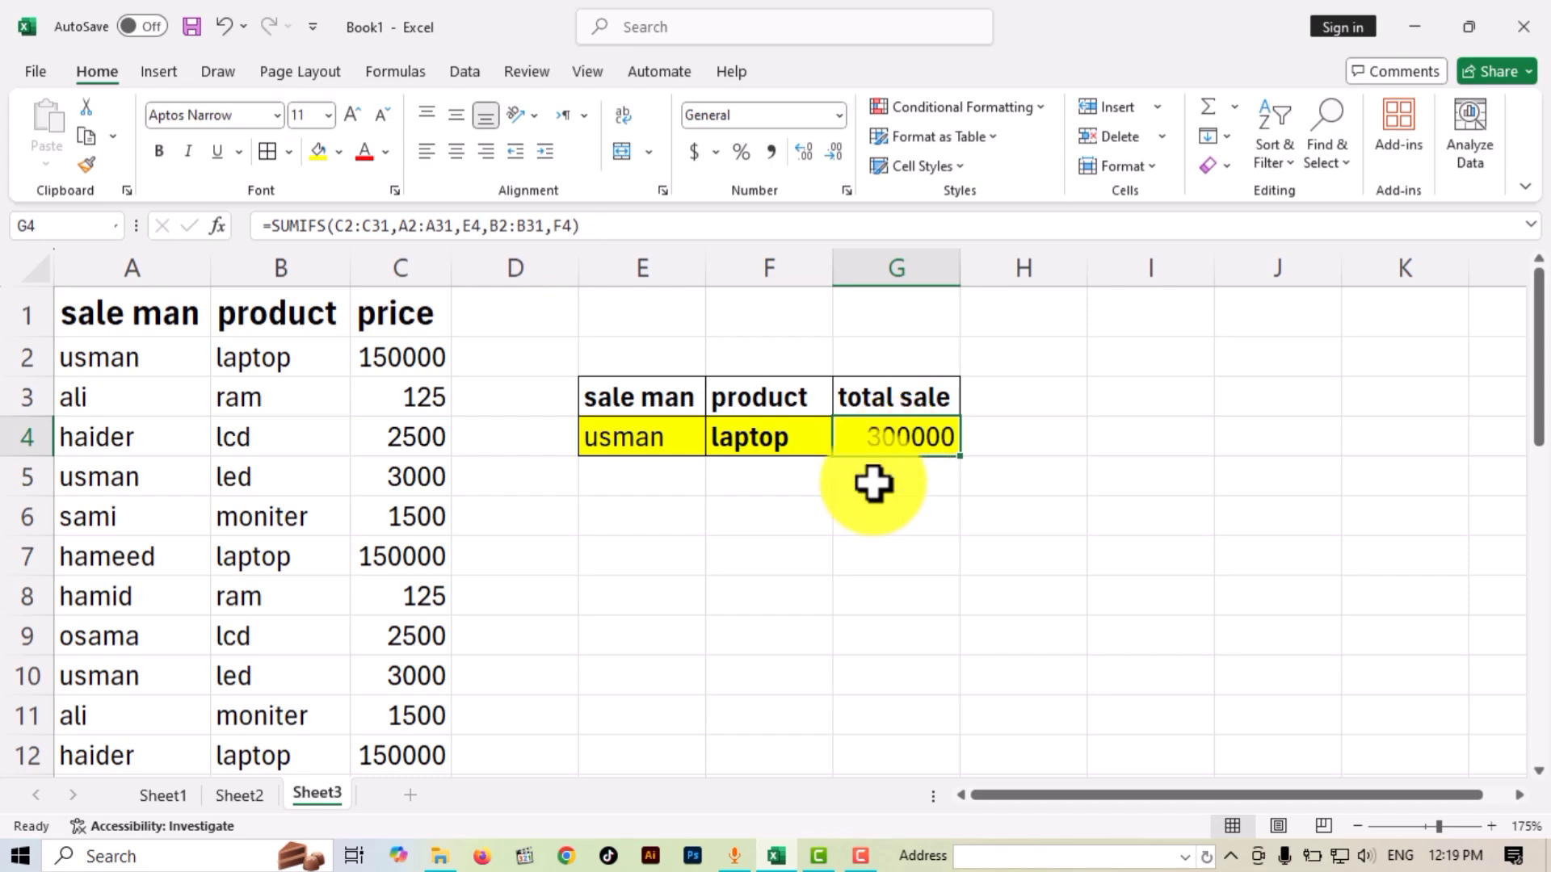
Test the laptop total for other sale men by entering the name from A3 and then the one from A4 in cell E4.
{"action": "left_click", "coordinate": [644, 441]}
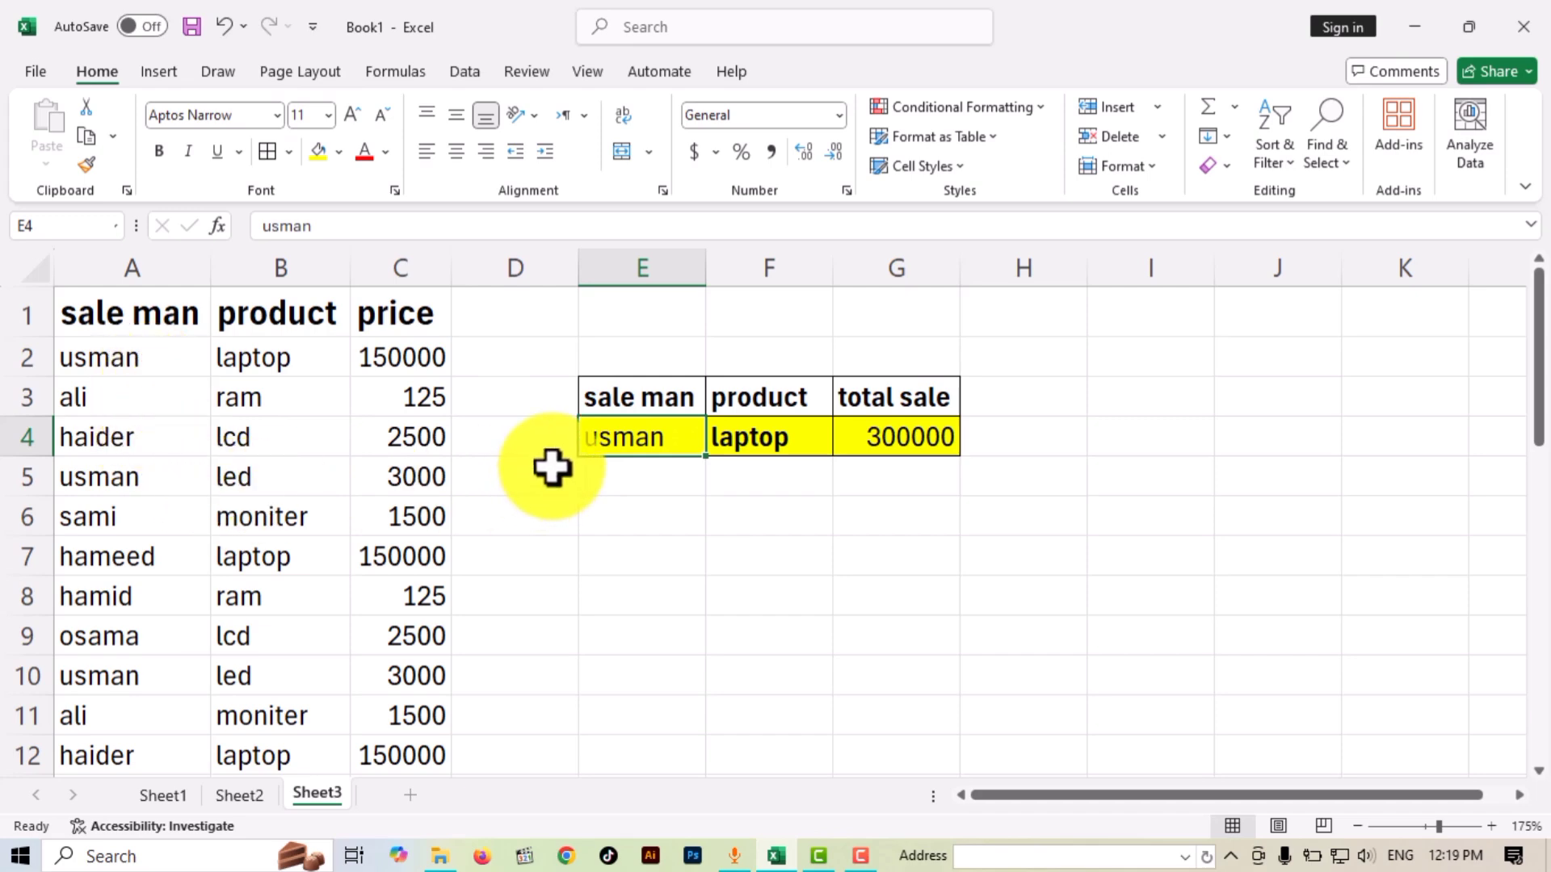
{"action": "type", "text": "ali"}
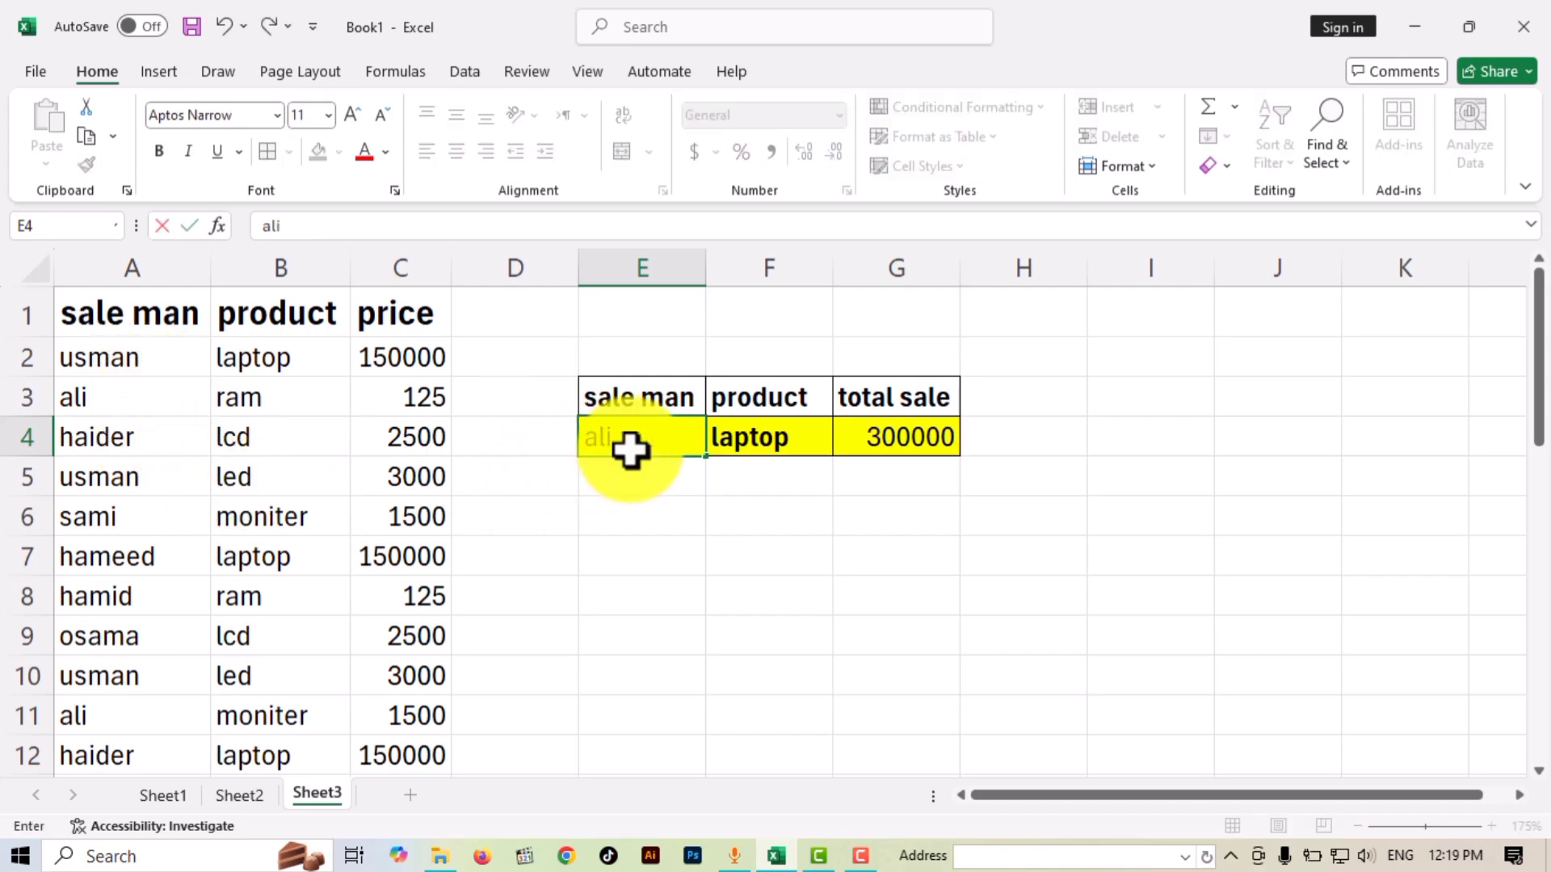
{"action": "key", "text": "Return"}
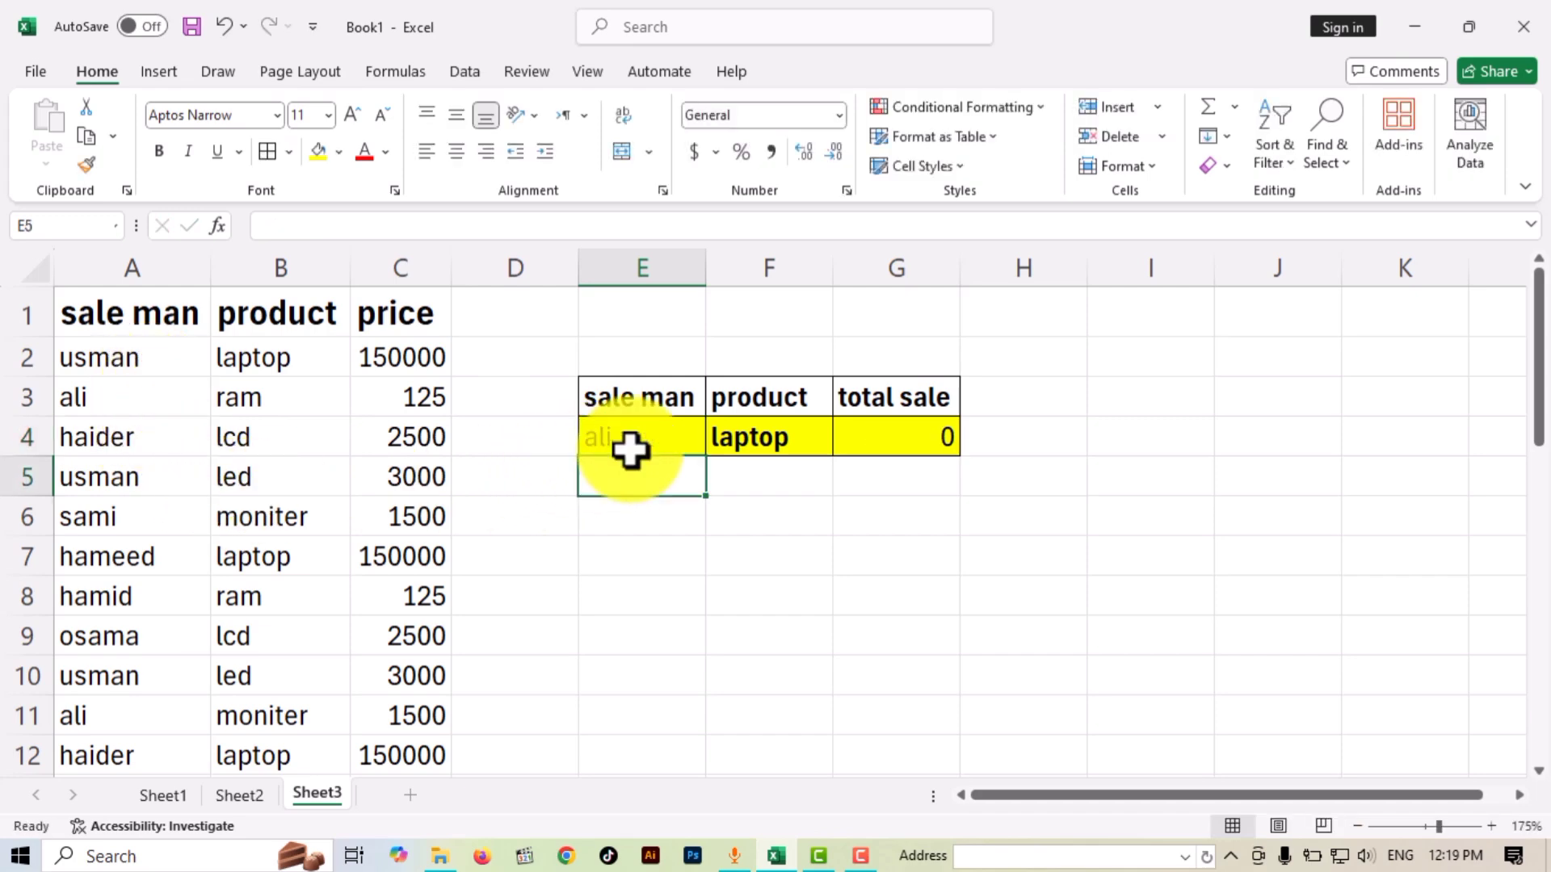
{"action": "left_click", "coordinate": [631, 449]}
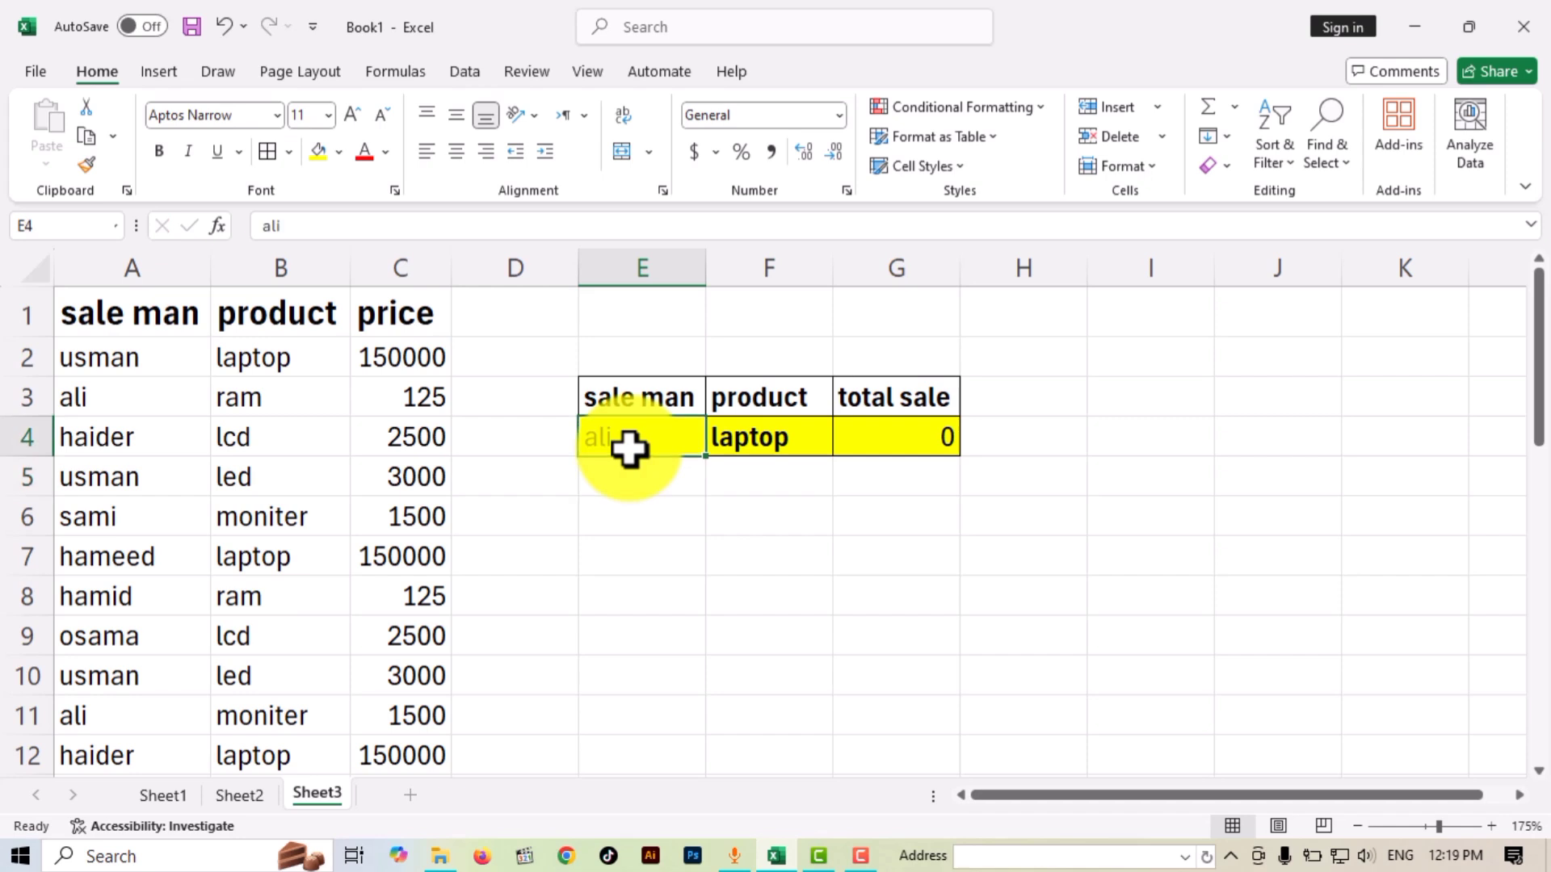
{"action": "type", "text": "hai"}
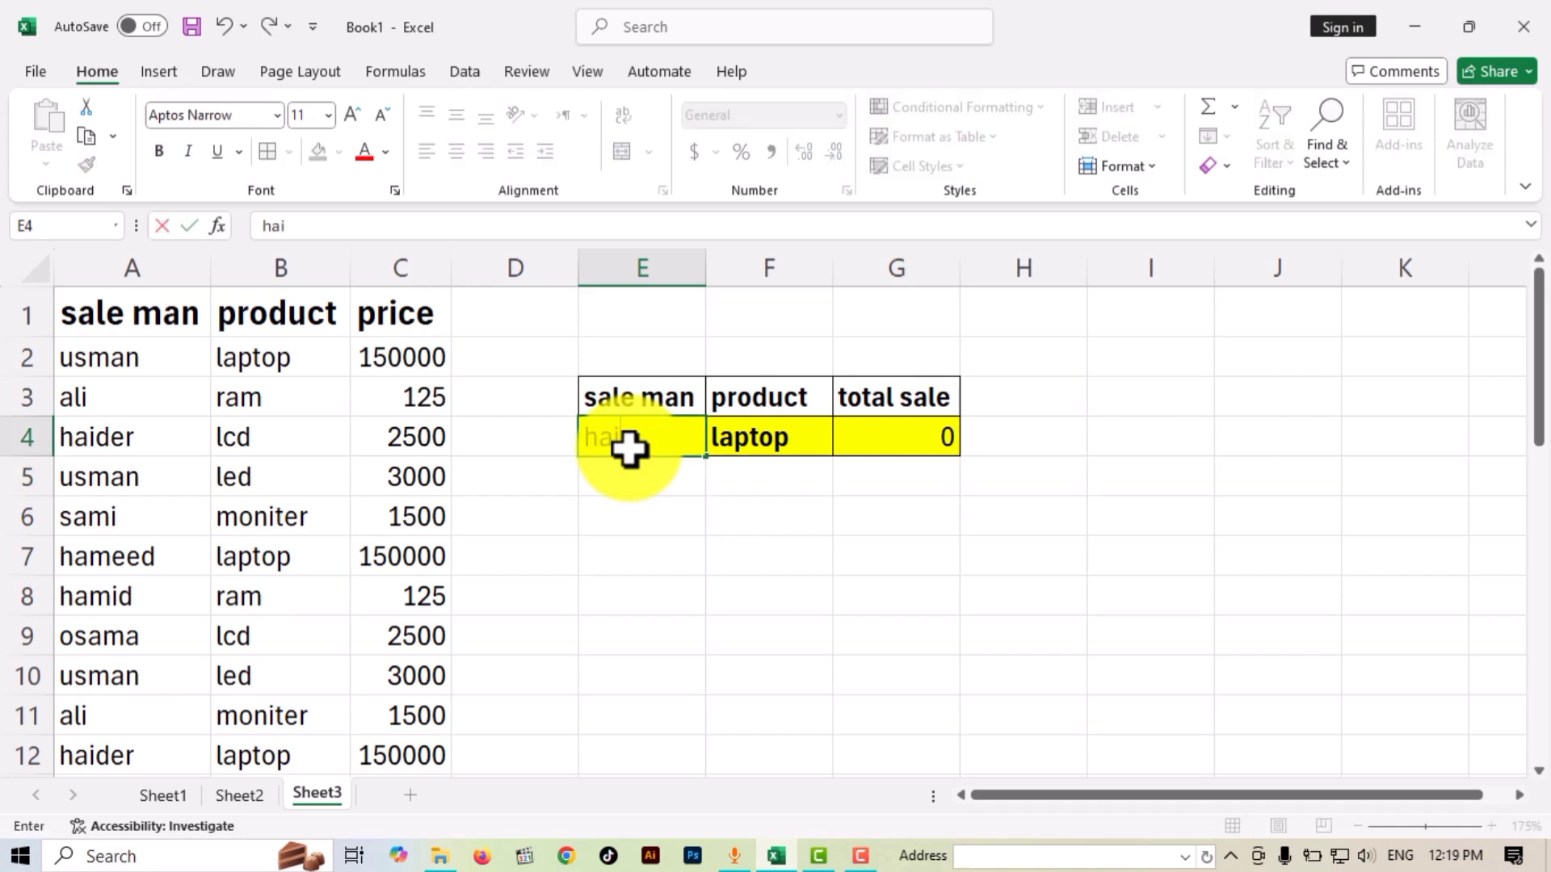
{"action": "type", "text": "der"}
{"action": "key", "text": "Return"}
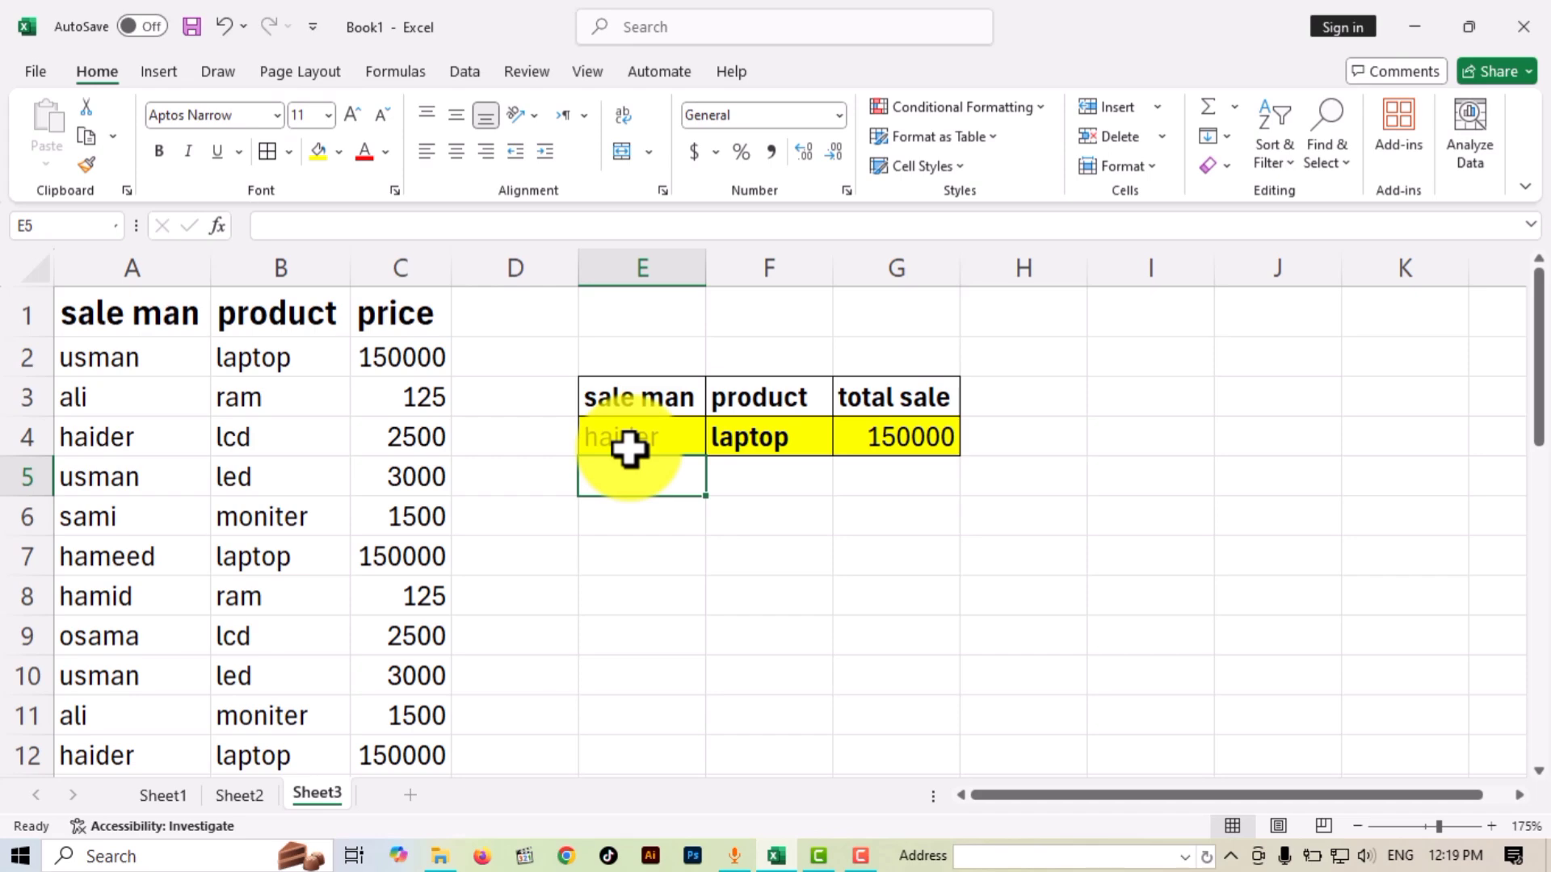
Test the laptop total with the sale man from A6 and then the one from A7 in cell E4.
{"action": "left_click", "coordinate": [629, 449]}
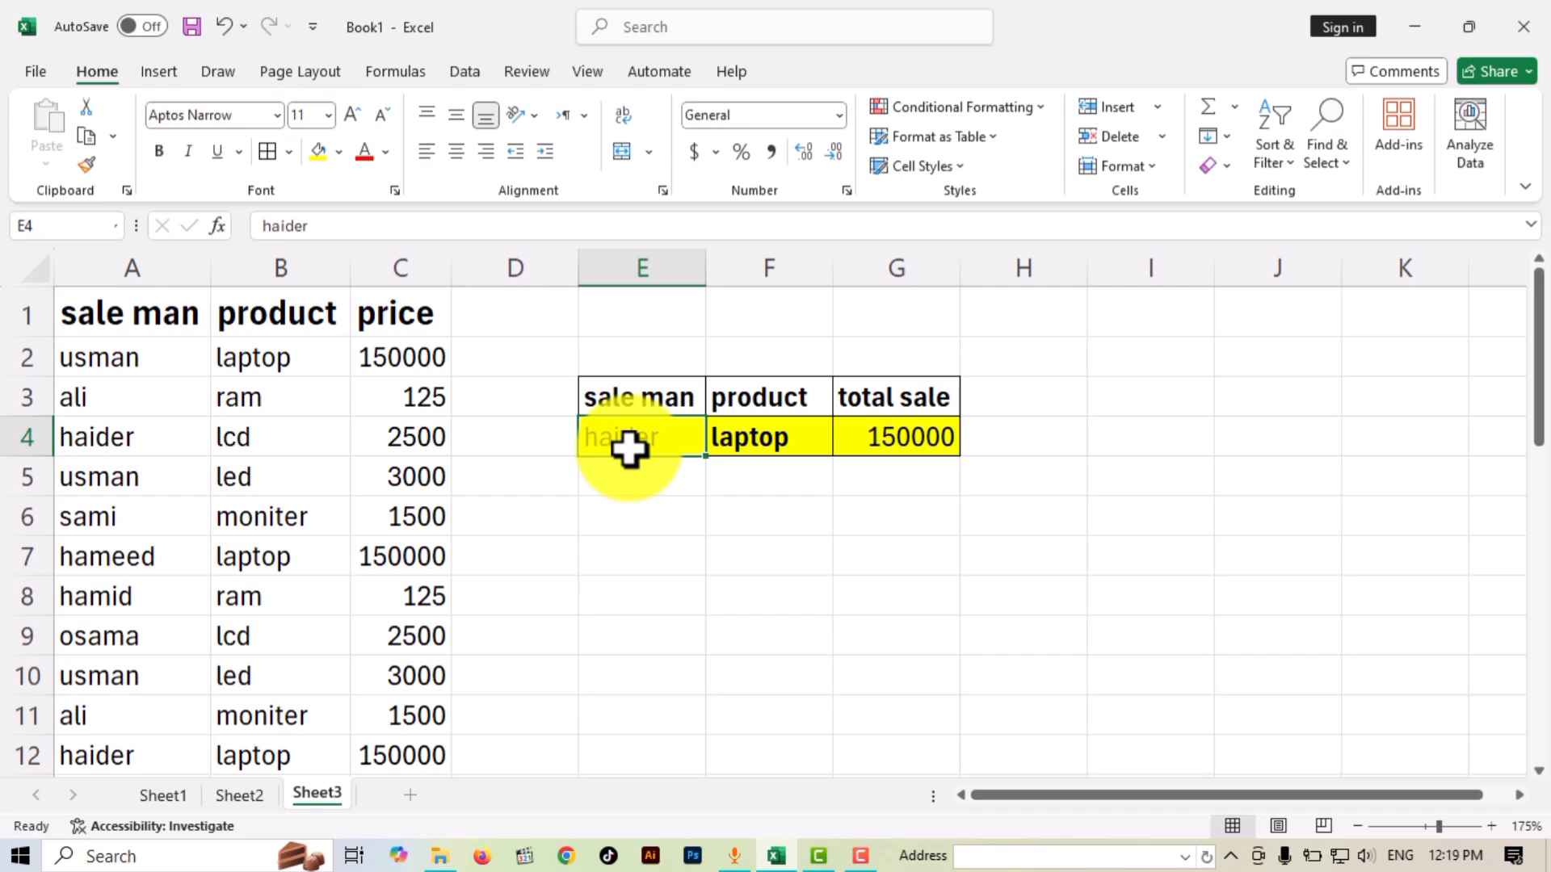
{"action": "type", "text": "sam"}
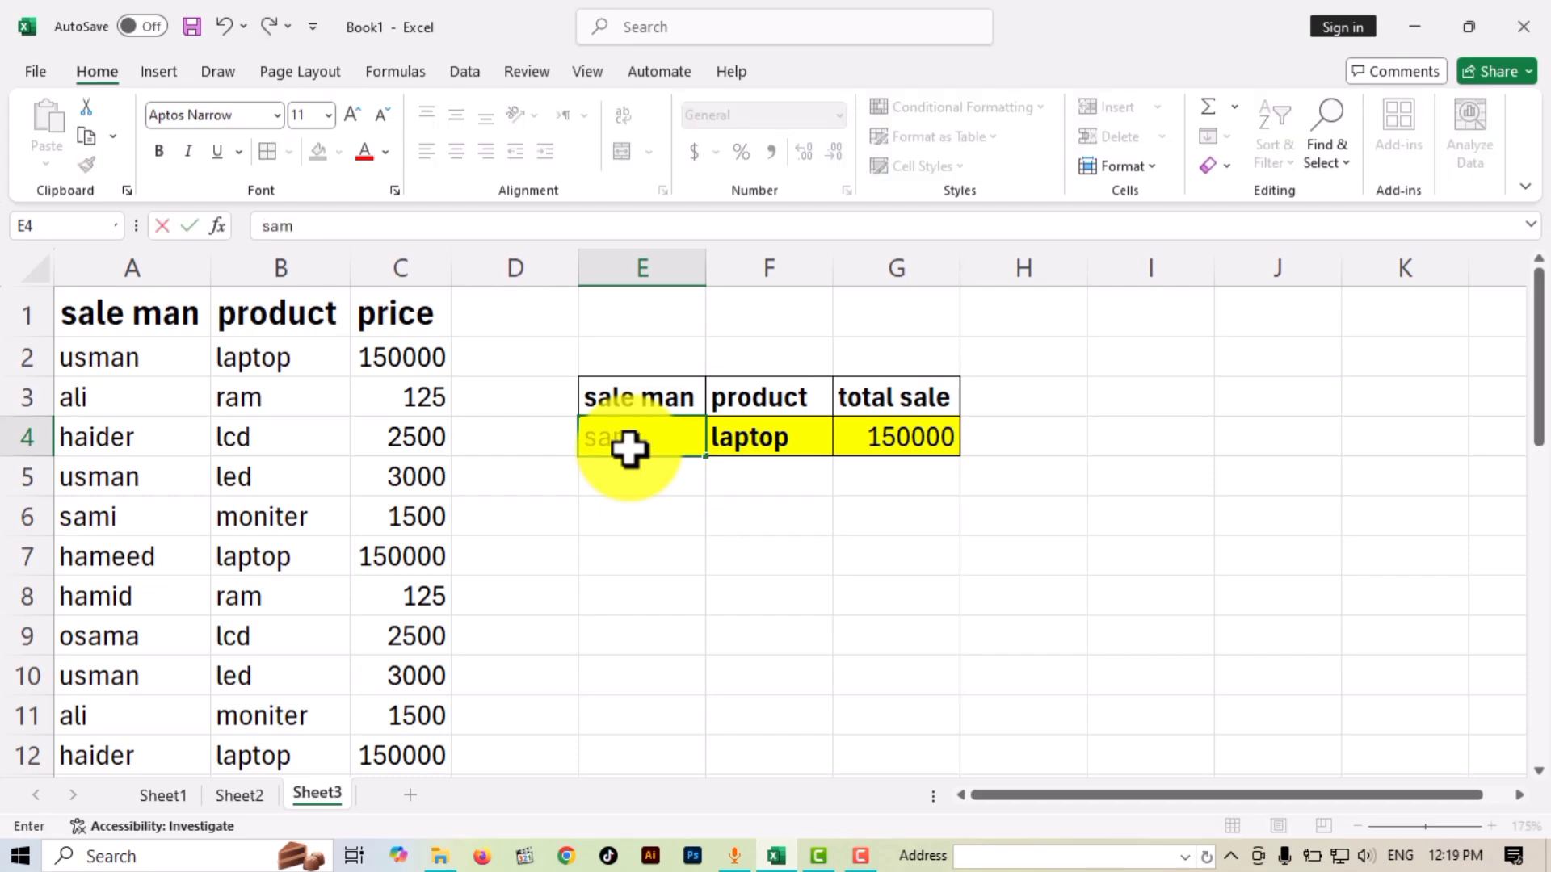
{"action": "type", "text": "i"}
{"action": "key", "text": "Return"}
{"action": "left_click", "coordinate": [629, 449]}
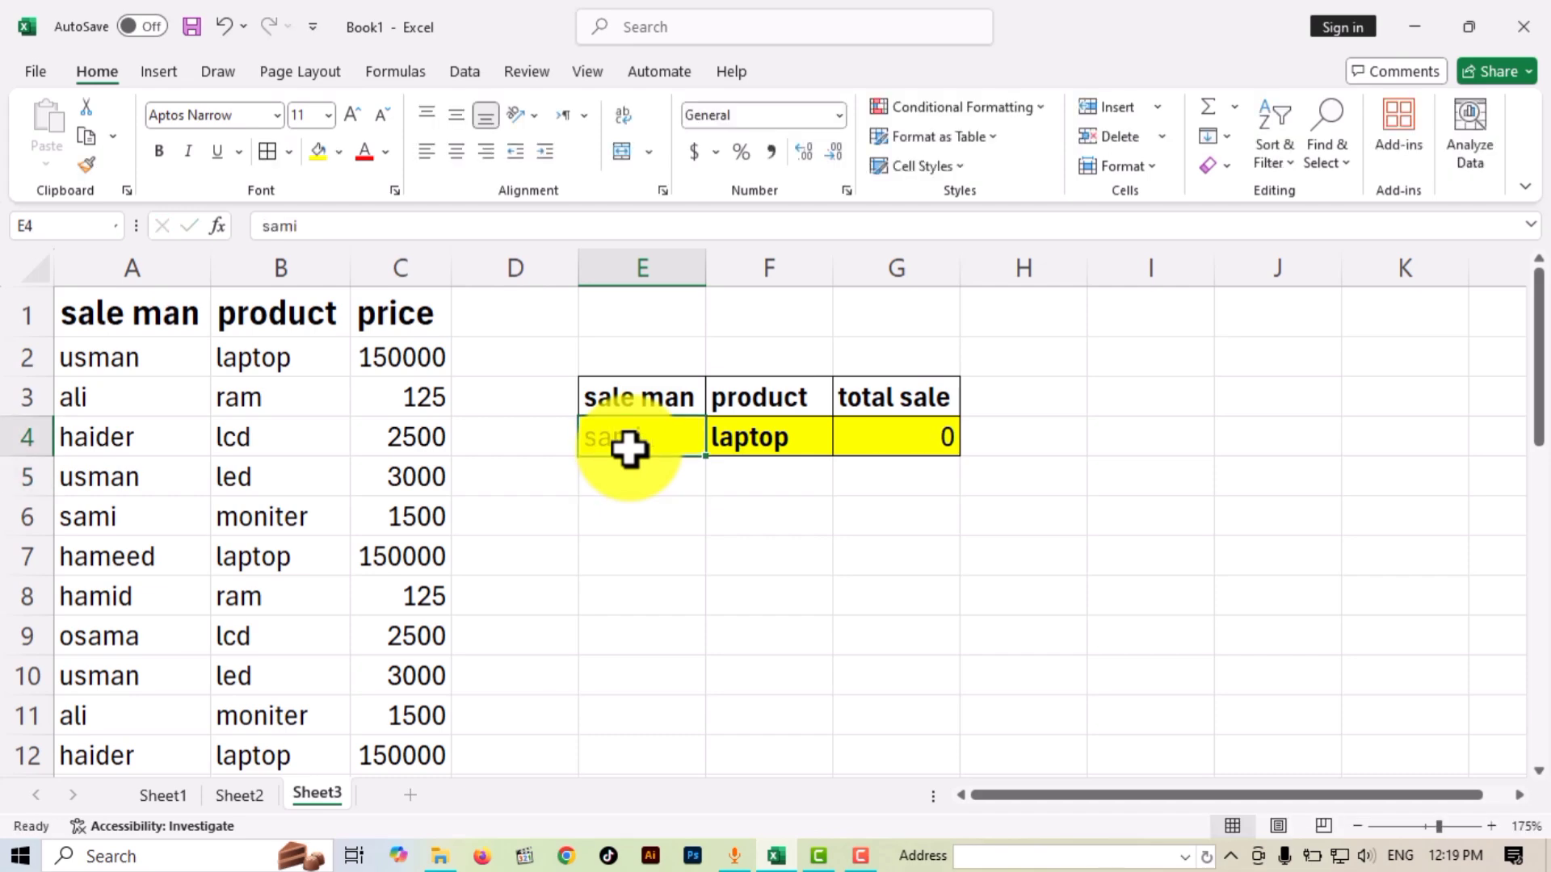
{"action": "type", "text": "ha"}
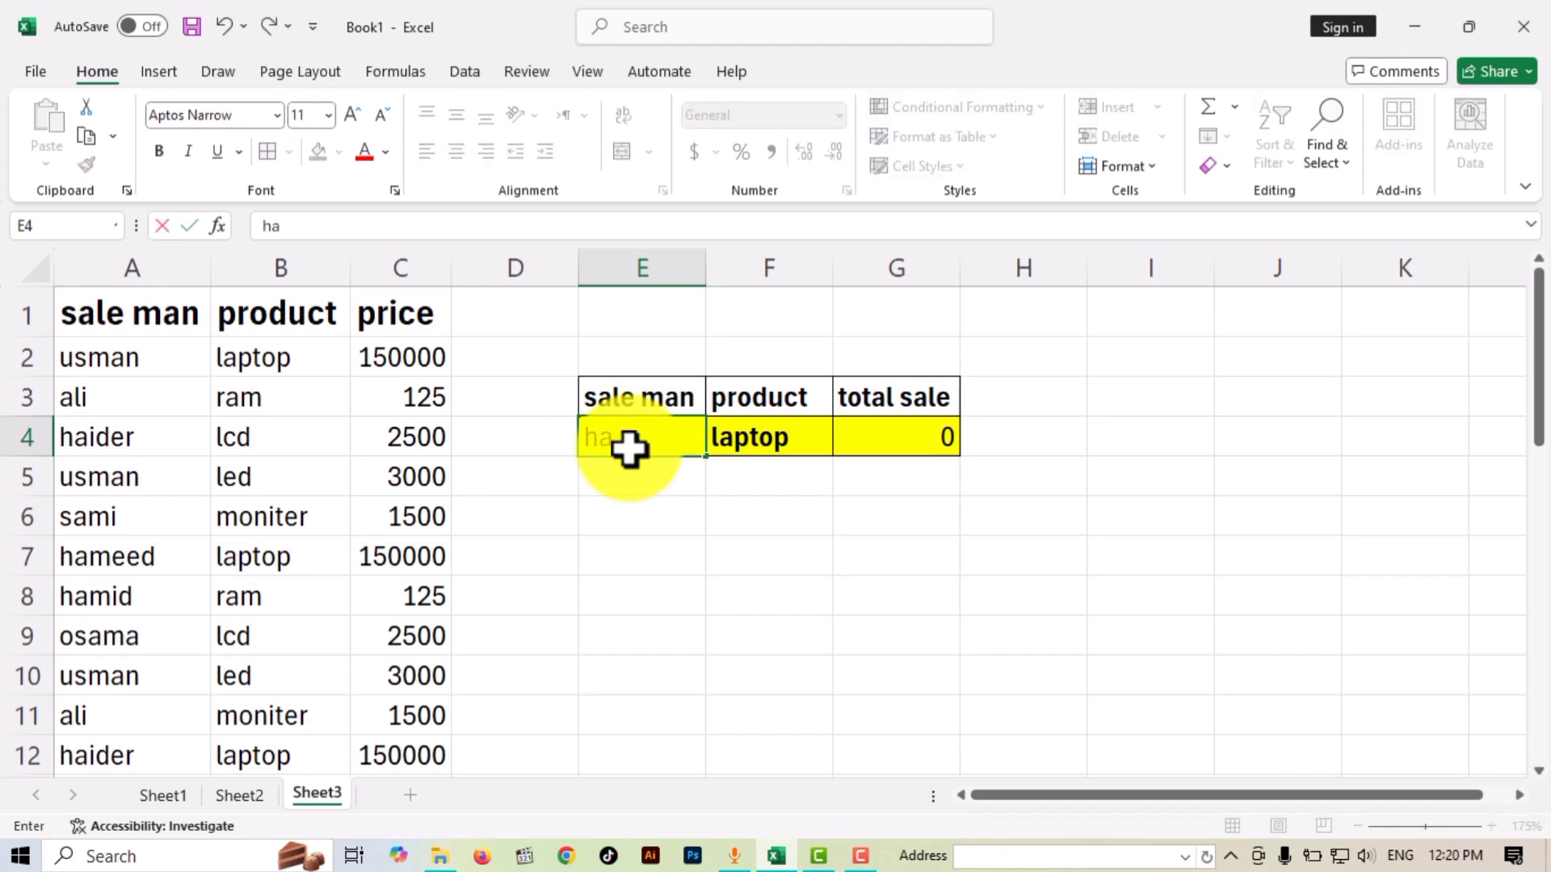
{"action": "type", "text": "meed"}
{"action": "key", "text": "Return"}
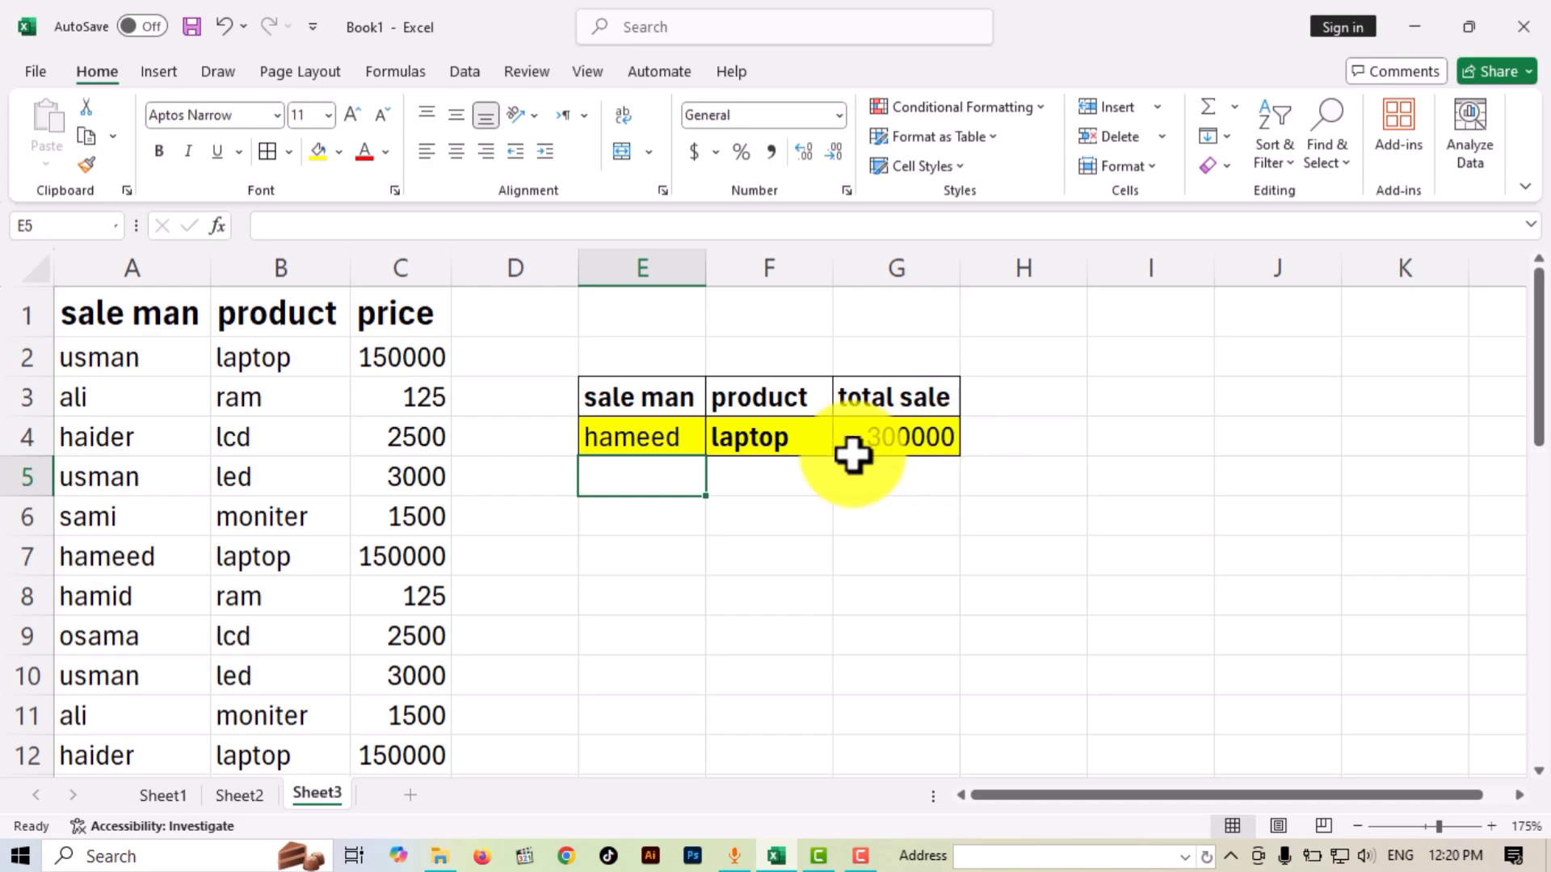
Insert an empty column before product in the summary table and set the sale man in E4 to the name from A2.
{"action": "left_click", "coordinate": [802, 267]}
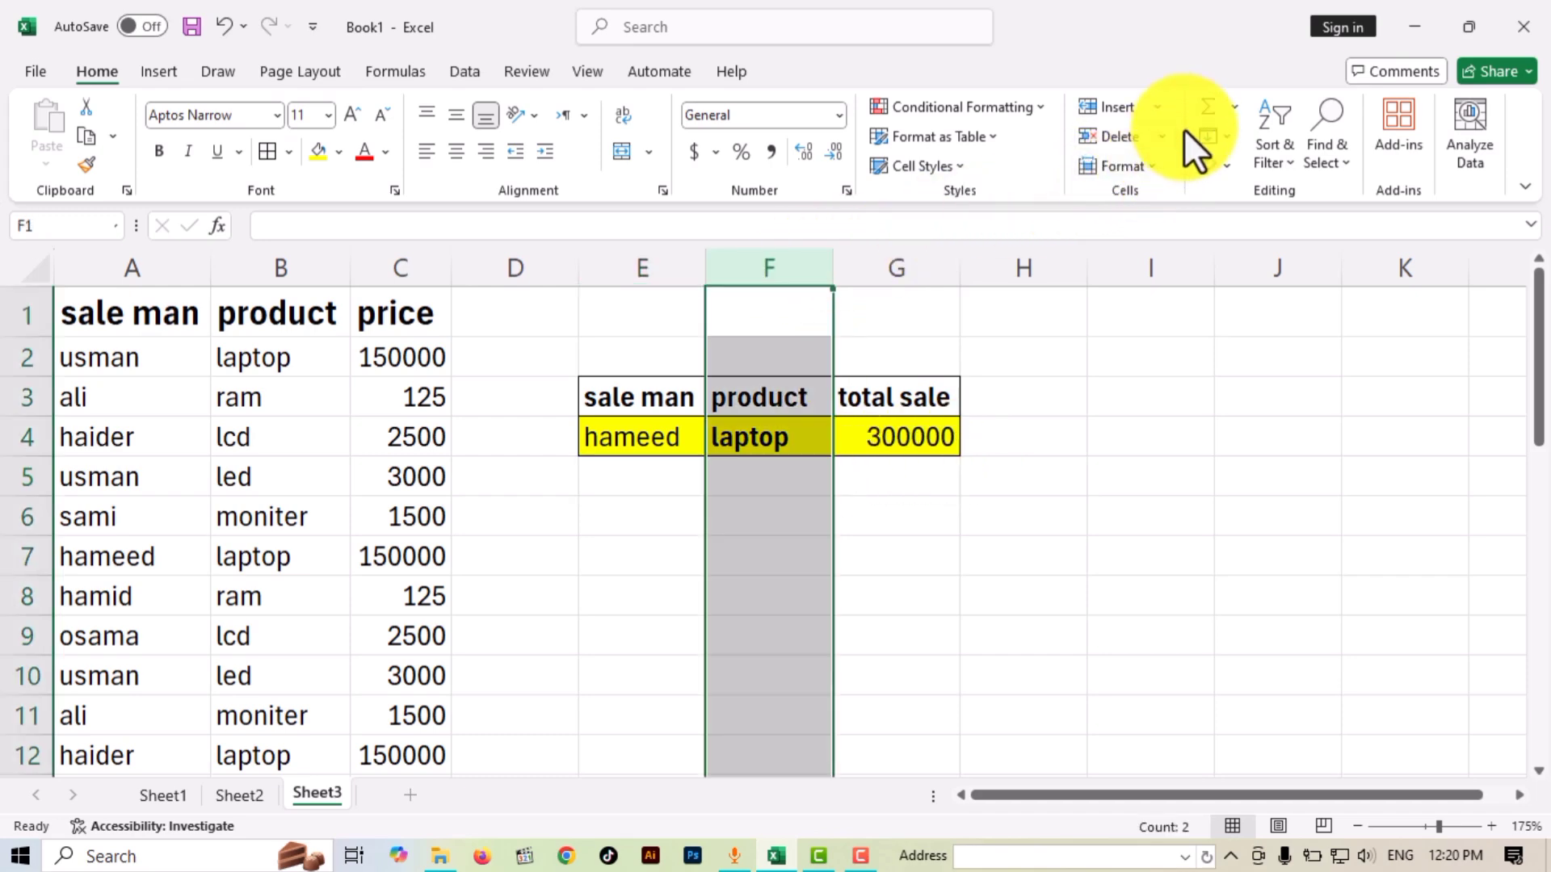
{"action": "left_click", "coordinate": [1107, 102]}
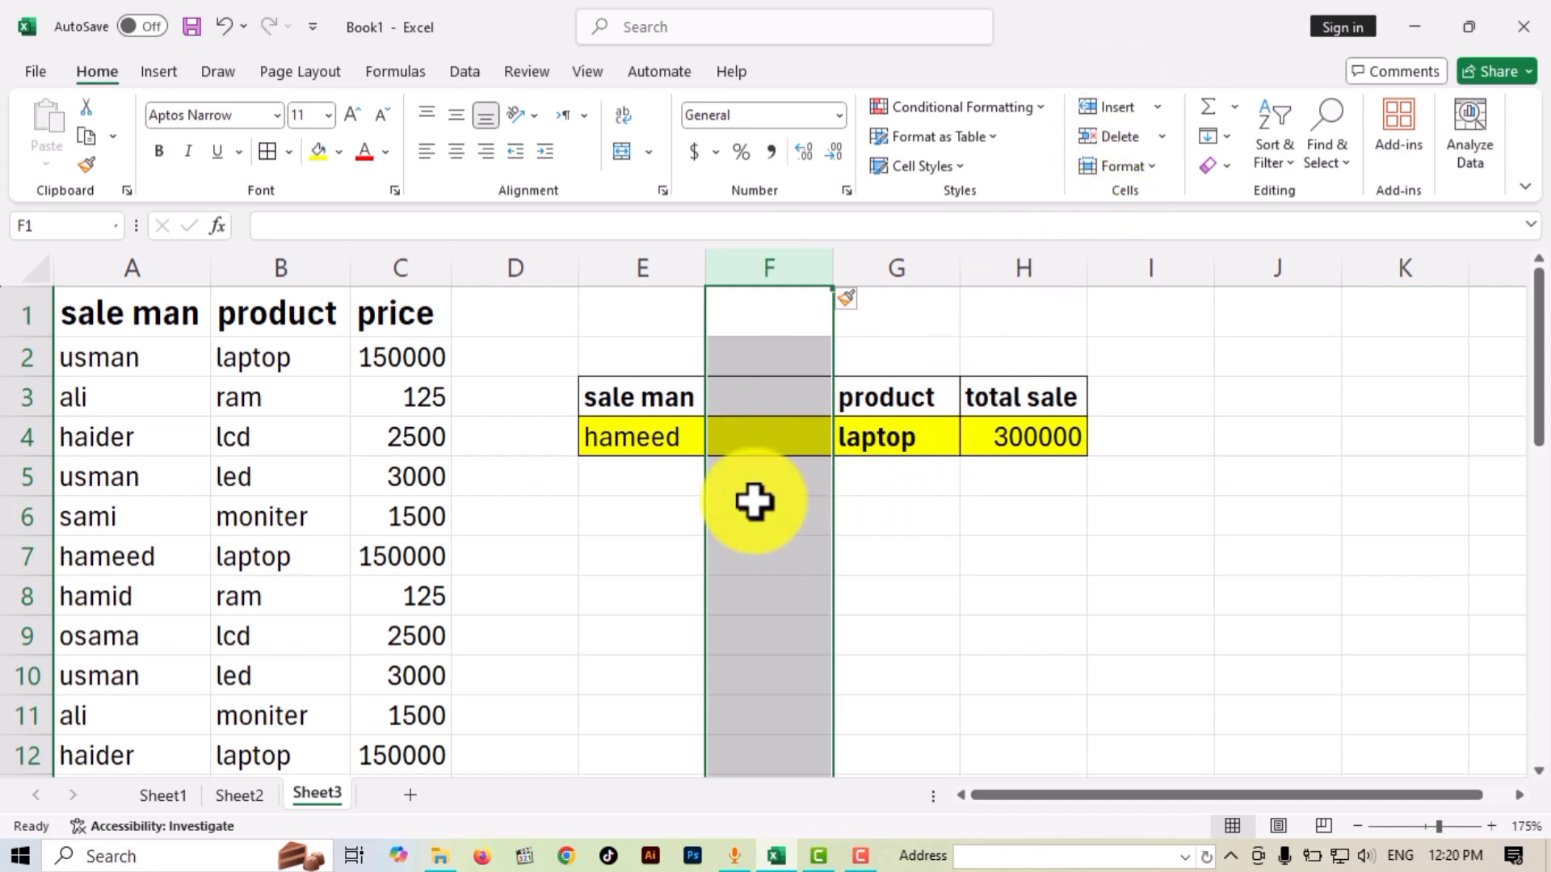
{"action": "left_click", "coordinate": [637, 446]}
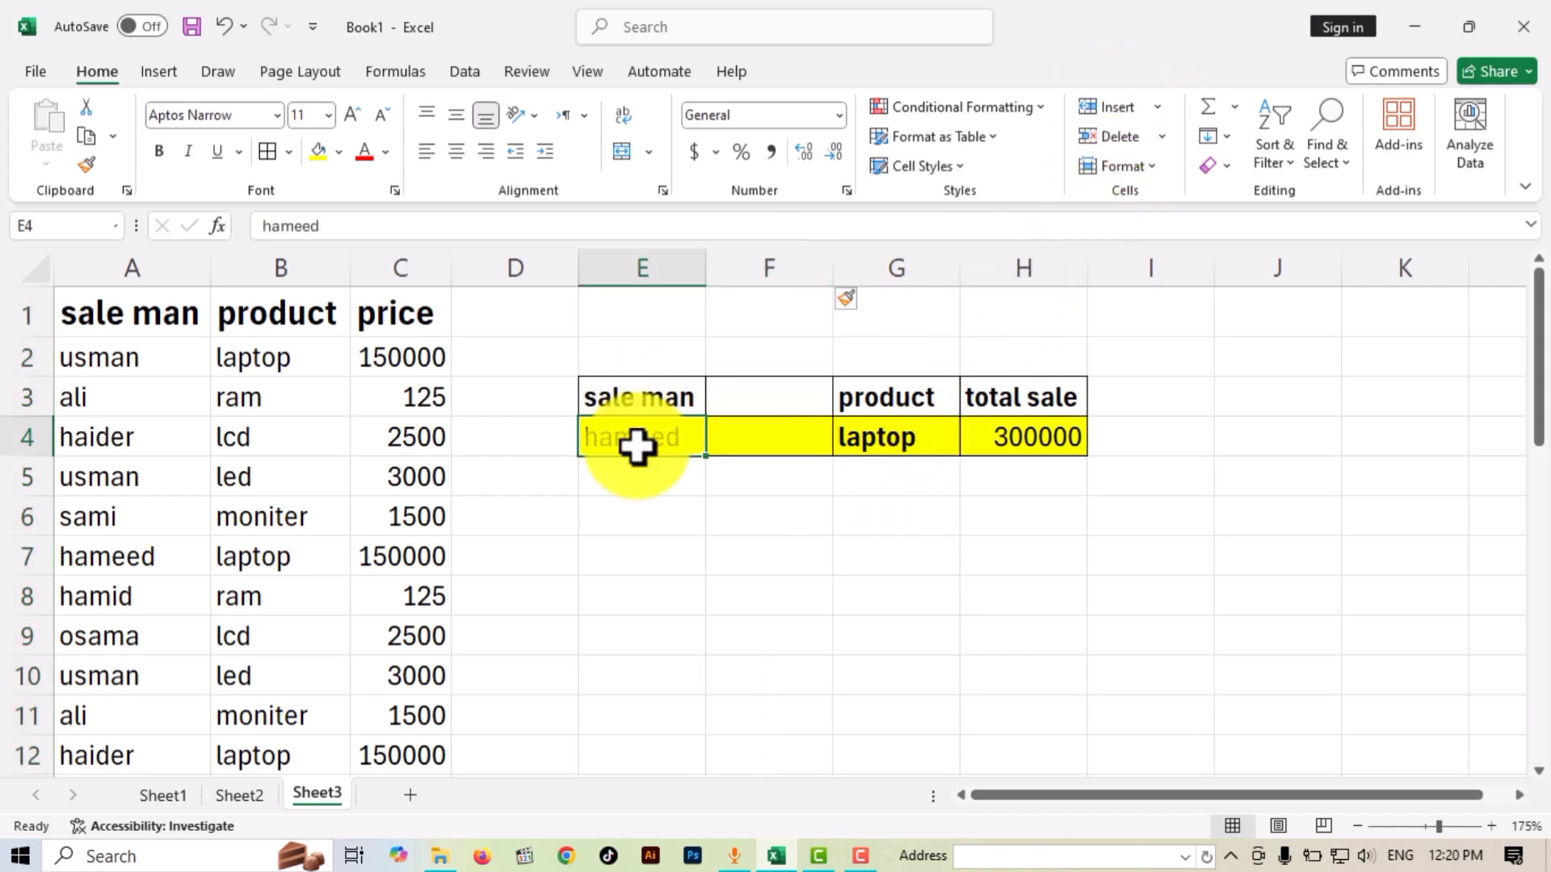
{"action": "key", "text": "BackSpace"}
{"action": "type", "text": "us"}
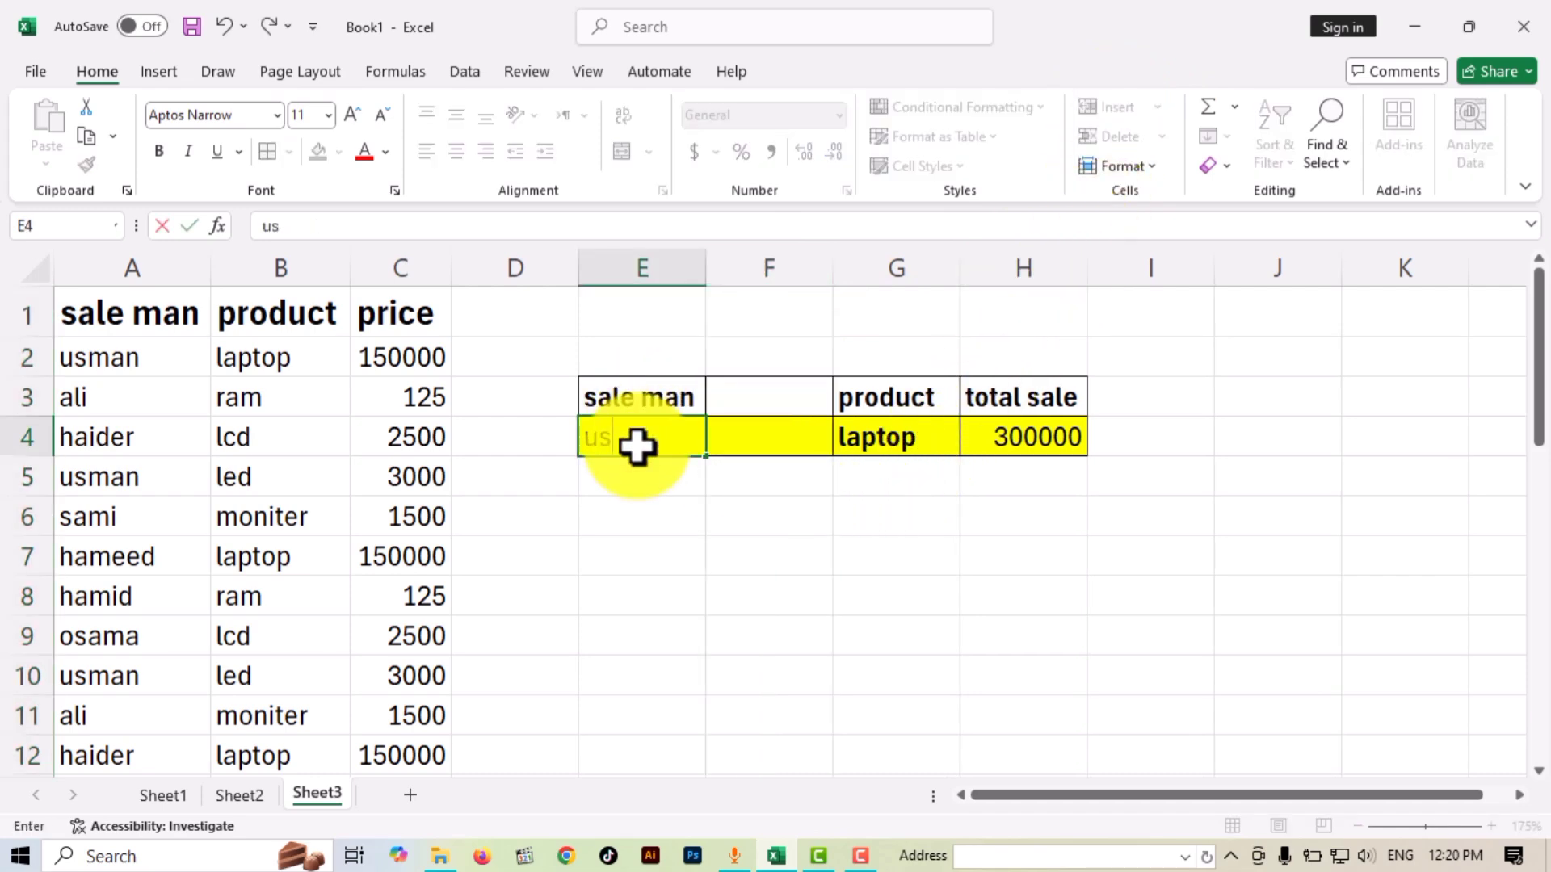
{"action": "type", "text": "man"}
{"action": "key", "text": "BackSpace"}
{"action": "key", "text": "BackSpace"}
{"action": "type", "text": "an"}
{"action": "left_click", "coordinate": [641, 512]}
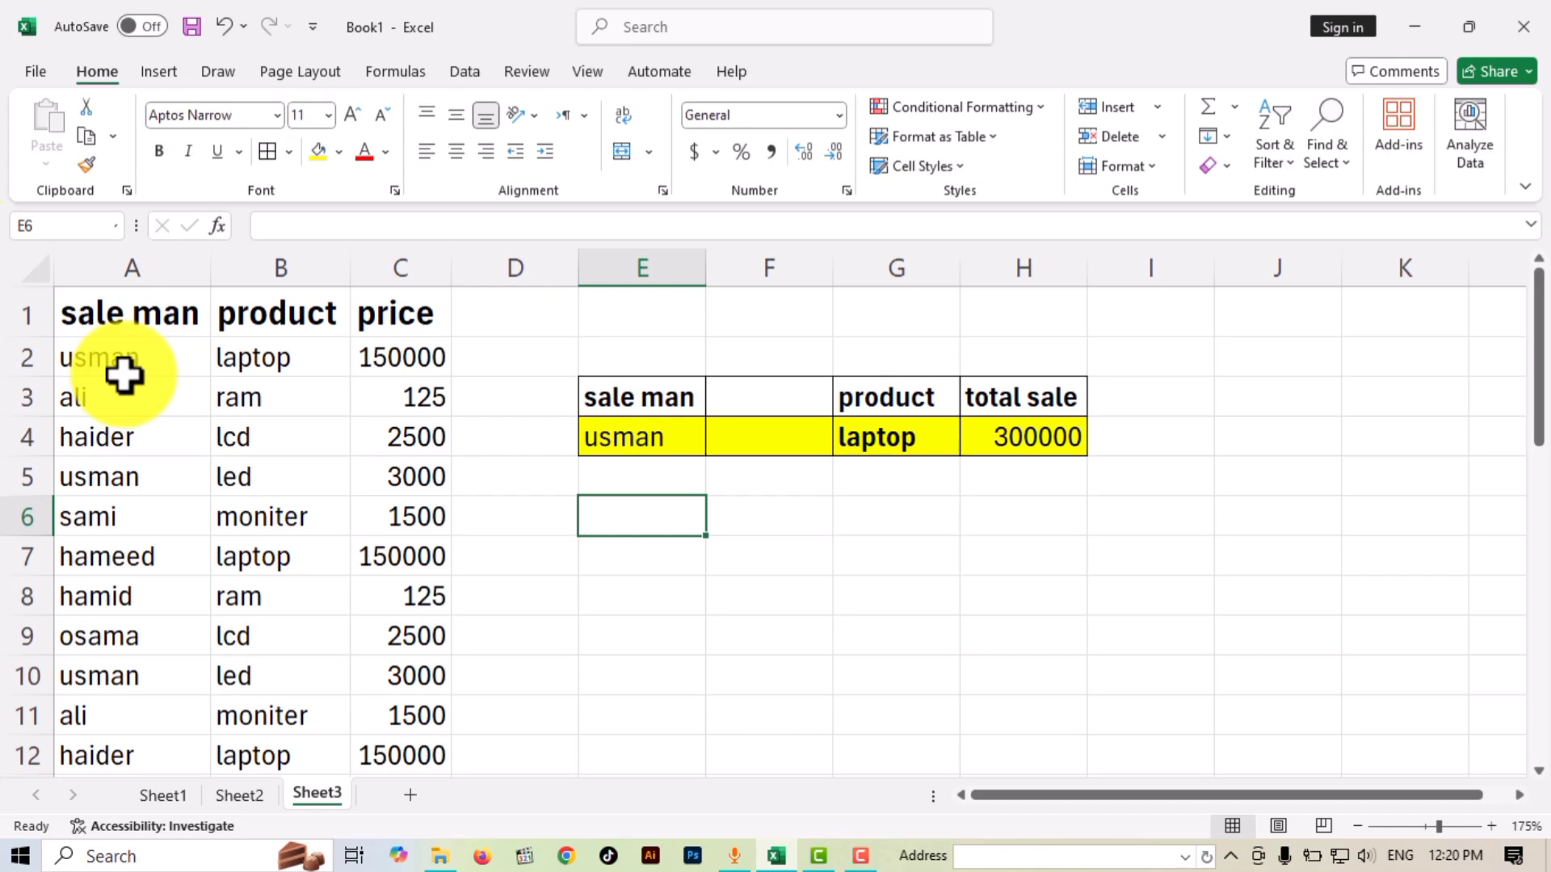
Insert a new column B before product in the data table and give it the heading city.
{"action": "left_click", "coordinate": [308, 262]}
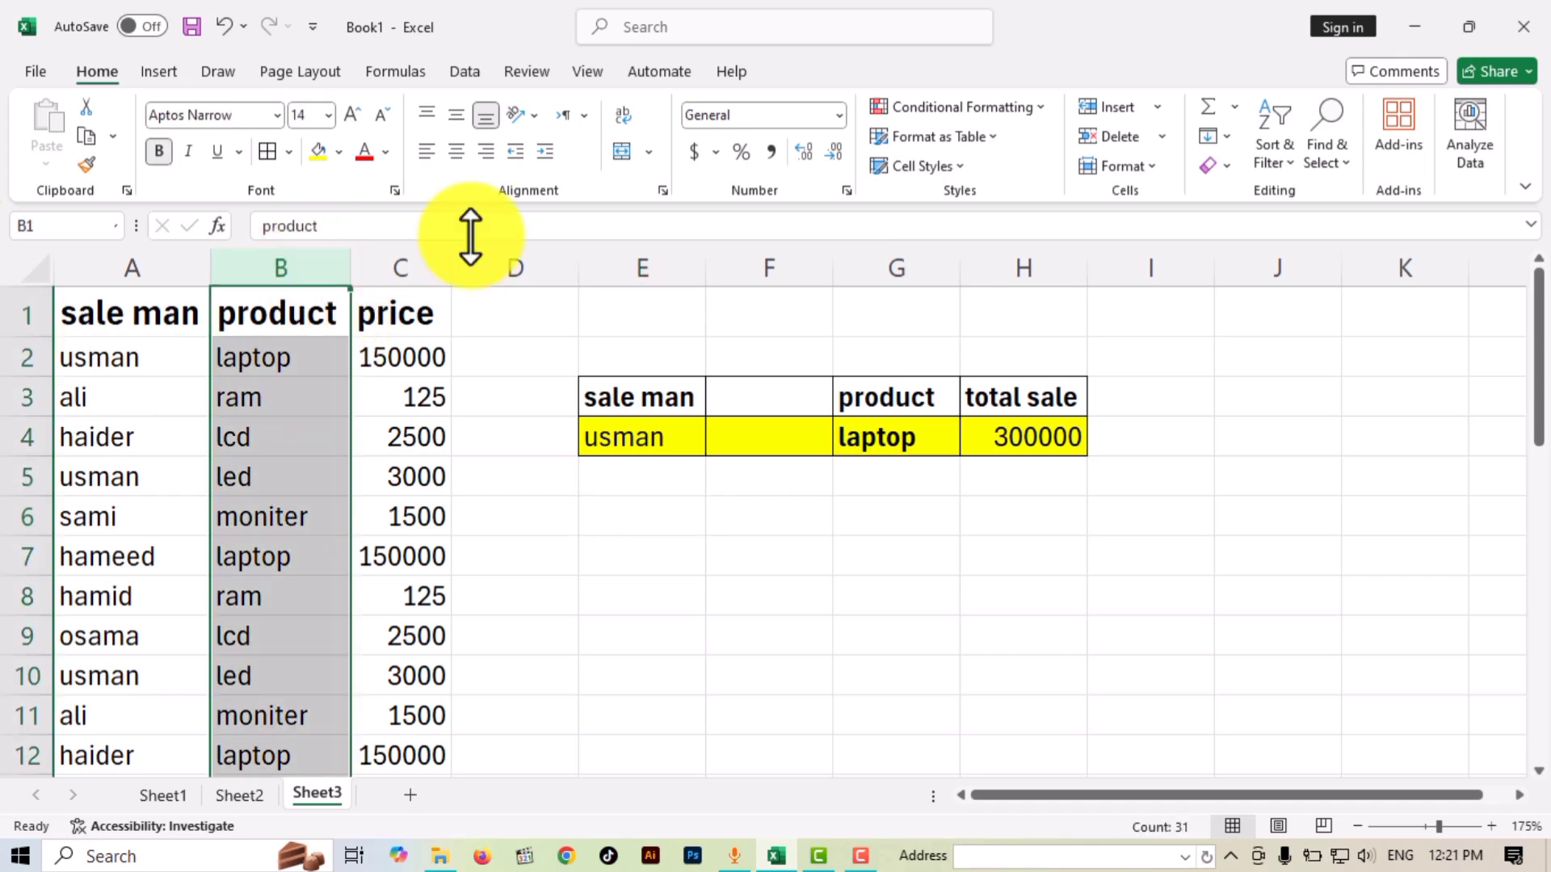
{"action": "left_click", "coordinate": [1103, 104]}
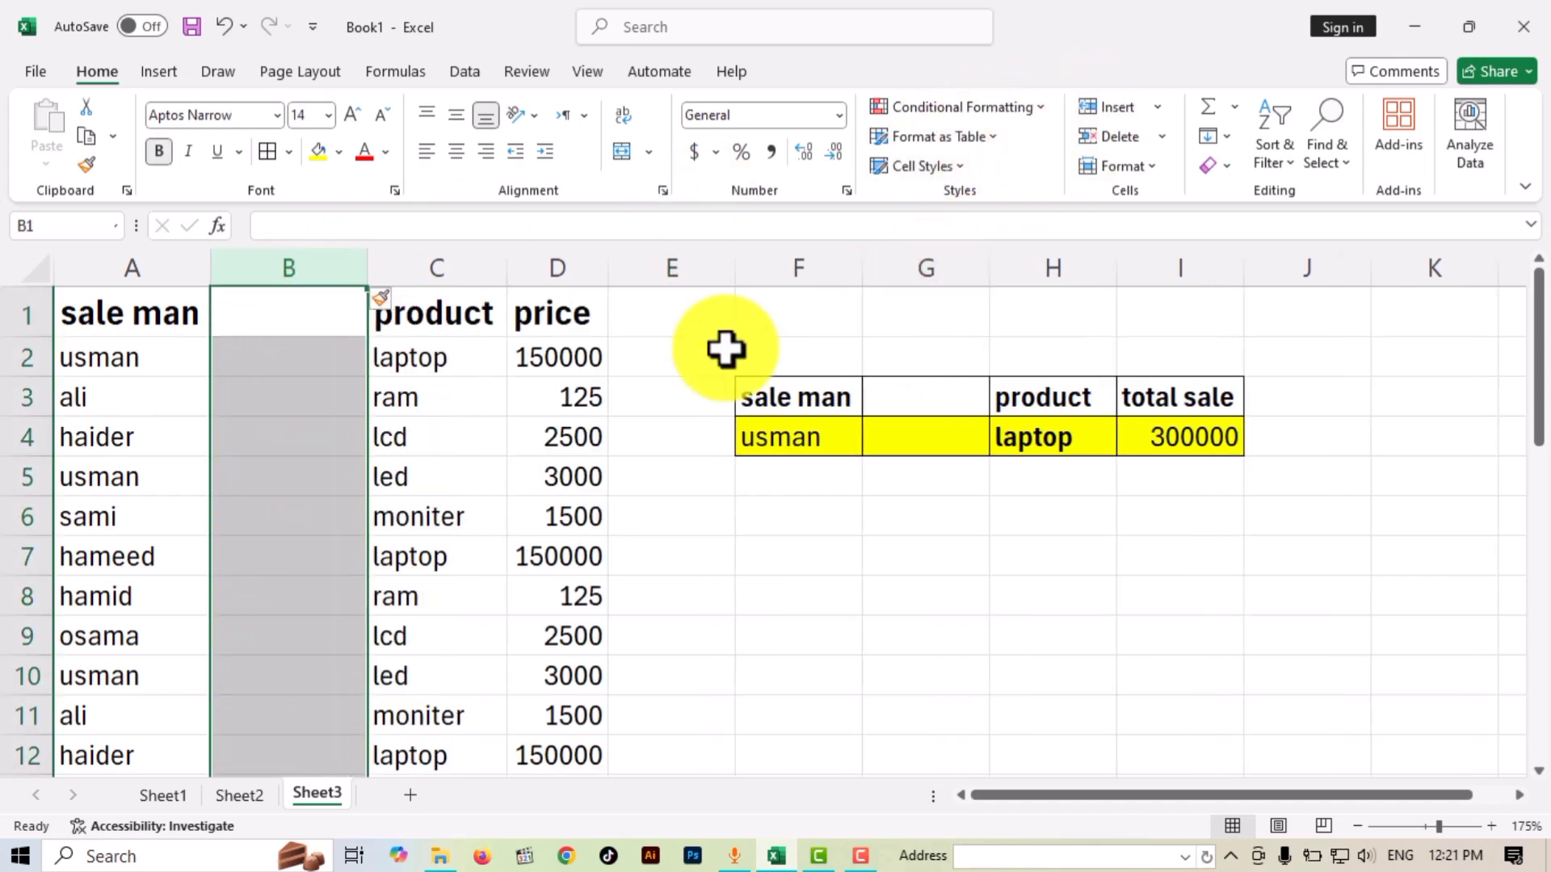
{"action": "left_click", "coordinate": [312, 364]}
{"action": "left_click", "coordinate": [326, 316]}
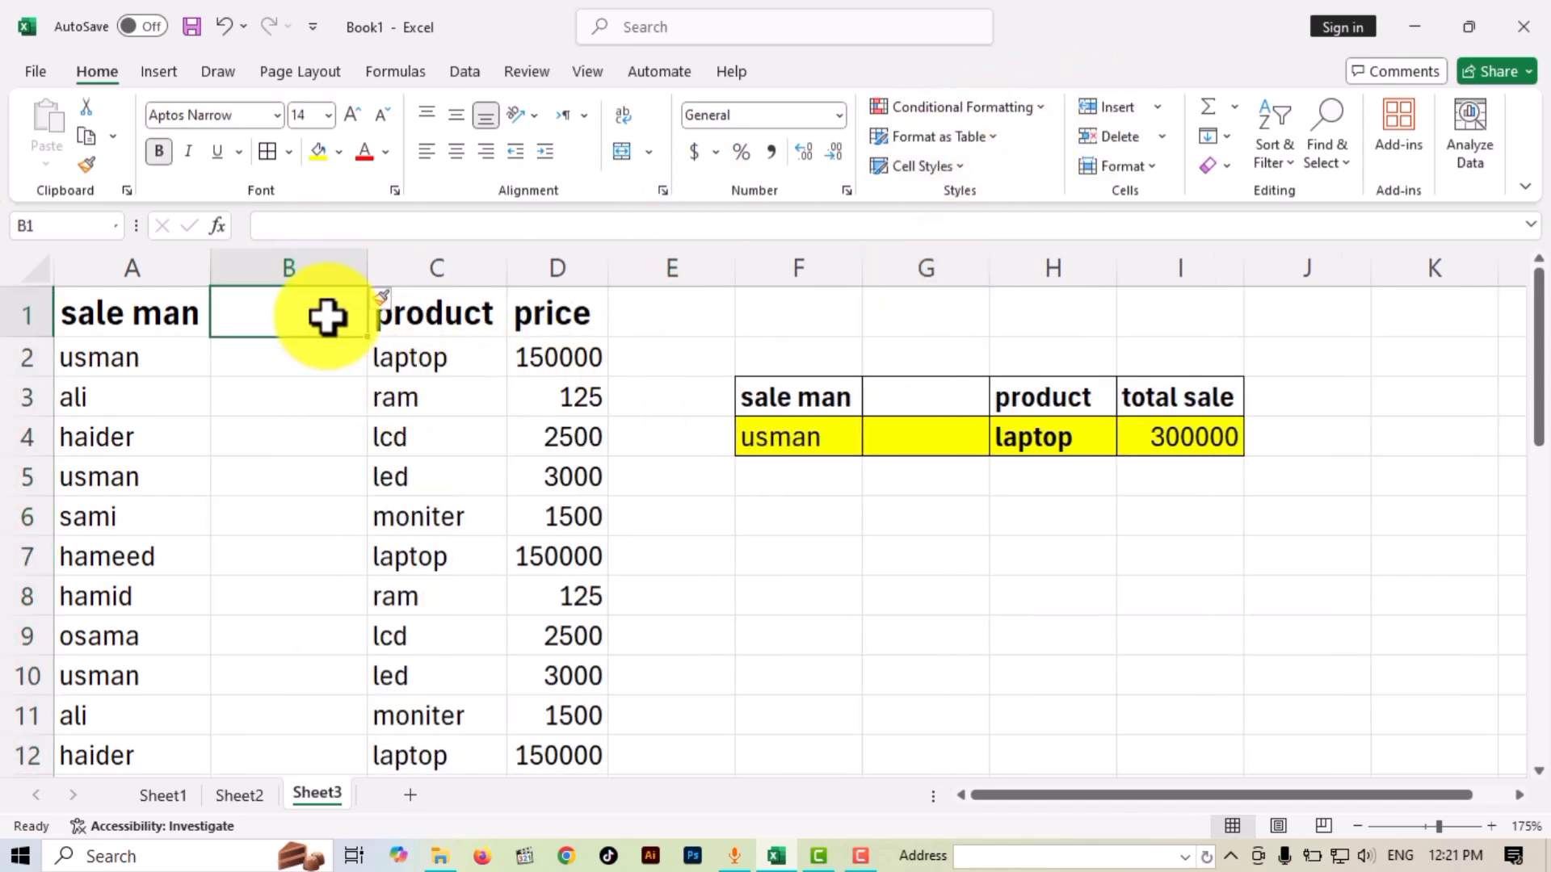
{"action": "type", "text": "city"}
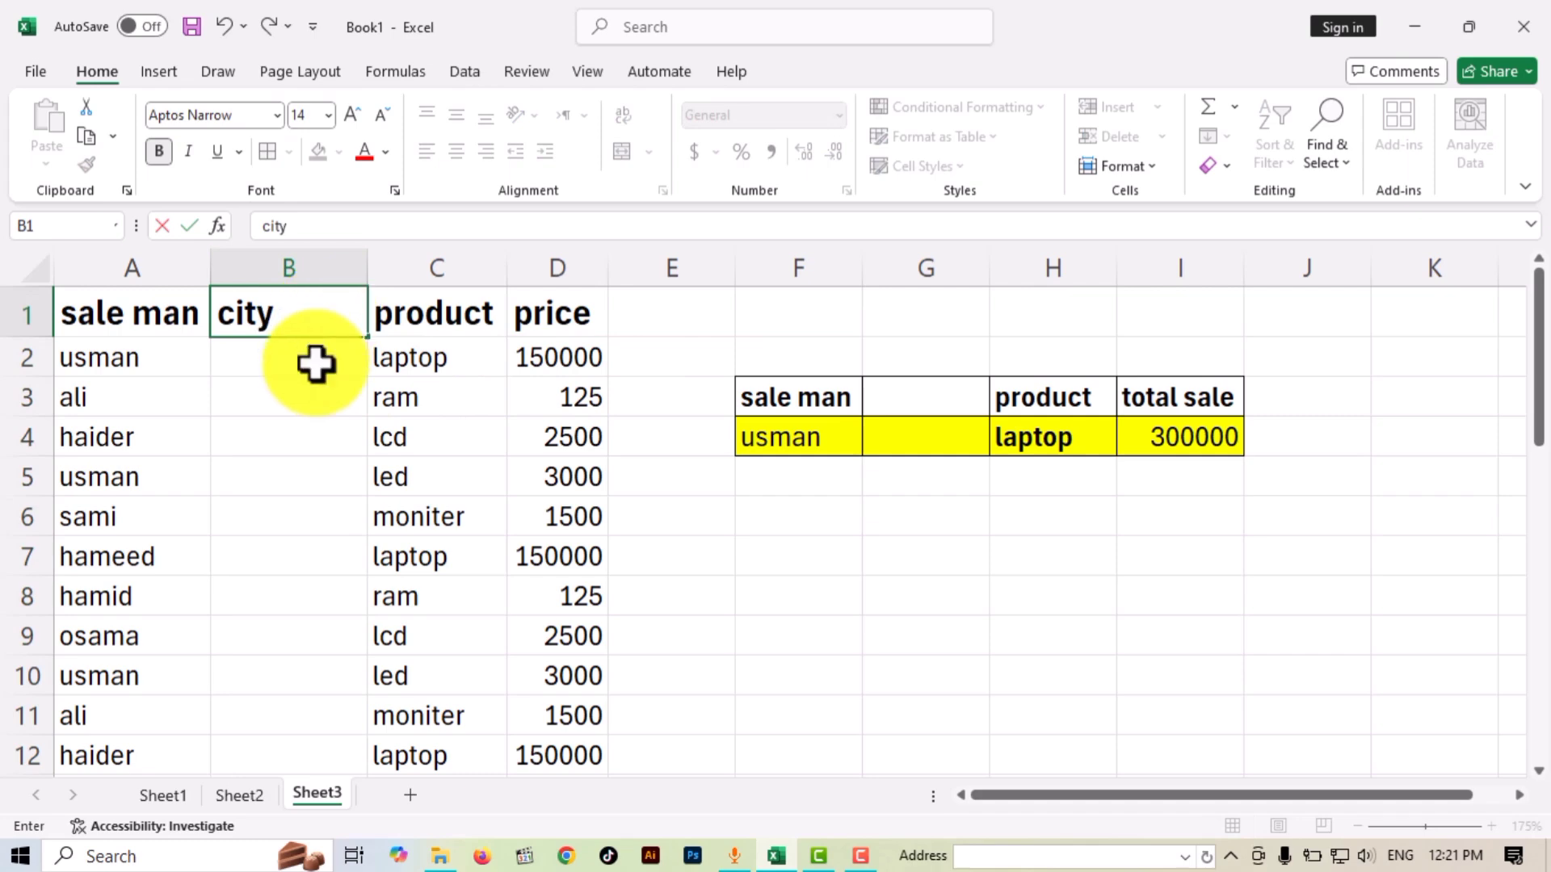
{"action": "left_click", "coordinate": [308, 388]}
Enter peshawar as the city in cell B2 for the first sale man.
{"action": "left_click", "coordinate": [315, 352]}
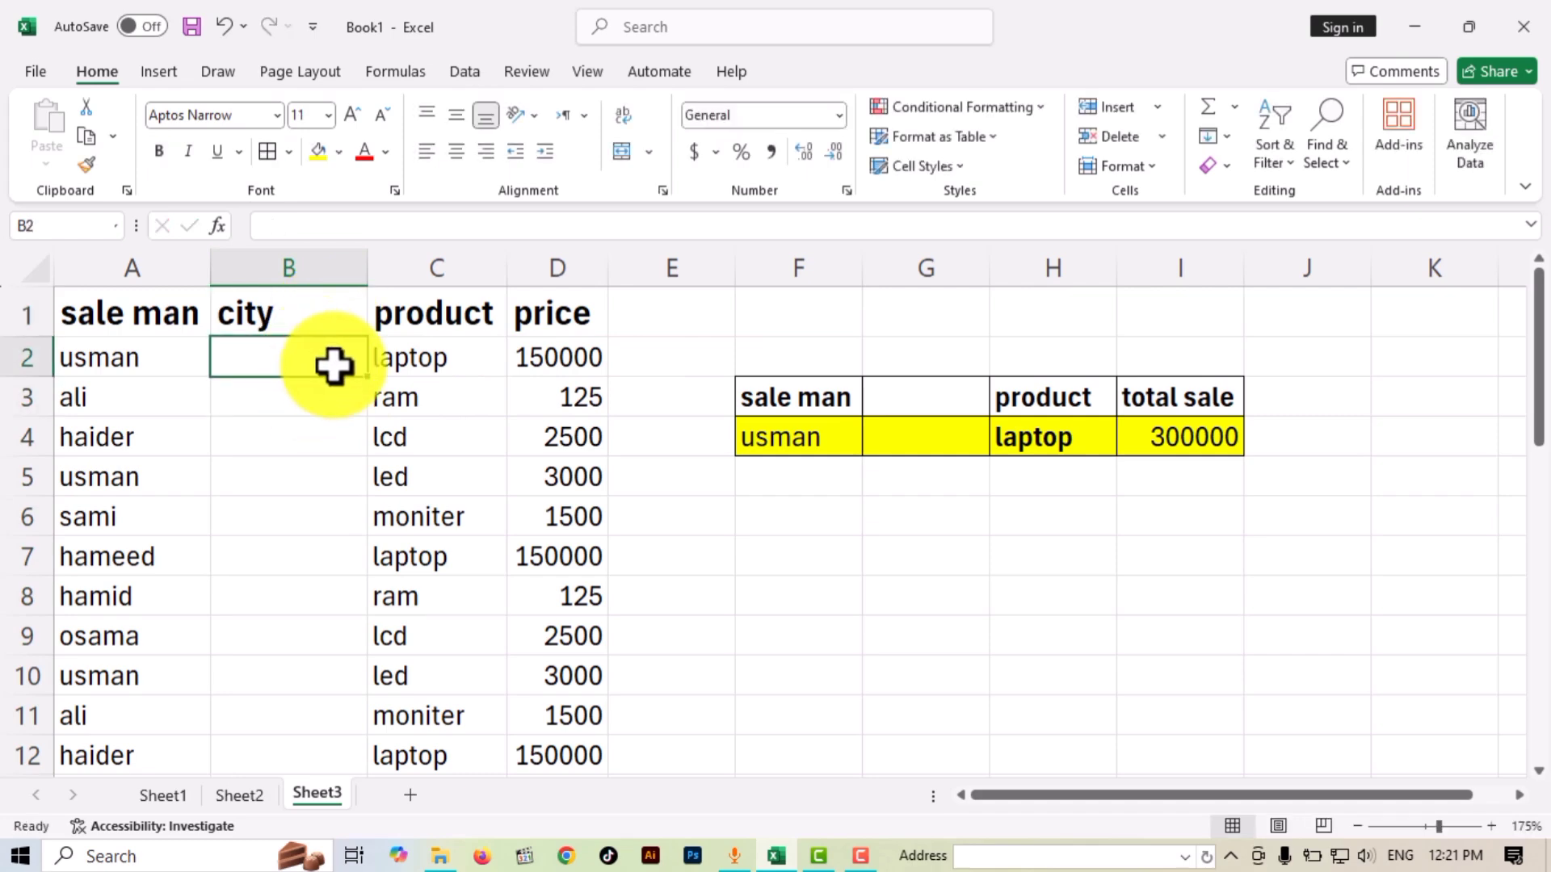
{"action": "type", "text": "pes"}
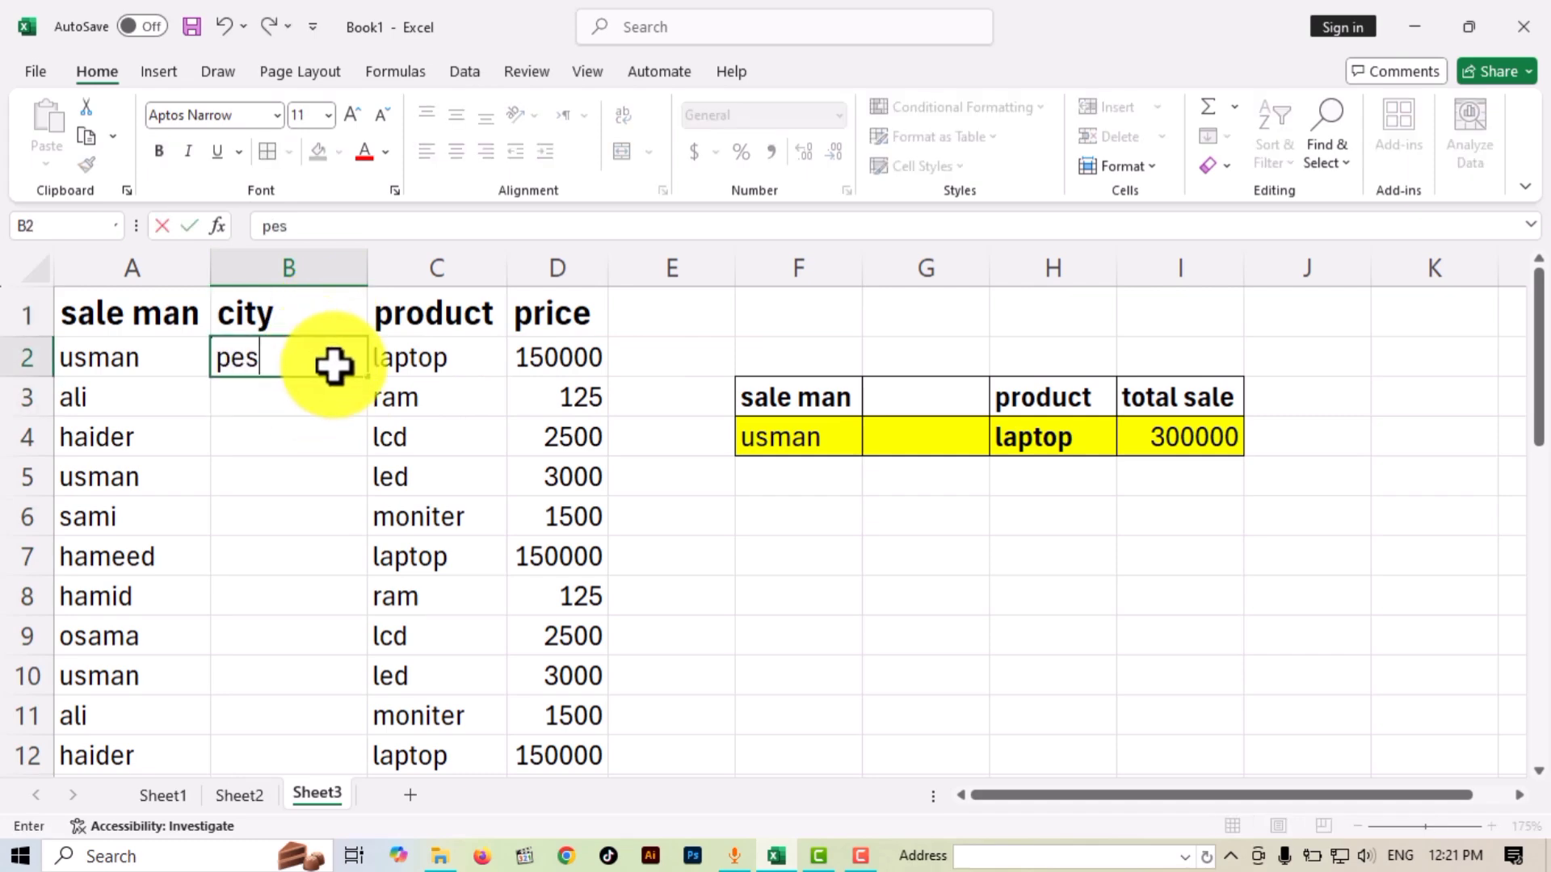
{"action": "type", "text": "hawar"}
{"action": "left_click", "coordinate": [318, 422]}
{"action": "left_click", "coordinate": [323, 394]}
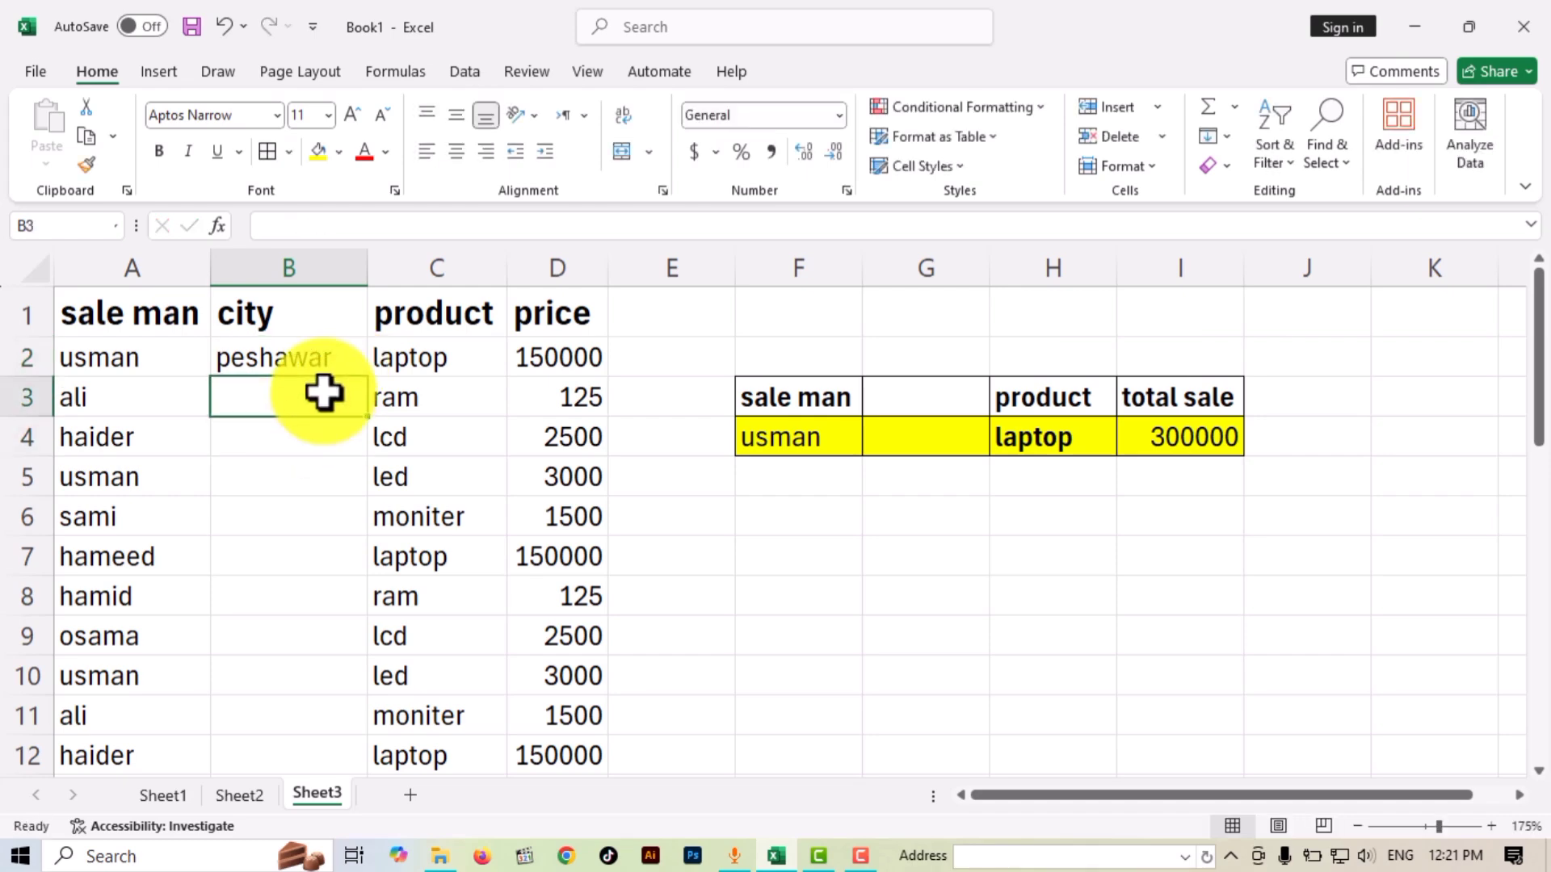
Enter the cities mardan, charsadda, swat and dir in cells B3 to B6.
{"action": "type", "text": "mar"}
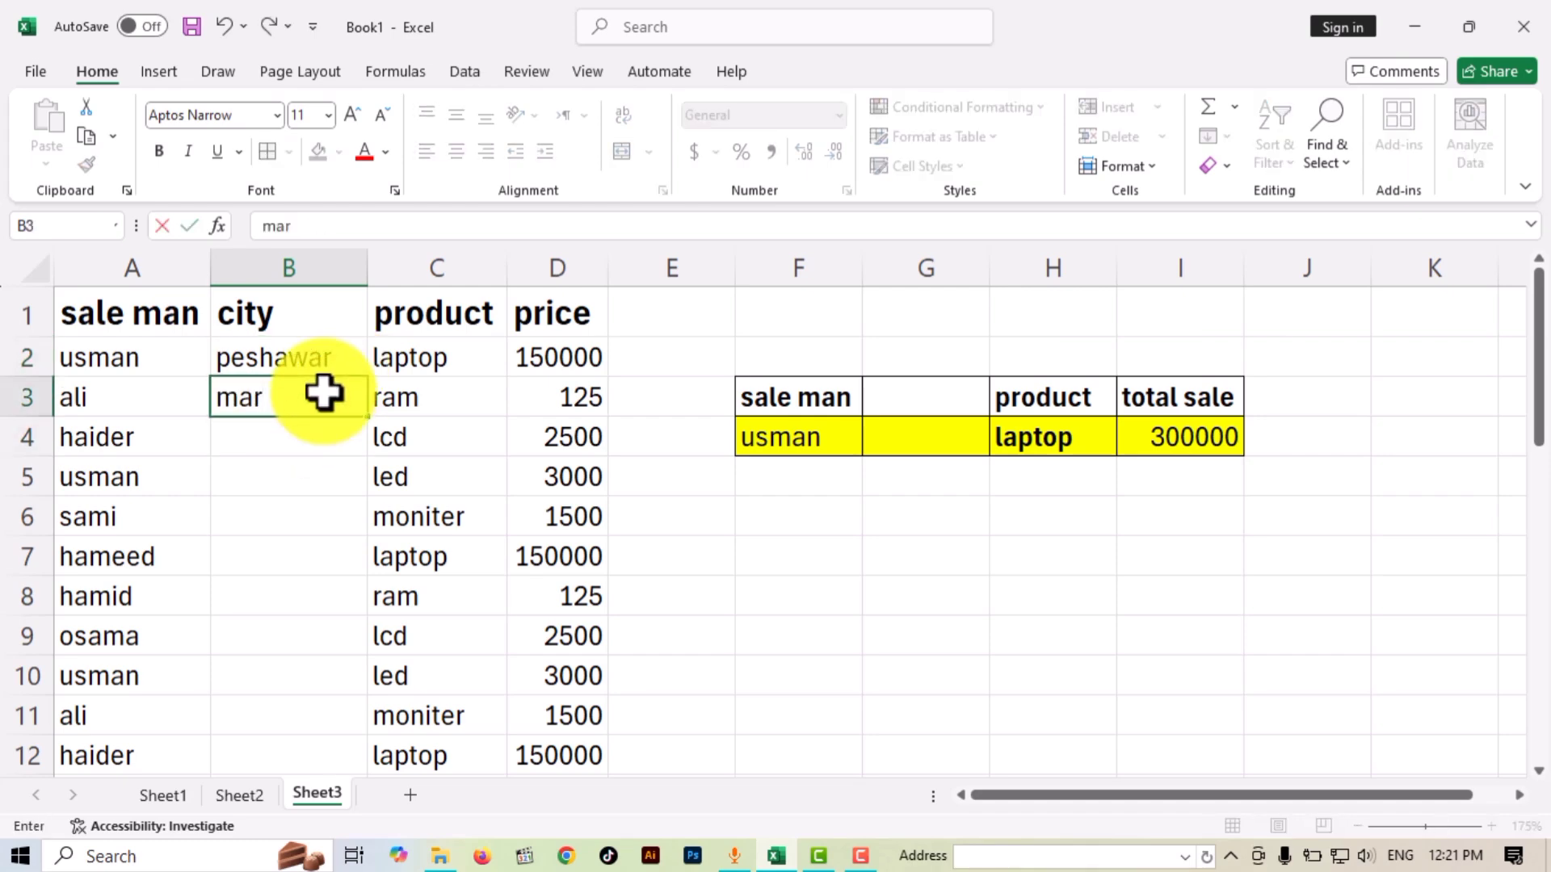
{"action": "type", "text": "dan"}
{"action": "key", "text": "Return"}
{"action": "type", "text": "ch"}
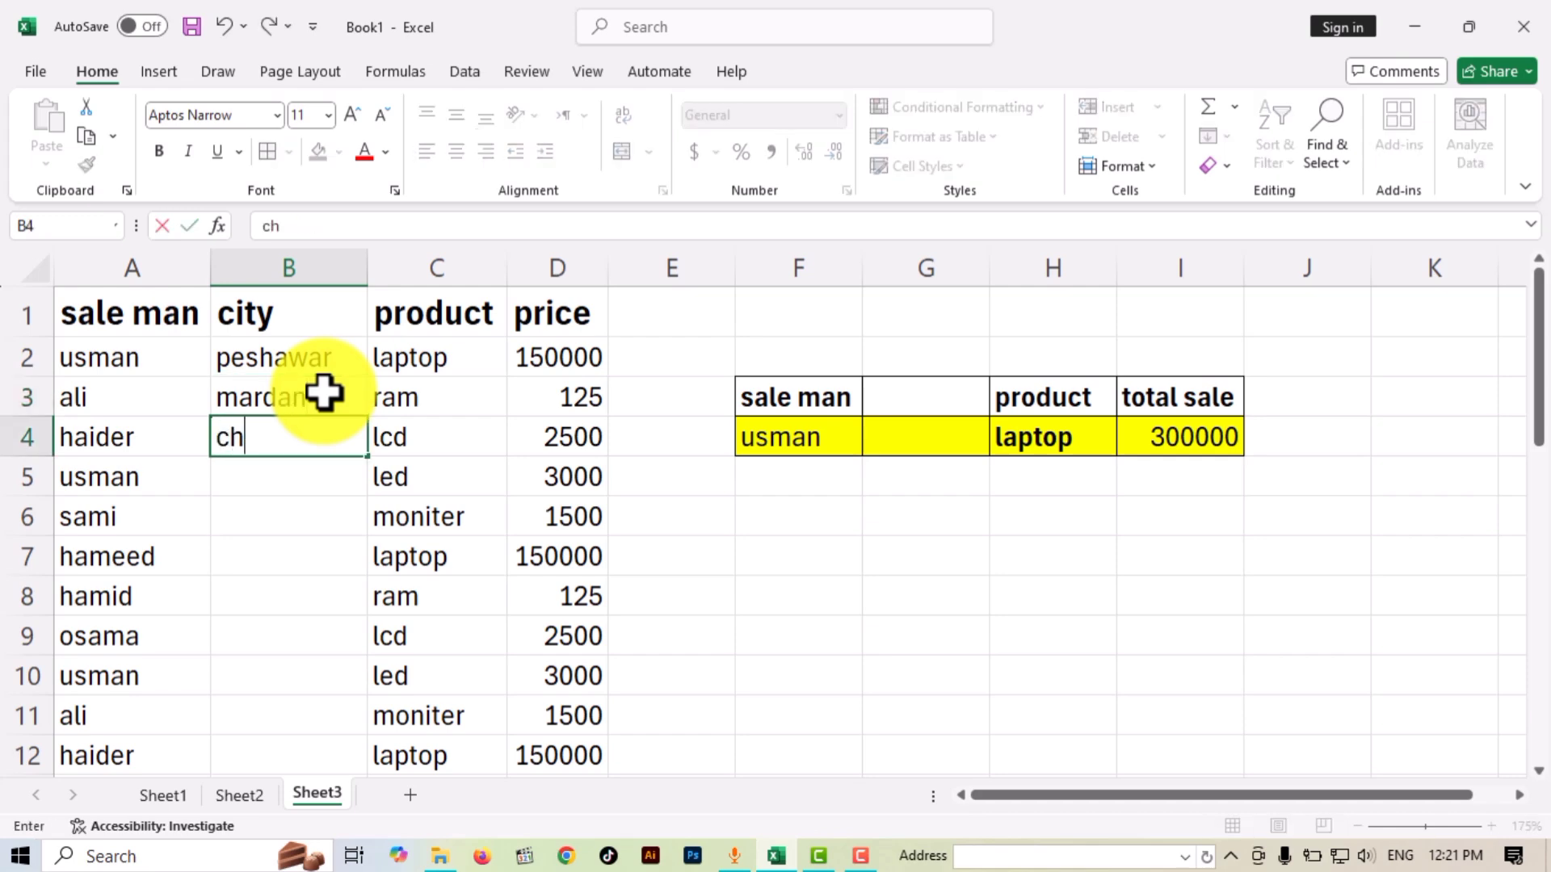
{"action": "type", "text": "arsadda"}
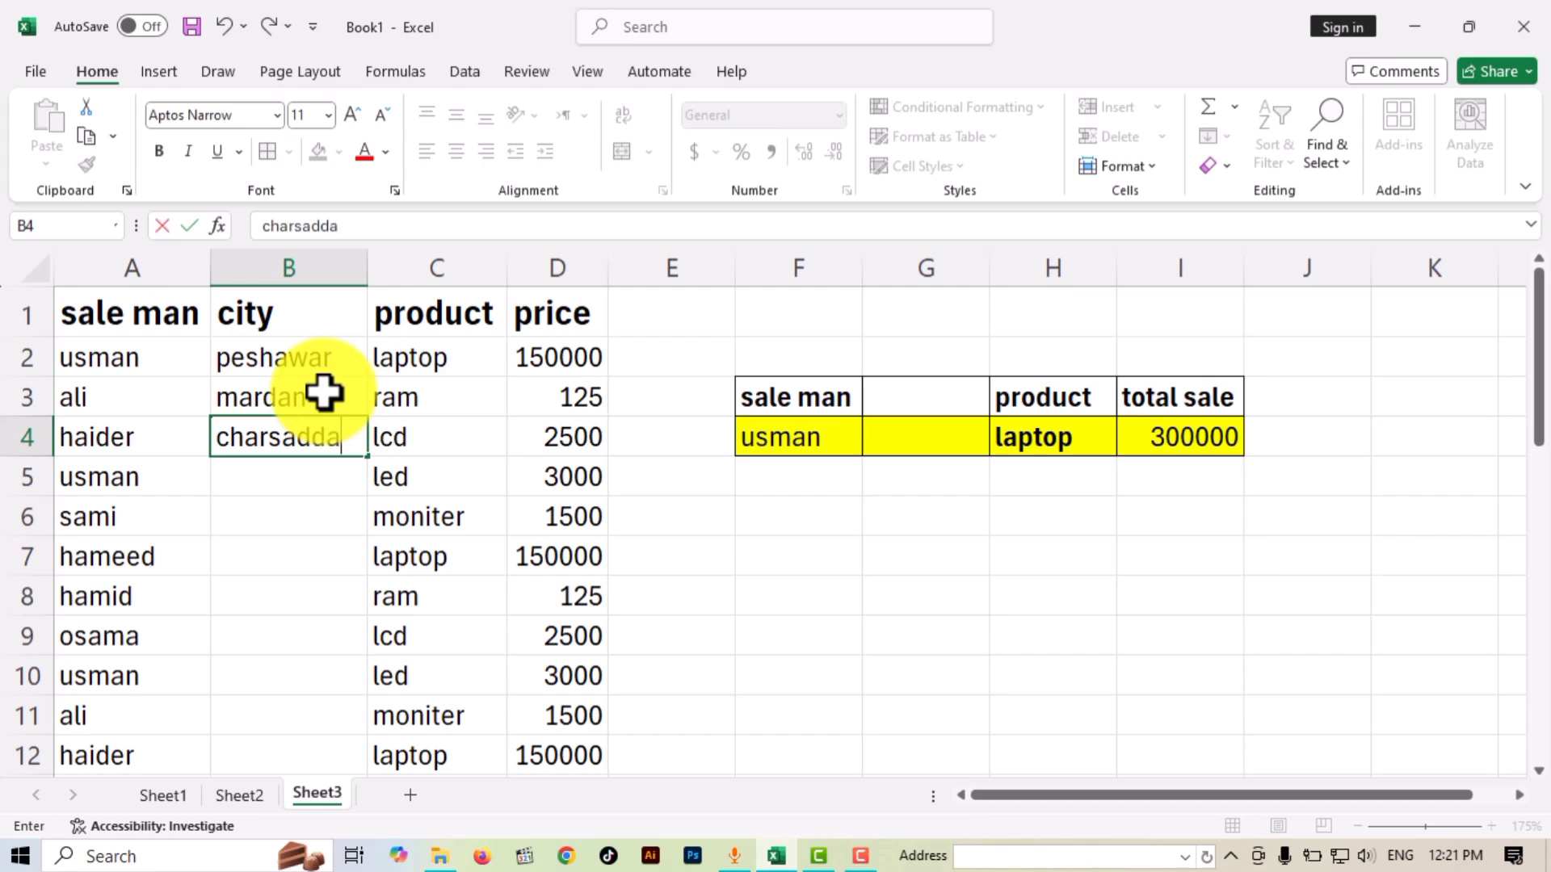
{"action": "key", "text": "Return"}
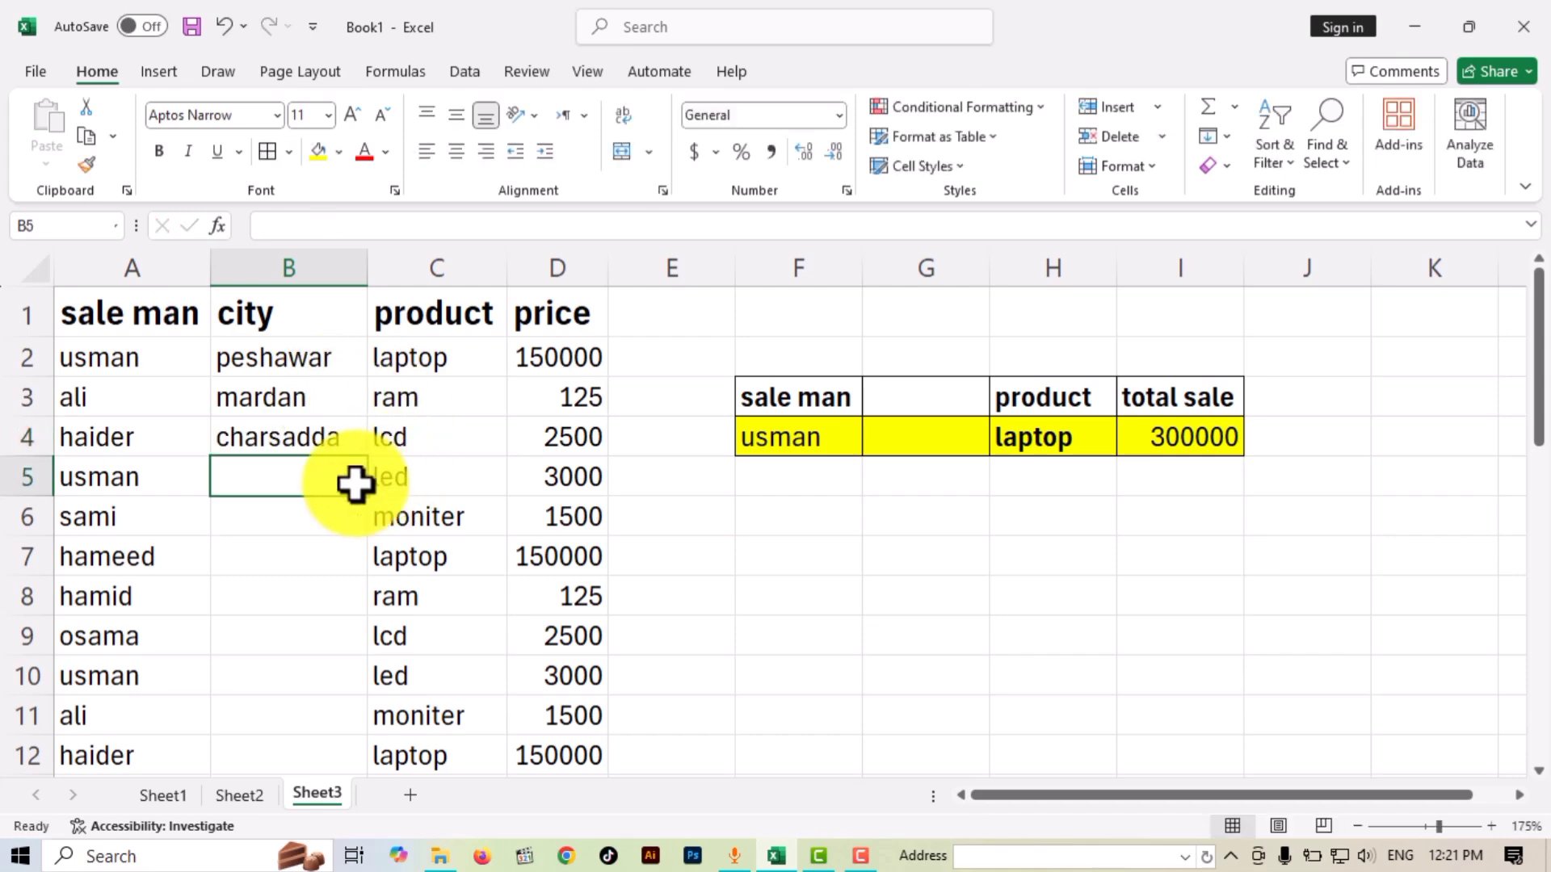
{"action": "type", "text": "swat"}
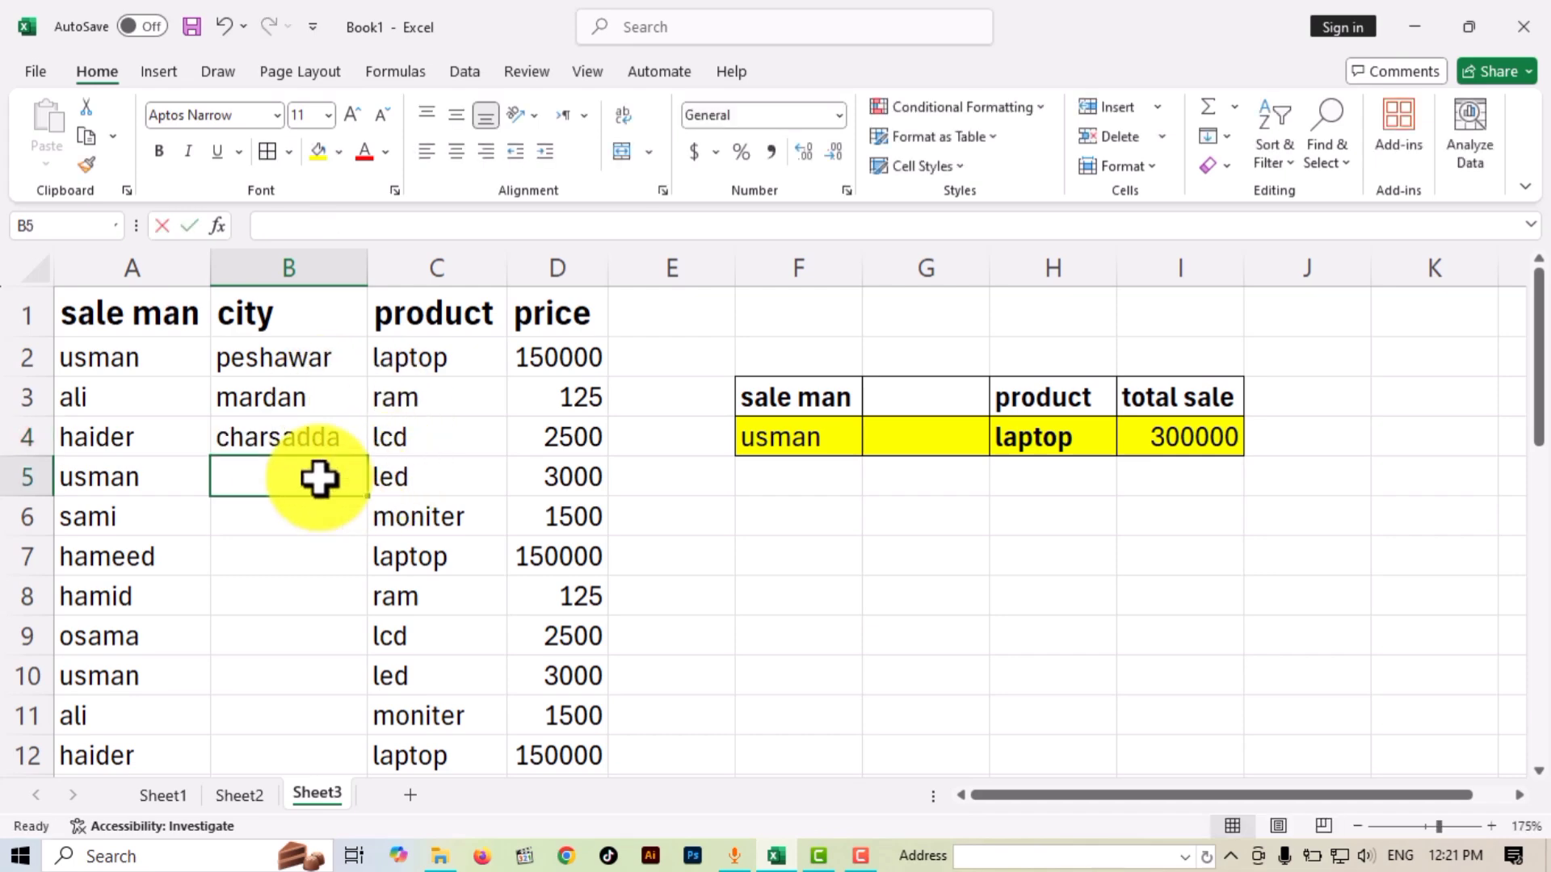
{"action": "key", "text": "Return"}
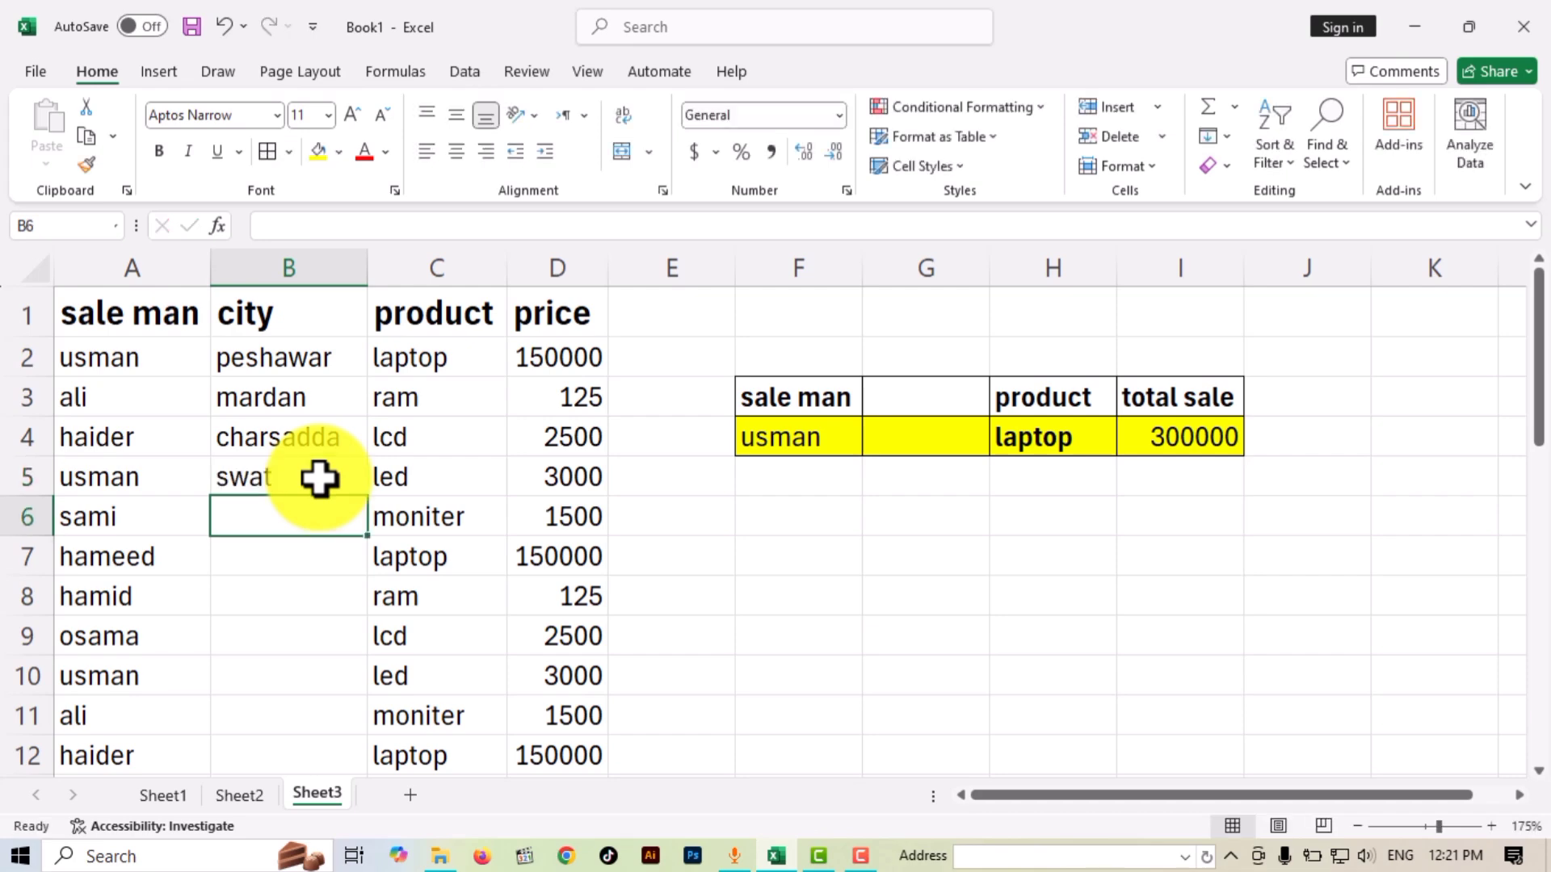
{"action": "type", "text": "dit="}
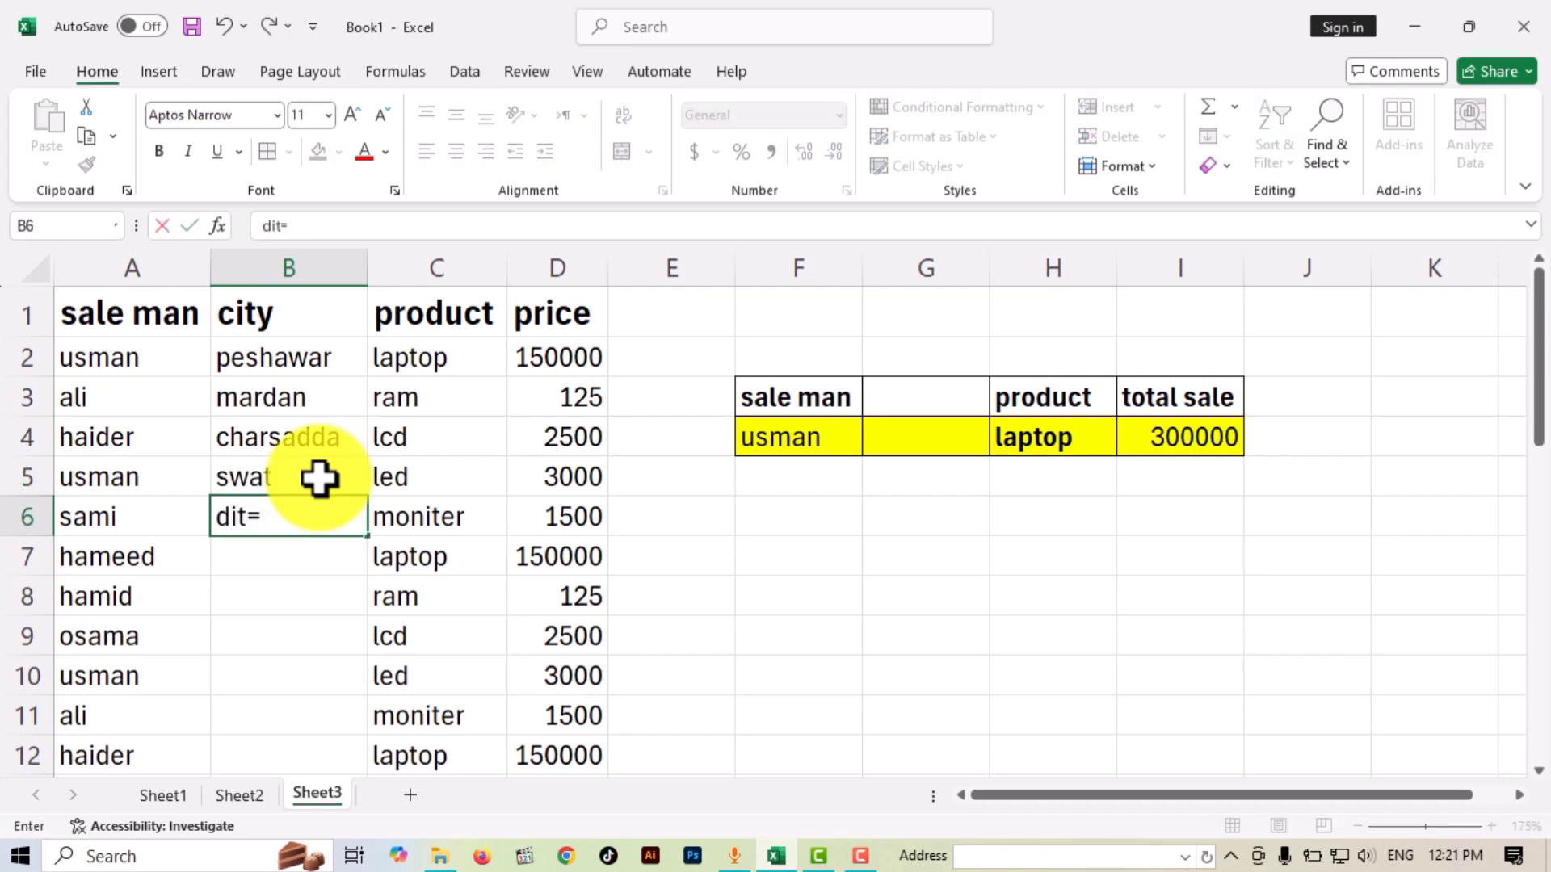
{"action": "key", "text": "BackSpace"}
{"action": "key", "text": "BackSpace"}
{"action": "type", "text": "r"}
{"action": "left_click", "coordinate": [319, 547]}
Fill the five-city pattern from B2:B6 down the rest of the city column in the data table.
{"action": "left_click_drag", "start_coordinate": [301, 350], "coordinate": [319, 521]}
{"action": "double_click", "coordinate": [369, 537]}
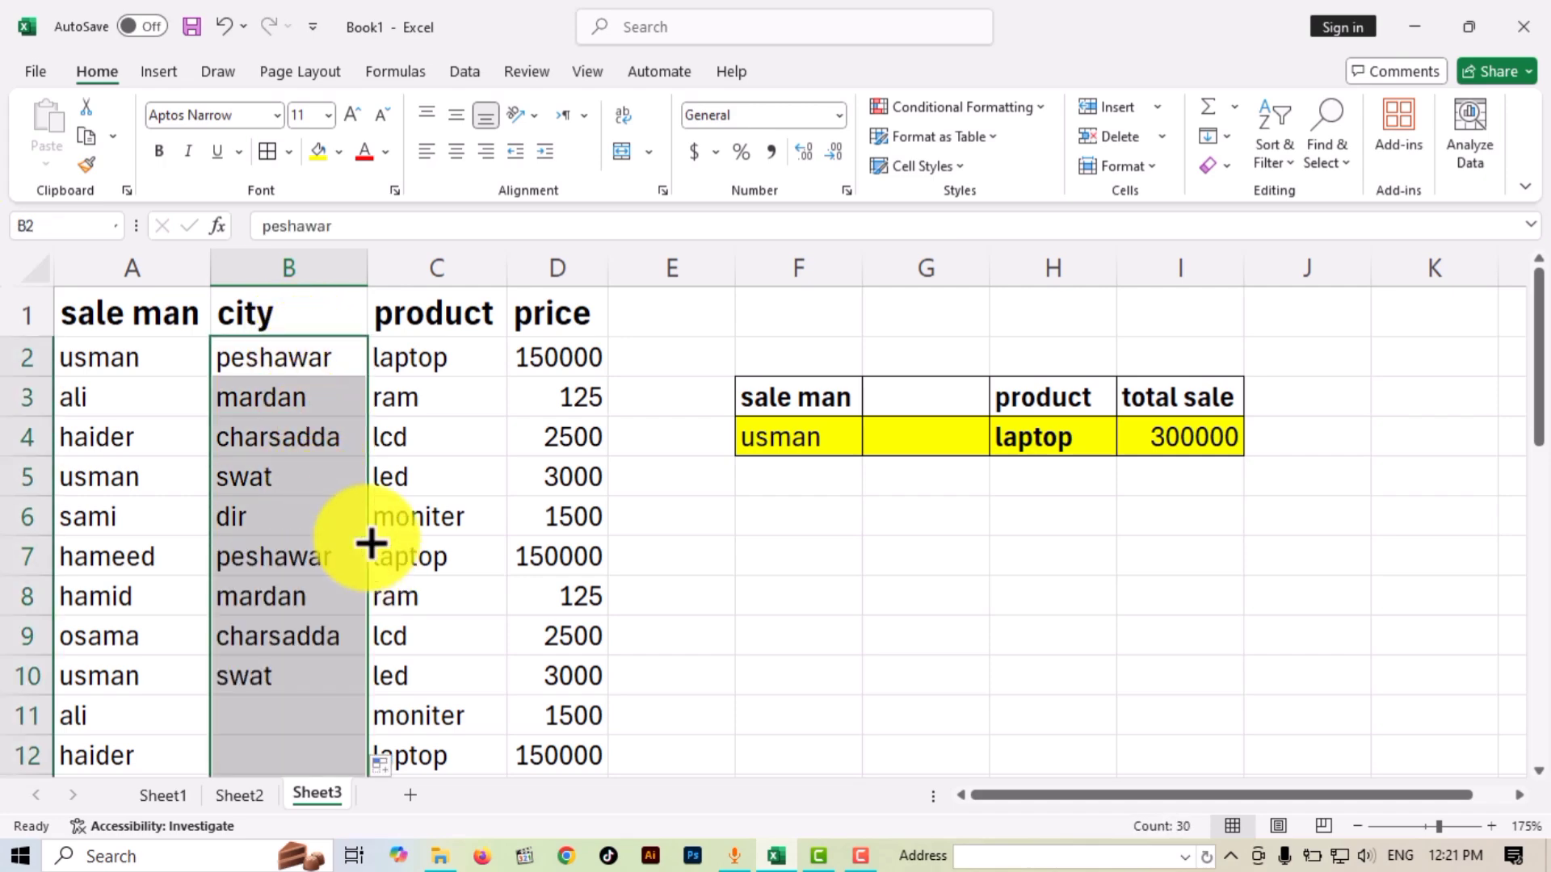
{"action": "scroll", "coordinate": [301, 678], "scroll_direction": "down", "scroll_amount": 8}
{"action": "scroll", "coordinate": [292, 689], "scroll_direction": "up", "scroll_amount": 8}
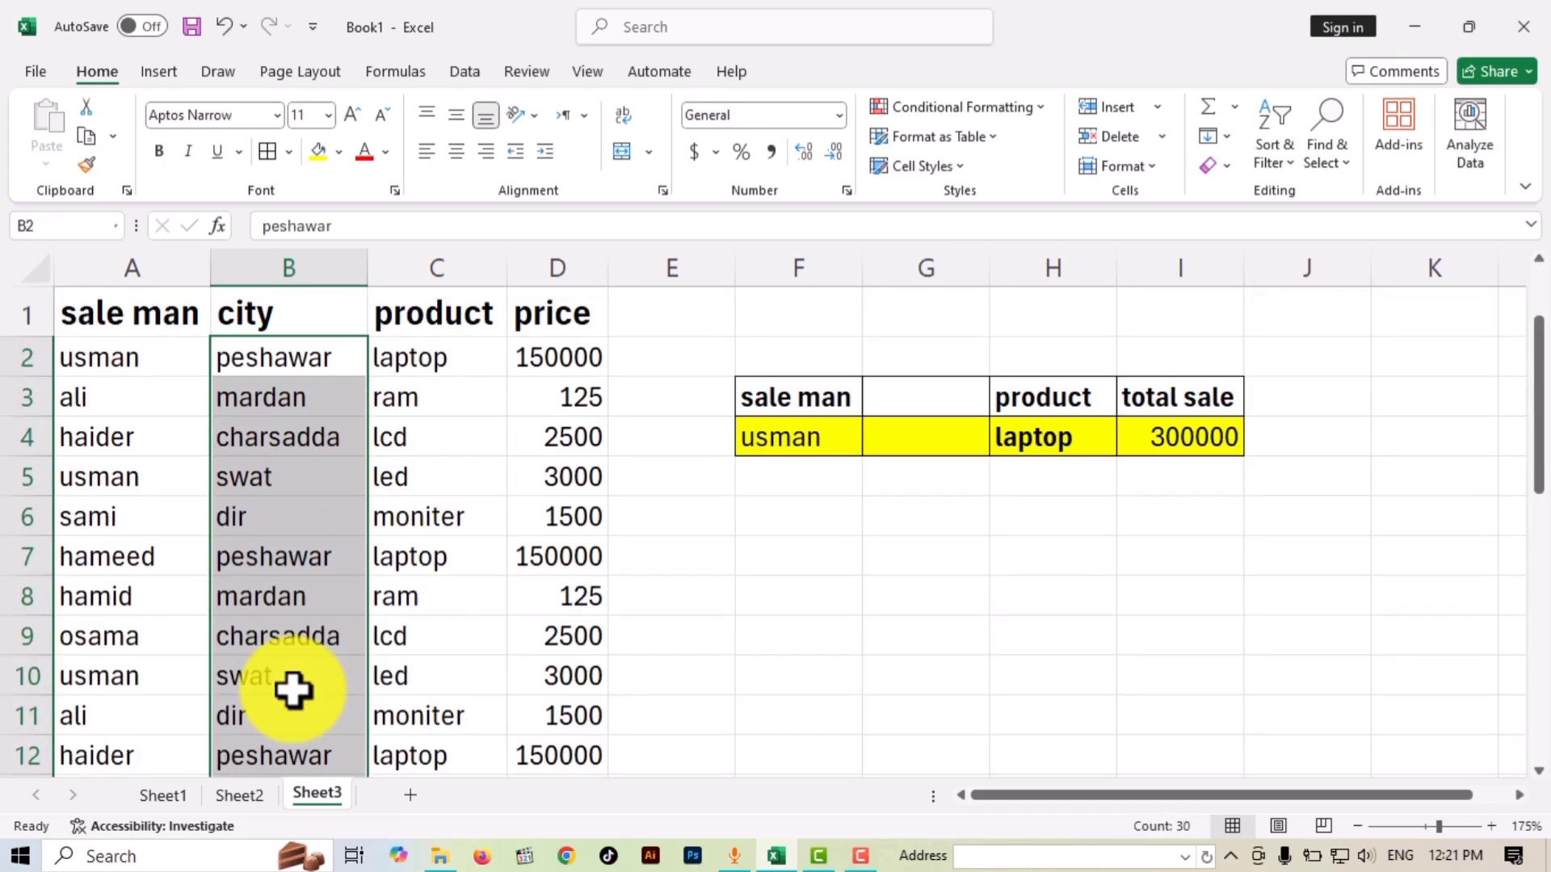
{"action": "left_click", "coordinate": [768, 545]}
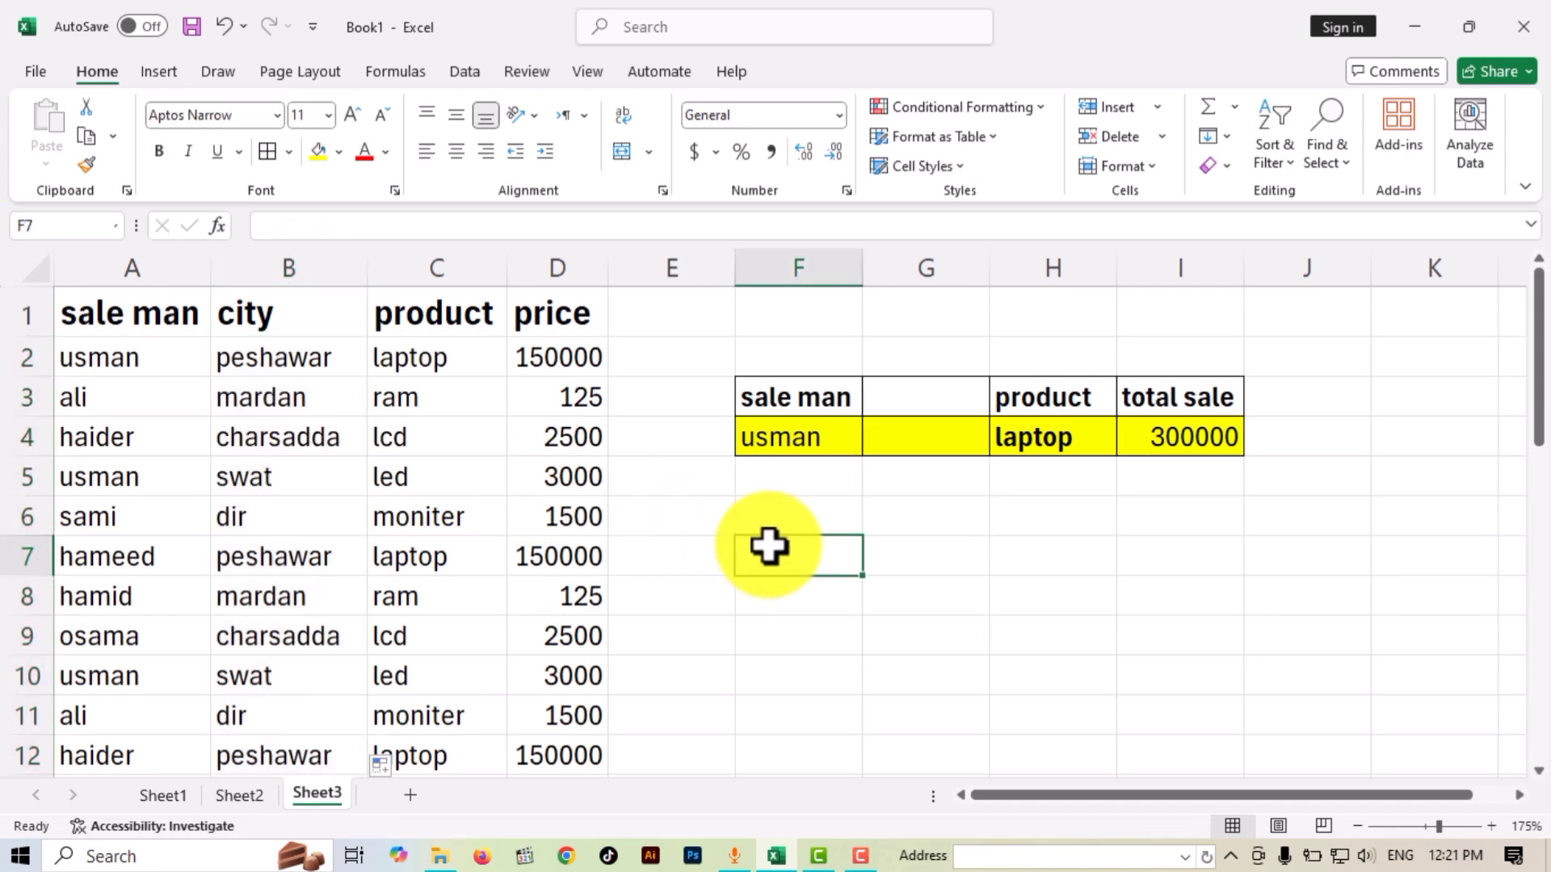
Clear the contents of the yellow summary row, cells F4 to I4.
{"action": "left_click", "coordinate": [896, 442]}
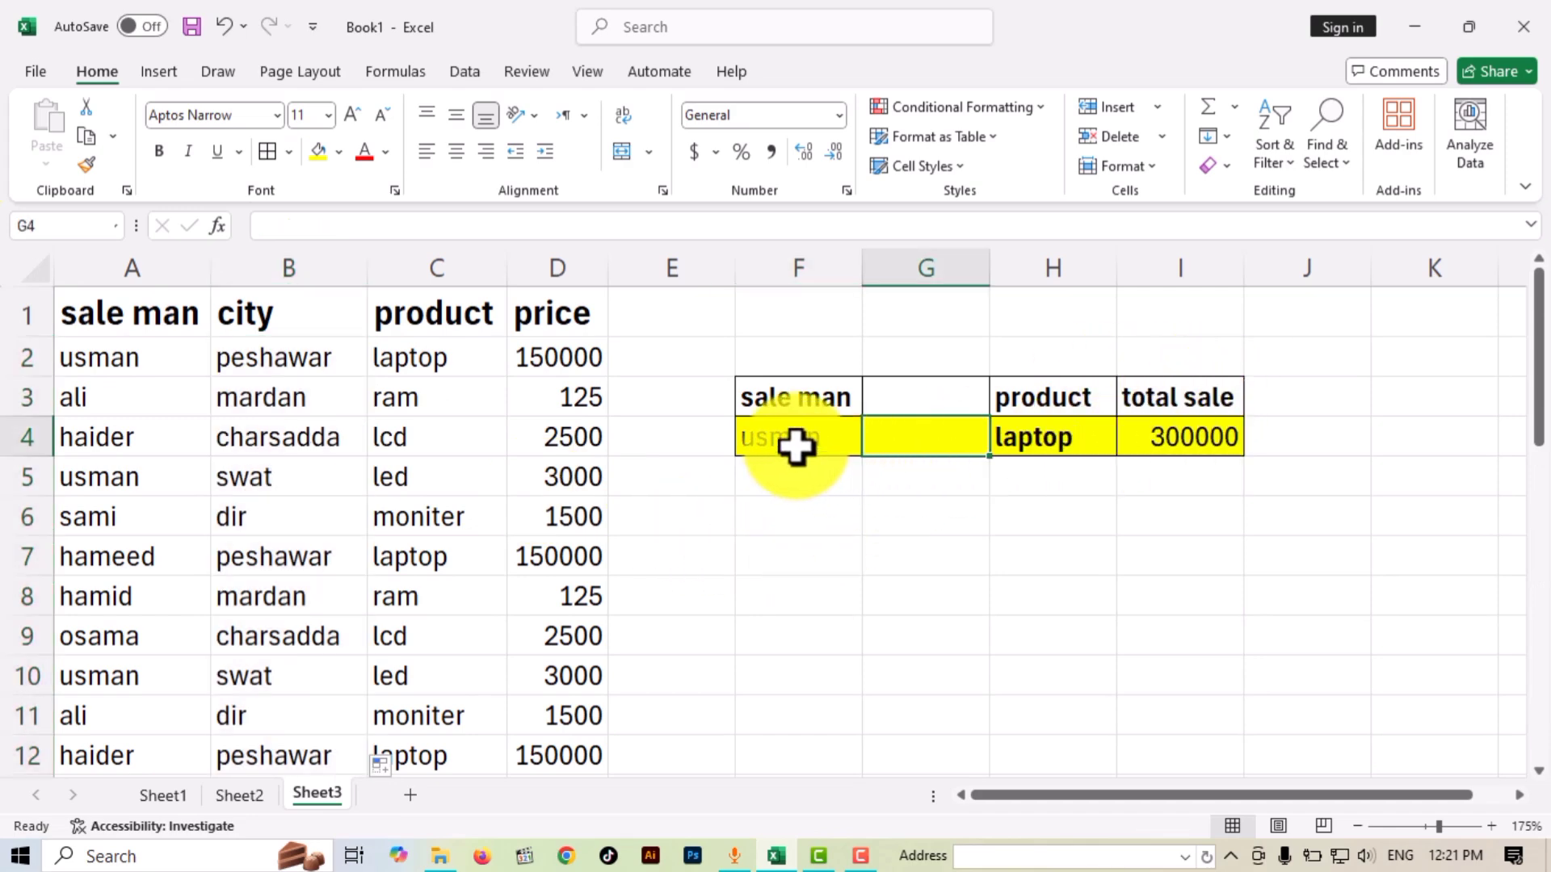
{"action": "left_click_drag", "start_coordinate": [796, 445], "coordinate": [1177, 449]}
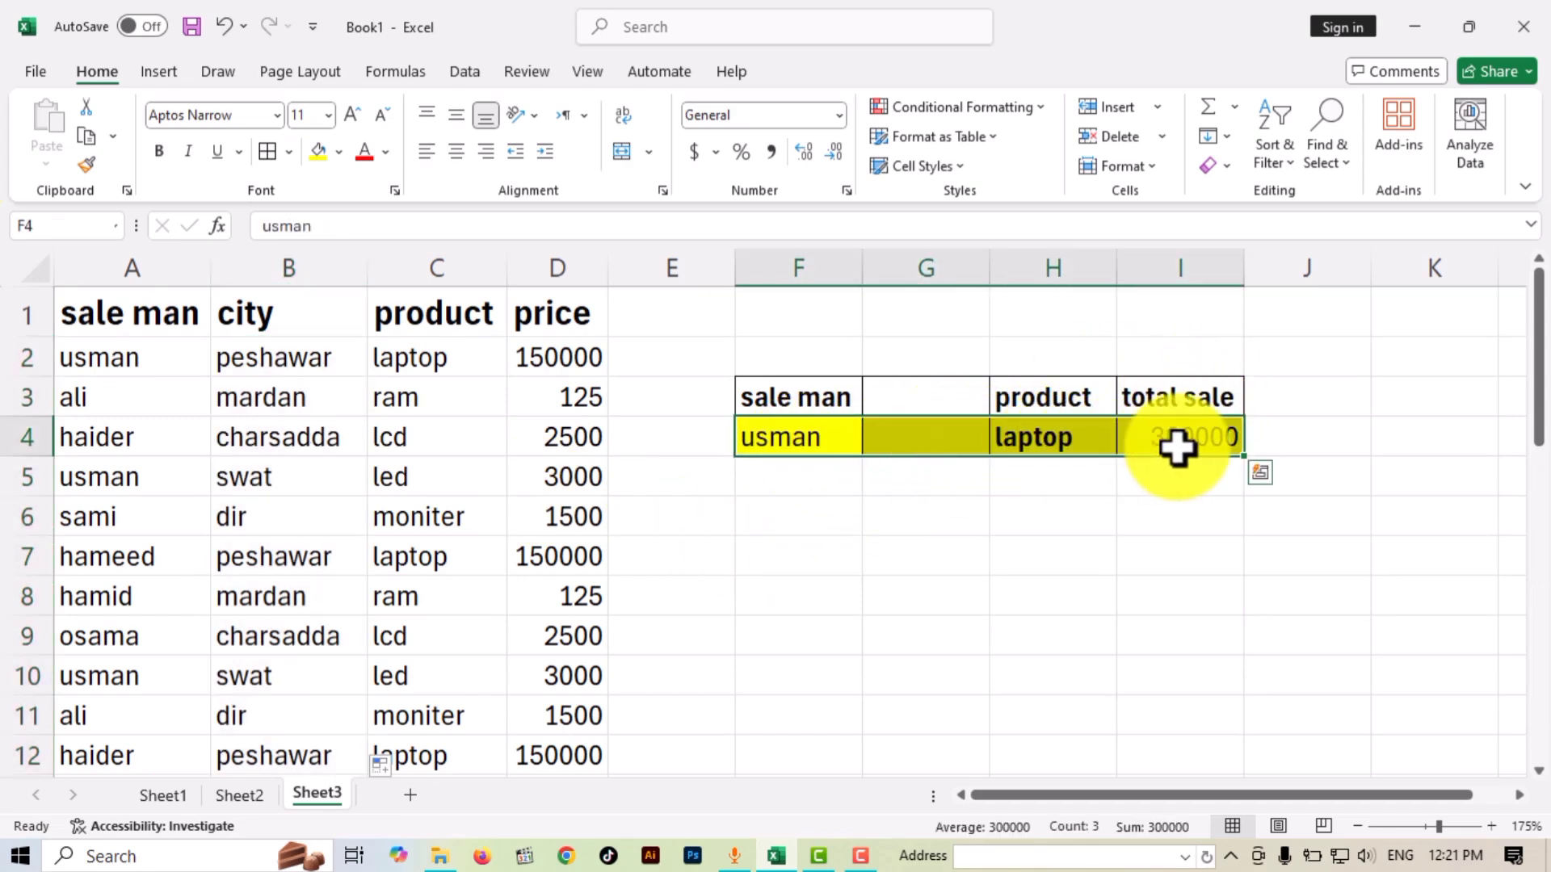
{"action": "key", "text": "Delete"}
{"action": "left_click", "coordinate": [1177, 447]}
Give the empty summary column between sale man and product the heading city in G3.
{"action": "left_click", "coordinate": [886, 379]}
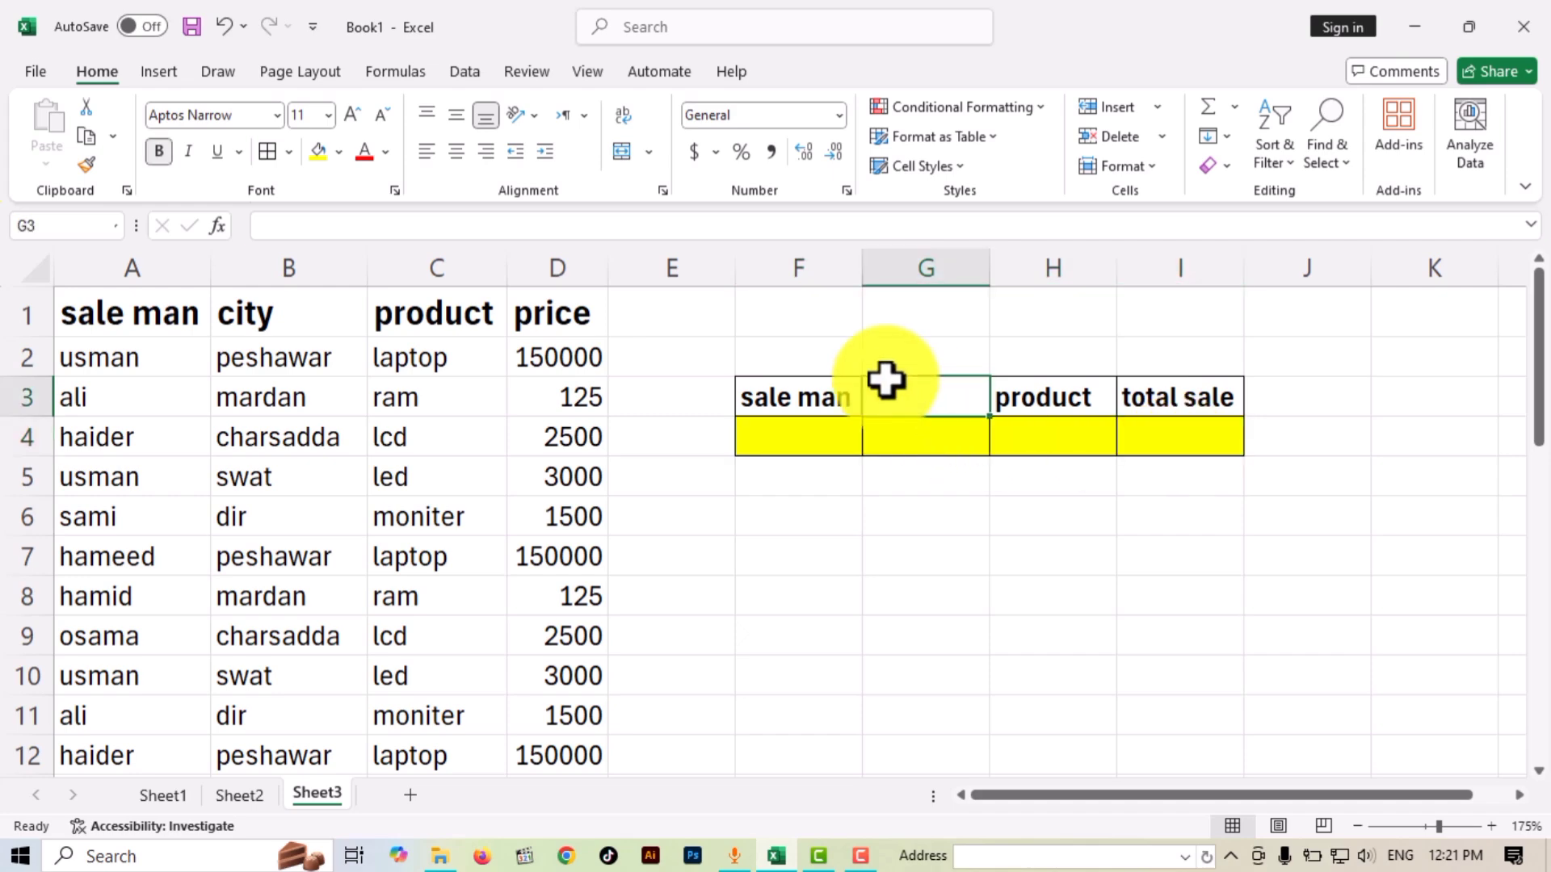
{"action": "type", "text": "city"}
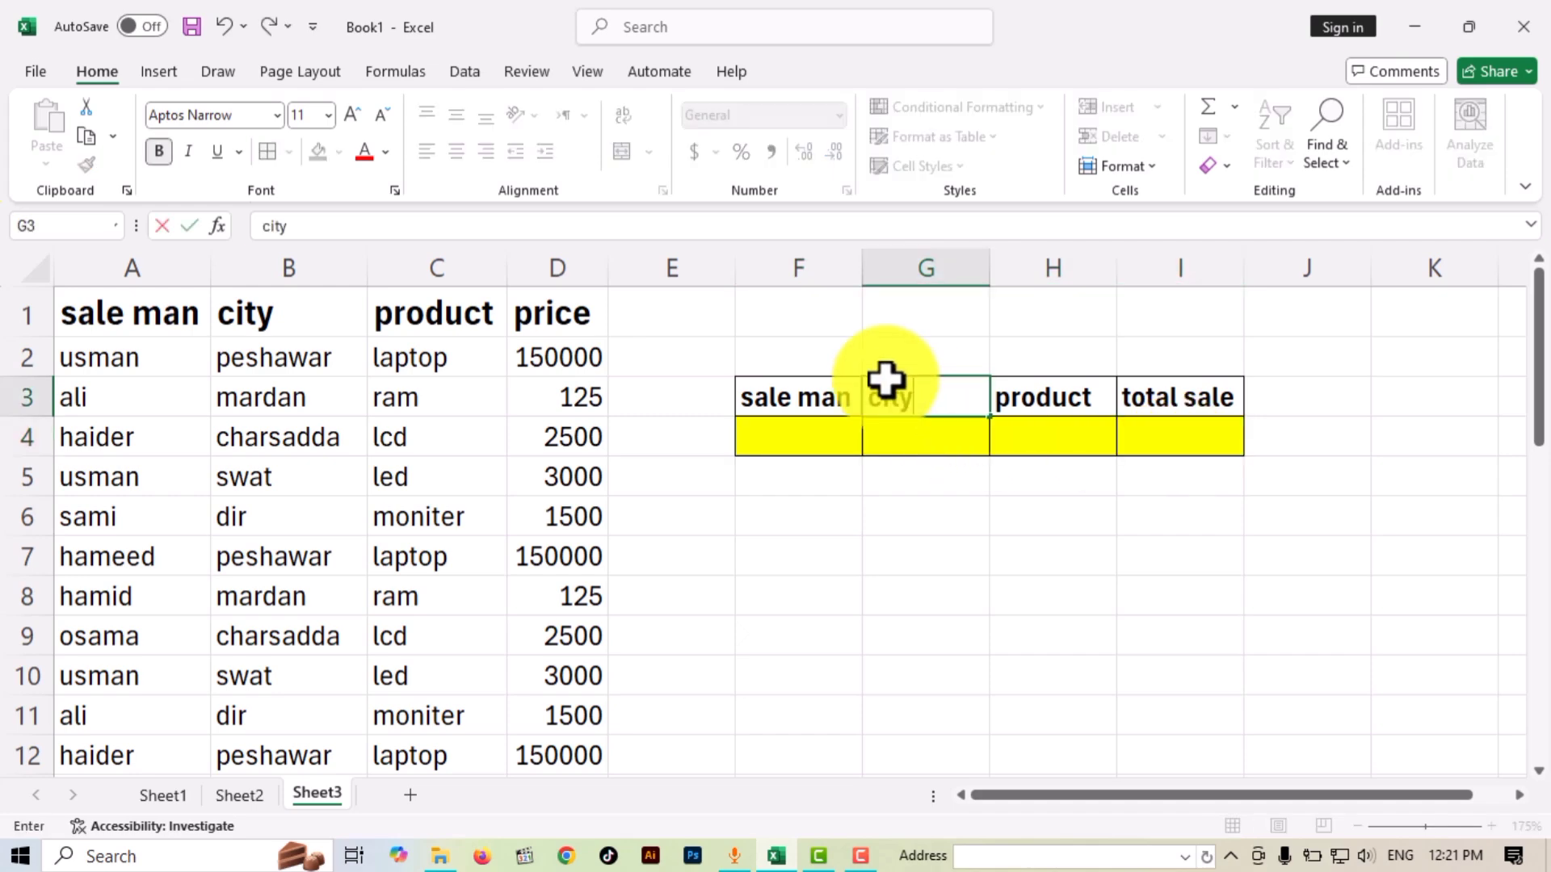
{"action": "left_click", "coordinate": [908, 601]}
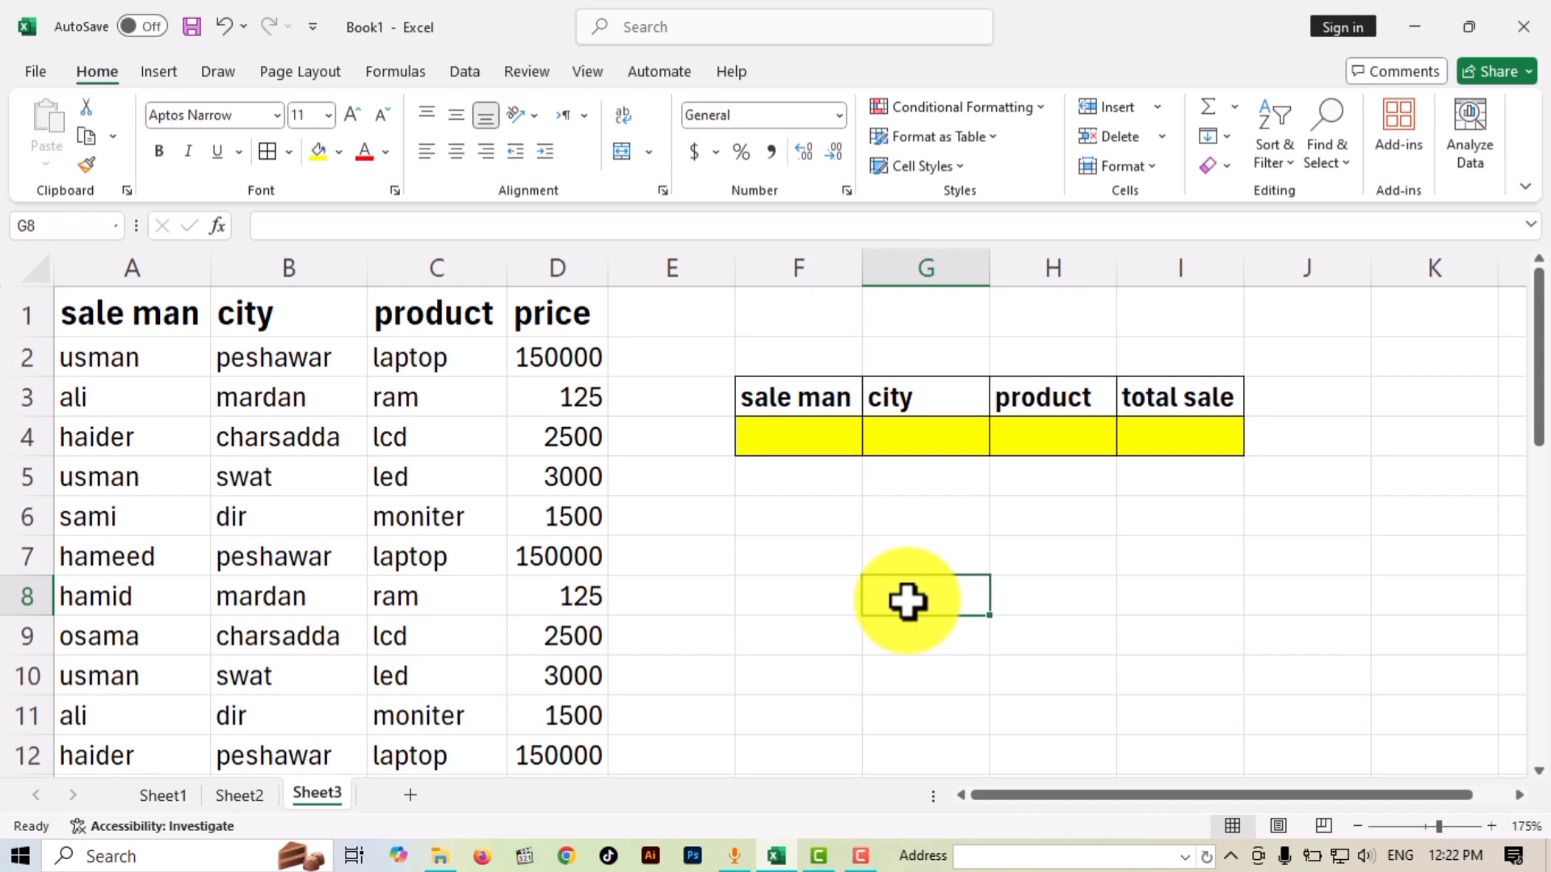
Start a SUMIFS formula in I4 with sum range D:D and sale man criteria range A:A matched to F4.
{"action": "left_click", "coordinate": [1164, 450]}
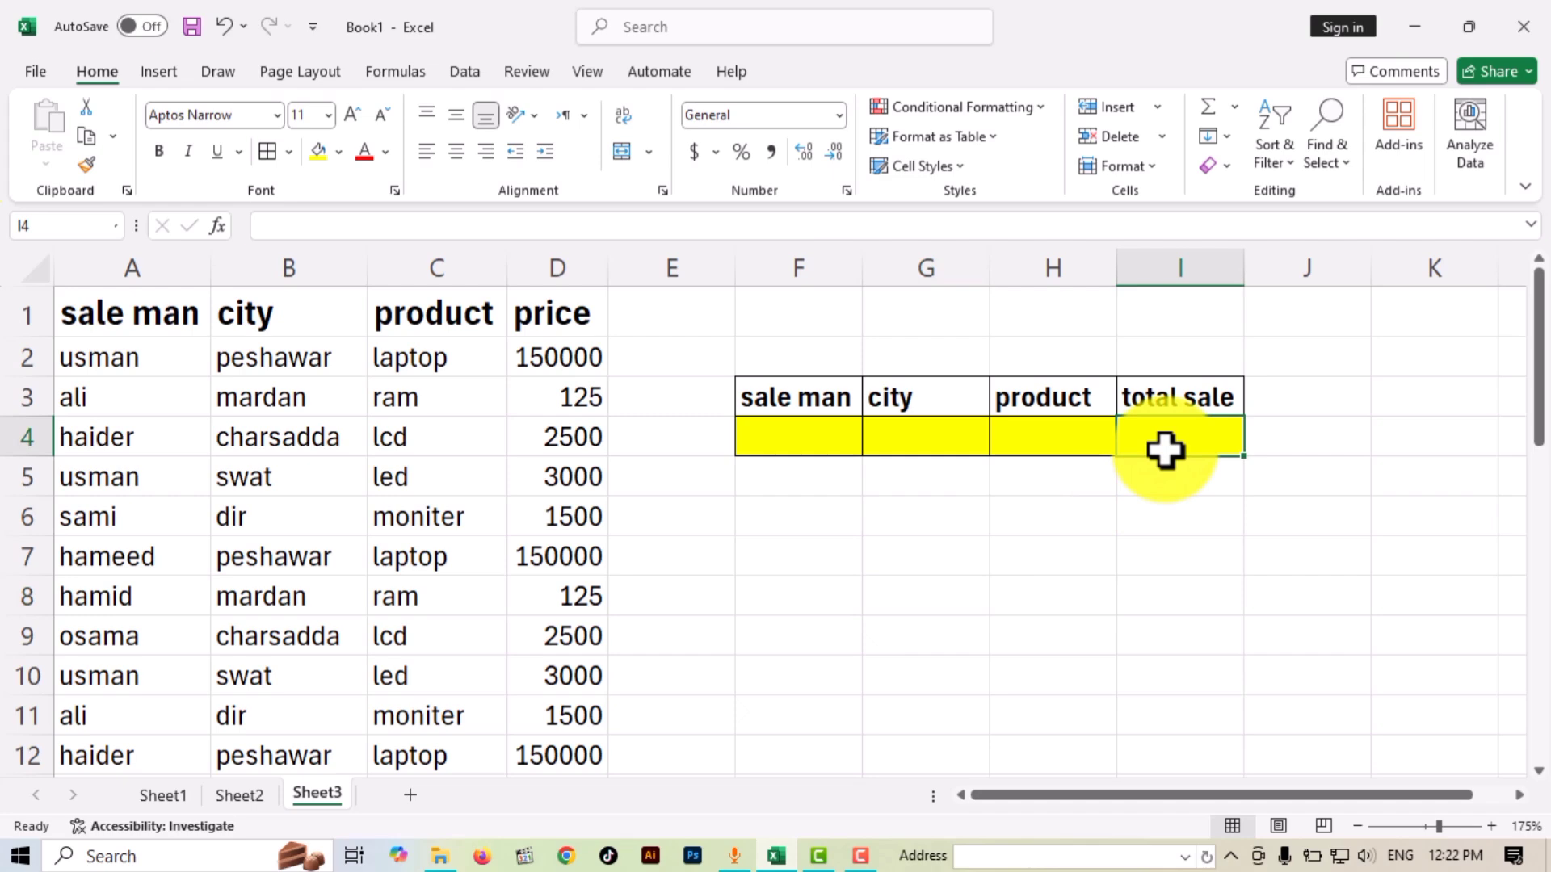
{"action": "type", "text": "="}
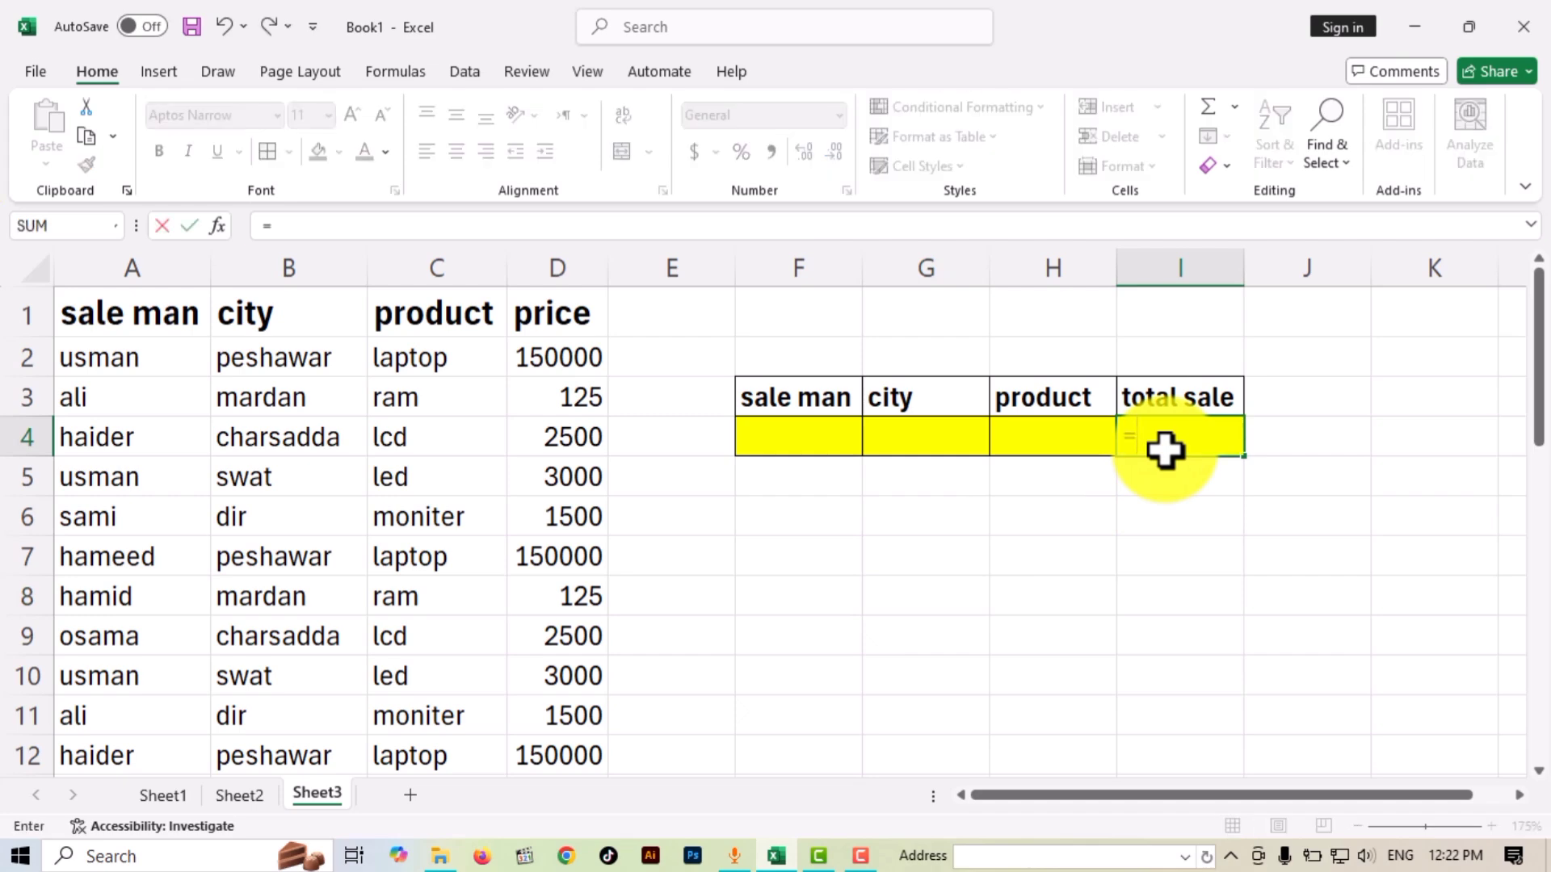
{"action": "type", "text": "sumif"}
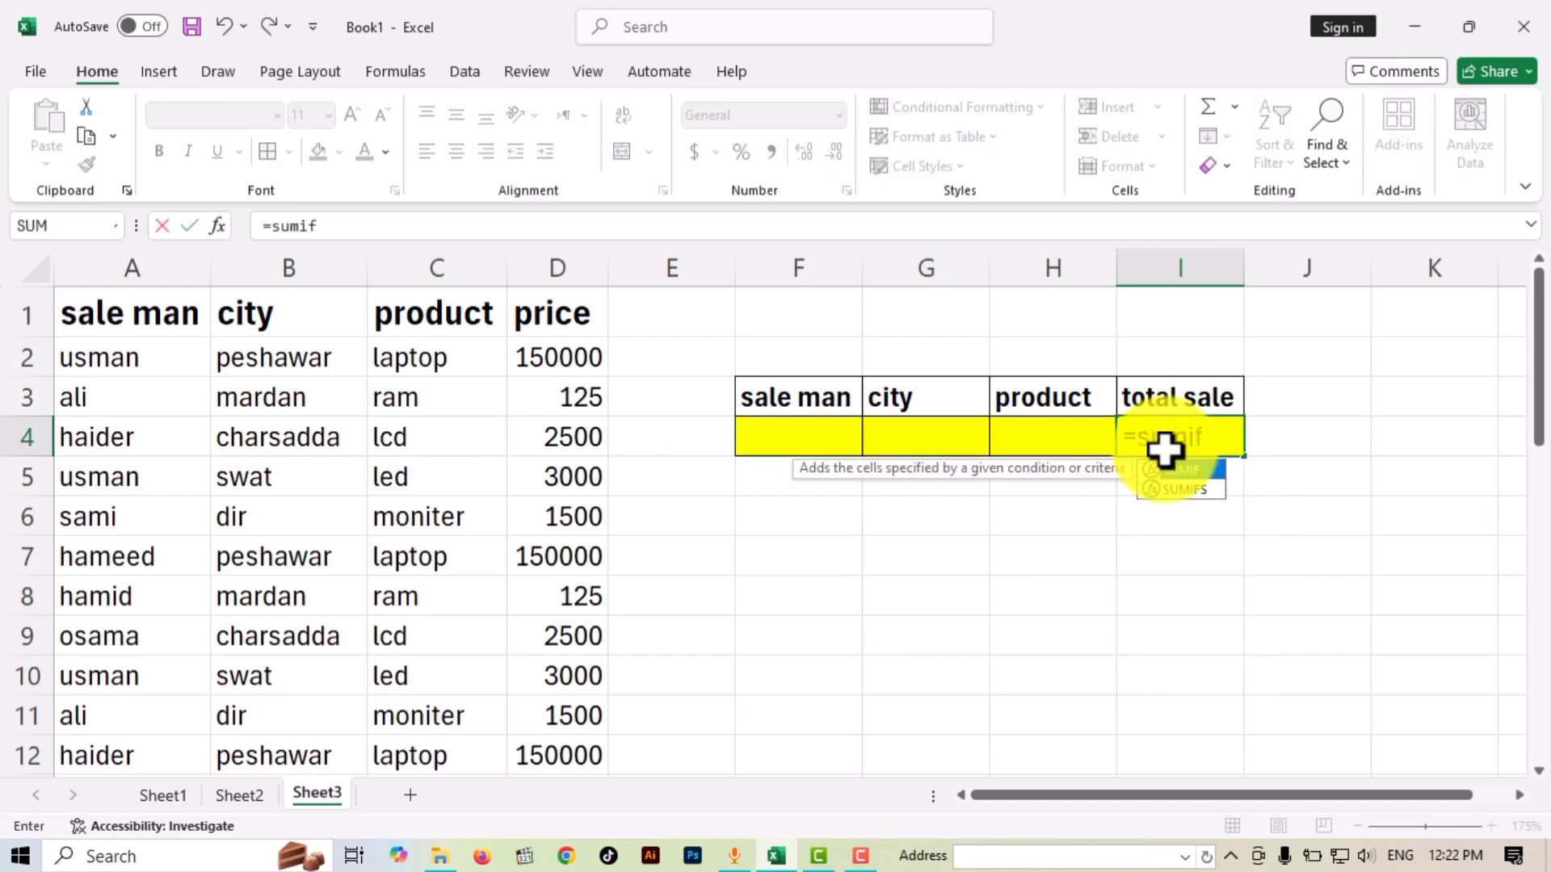
{"action": "type", "text": "s"}
{"action": "key", "text": "Tab"}
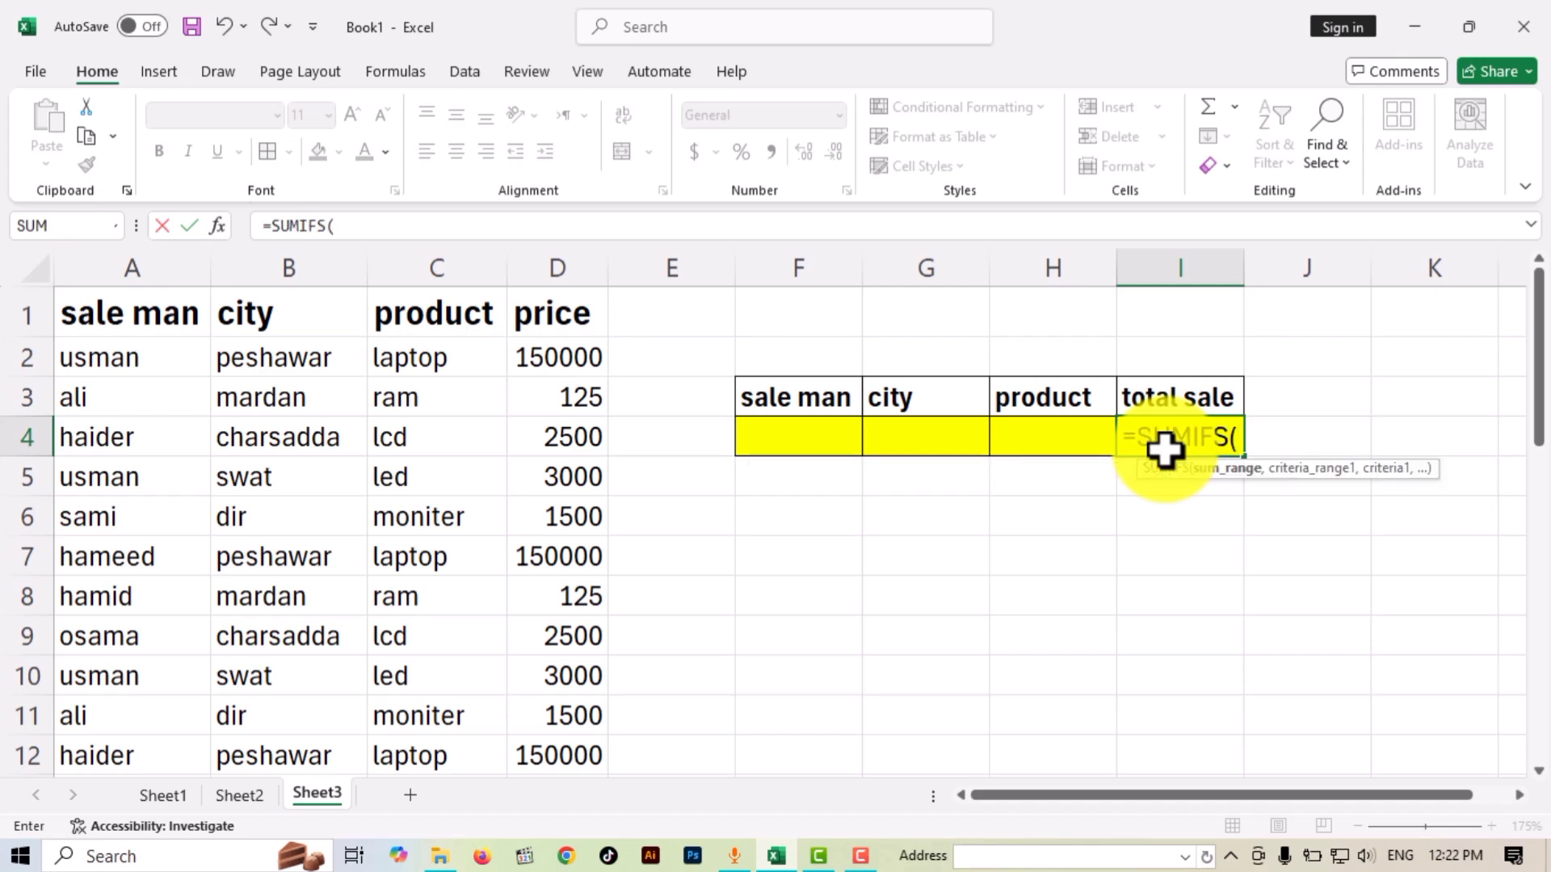
{"action": "left_click", "coordinate": [573, 265]}
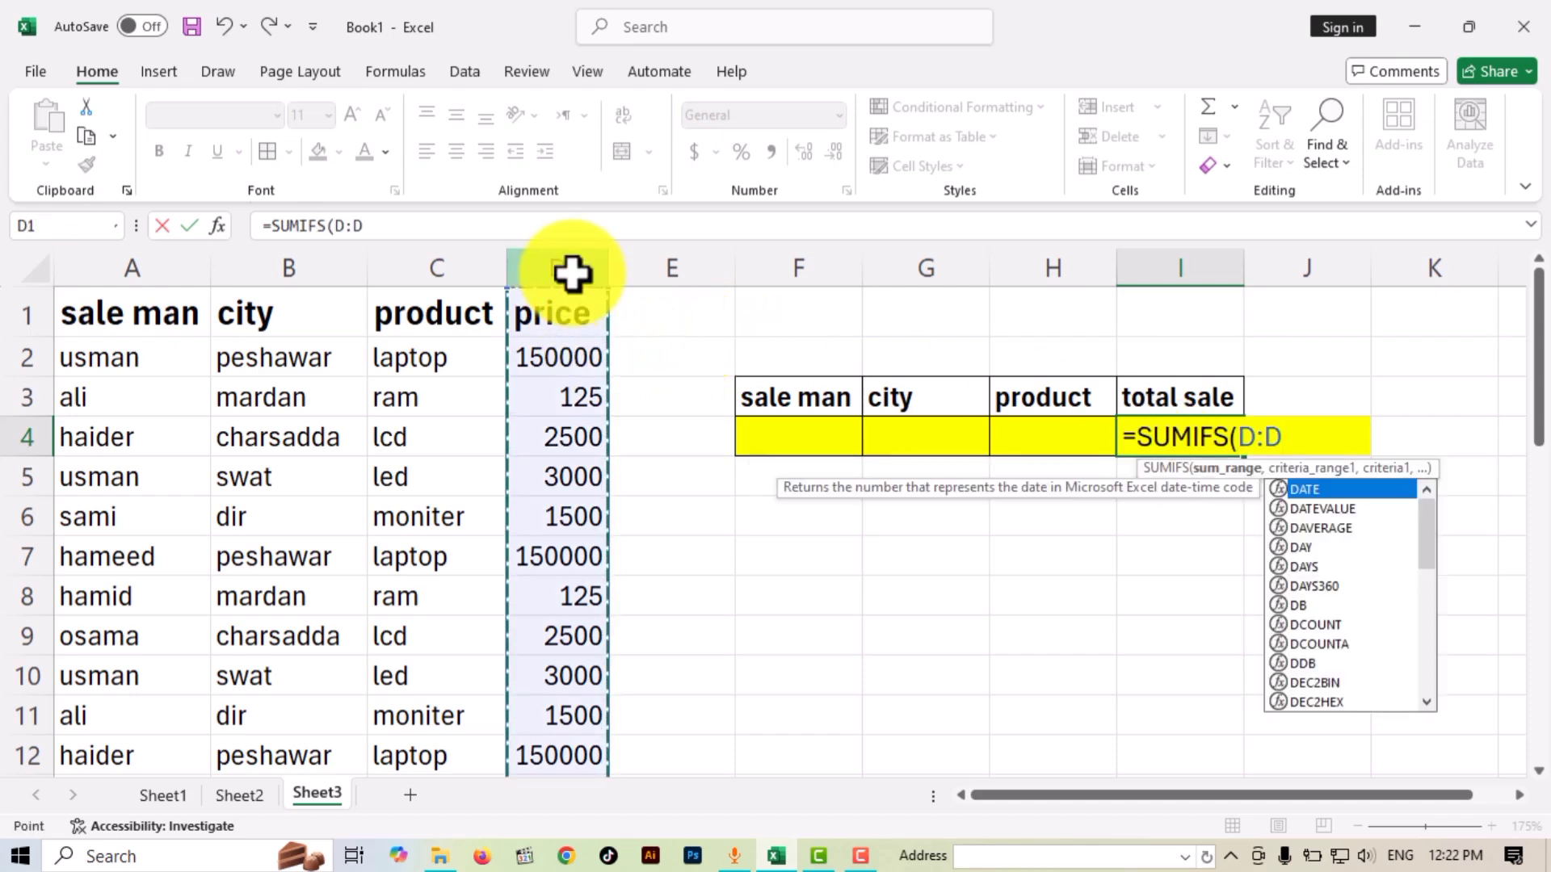
{"action": "type", "text": ","}
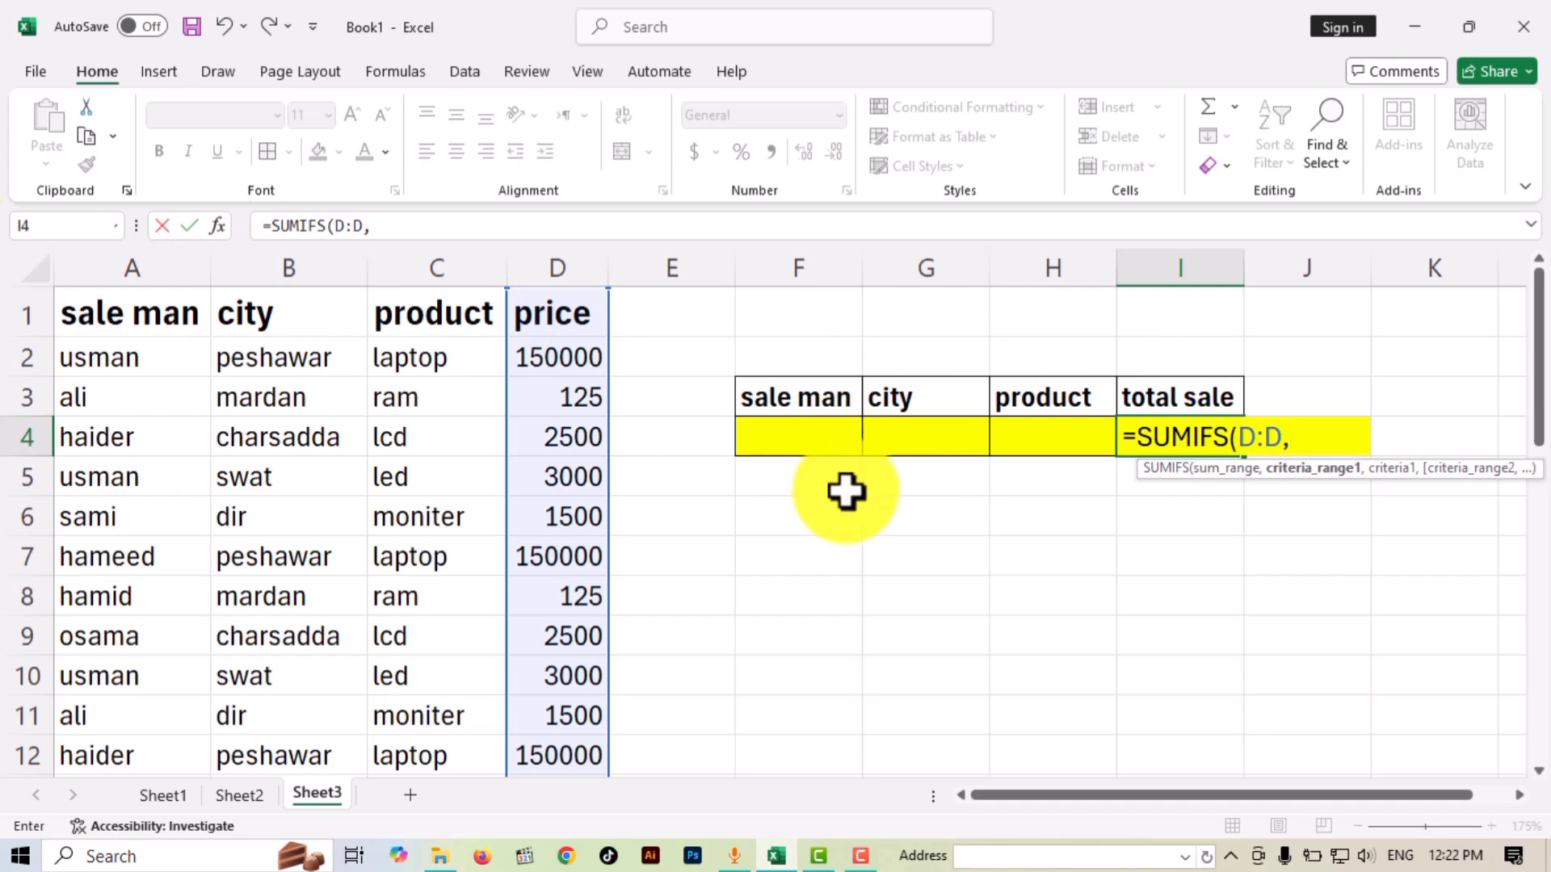
{"action": "left_click", "coordinate": [137, 267]}
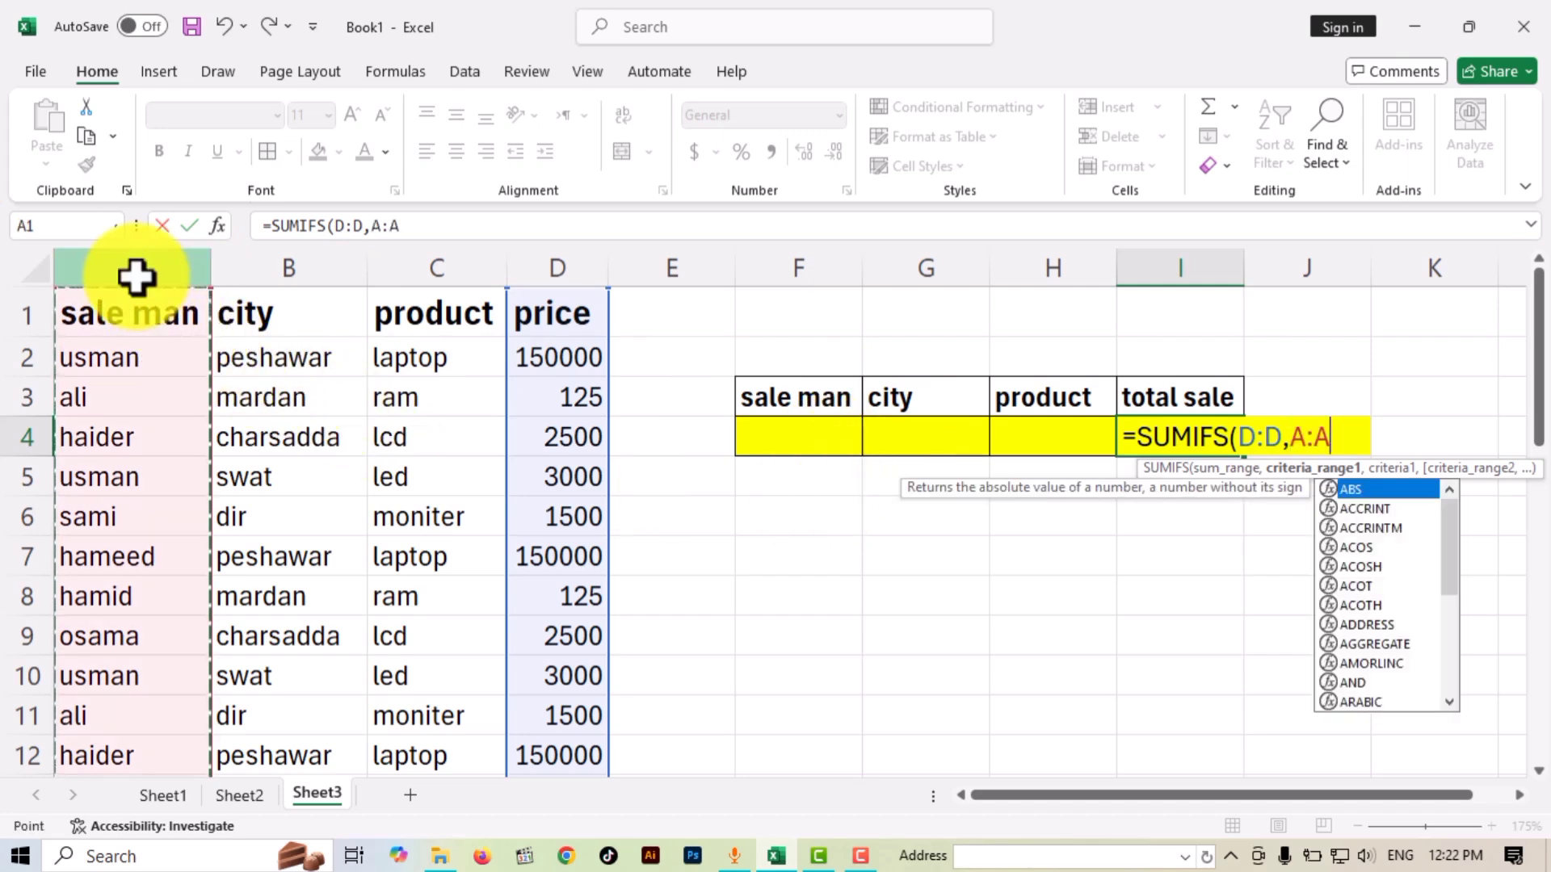
{"action": "type", "text": ","}
{"action": "left_click", "coordinate": [752, 446]}
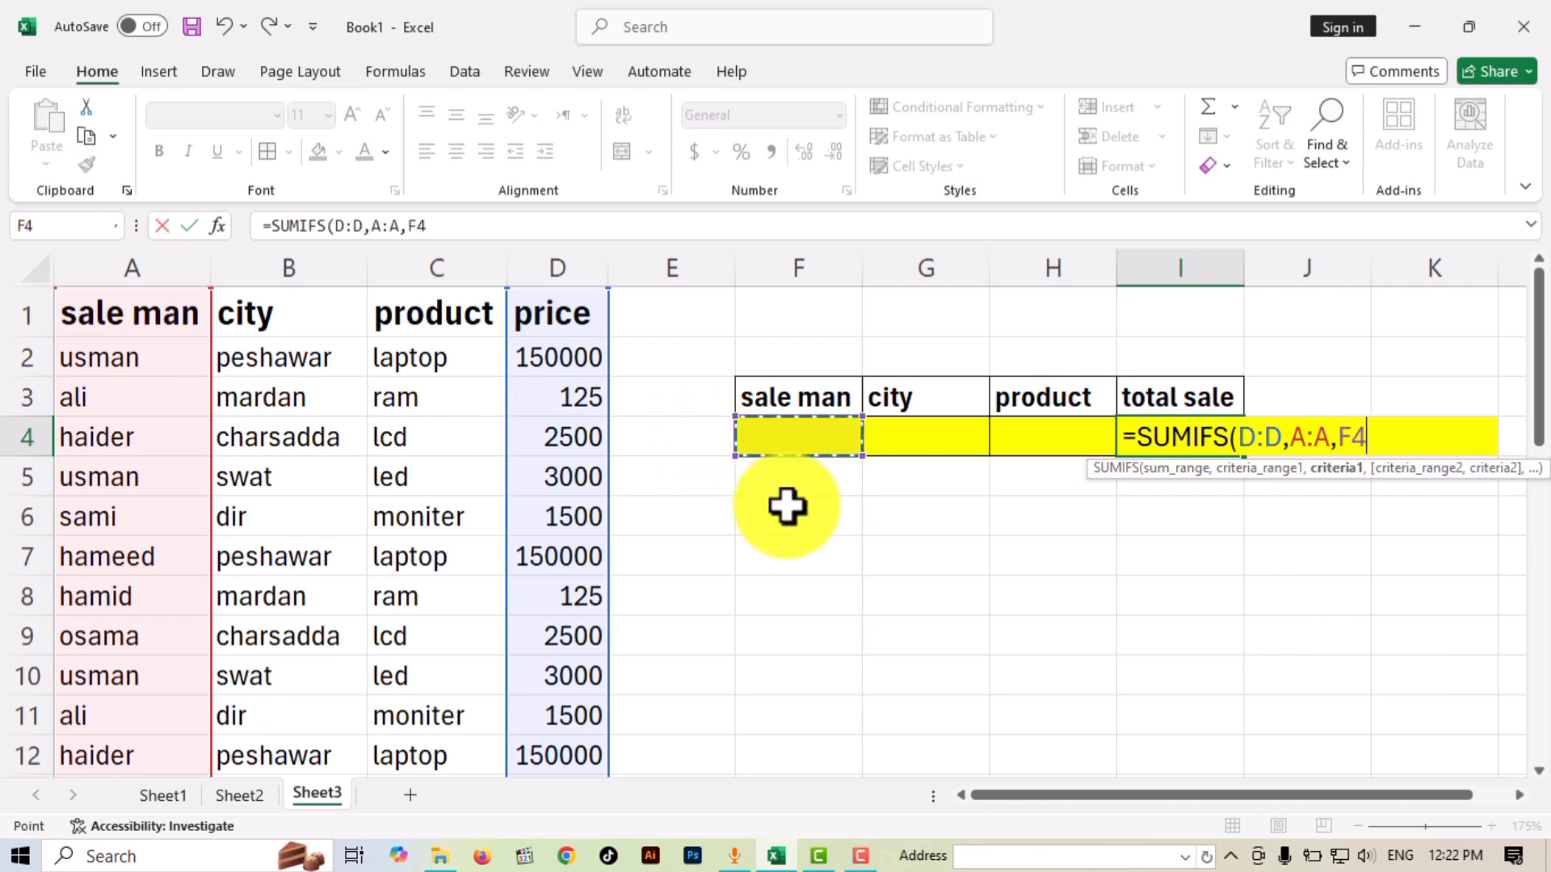
Complete the SUMIFS formula in I4 with city criteria B:B matched to G4 and product criteria C:C matched to H4.
{"action": "type", "text": ","}
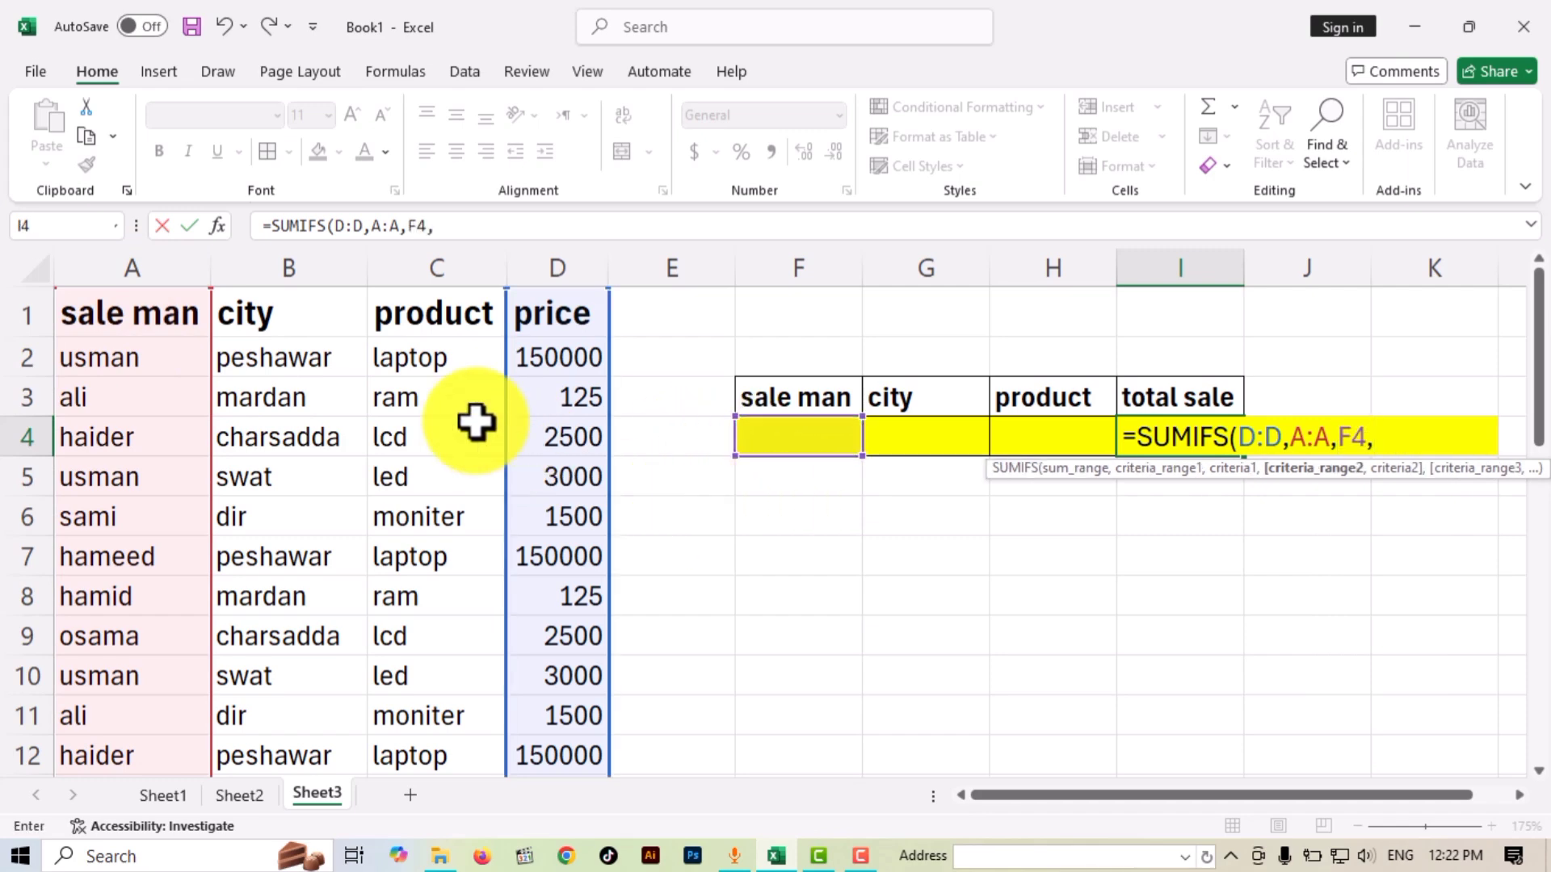
{"action": "left_click", "coordinate": [337, 275]}
{"action": "type", "text": ","}
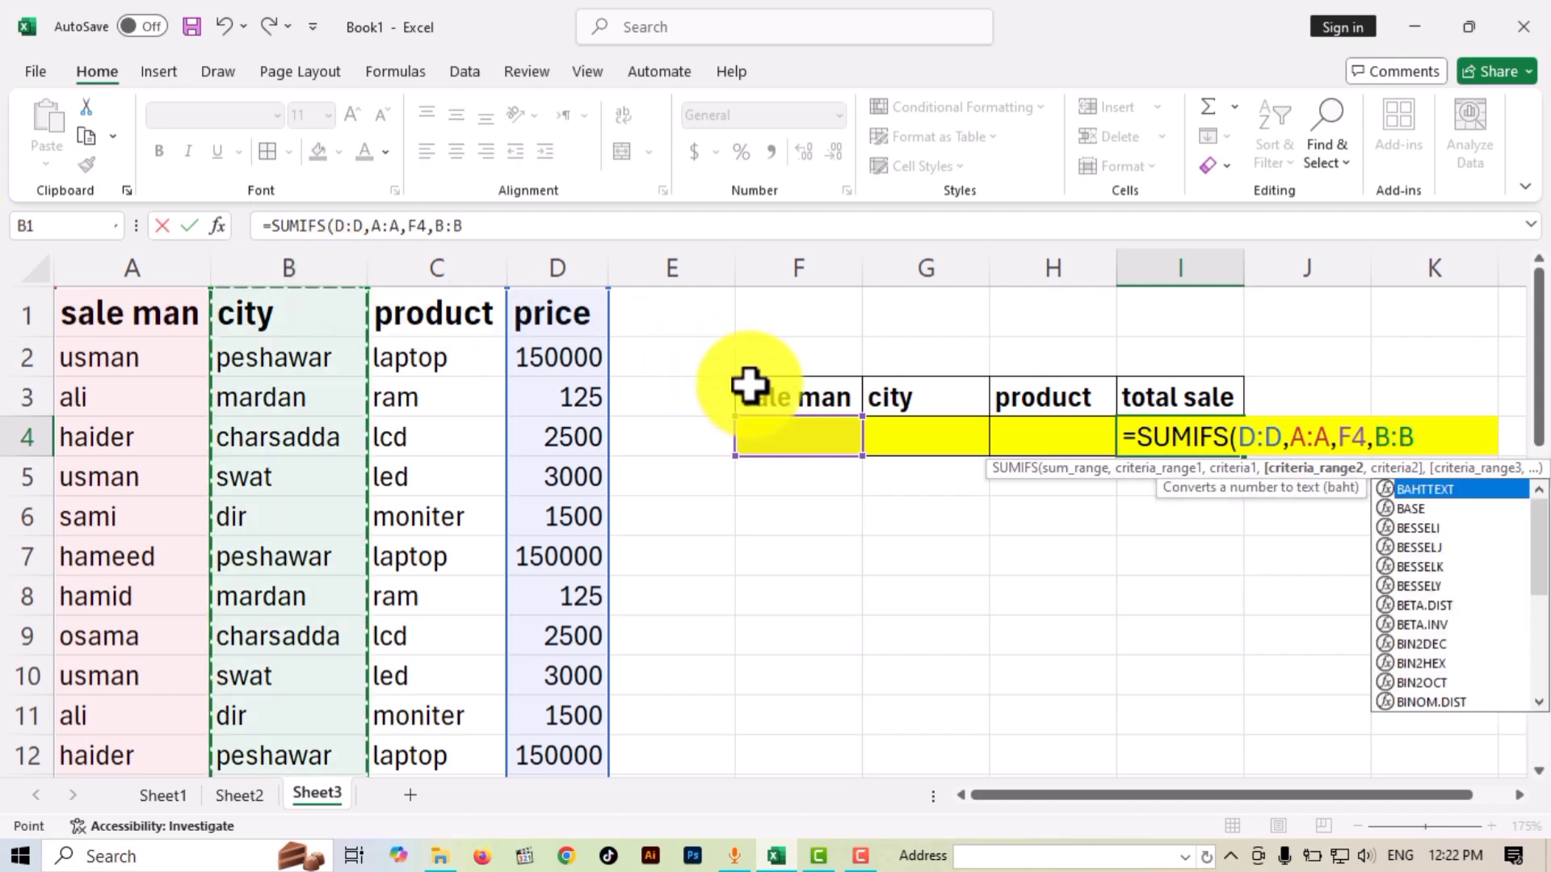
{"action": "left_click", "coordinate": [905, 440]}
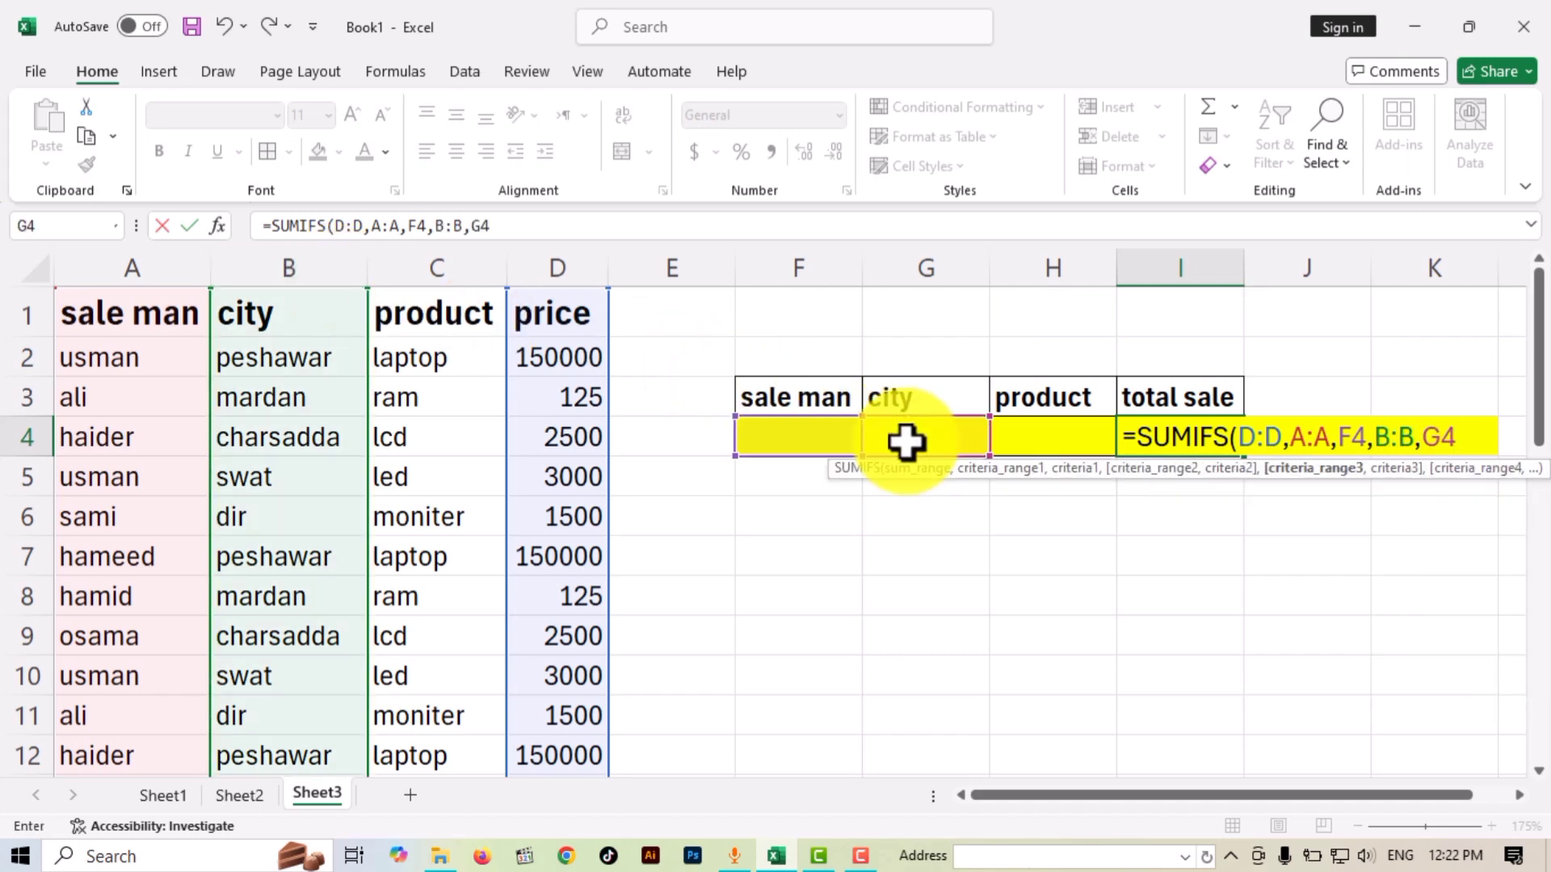
{"action": "type", "text": ","}
{"action": "left_click", "coordinate": [422, 272]}
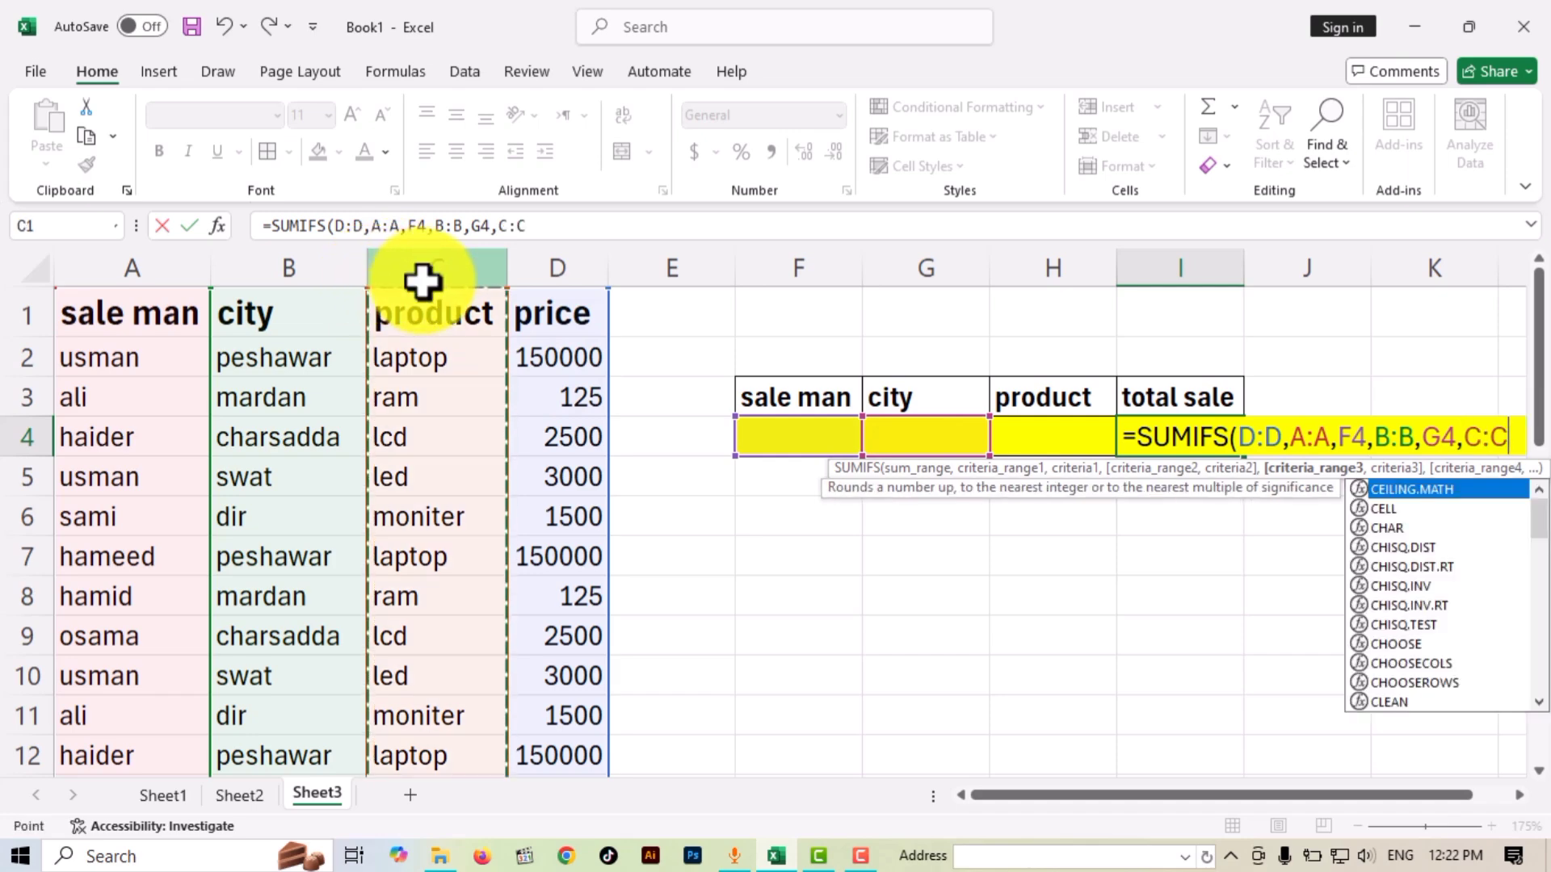
{"action": "type", "text": ","}
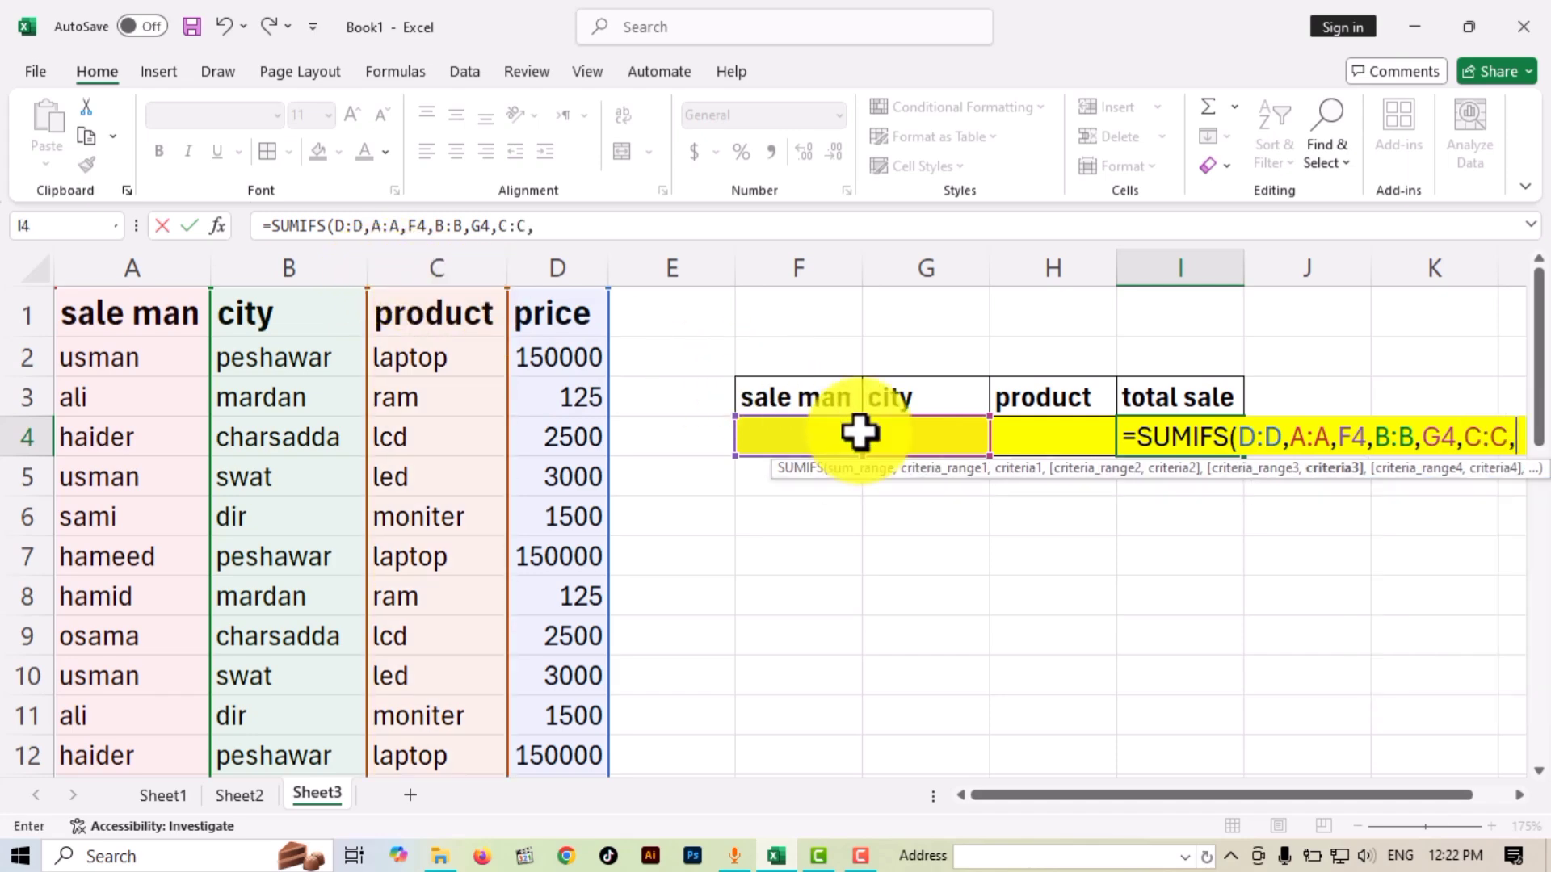
{"action": "left_click", "coordinate": [1053, 441]}
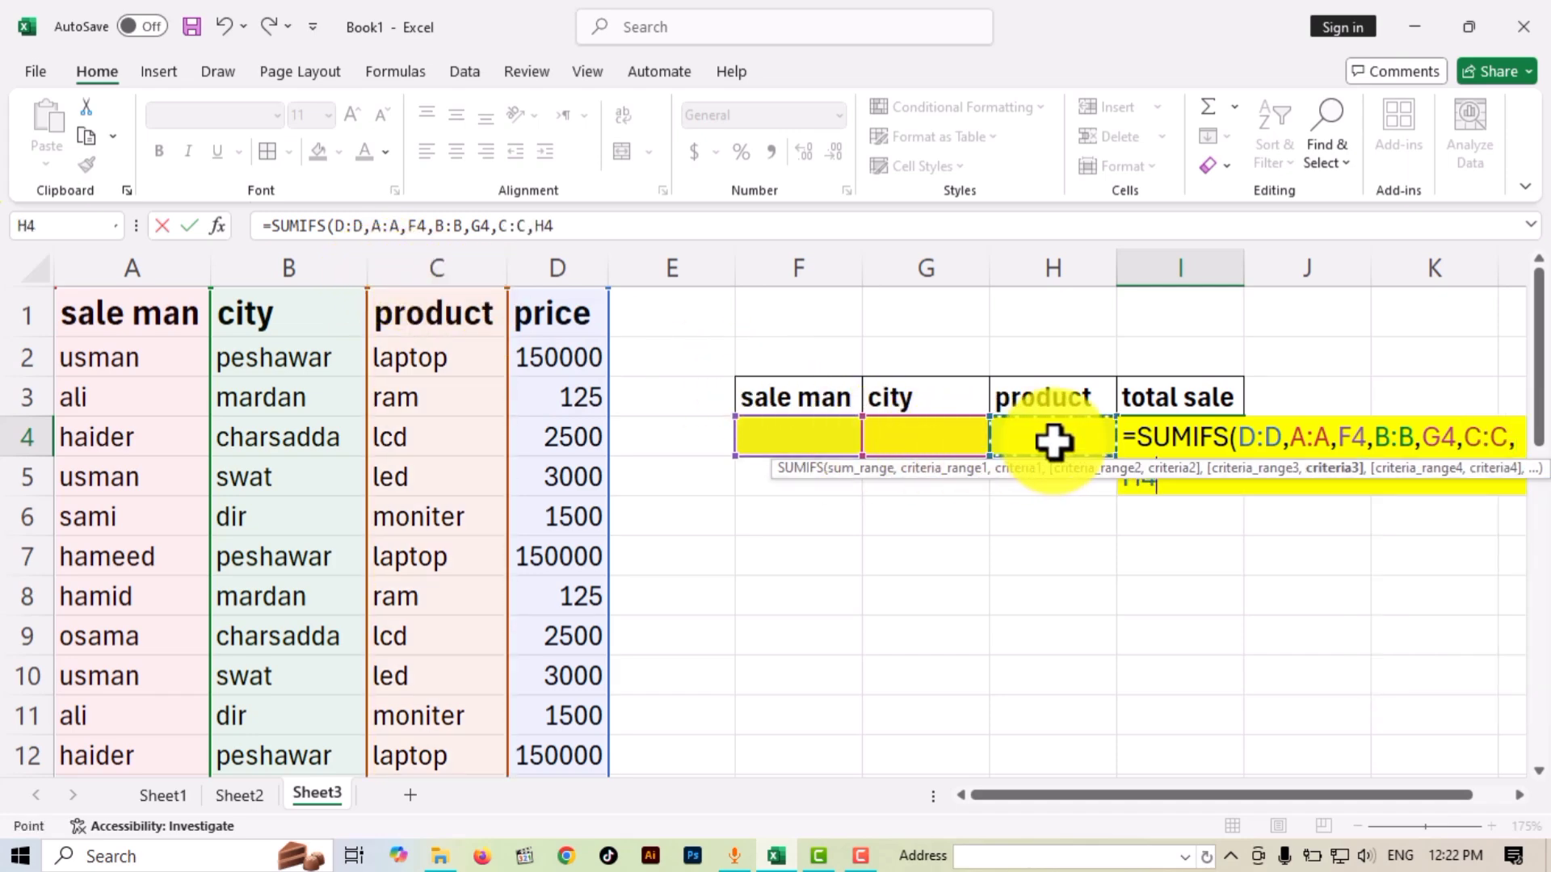
{"action": "key", "text": "Return"}
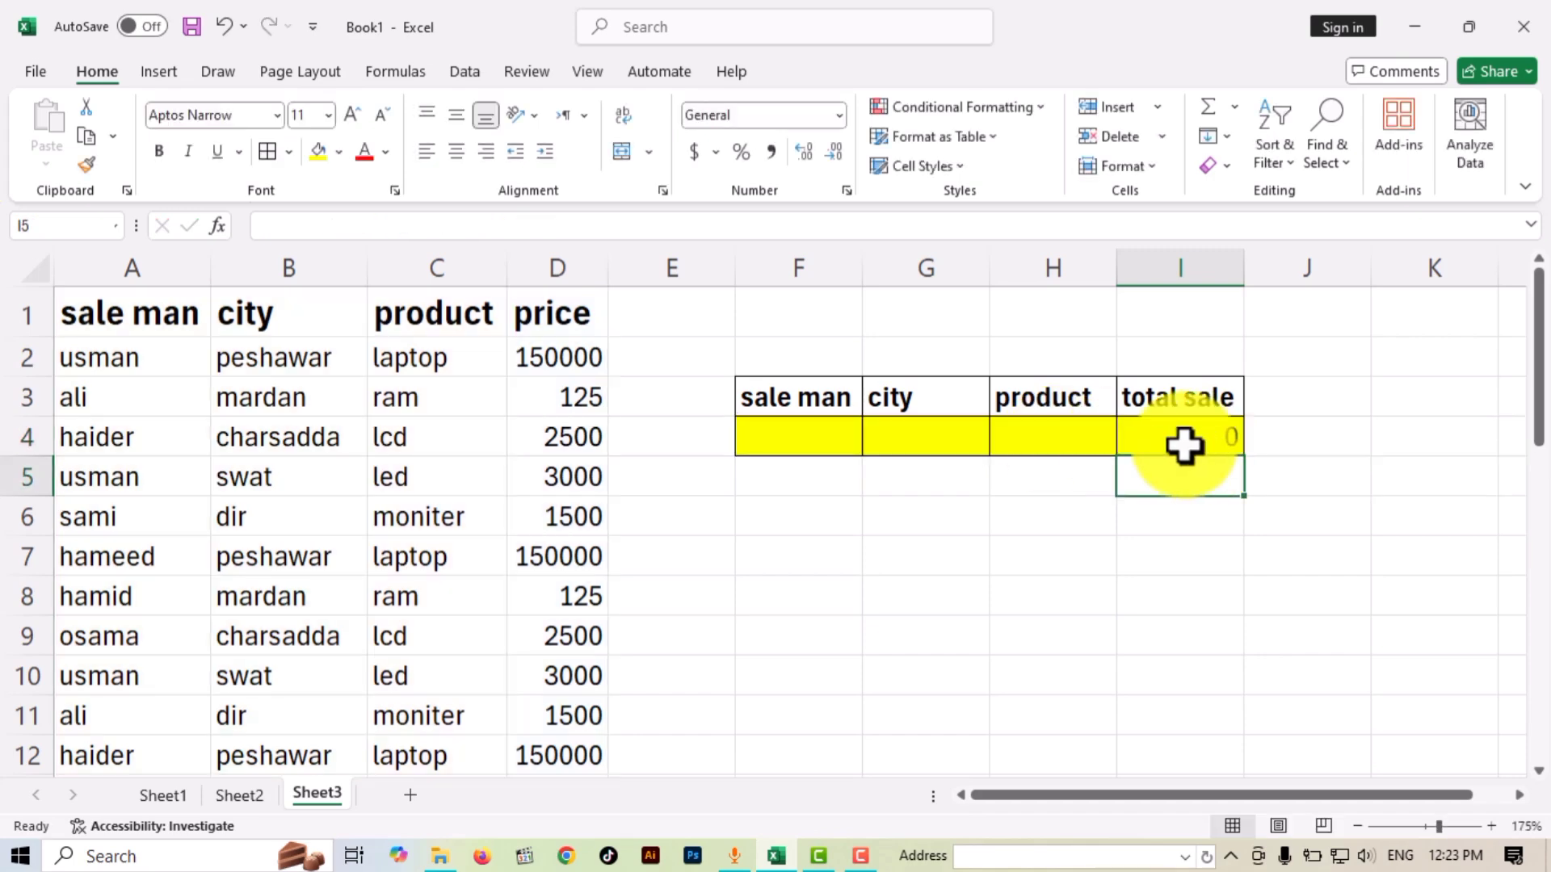
Set the summary's sale man in F4 to the name from A3 and its city in G4 to dir.
{"action": "left_click", "coordinate": [823, 434]}
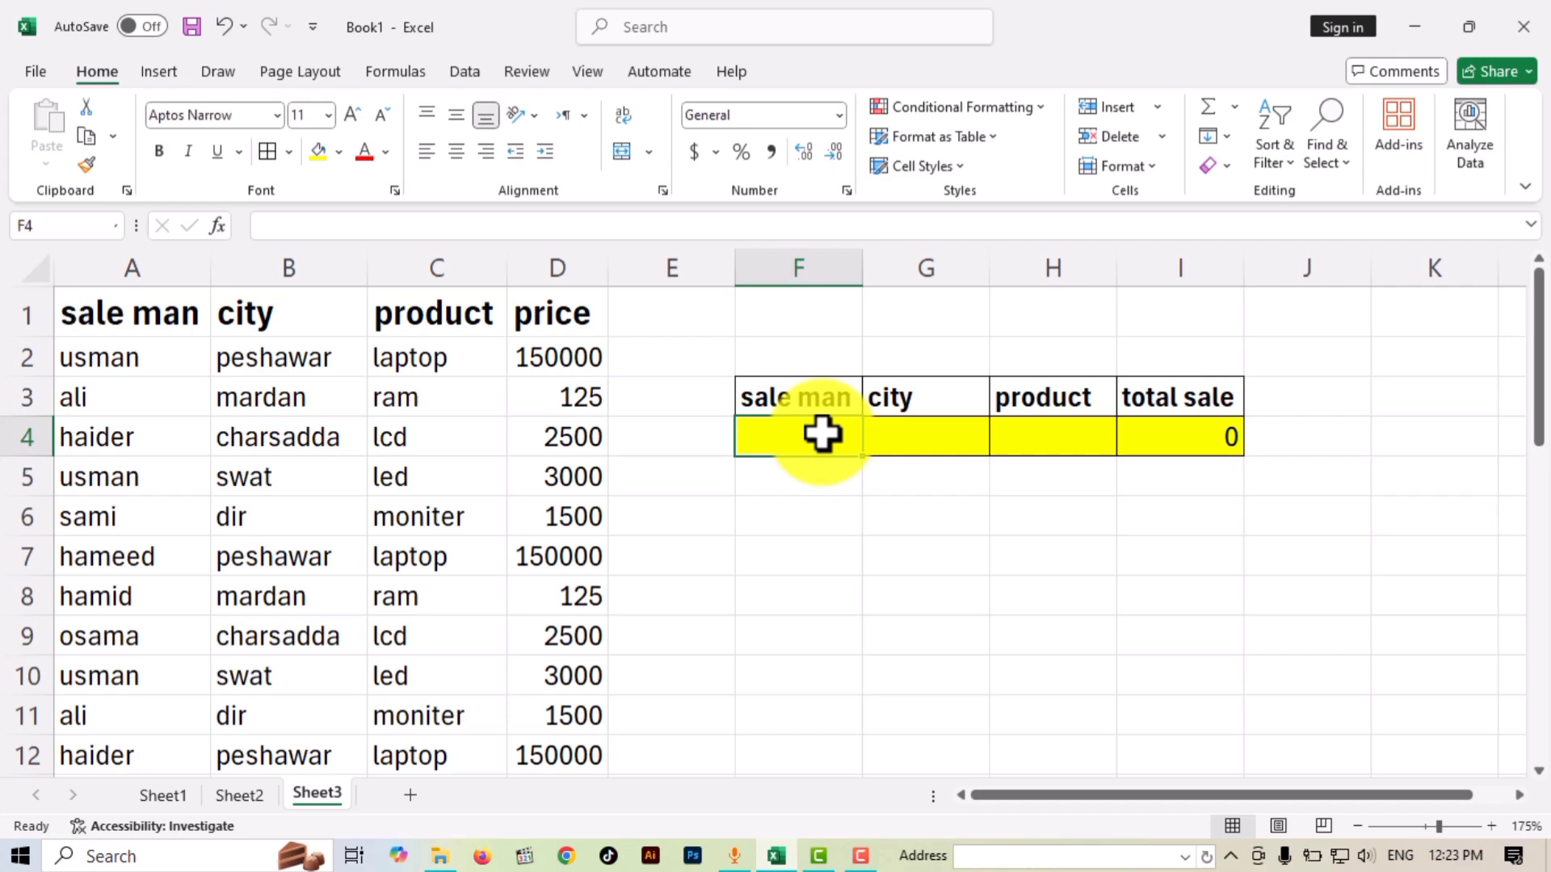
{"action": "type", "text": "ali"}
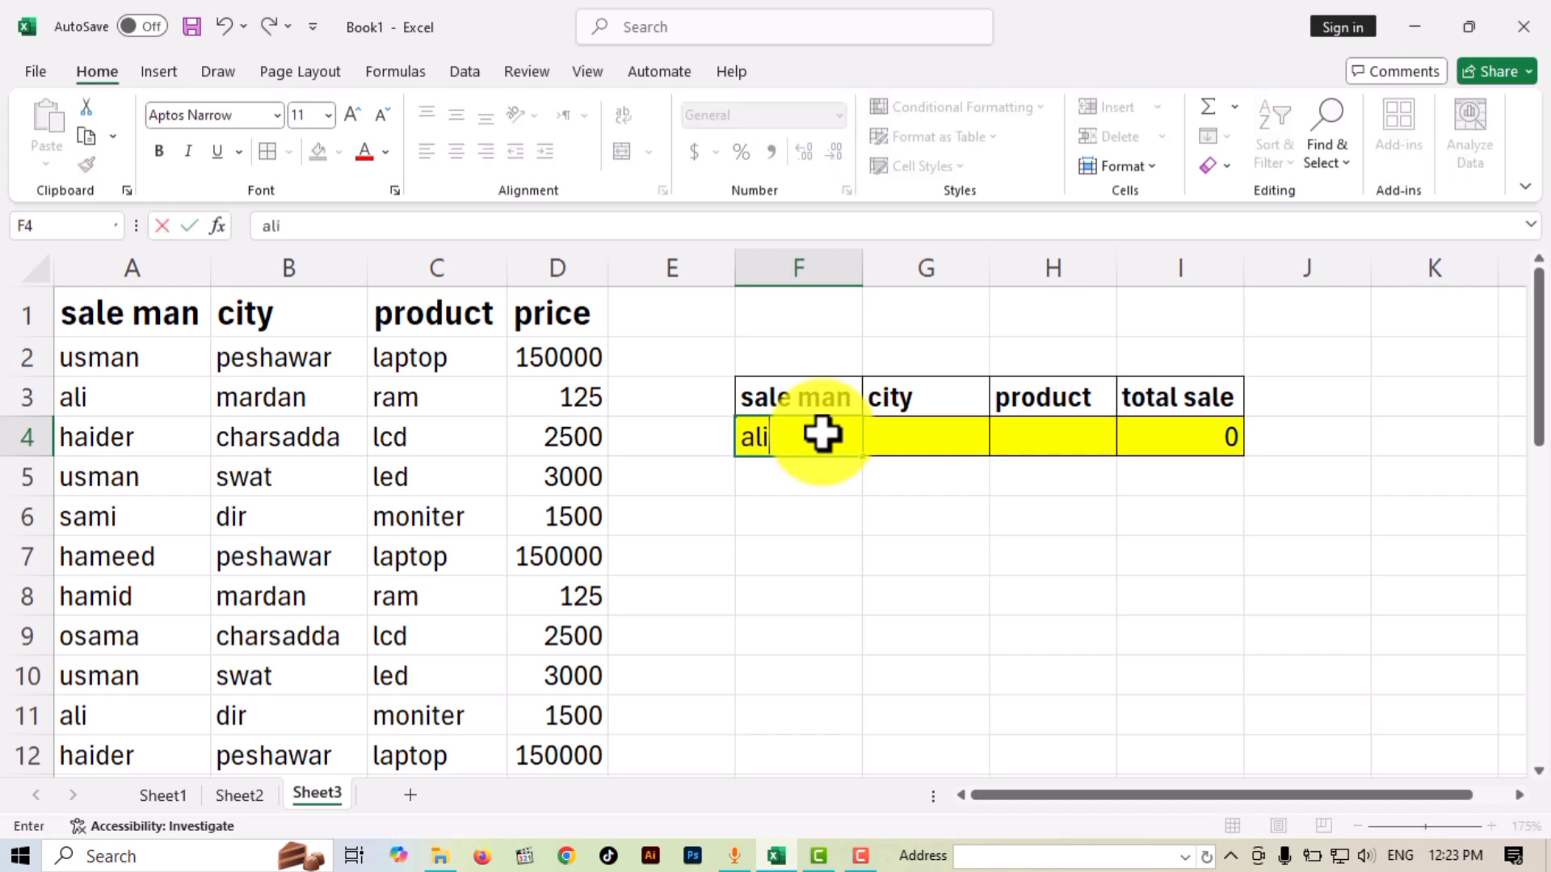
{"action": "left_click", "coordinate": [929, 447]}
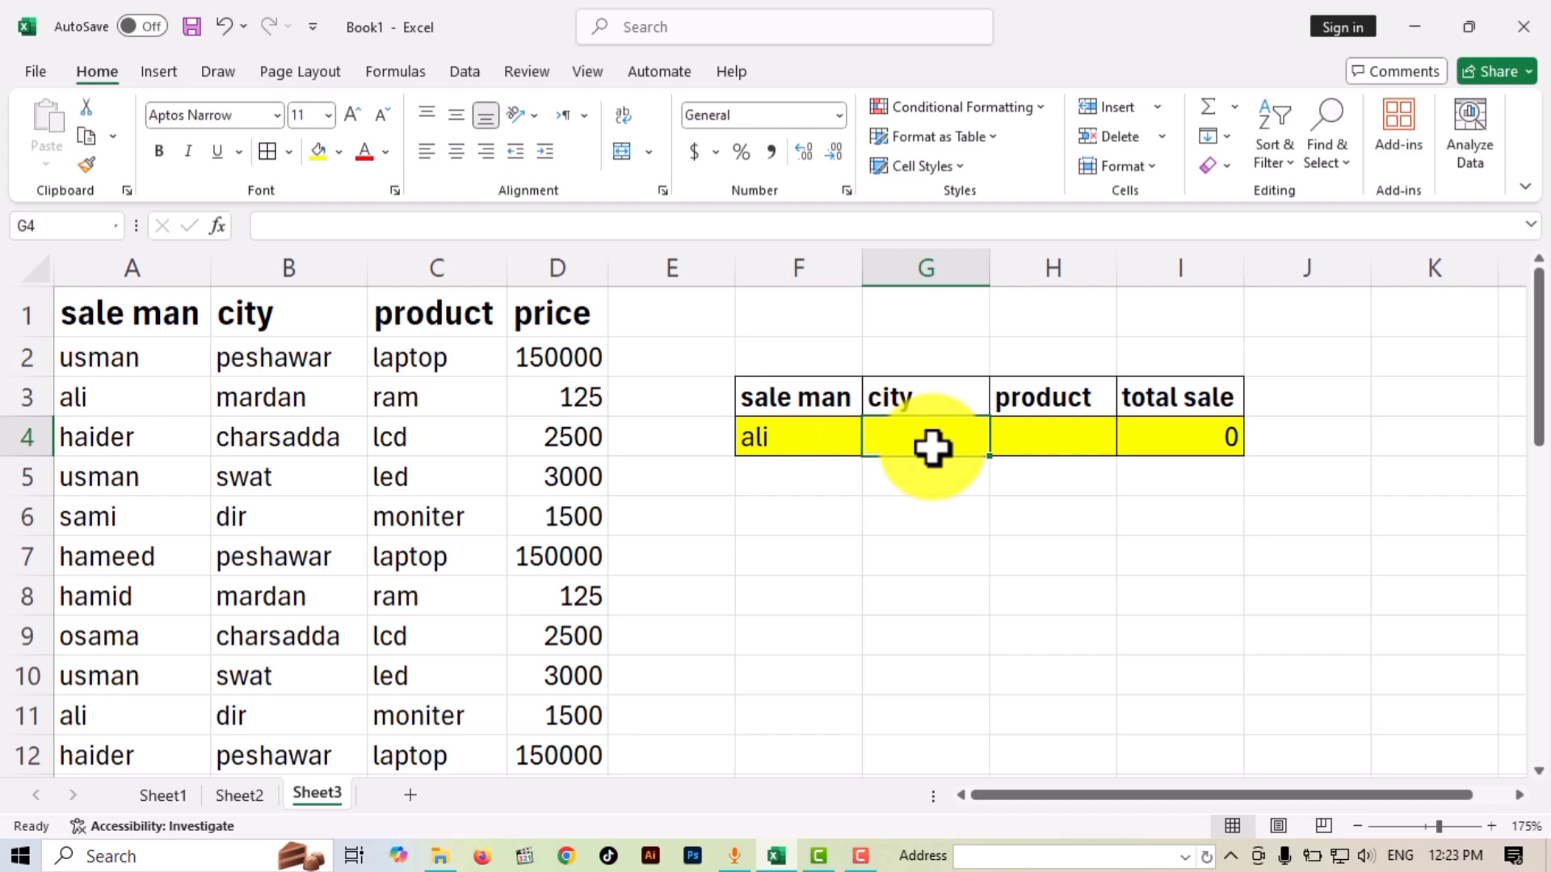
{"action": "type", "text": "dir"}
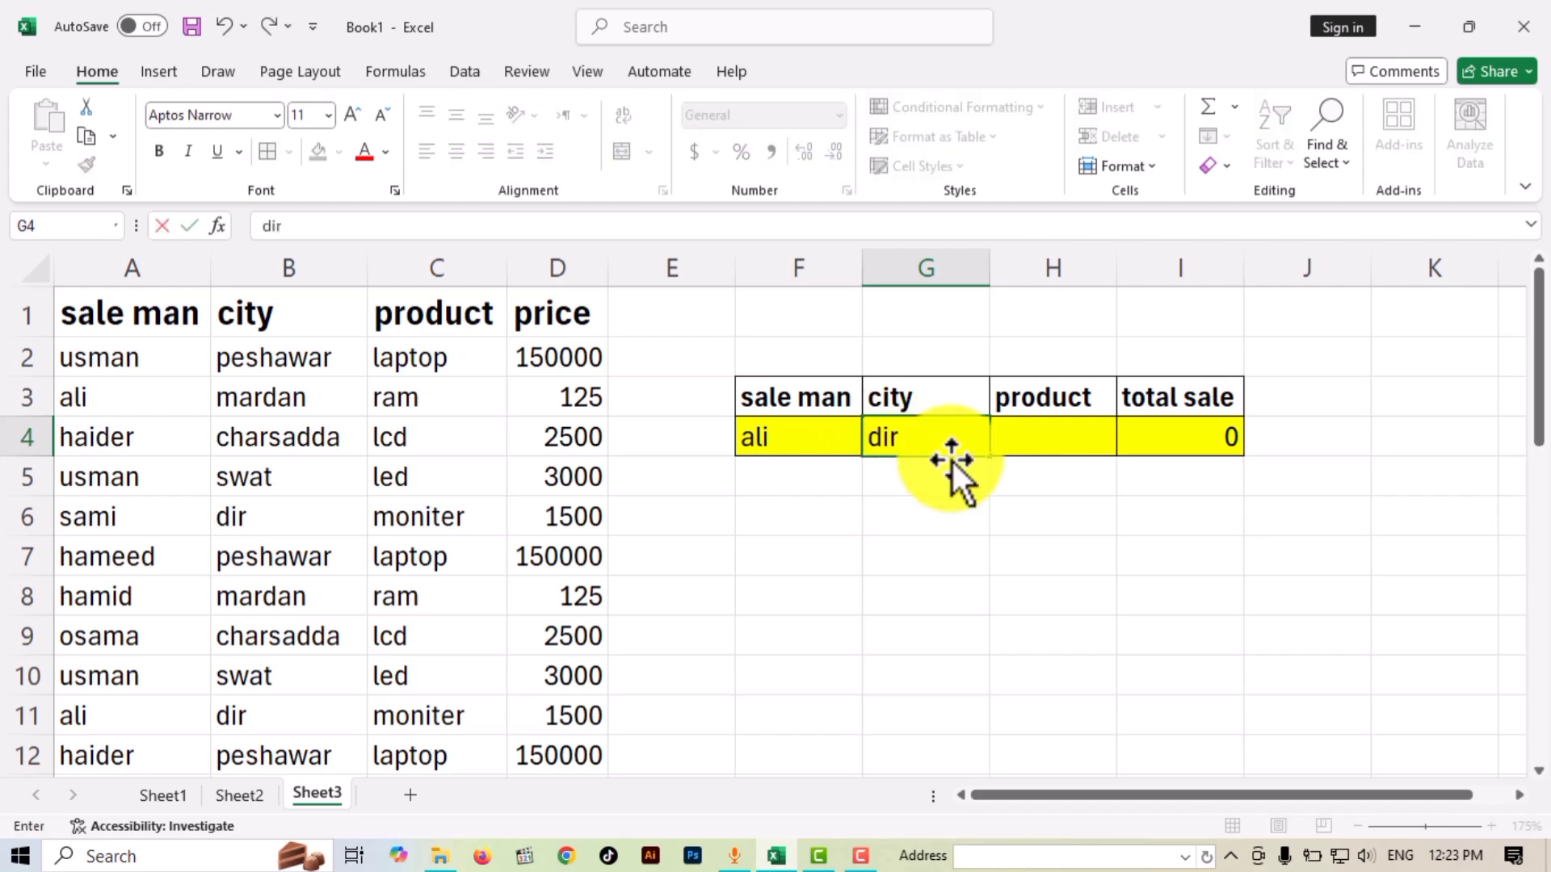
{"action": "left_click", "coordinate": [1065, 451]}
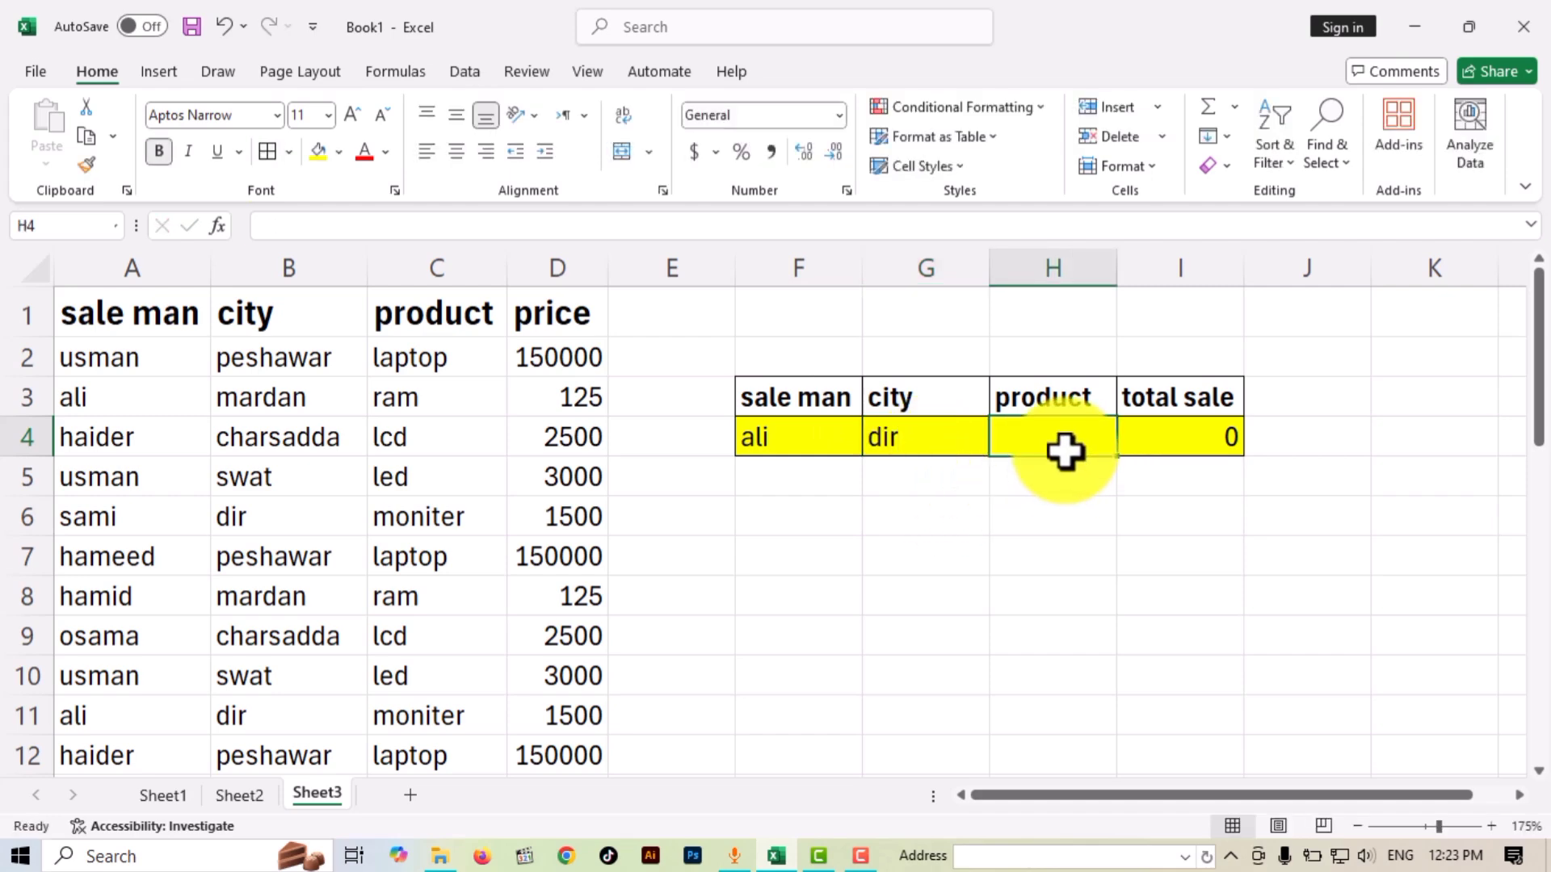
Set the summary's product in H4 to moniter and inspect the total sale formula in I4.
{"action": "type", "text": "mon"}
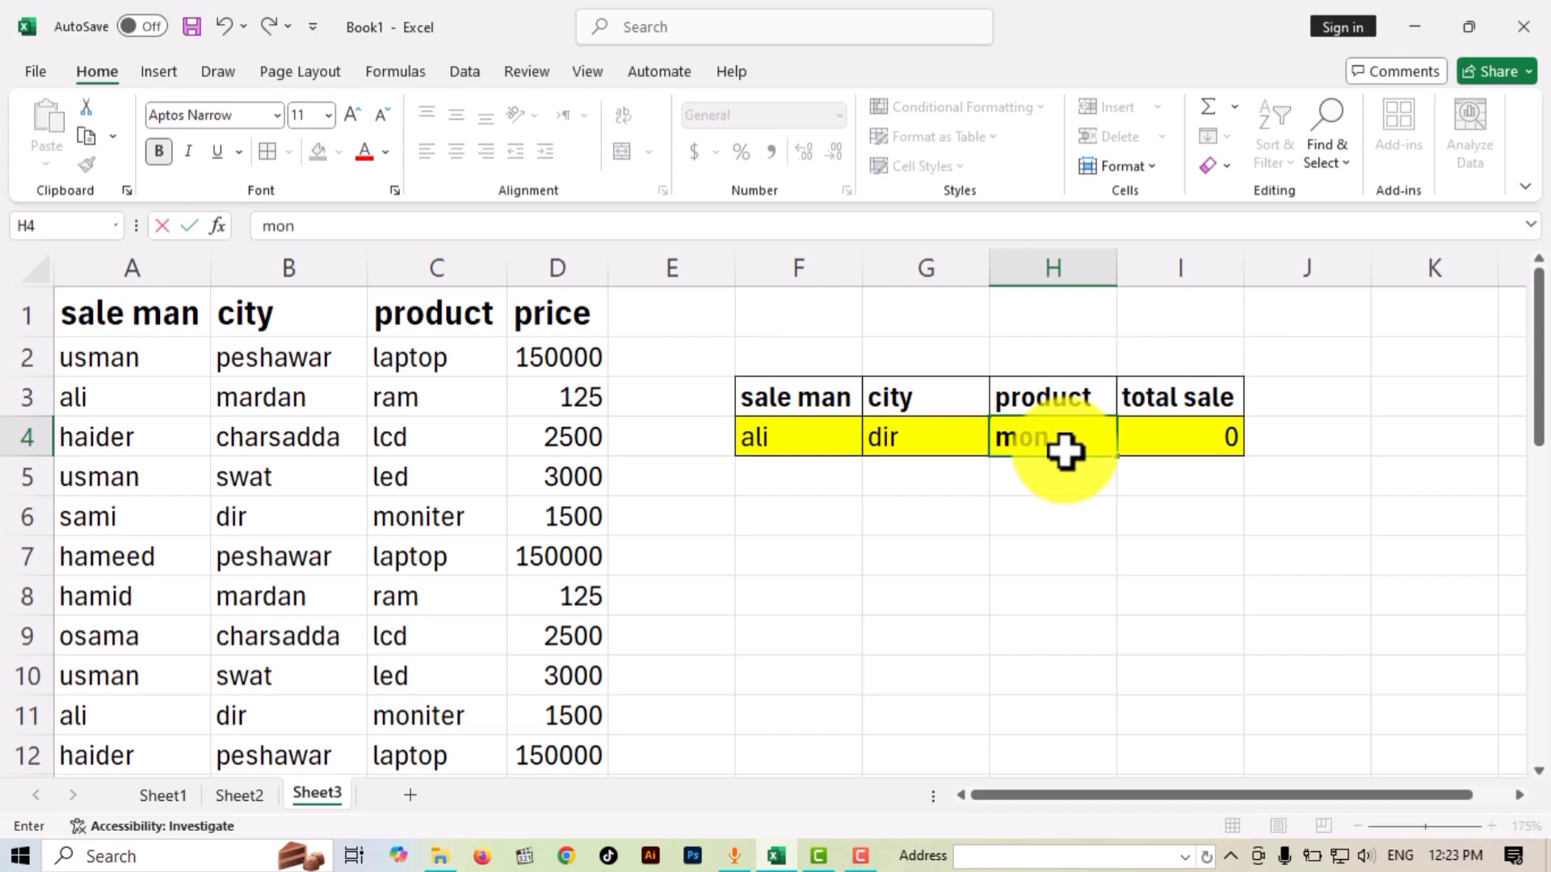
{"action": "type", "text": "iter"}
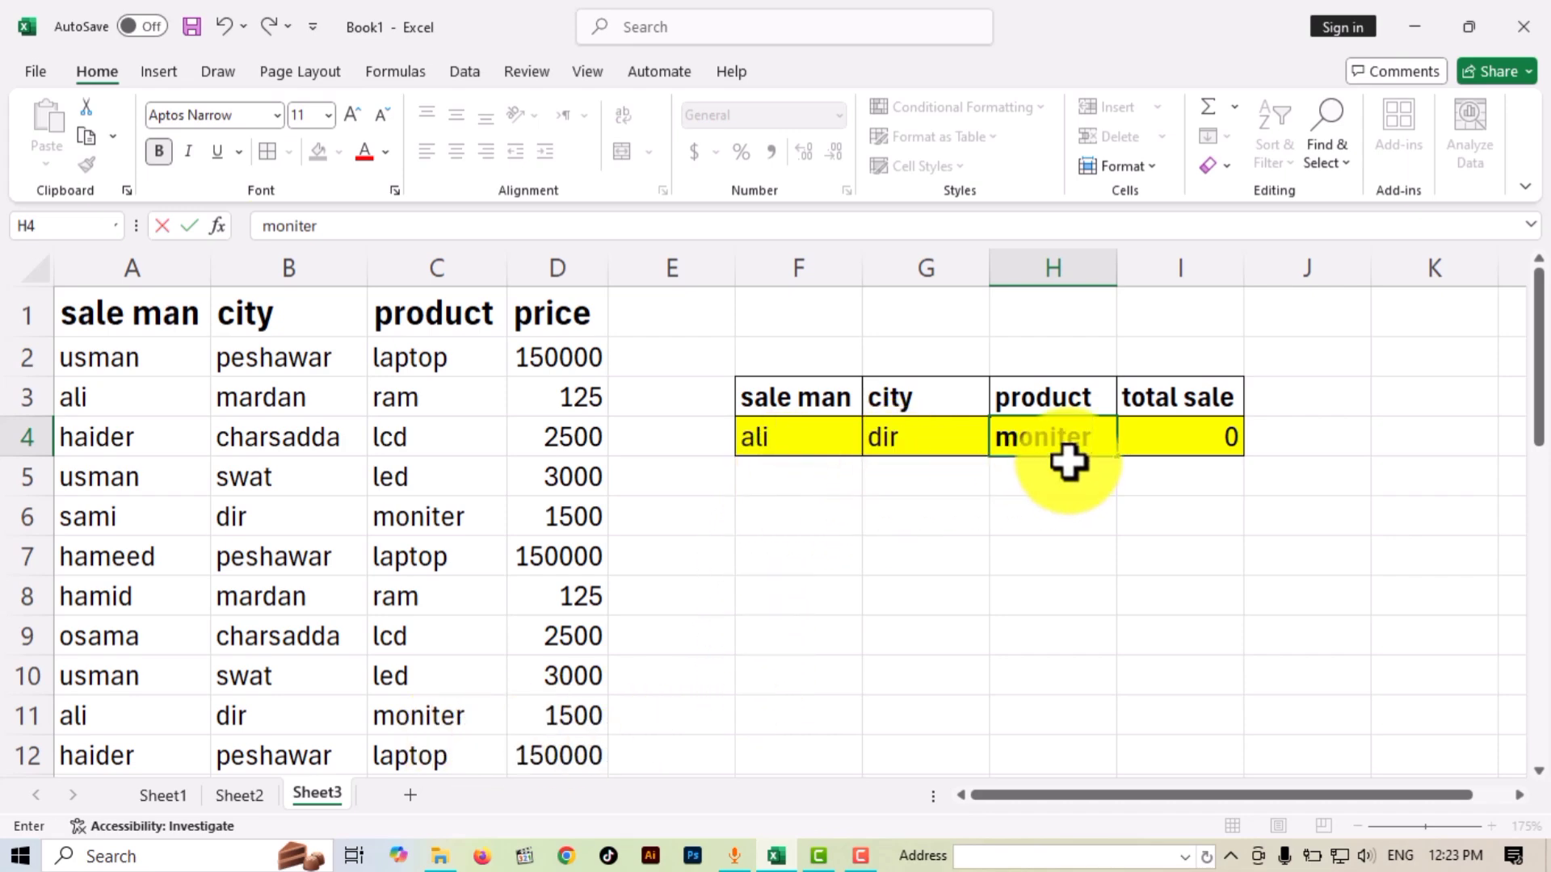
{"action": "key", "text": "Return"}
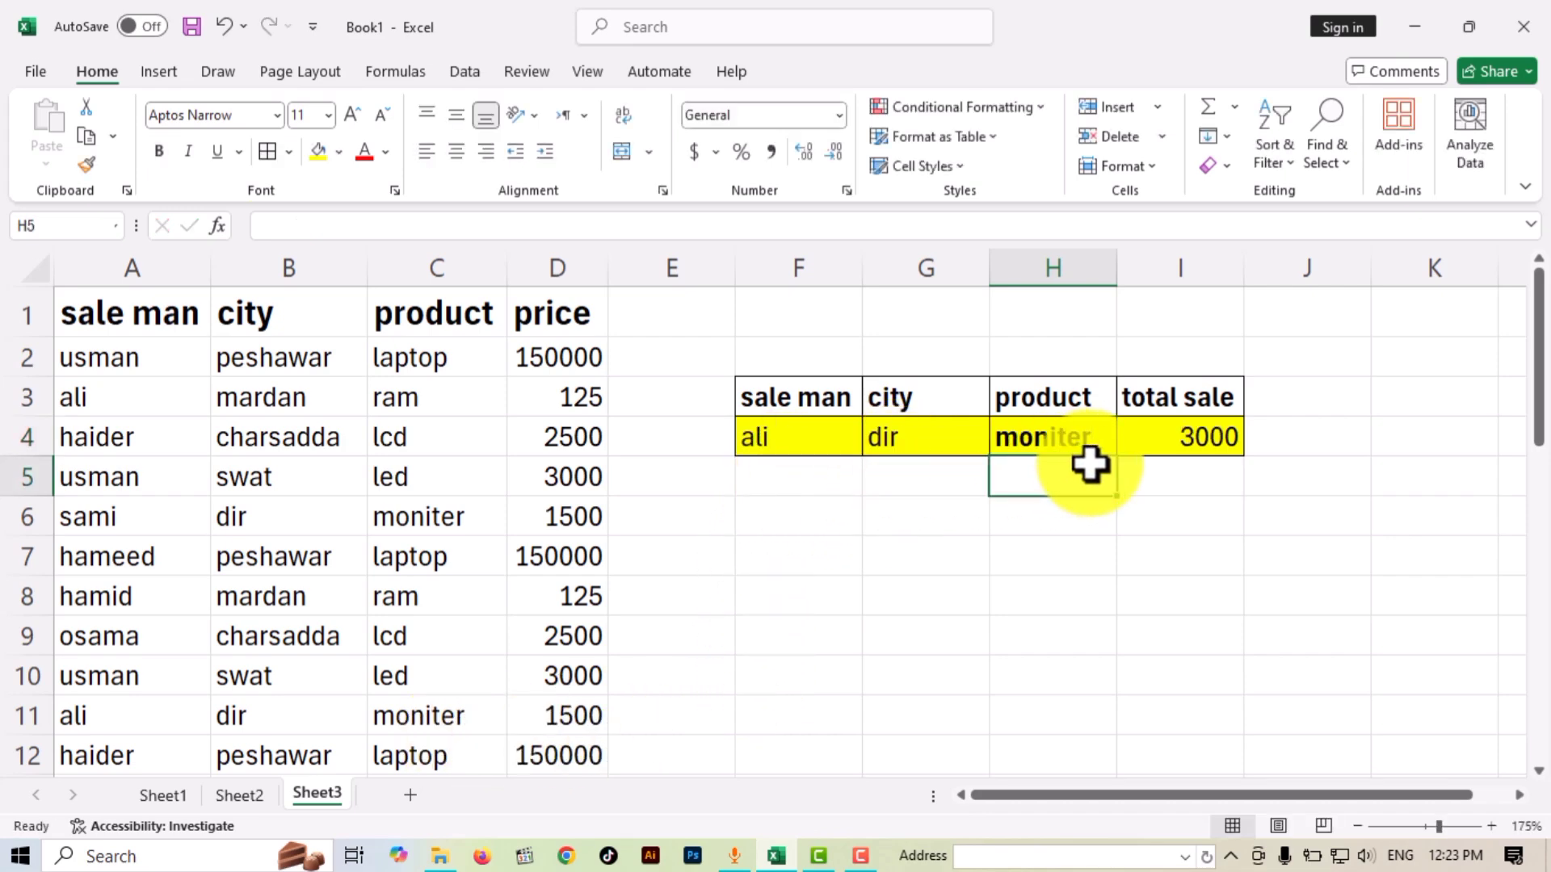
{"action": "left_click", "coordinate": [1175, 442]}
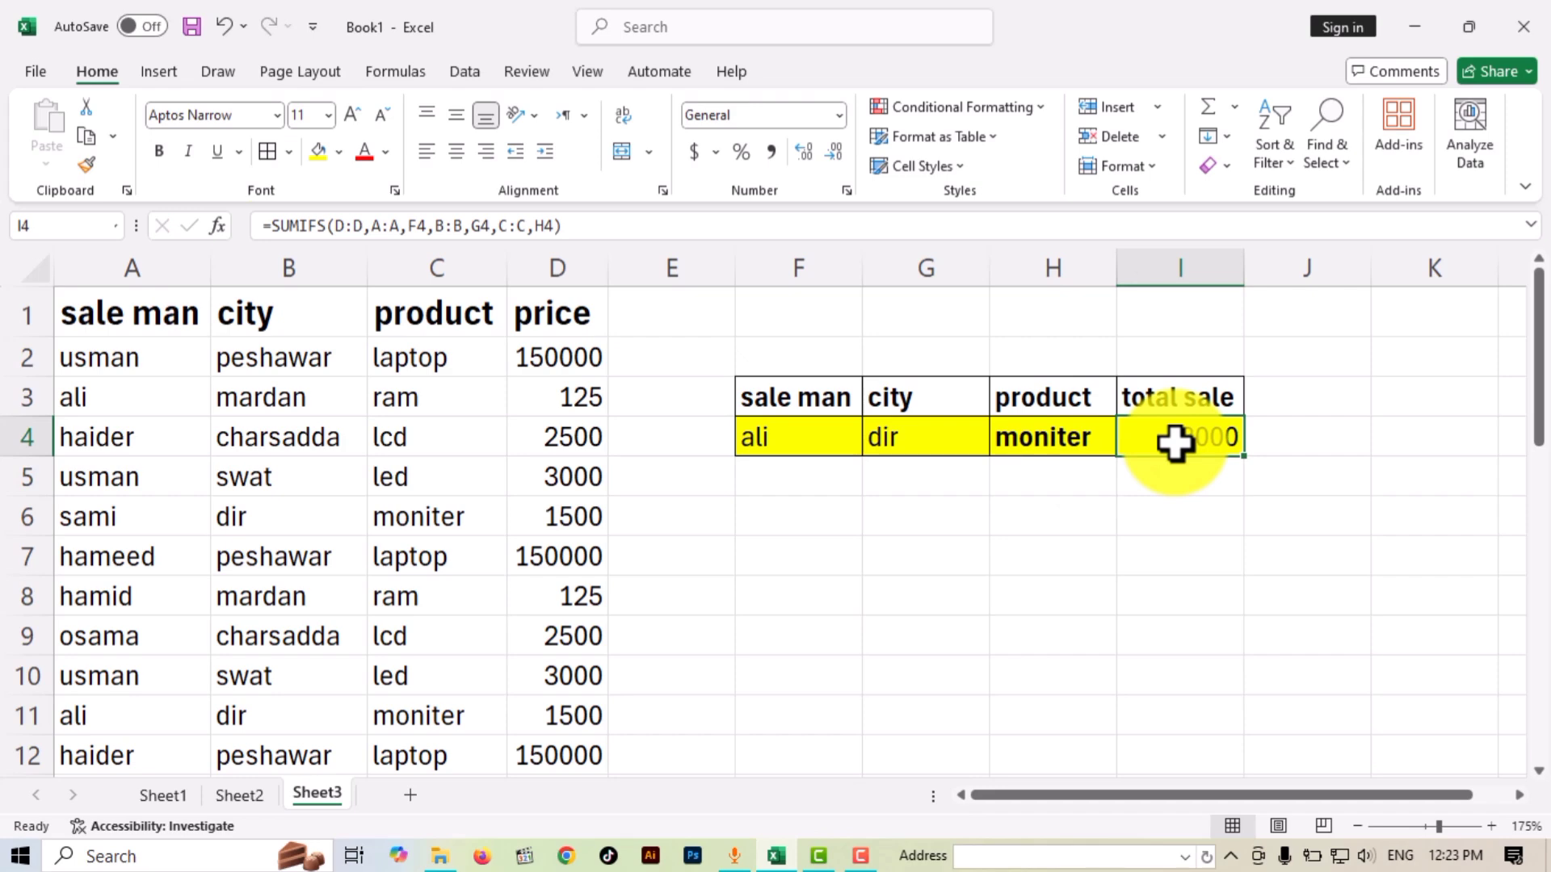
Set the summary's sale man in F4 to the name from A4 and its city in G4 to peshawar.
{"action": "left_click", "coordinate": [814, 444]}
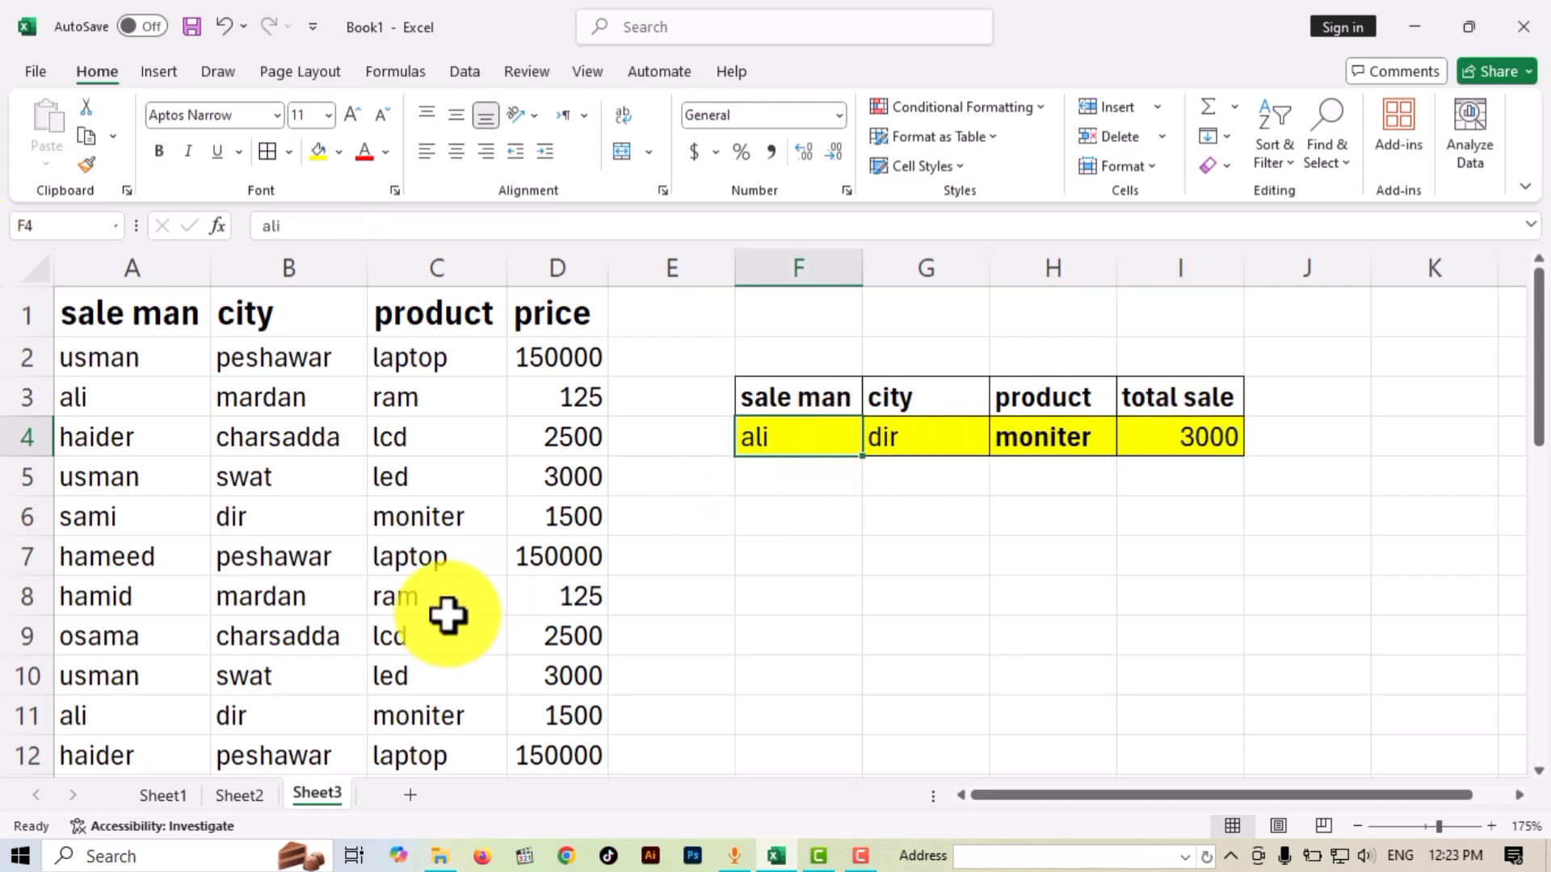
{"action": "type", "text": "h"}
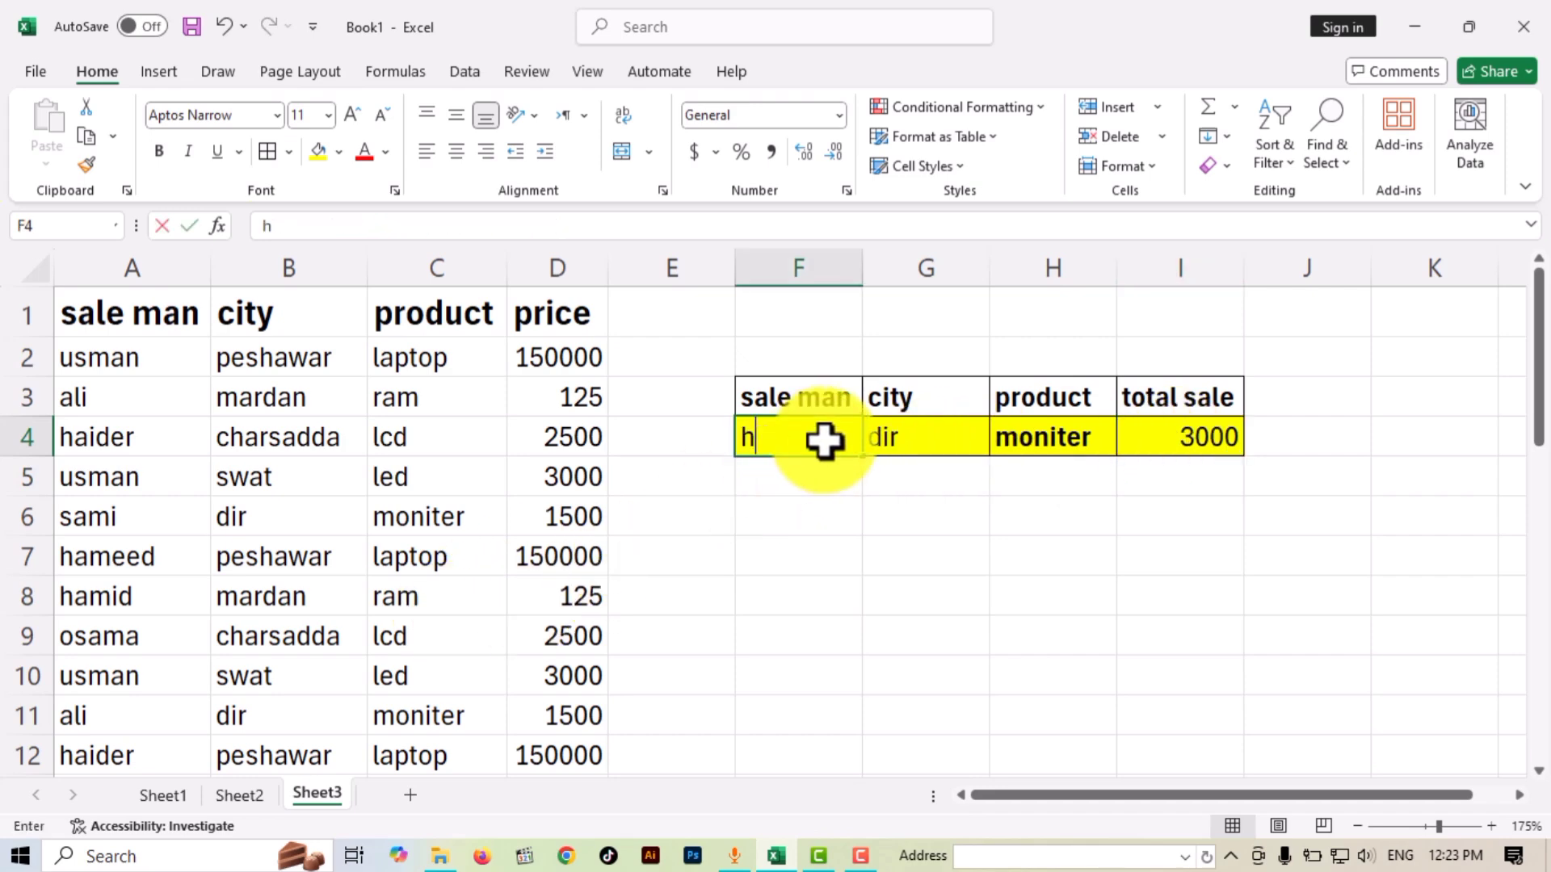
{"action": "type", "text": "aider"}
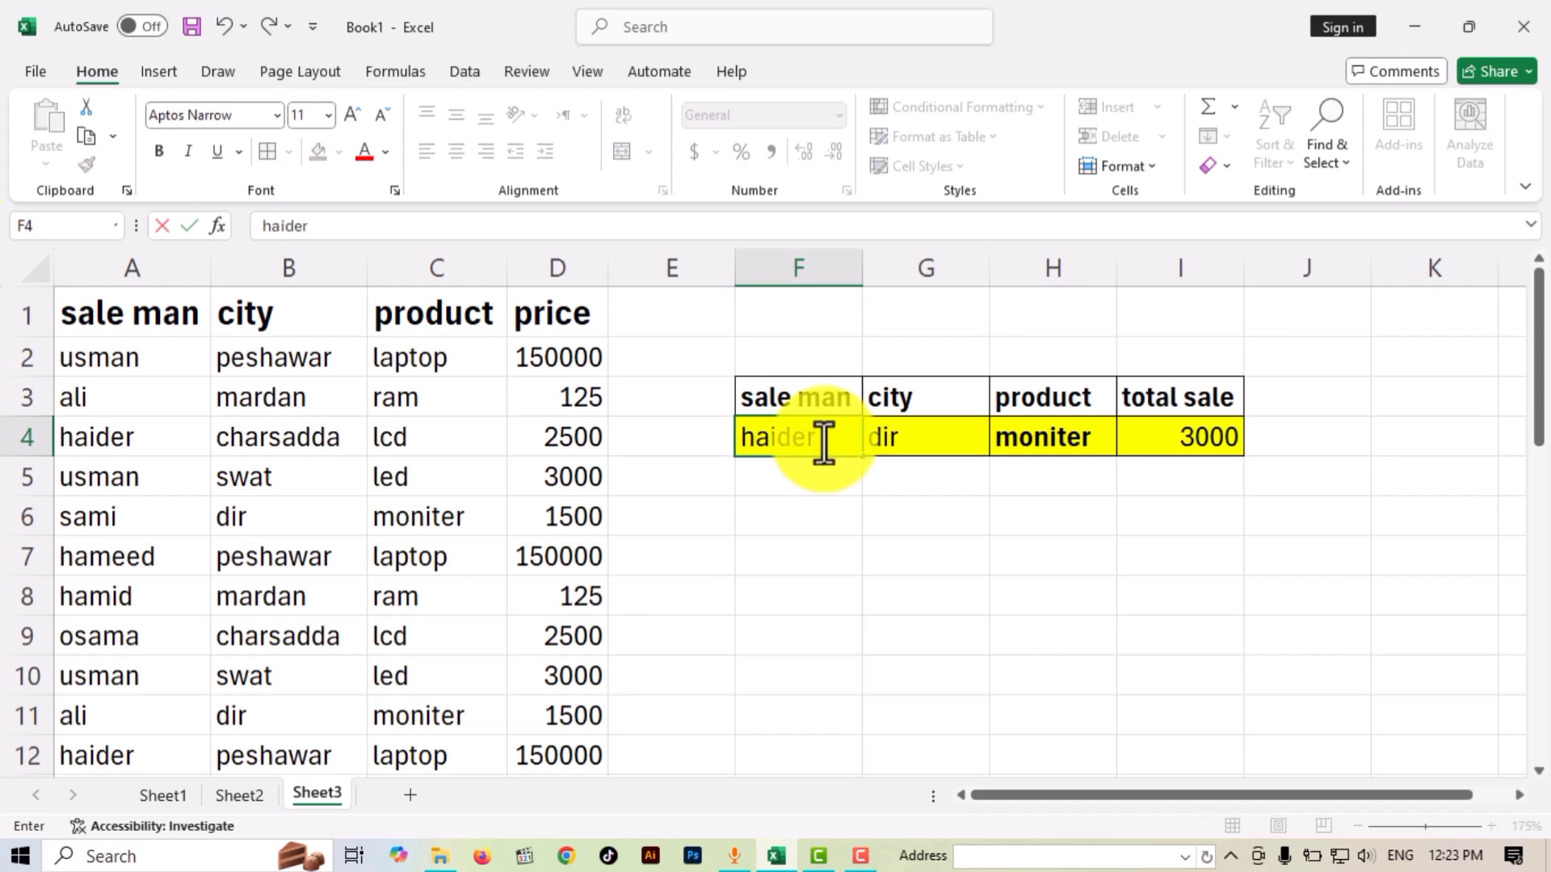
{"action": "left_click", "coordinate": [906, 442]}
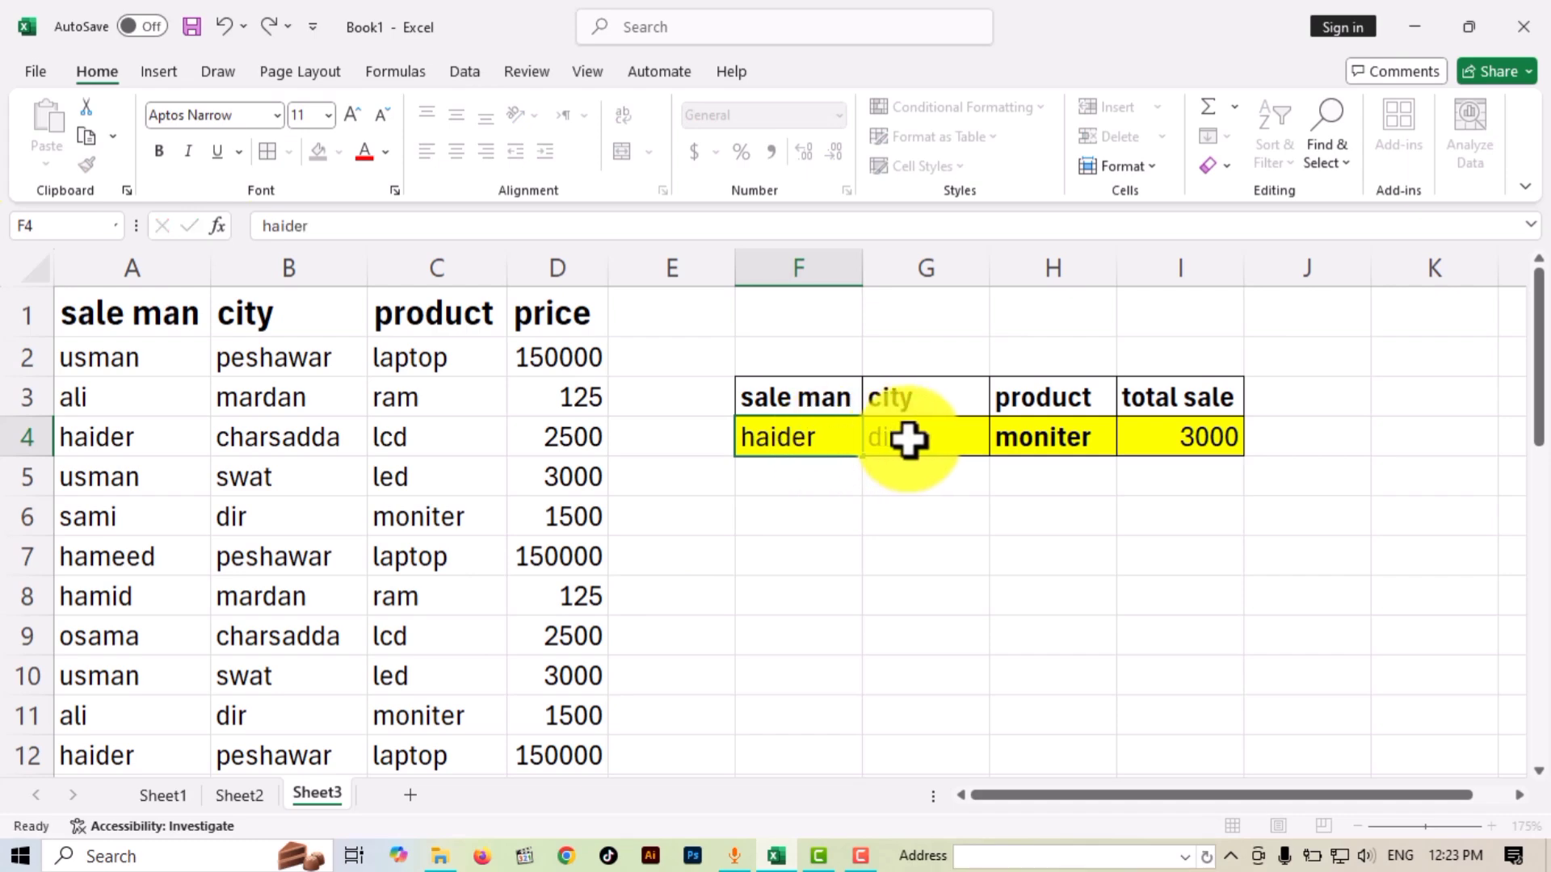
{"action": "type", "text": "pes"}
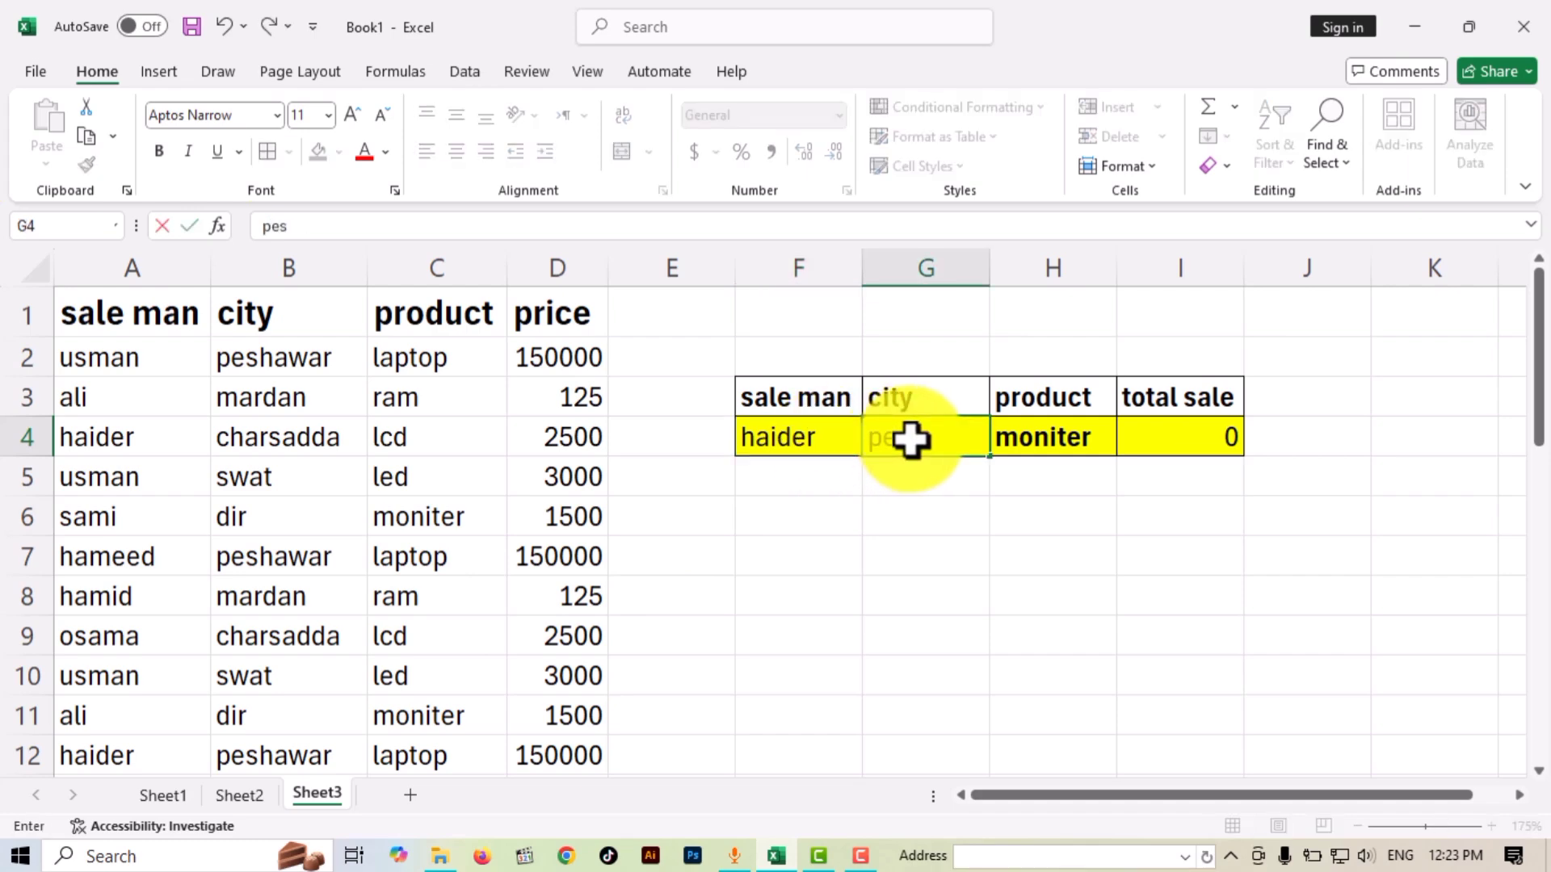
{"action": "type", "text": "hawar"}
{"action": "key", "text": "Return"}
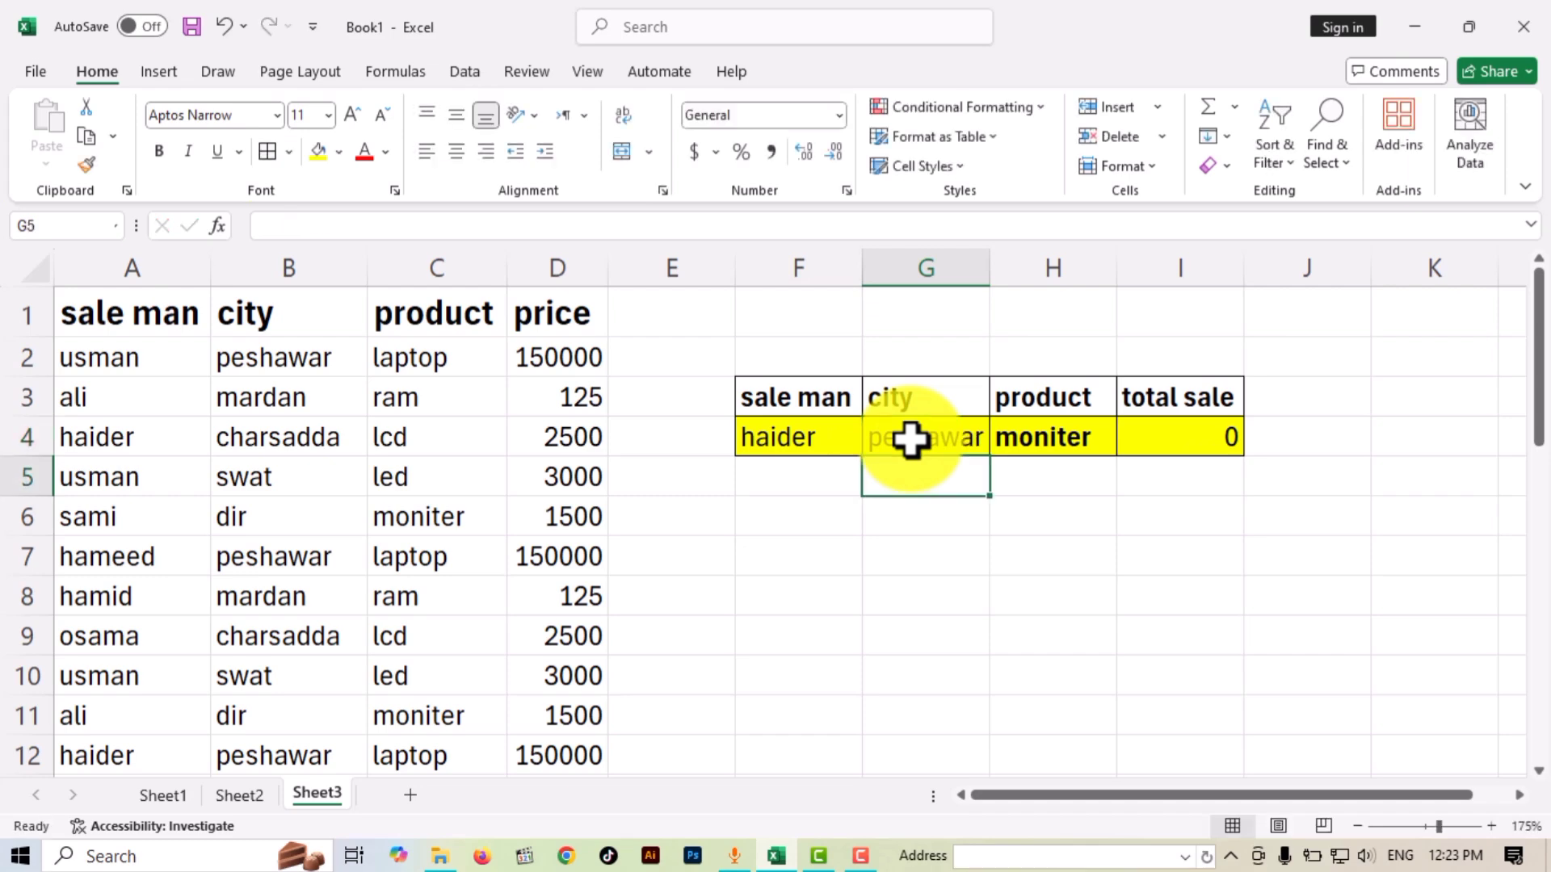
Set the summary's product in H4 to laptop.
{"action": "left_click", "coordinate": [1017, 441]}
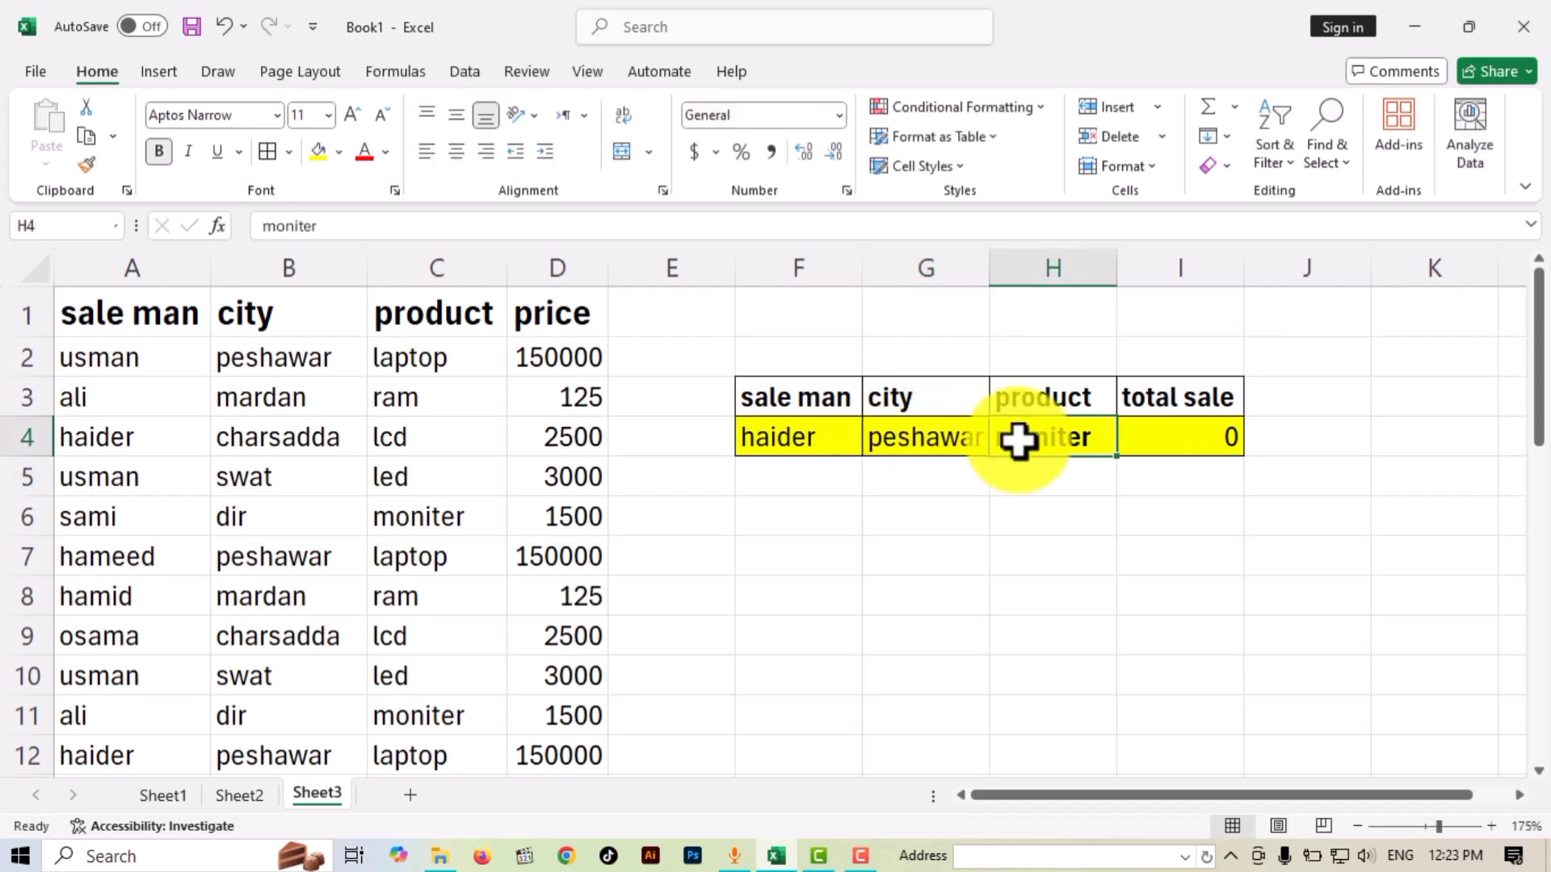
{"action": "type", "text": "lap"}
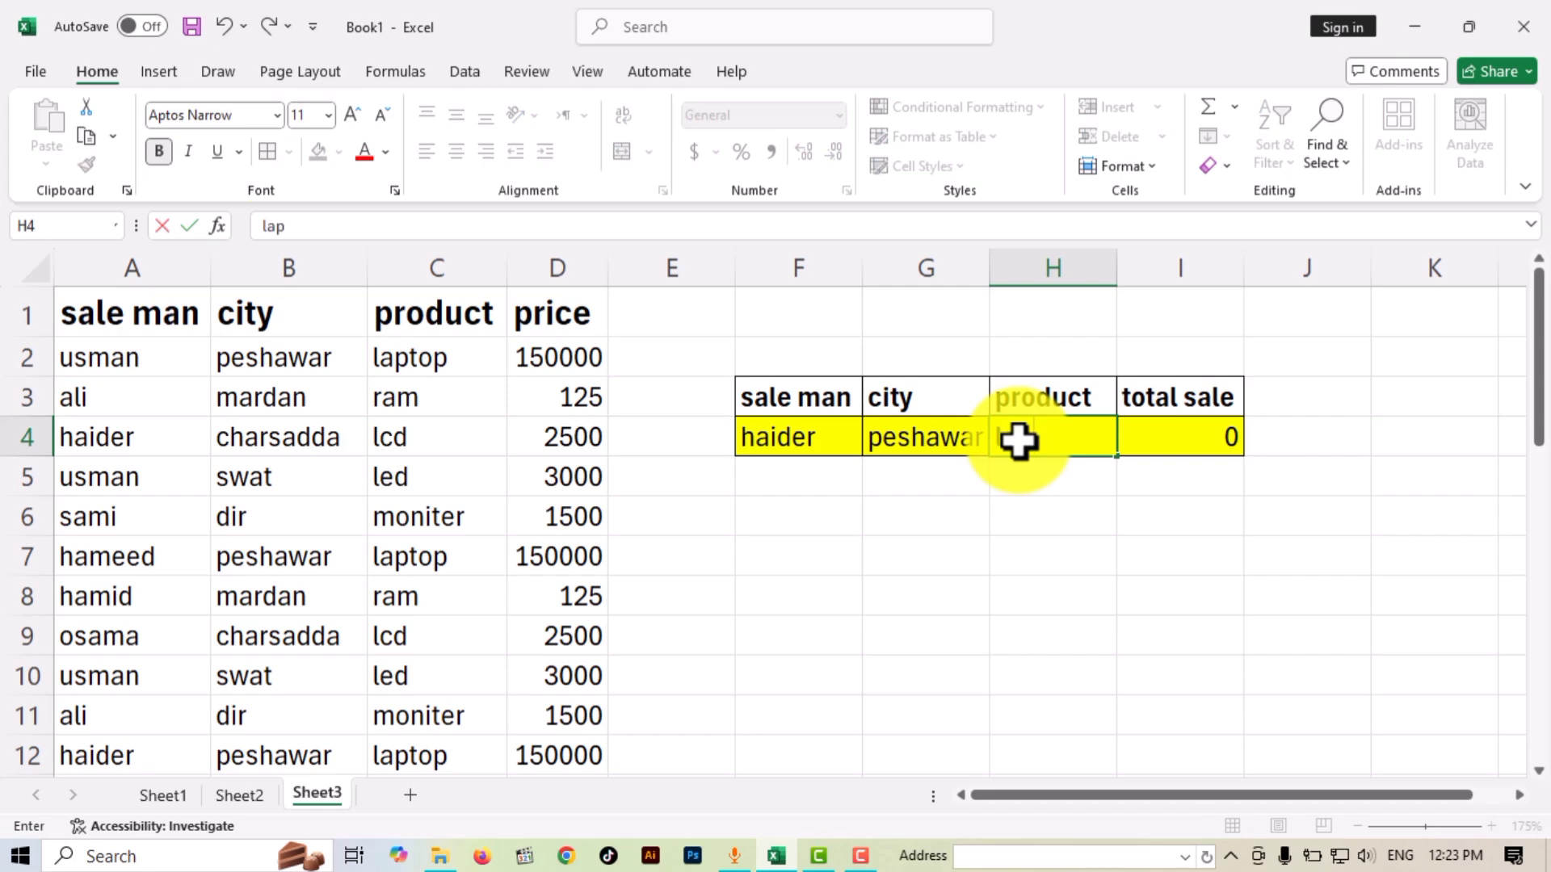
{"action": "type", "text": "top"}
{"action": "key", "text": "Return"}
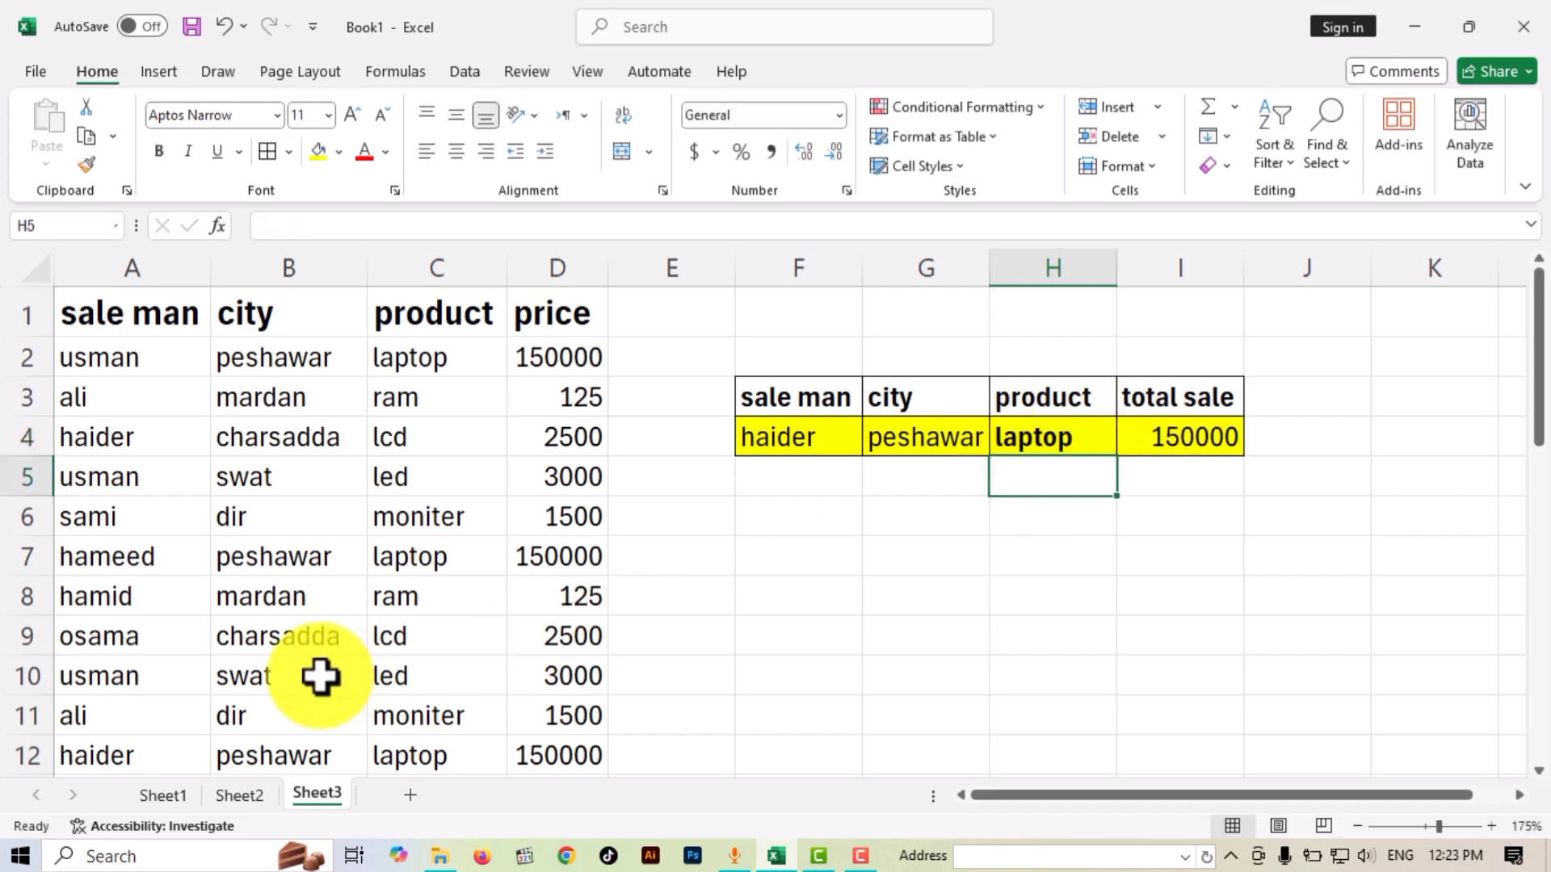
Set the summary's sale man in F4 to the name from A6 and its city in G4 to charsadda.
{"action": "scroll", "coordinate": [313, 681], "scroll_direction": "down", "scroll_amount": 2}
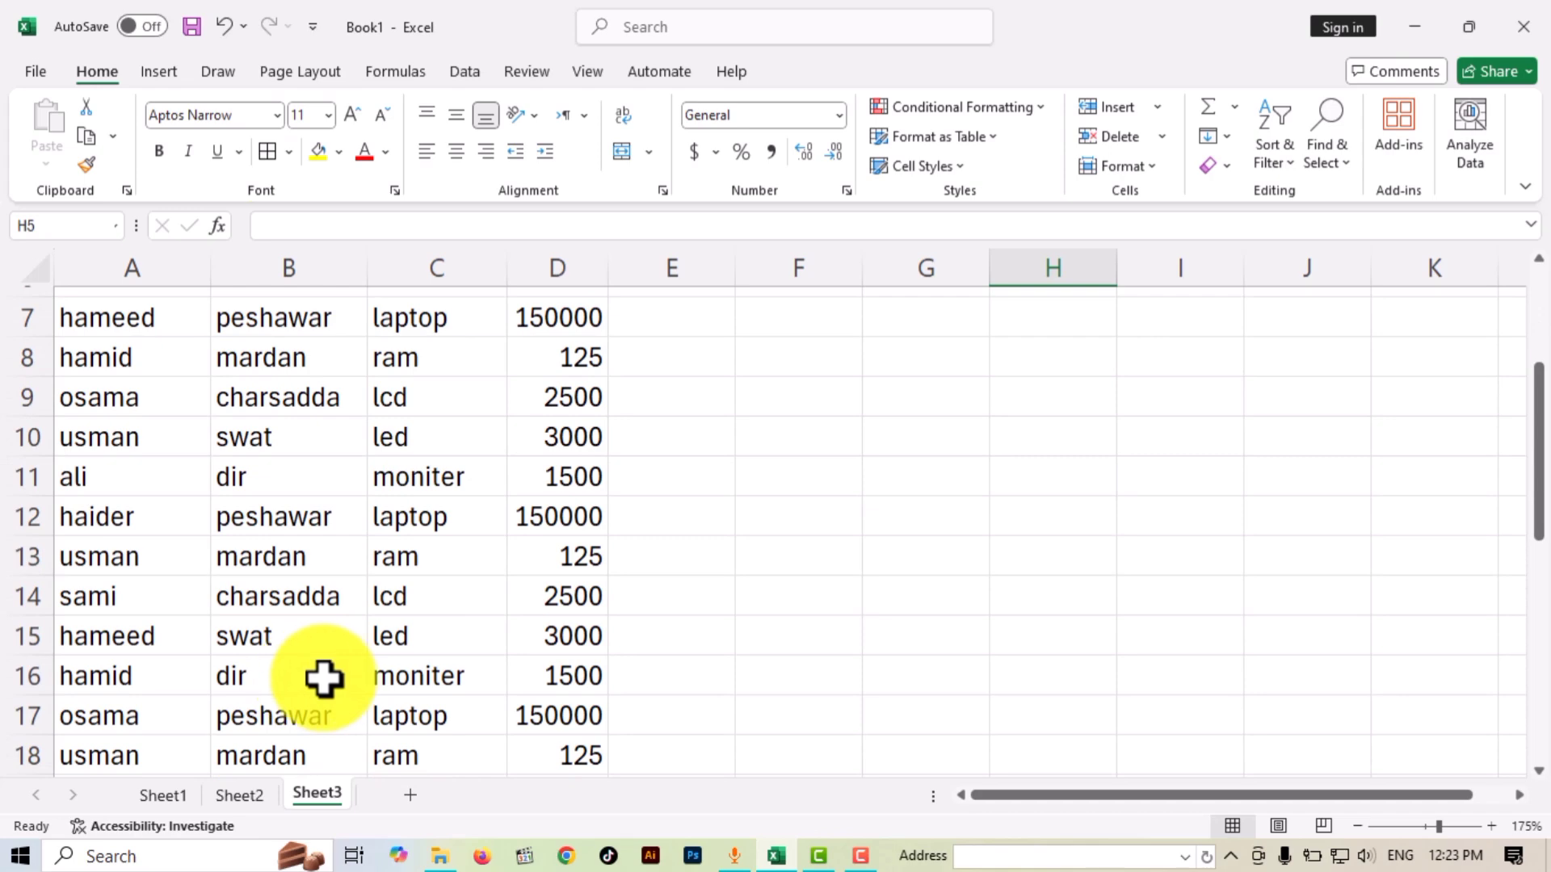
{"action": "scroll", "coordinate": [323, 678], "scroll_direction": "up", "scroll_amount": 2}
{"action": "left_click", "coordinate": [826, 446]}
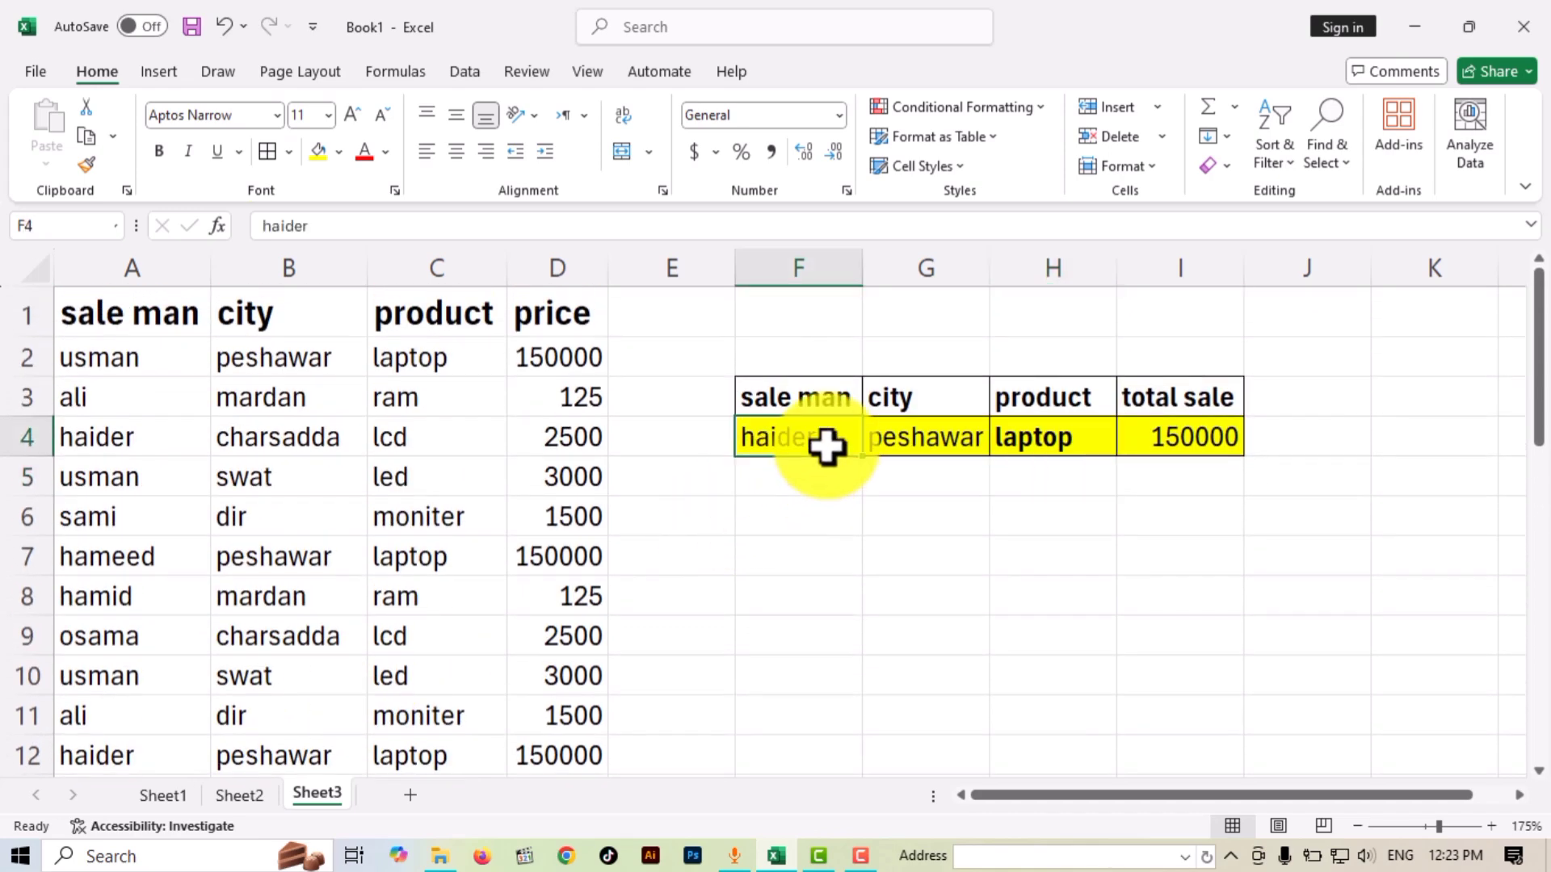
{"action": "type", "text": "sami"}
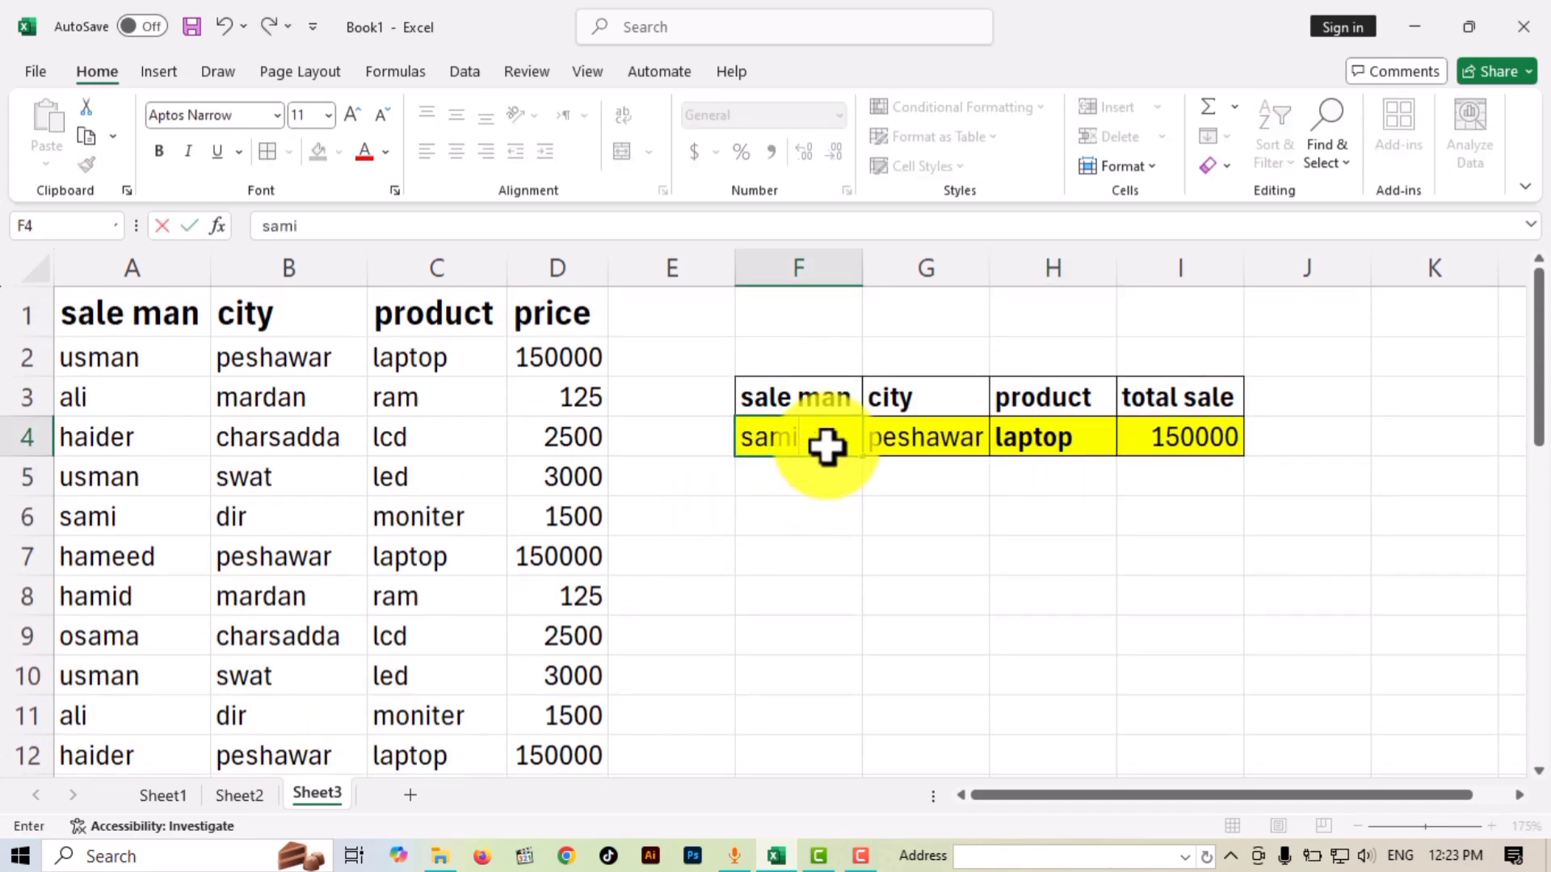
{"action": "left_click", "coordinate": [884, 446]}
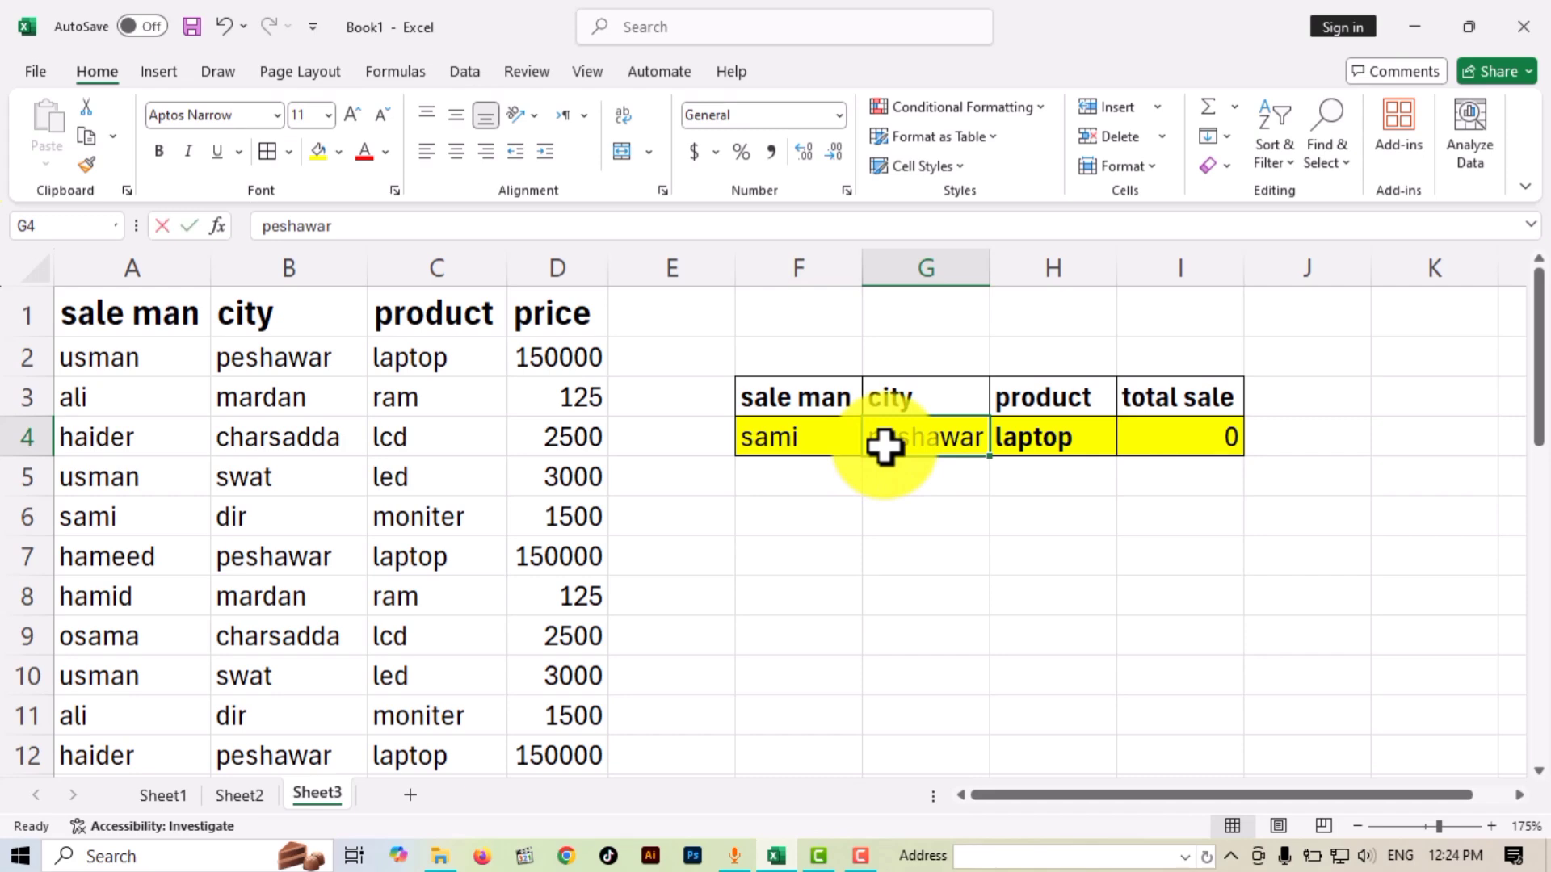
{"action": "type", "text": "charsadda"}
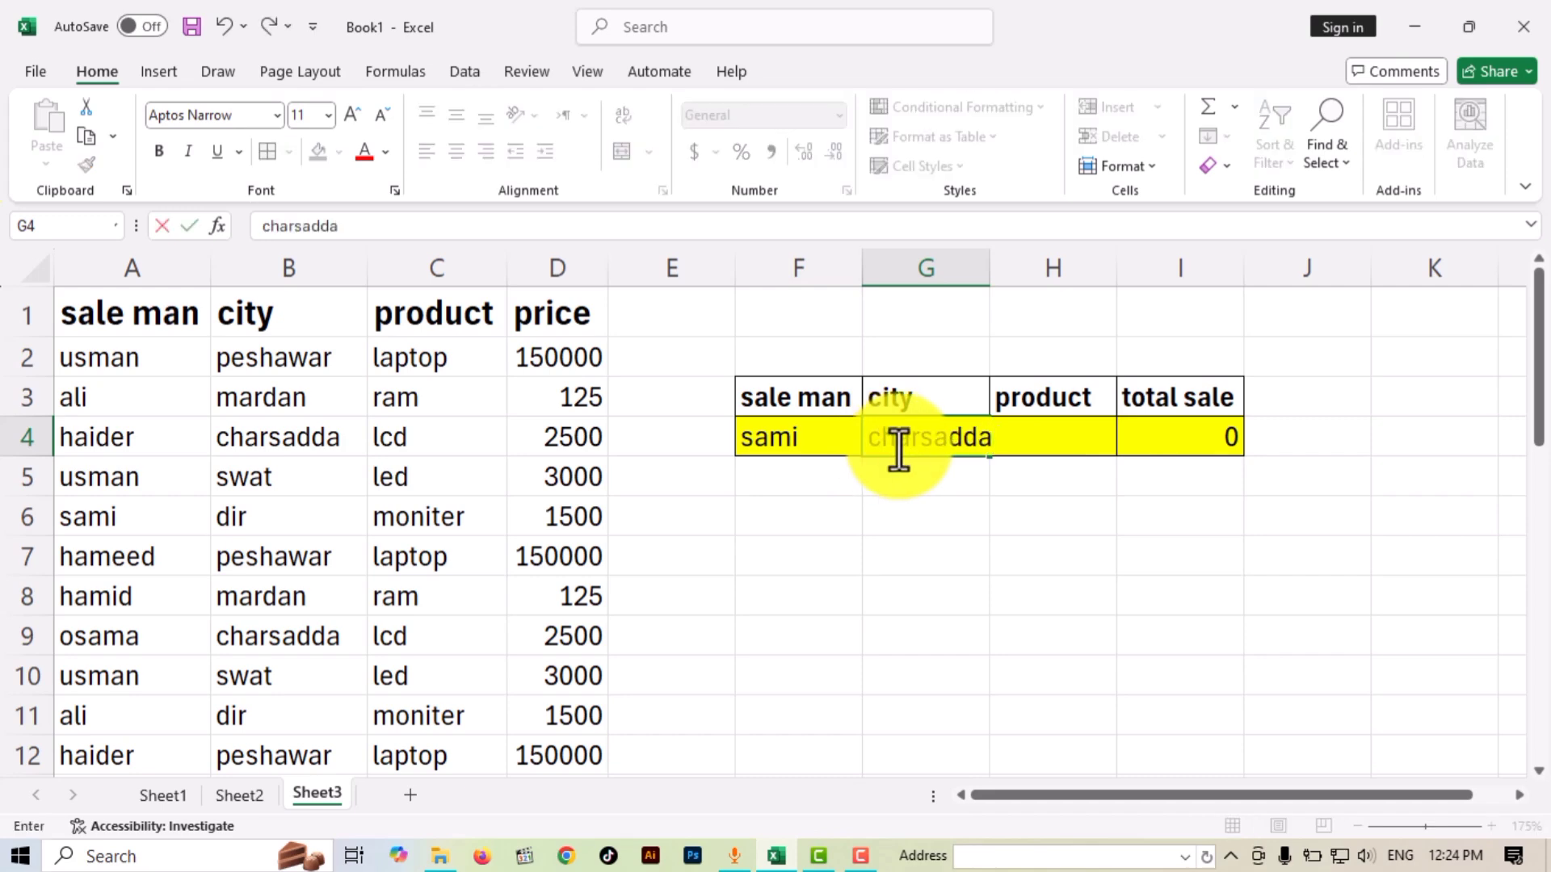
Set the summary's product in H4 to lcd and autofit the width of column G to its contents.
{"action": "left_click", "coordinate": [1078, 443]}
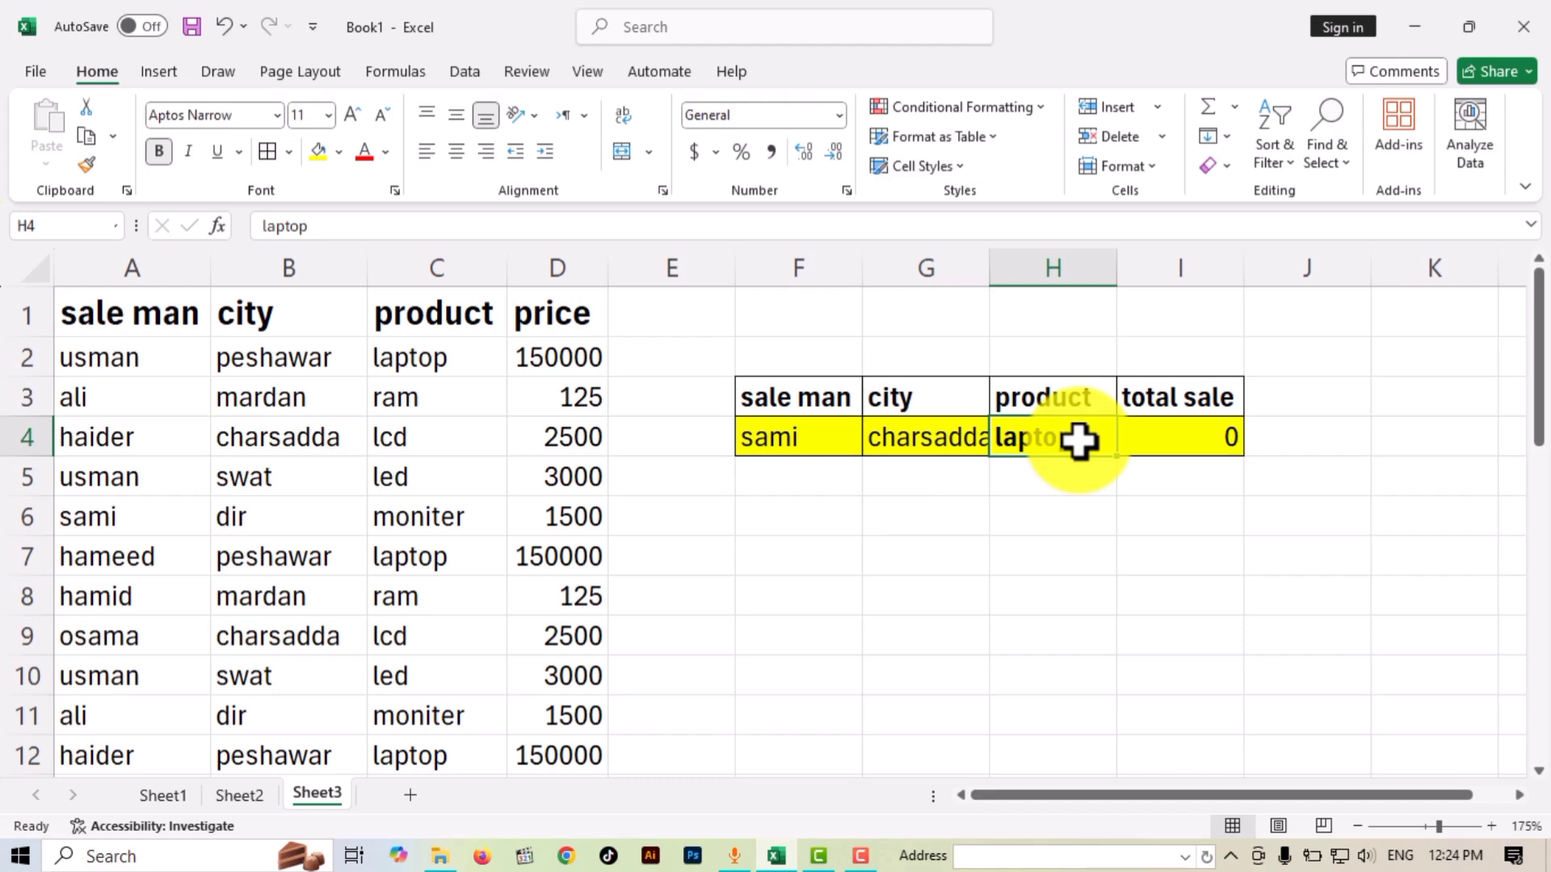
{"action": "type", "text": "lcd"}
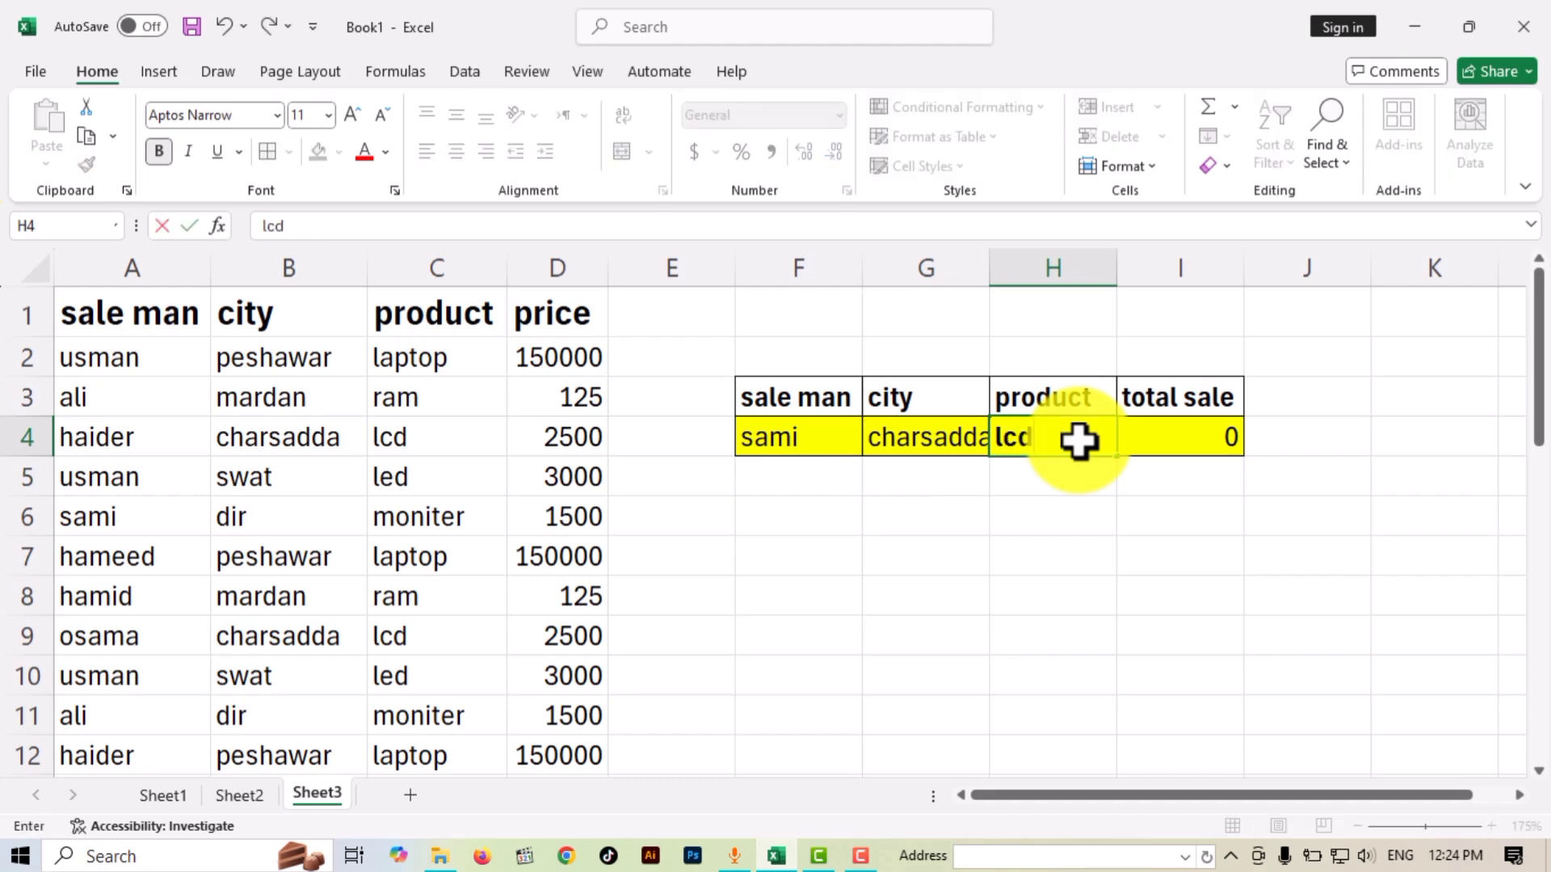
{"action": "key", "text": "Return"}
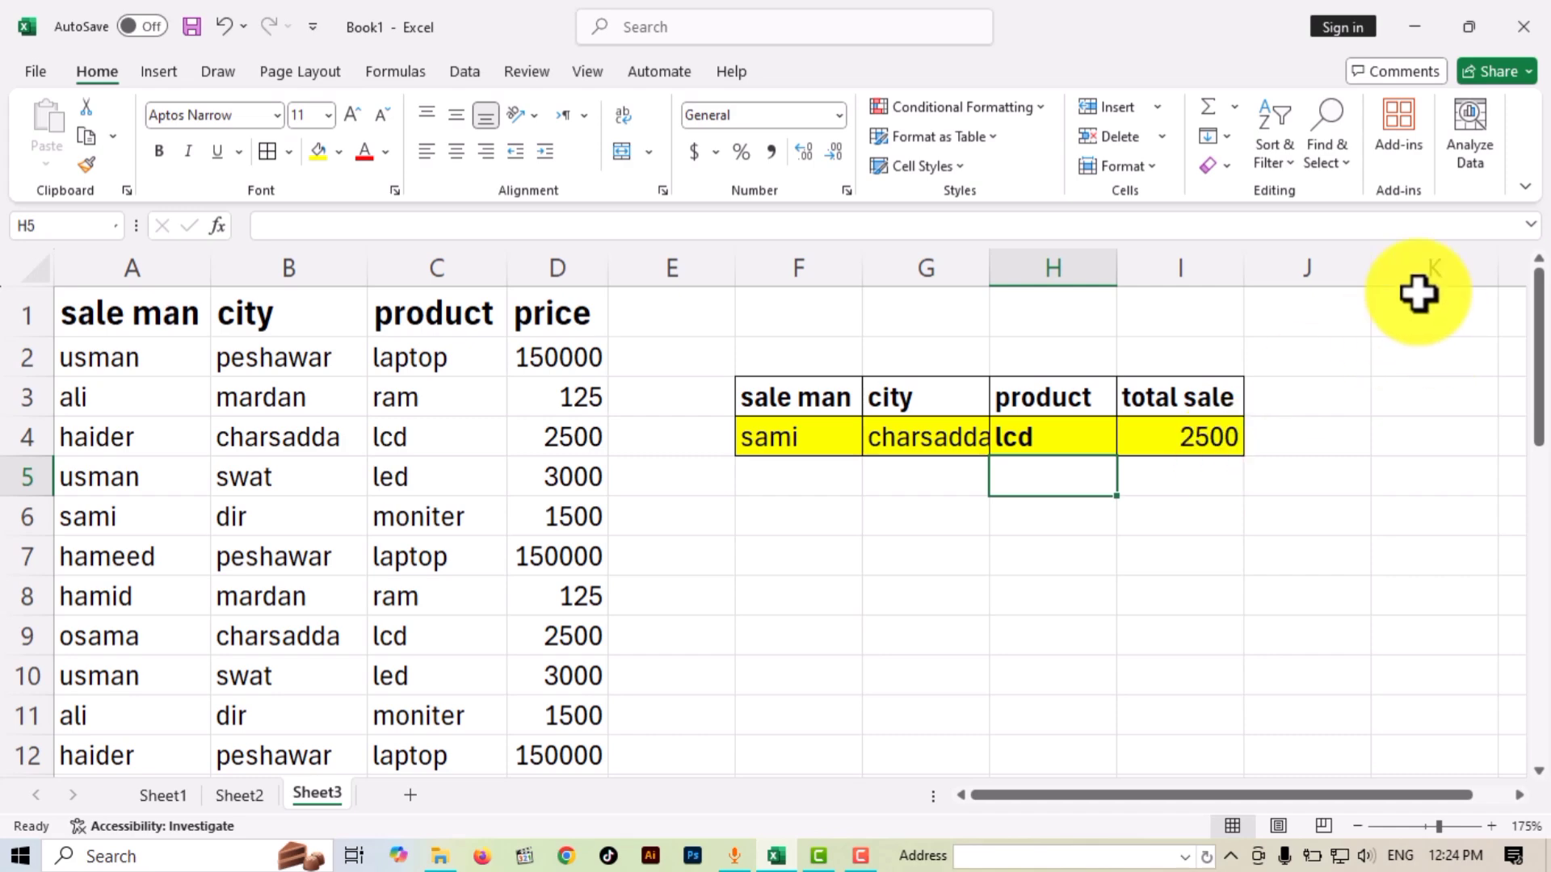
{"action": "double_click", "coordinate": [991, 271]}
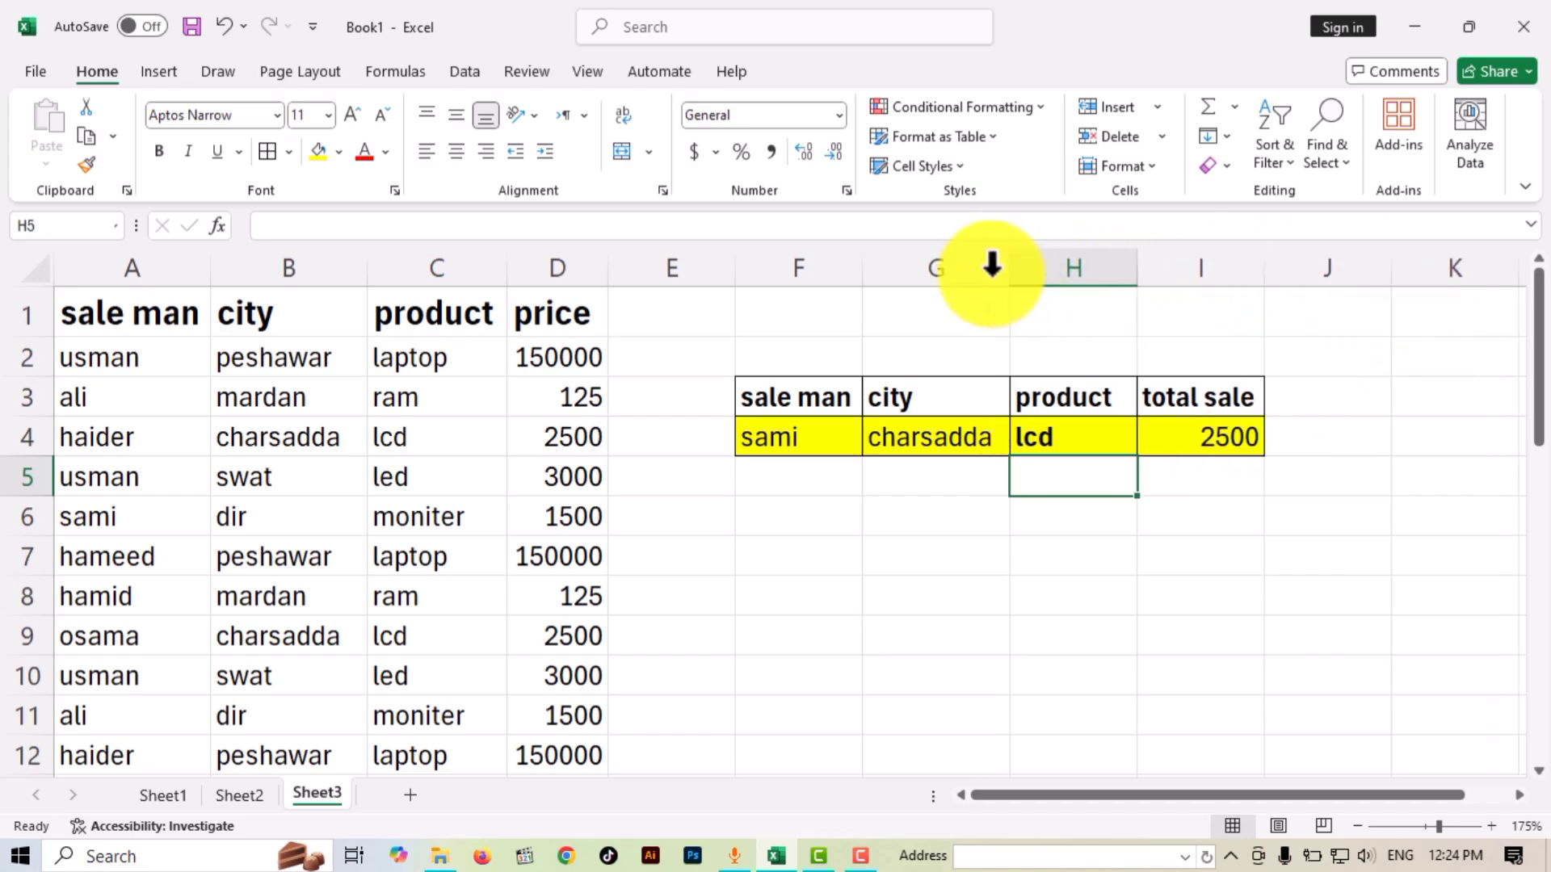
{"action": "left_click_drag", "start_coordinate": [804, 397], "coordinate": [1180, 436]}
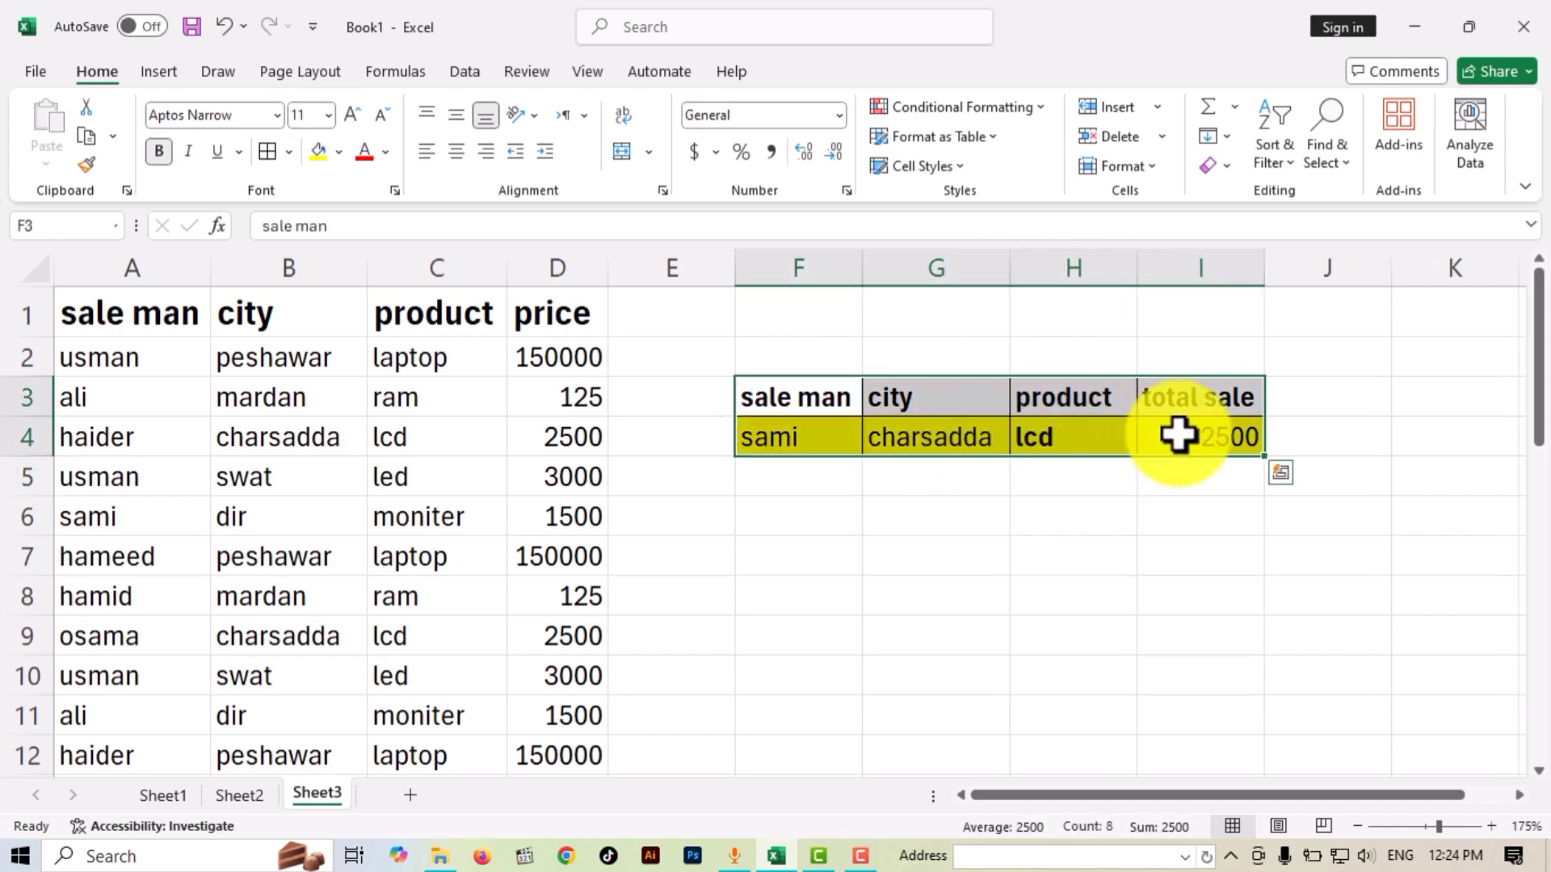
{"action": "left_click", "coordinate": [1107, 523]}
{"action": "left_click_drag", "start_coordinate": [804, 410], "coordinate": [1221, 429]}
{"action": "left_click", "coordinate": [1175, 590]}
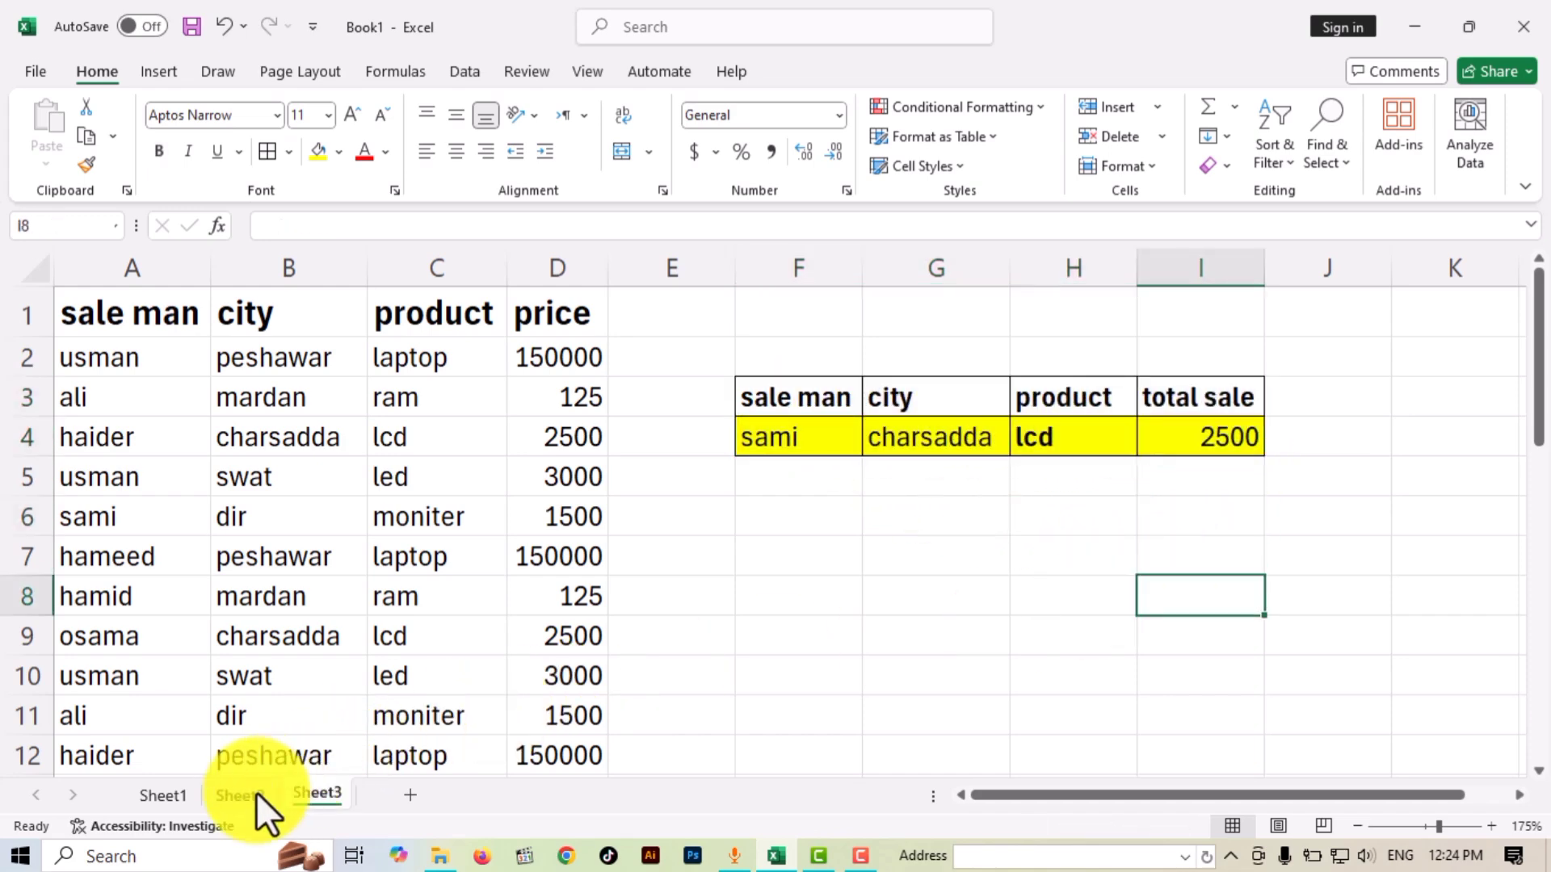
On Sheet1, make the function names in A7:A9 bold at font size 18 and autofit column A to them.
{"action": "left_click", "coordinate": [167, 797]}
{"action": "left_click_drag", "start_coordinate": [138, 322], "coordinate": [156, 391]}
{"action": "left_click", "coordinate": [155, 153]}
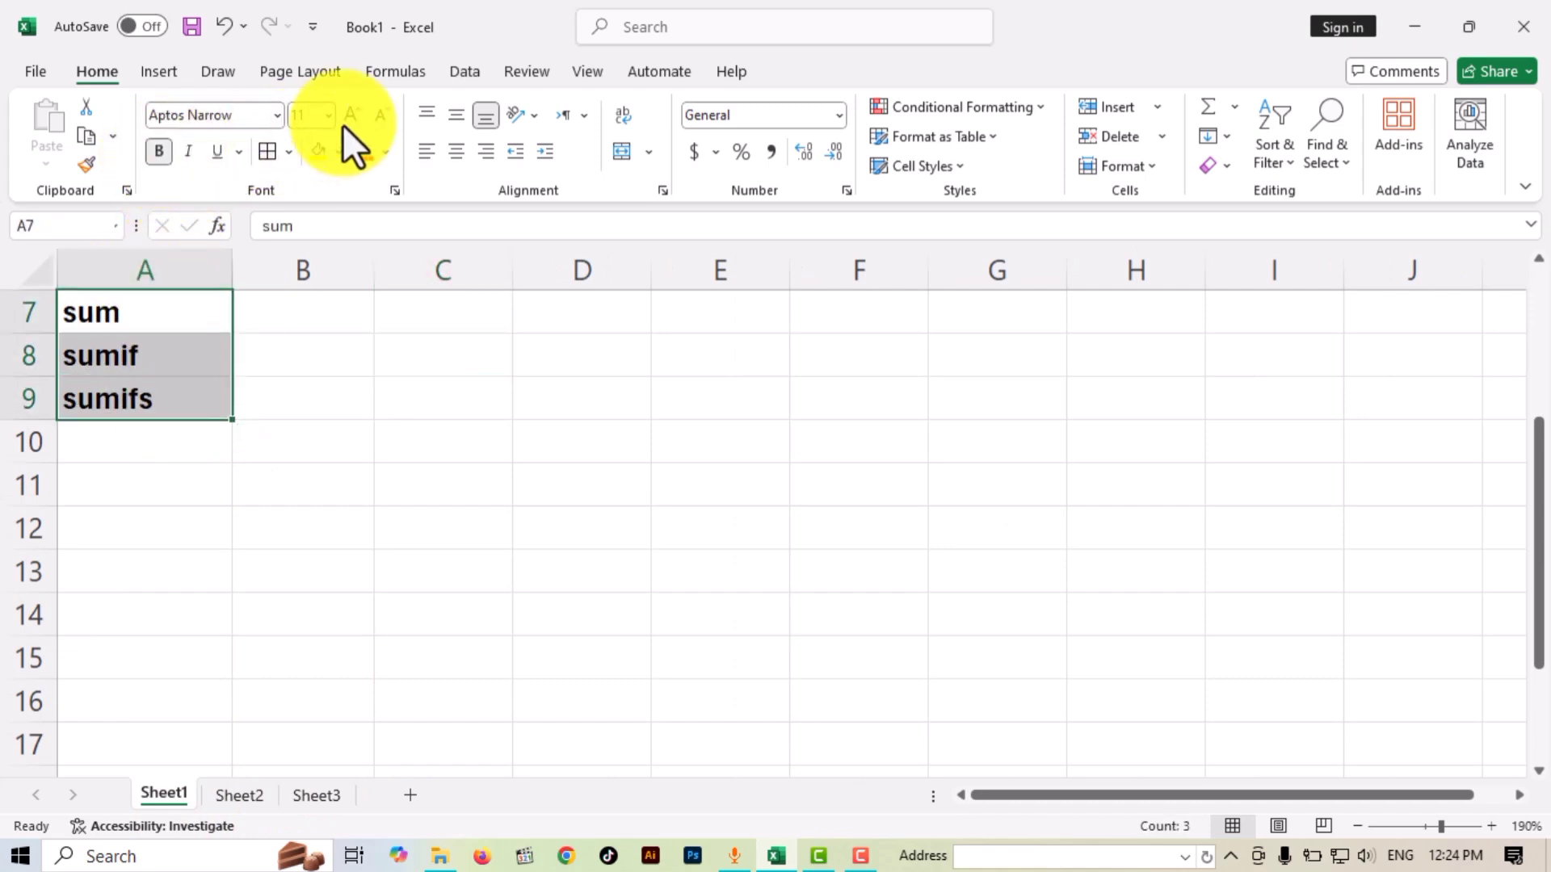
{"action": "left_click", "coordinate": [360, 113]}
{"action": "left_click", "coordinate": [362, 112]}
{"action": "left_click", "coordinate": [362, 112]}
{"action": "left_click", "coordinate": [362, 112]}
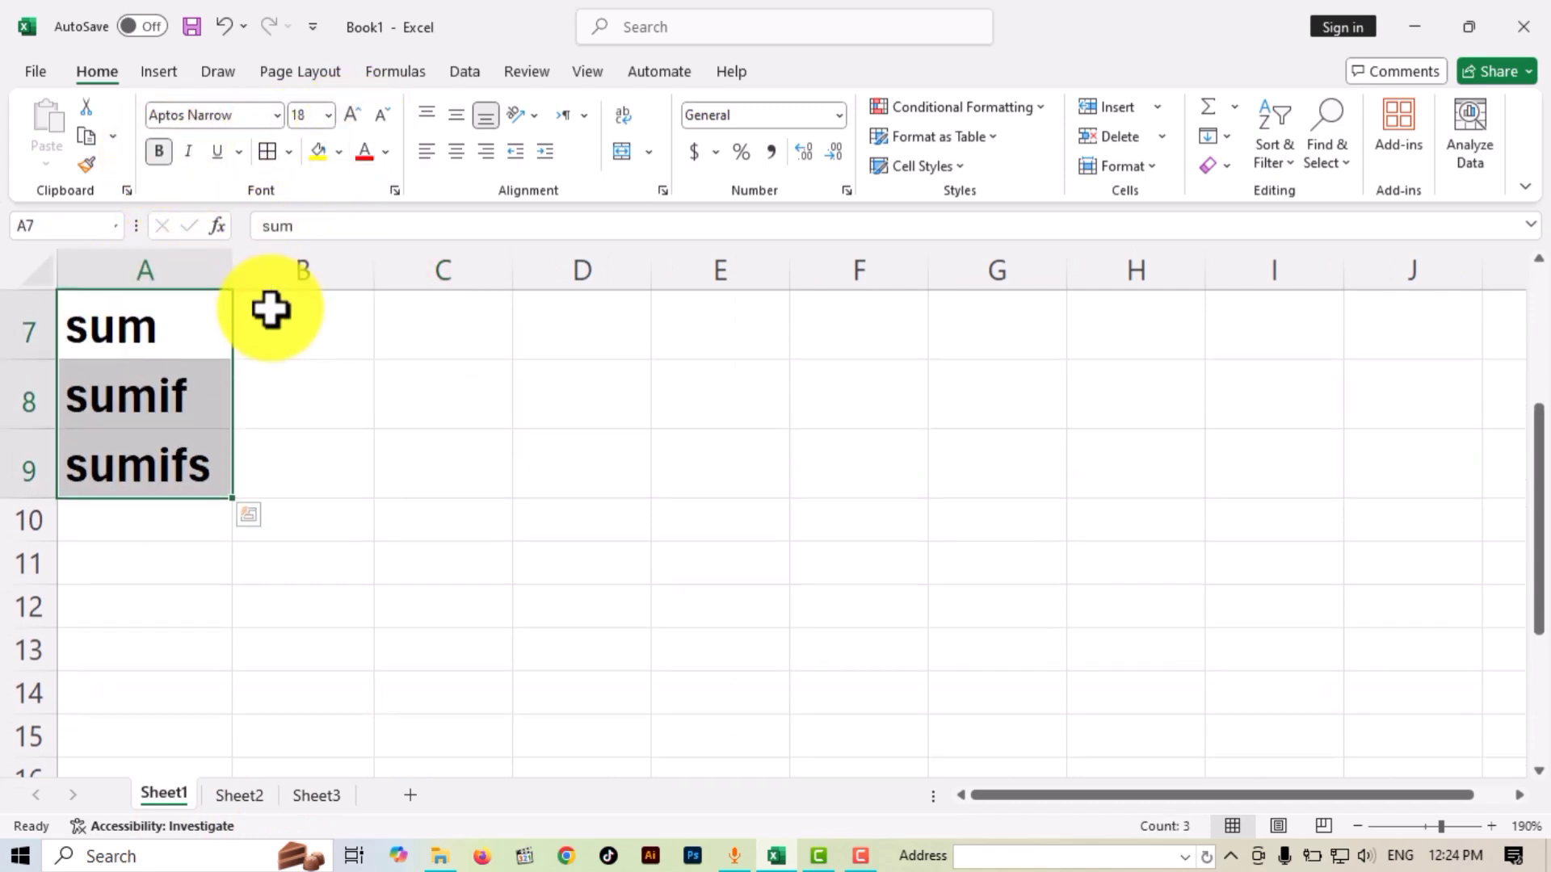
{"action": "double_click", "coordinate": [233, 276]}
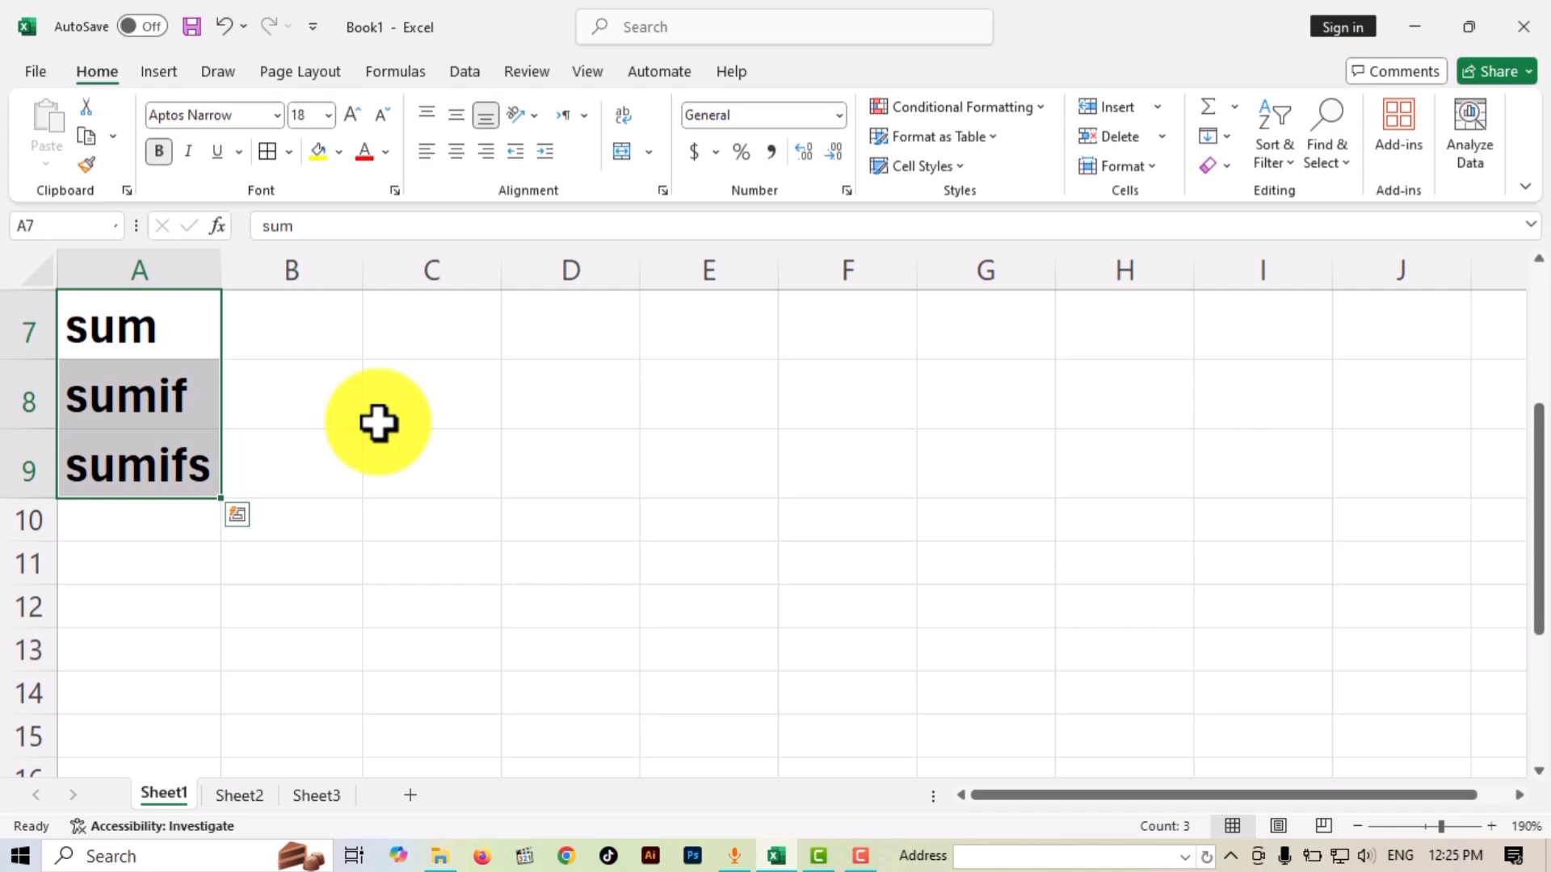
{"action": "left_click", "coordinate": [343, 455]}
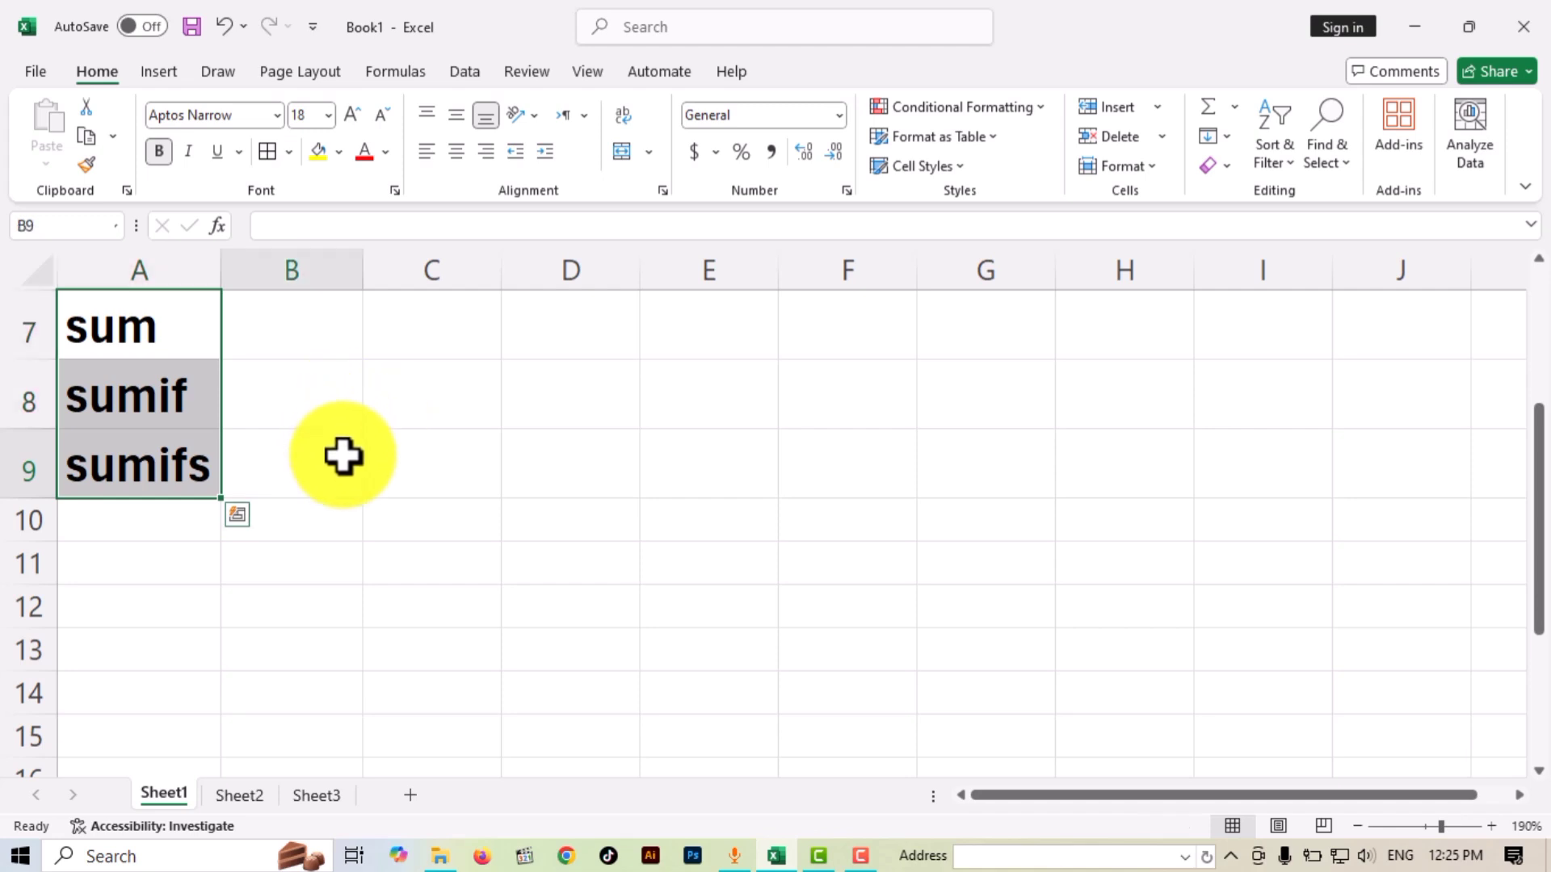